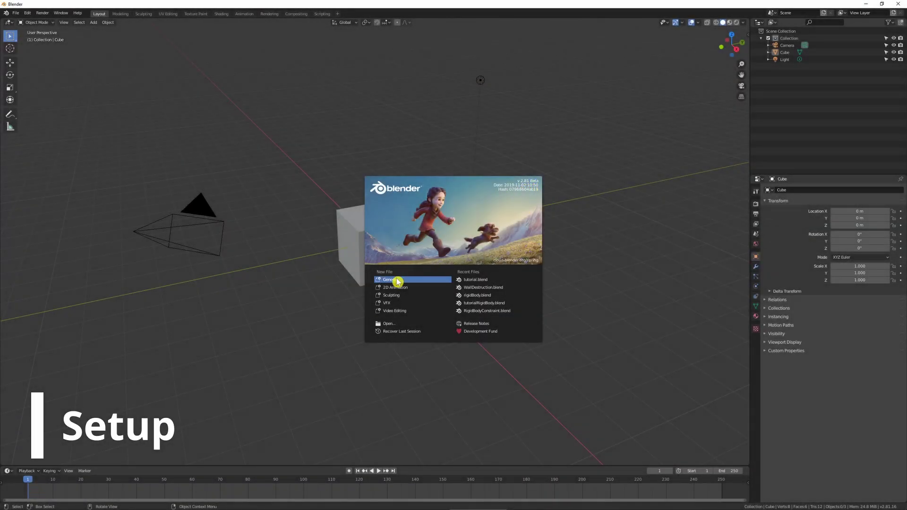
# - Start a new General file and delete the default camera and light, keeping the cube
pyautogui.click(396, 280)
pyautogui.moveTo(518, 175); pyautogui.dragTo(443, 113)
pyautogui.keyDown('shift'); pyautogui.click(192, 199); pyautogui.keyUp('shift')
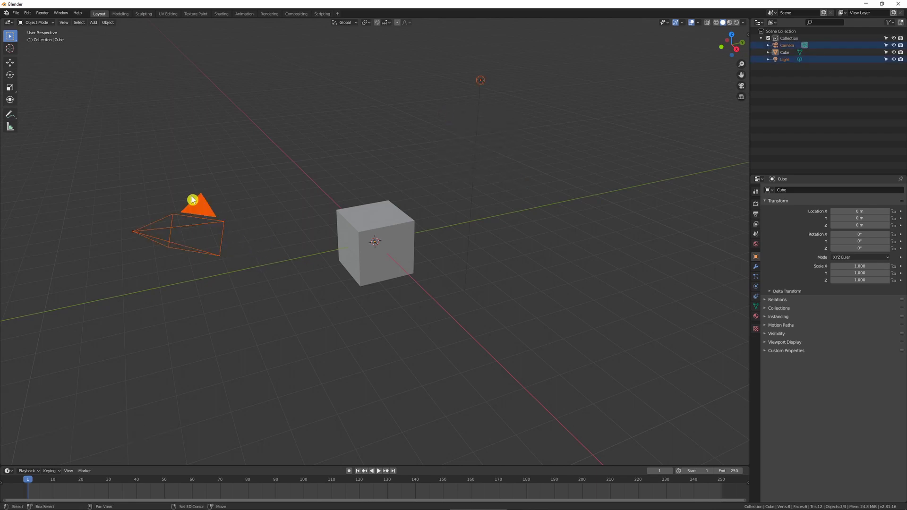
pyautogui.press('x')
pyautogui.click(389, 184)
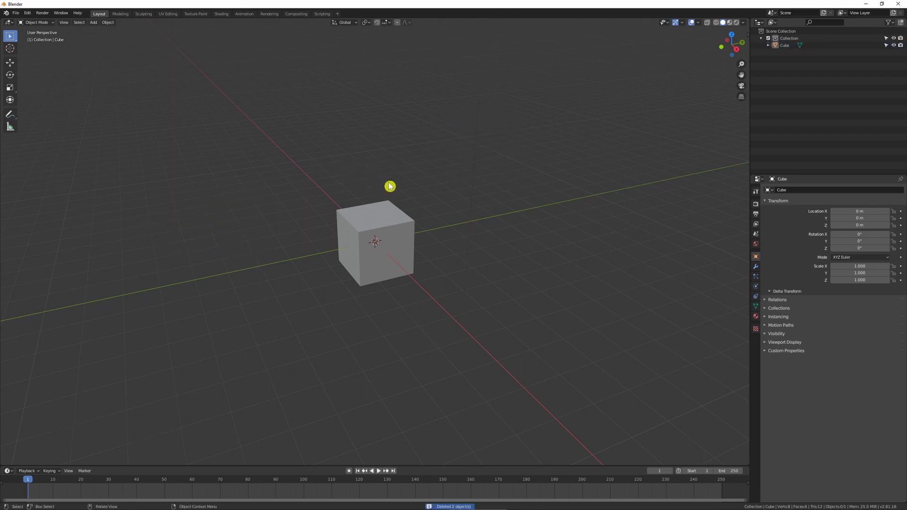
# - Save the file as tute in the RigidBodyWallDestruction folder
pyautogui.hotkey('ctrl', 's')
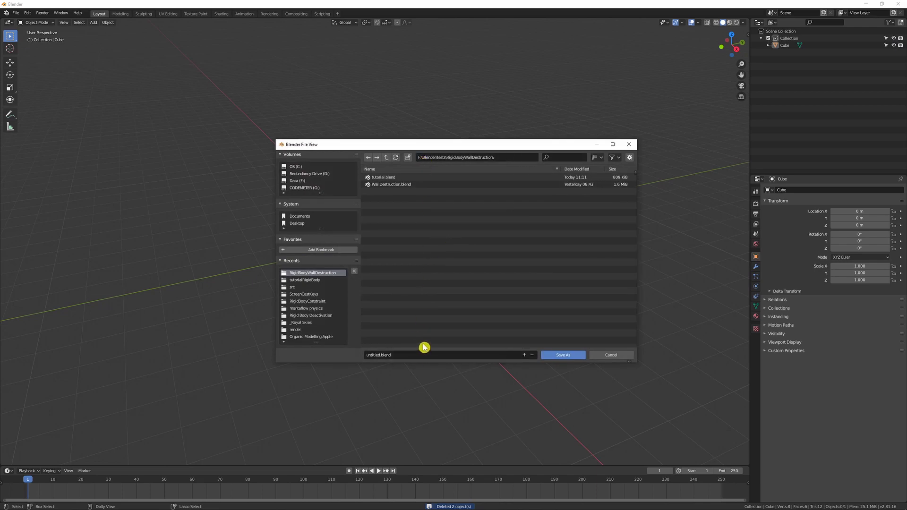
pyautogui.click(425, 355)
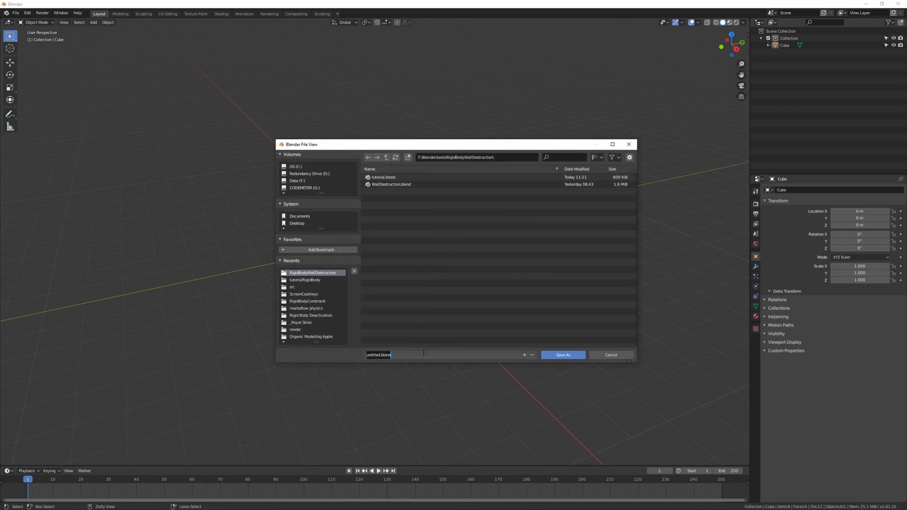
pyautogui.write('tute')
pyautogui.click(563, 354)
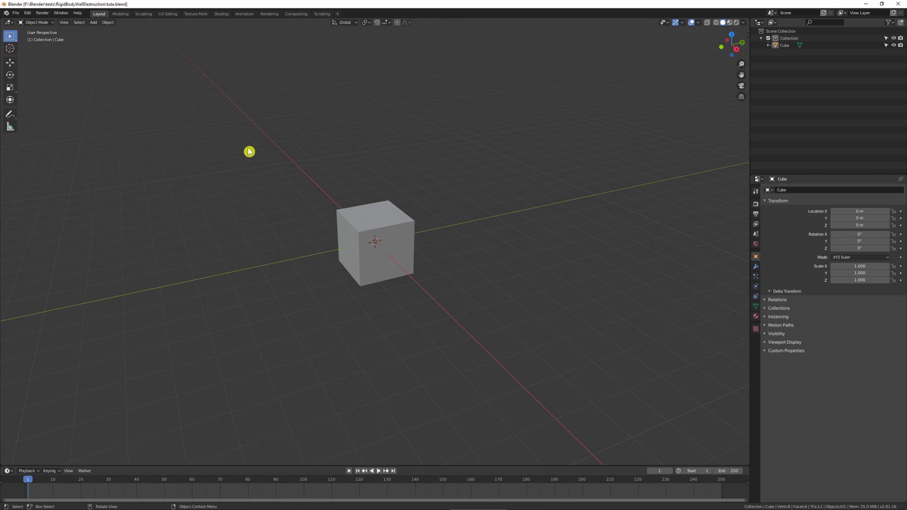
# - Add the object Rigid Body submenu to Quick Favorites and bring up the favorites
pyautogui.click(115, 23)
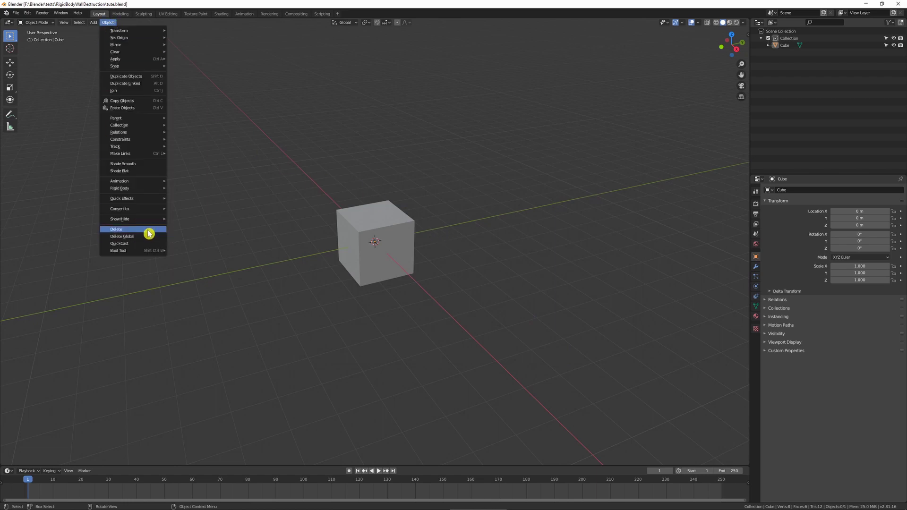
pyautogui.rightClick(139, 188)
pyautogui.click(139, 190)
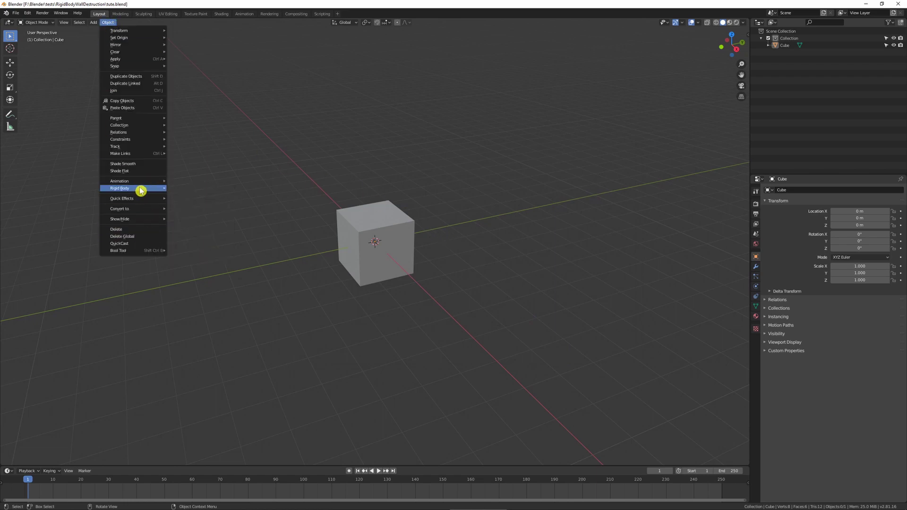
pyautogui.rightClick(141, 189)
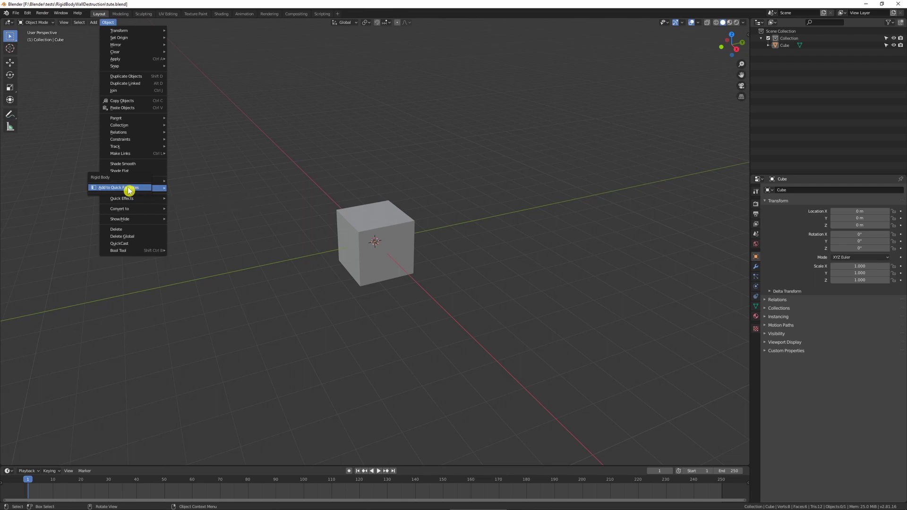
pyautogui.click(129, 188)
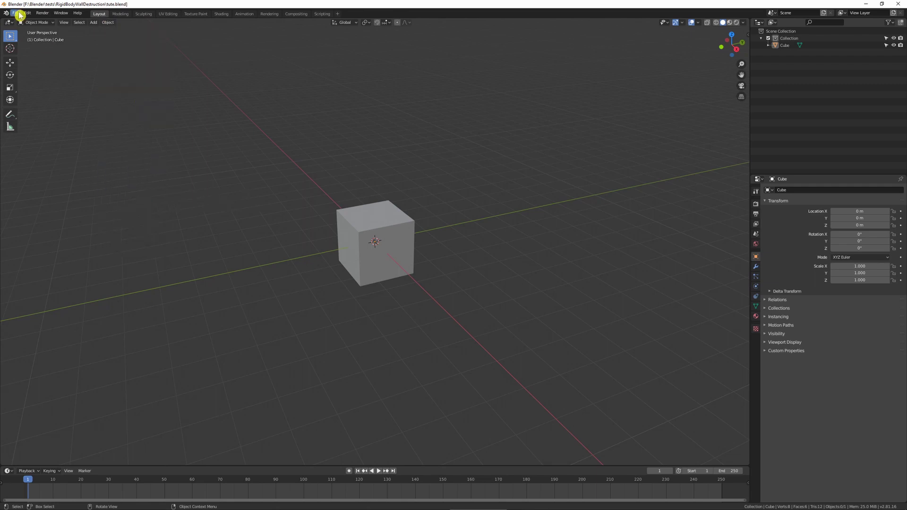
pyautogui.click(108, 23)
pyautogui.press('q')
# - Turn on the Screencast Keys display from the viewport sidebar, hide the sidebar, and show the Quick Favorites
pyautogui.click(748, 32)
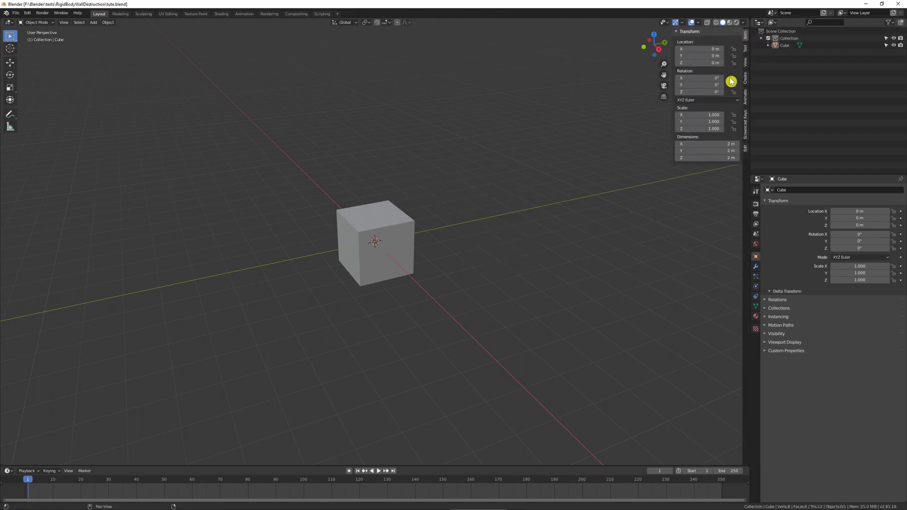
pyautogui.click(747, 127)
pyautogui.press('n')
pyautogui.press('q')
pyautogui.moveTo(419, 184)
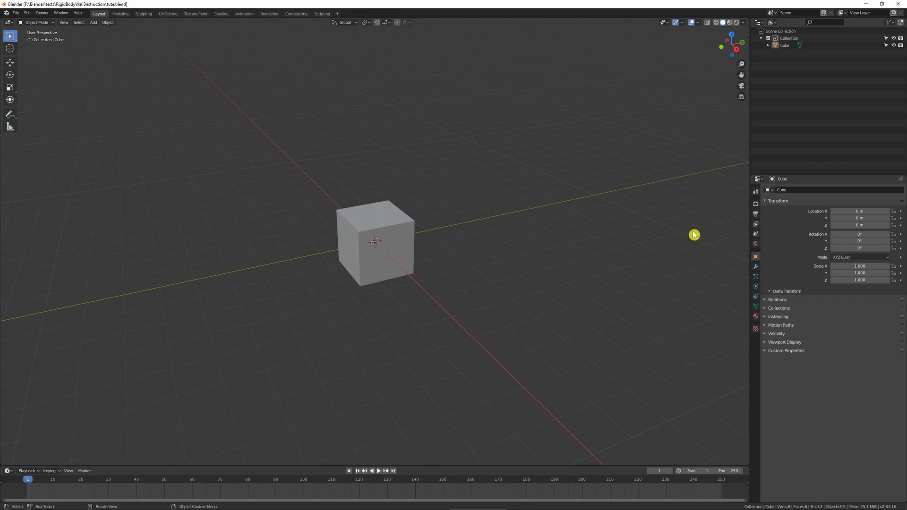
# - Expand the scene's Rigid Body World settings, select the cube, and check its physics options before returning to the scene properties
pyautogui.click(756, 234)
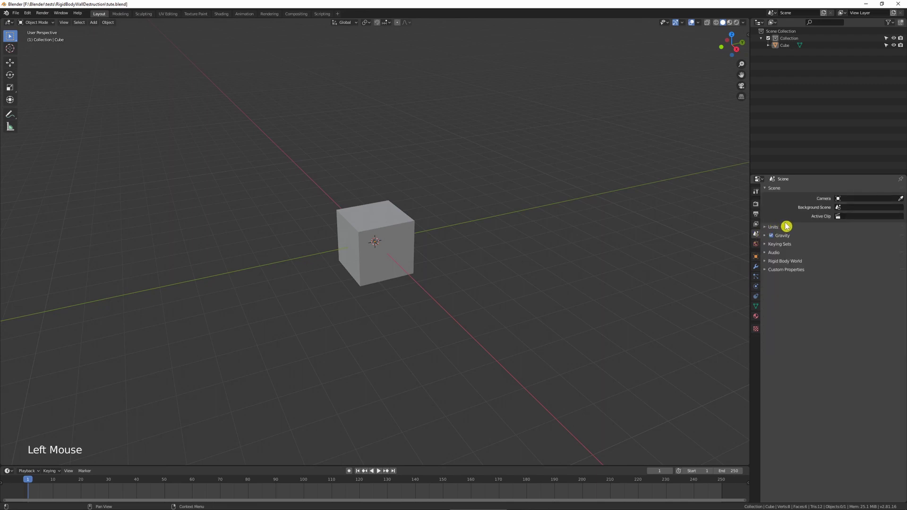
pyautogui.click(774, 261)
pyautogui.click(416, 244)
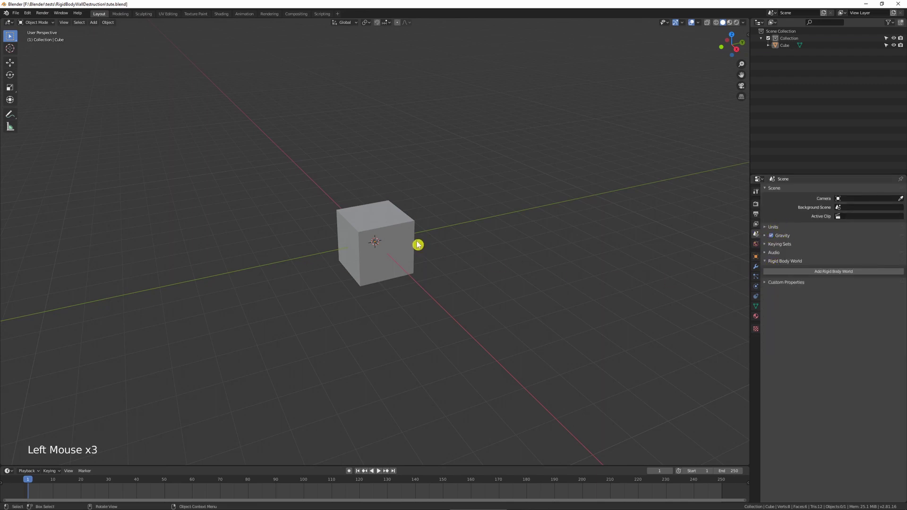
pyautogui.click(755, 288)
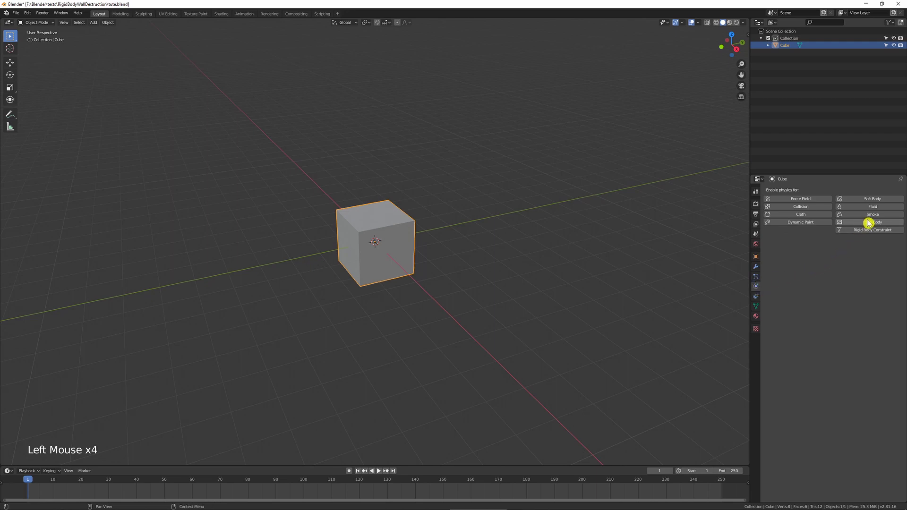
pyautogui.click(755, 234)
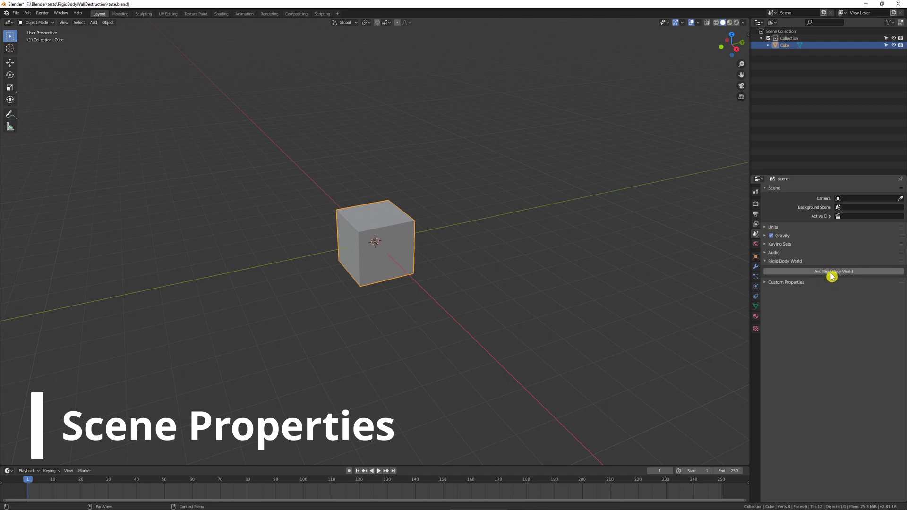
# - Add an active rigid body to the cube from the Quick Favorites
pyautogui.press('q')
pyautogui.moveTo(409, 224)
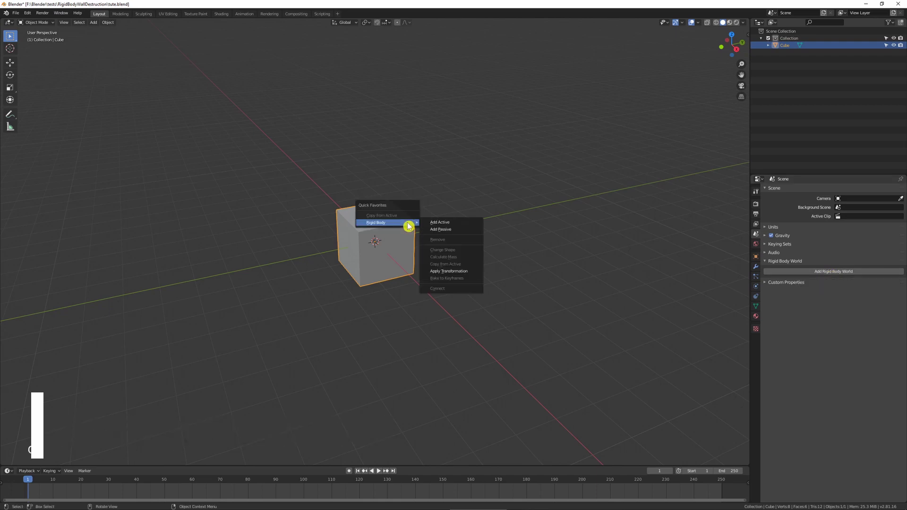
pyautogui.click(451, 224)
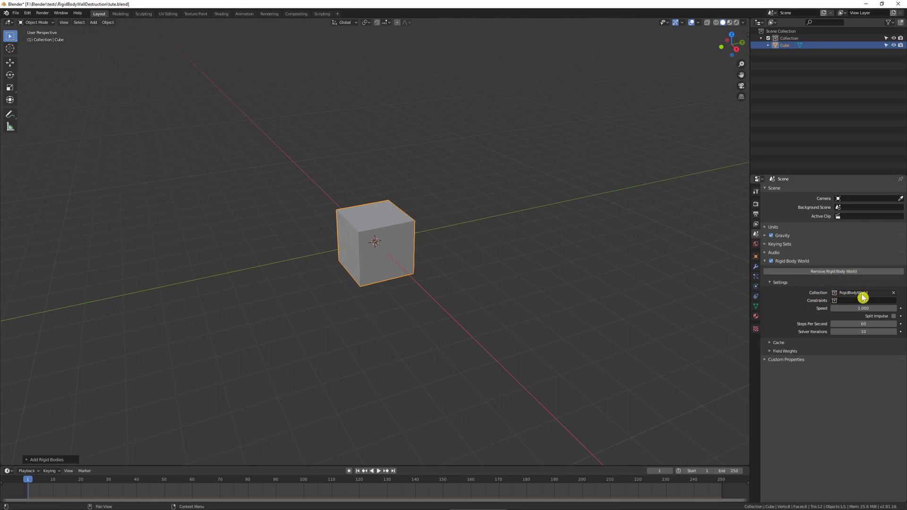
# - Show which collections the cube belongs to in its object properties
pyautogui.click(391, 247)
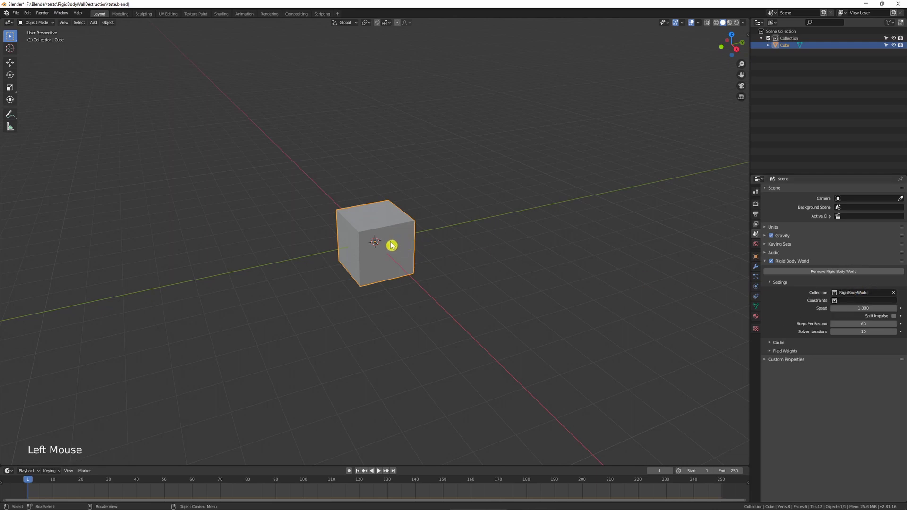
pyautogui.click(756, 257)
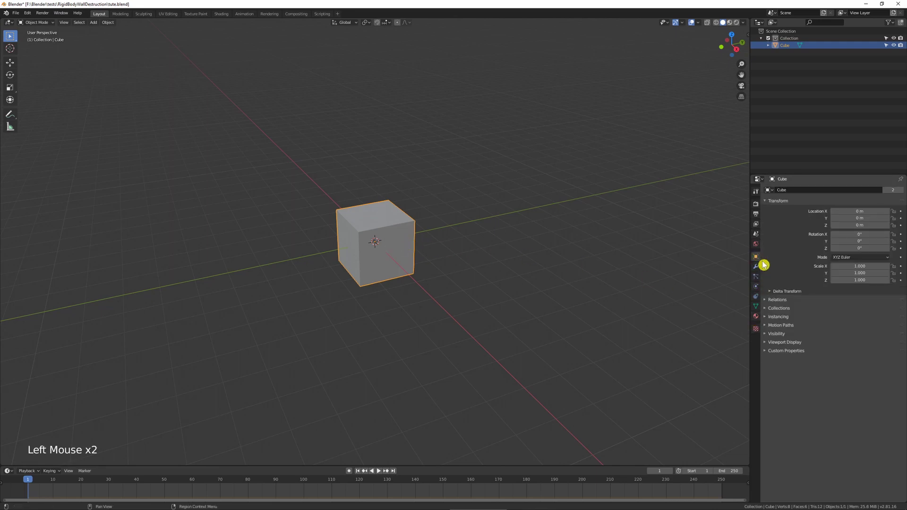
pyautogui.click(768, 309)
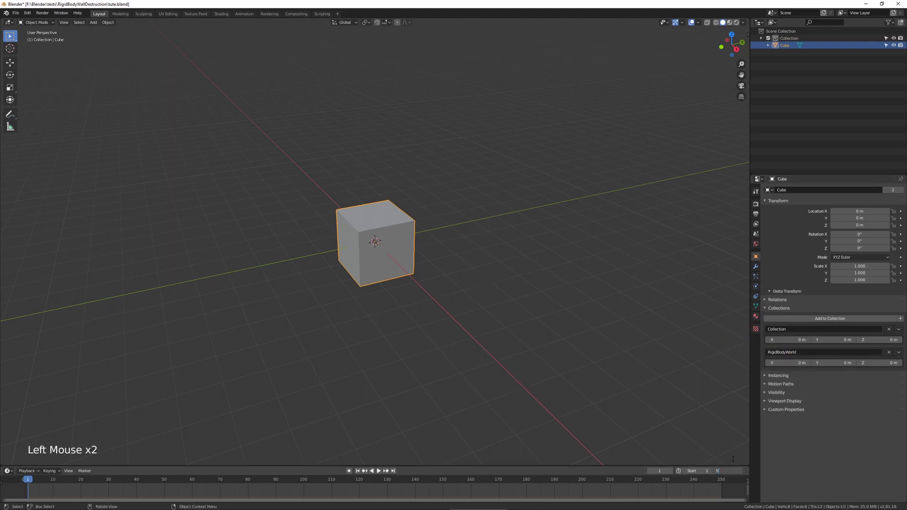
# - Set the animation's end frame to 50 and play the rigid body simulation
pyautogui.press('Return')
pyautogui.hotkey('shift', 'space')
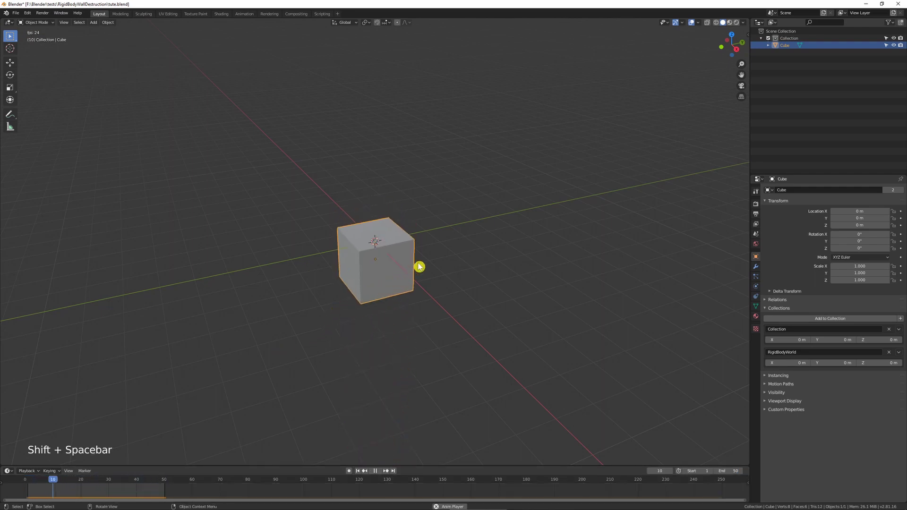
# - Remove the cube from the RigidBodyWorld collection during playback, add it back to that collection, and stop the animation
pyautogui.click(888, 352)
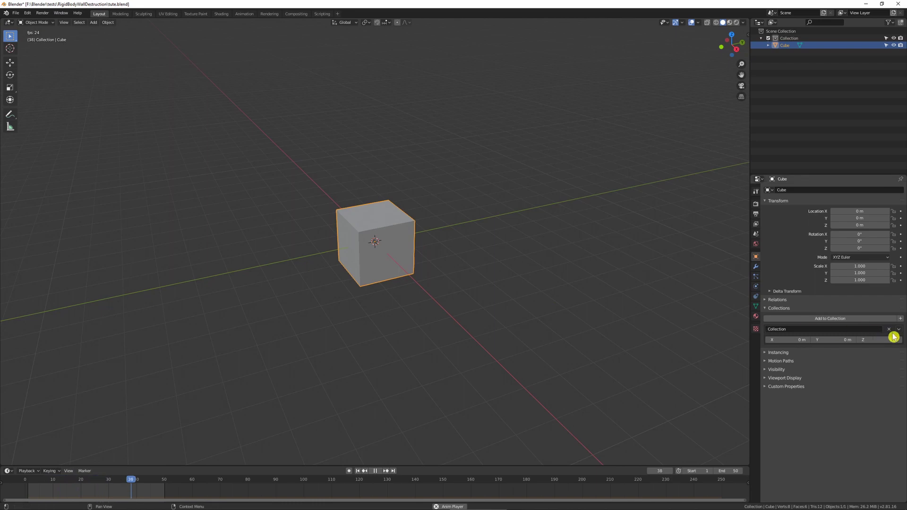
pyautogui.click(888, 318)
pyautogui.click(833, 338)
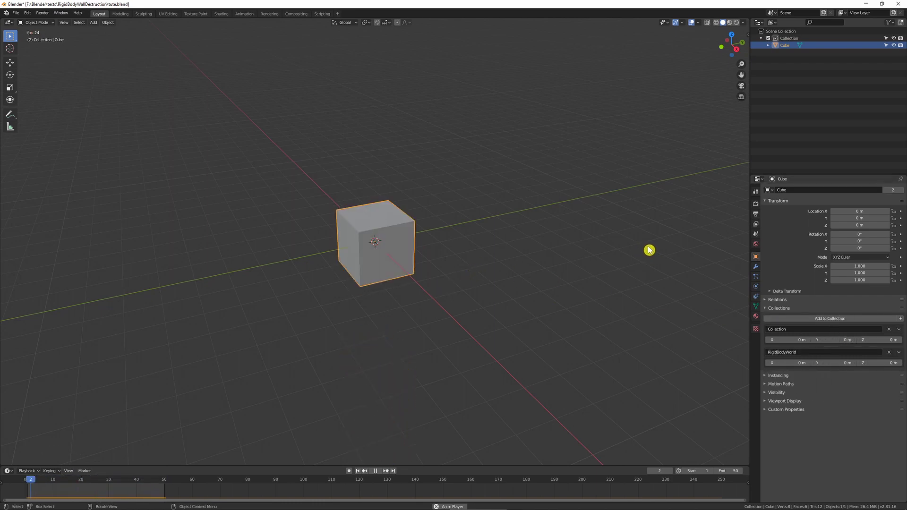
pyautogui.press('Escape')
# - Open the online manual for the Rigid Body World speed setting, read through its settings section, and return to Blender
pyautogui.click(756, 234)
pyautogui.rightClick(850, 309)
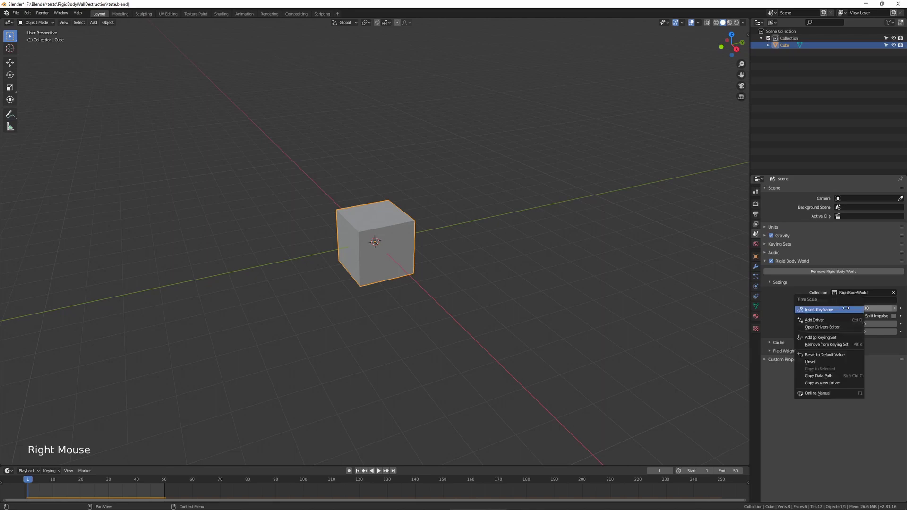
pyautogui.click(821, 392)
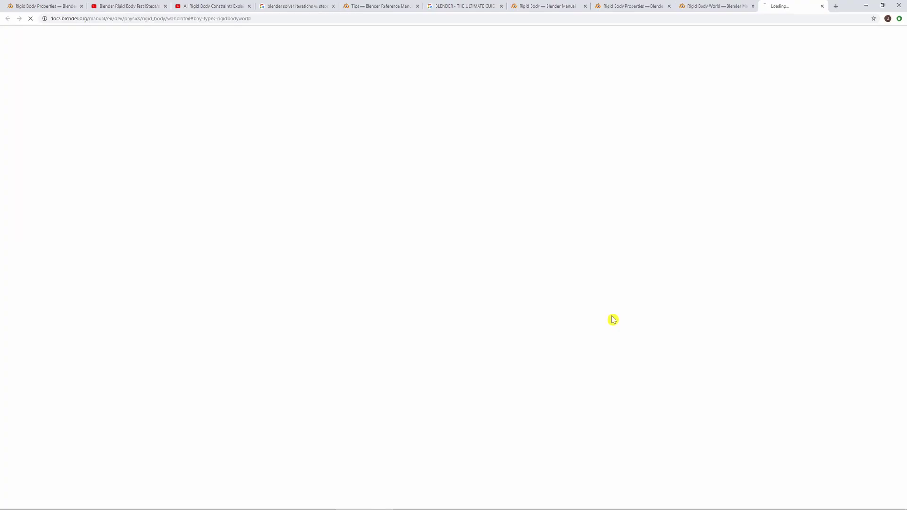
pyautogui.scroll(-4, 239, 166)
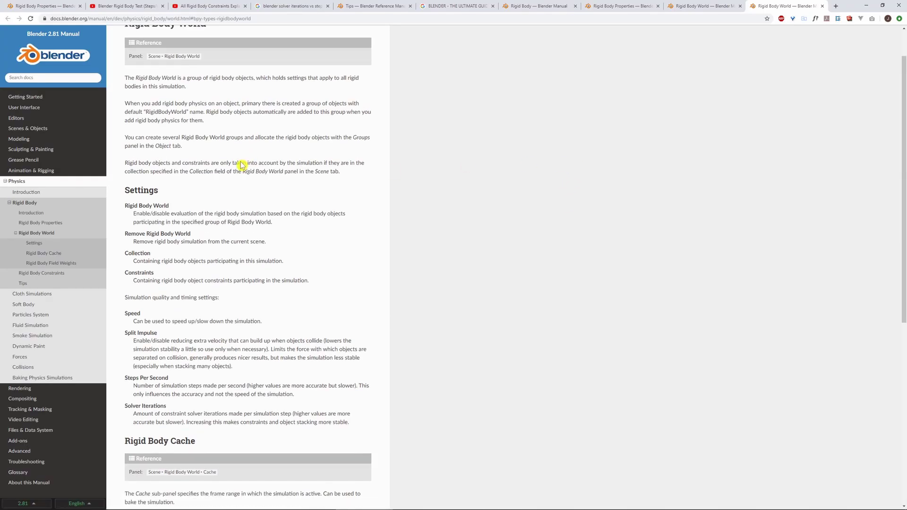
pyautogui.scroll(4, 311, 221)
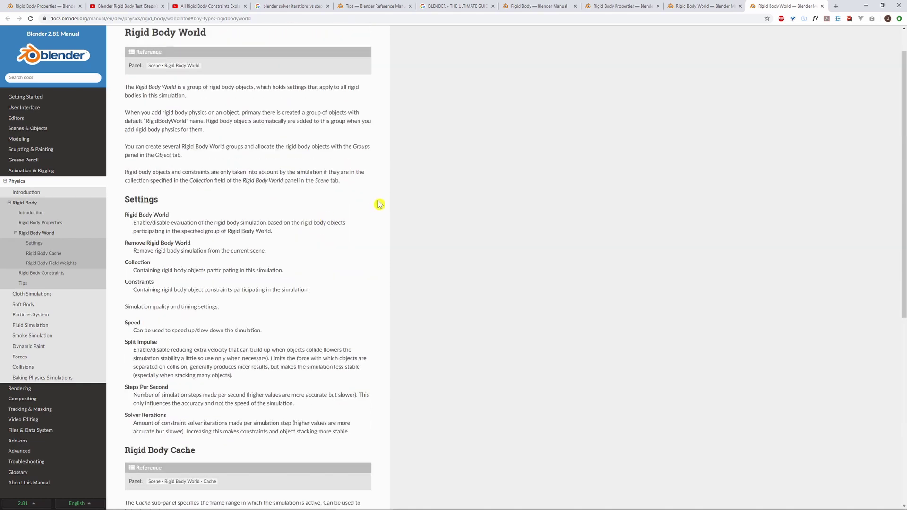
pyautogui.click(867, 5)
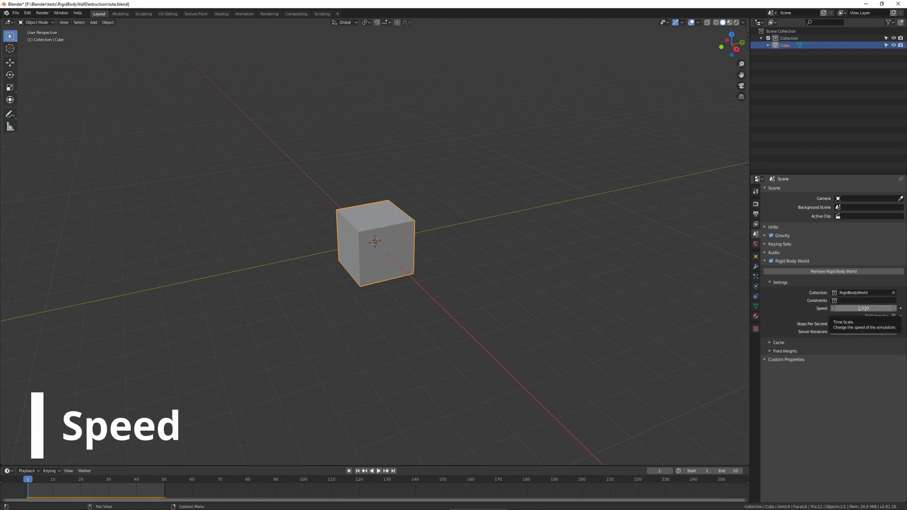
# - Test the simulation with the Rigid Body World speed at 0.180, and restore the speed to 1.000
pyautogui.moveTo(863, 308); pyautogui.dragTo(844, 309)
pyautogui.hotkey('shift', 'space')
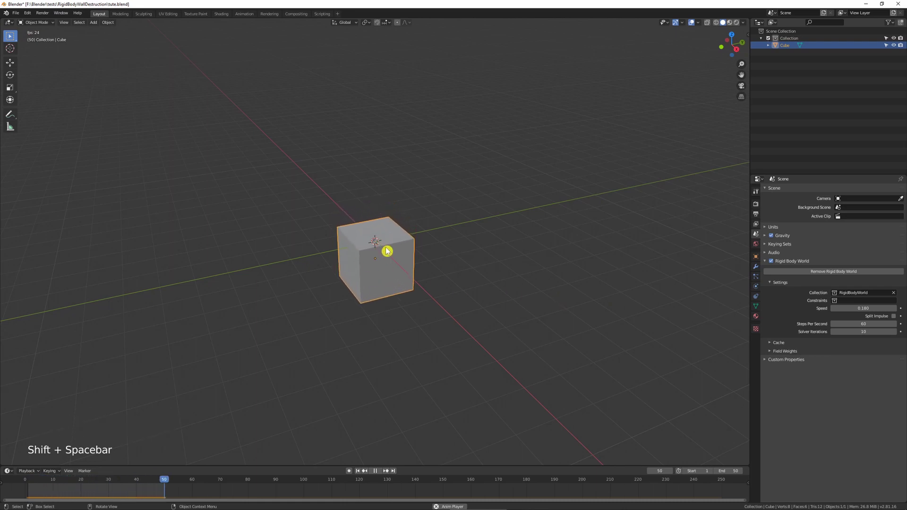
pyautogui.rightClick(845, 308)
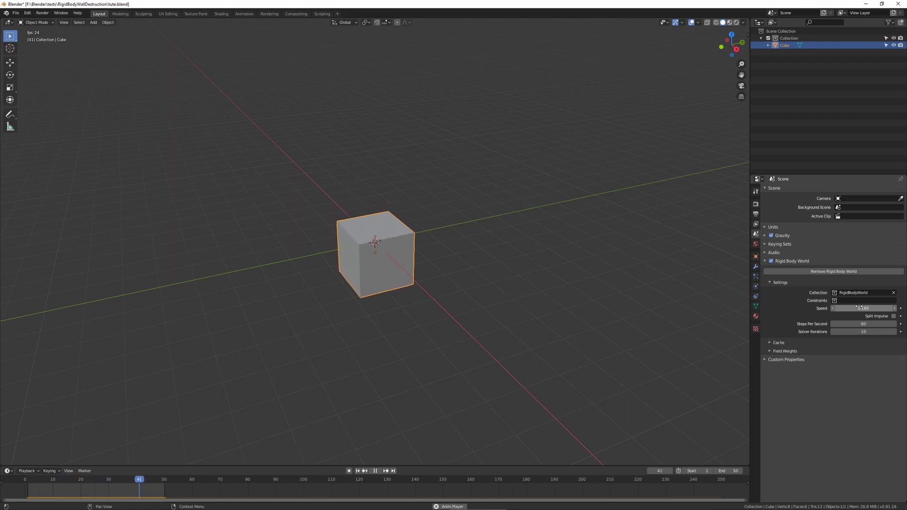
pyautogui.press('Escape')
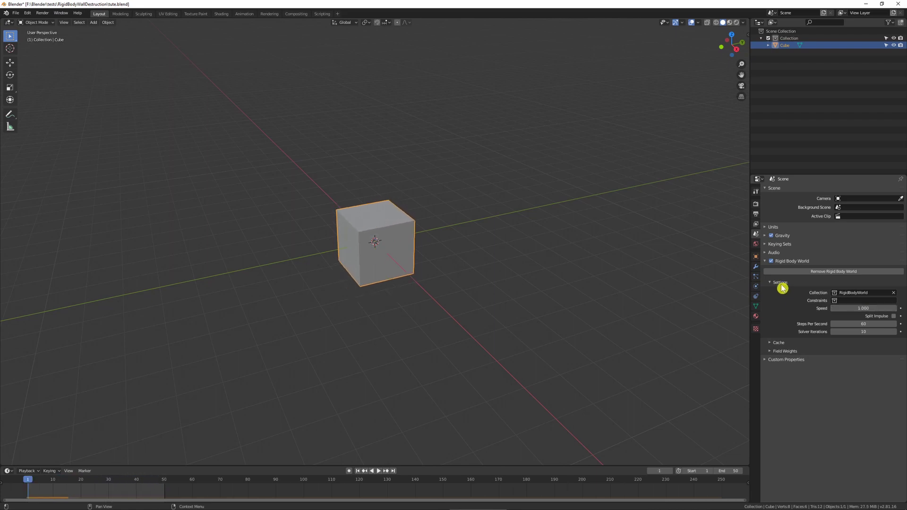
# - Set the output frame rate to 30 fps after trying the 60 fps preset
pyautogui.doubleClick(756, 215)
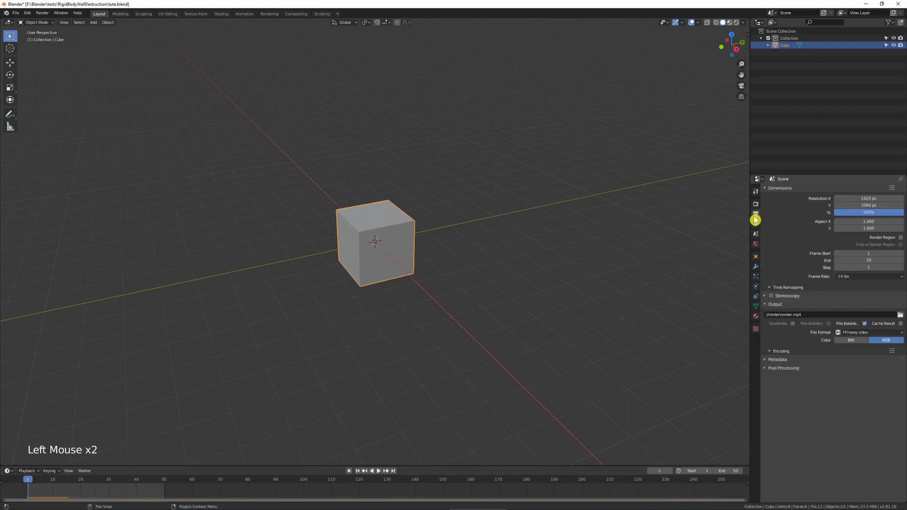
pyautogui.click(849, 277)
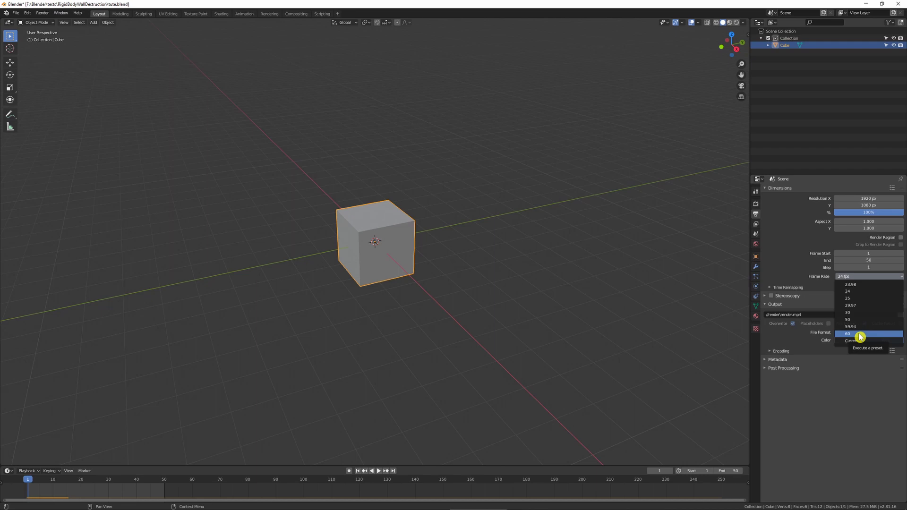
pyautogui.click(858, 334)
pyautogui.click(855, 277)
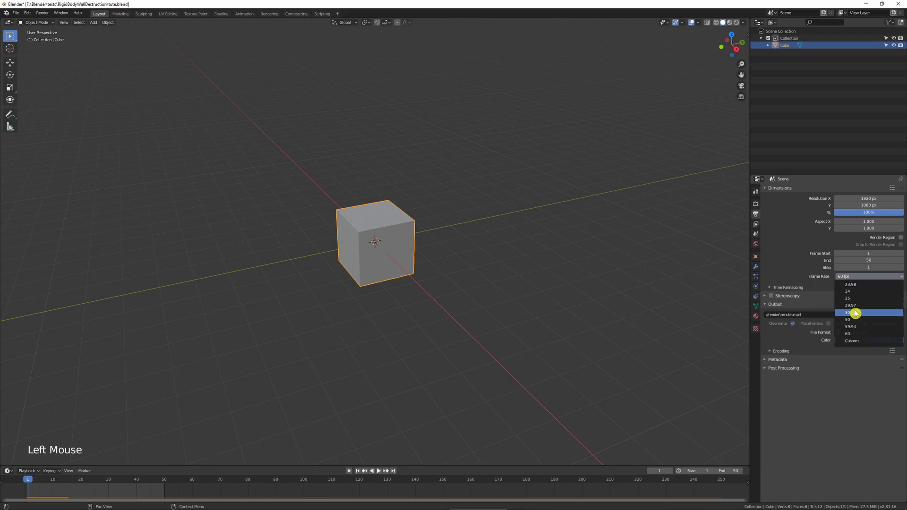
pyautogui.click(855, 312)
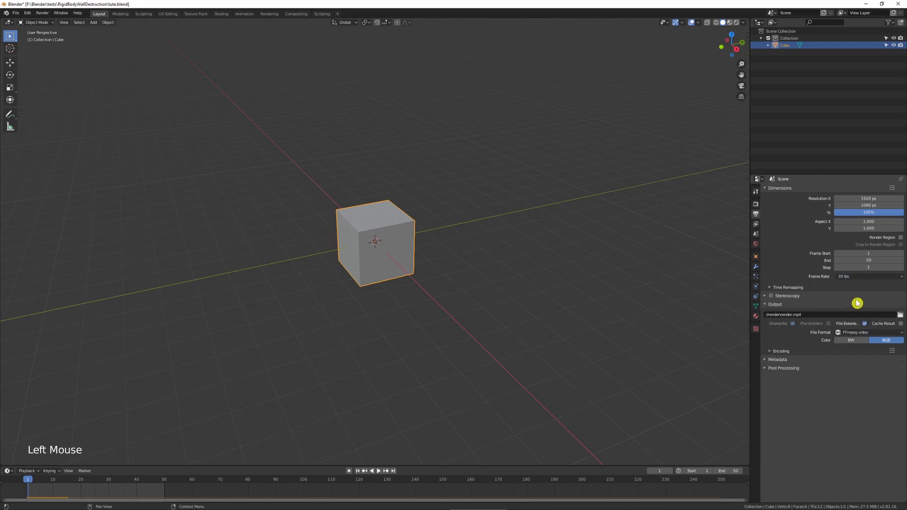
# - Try a different Steps Per Second value in the scene's Rigid Body World settings and restore it to 60
pyautogui.click(755, 235)
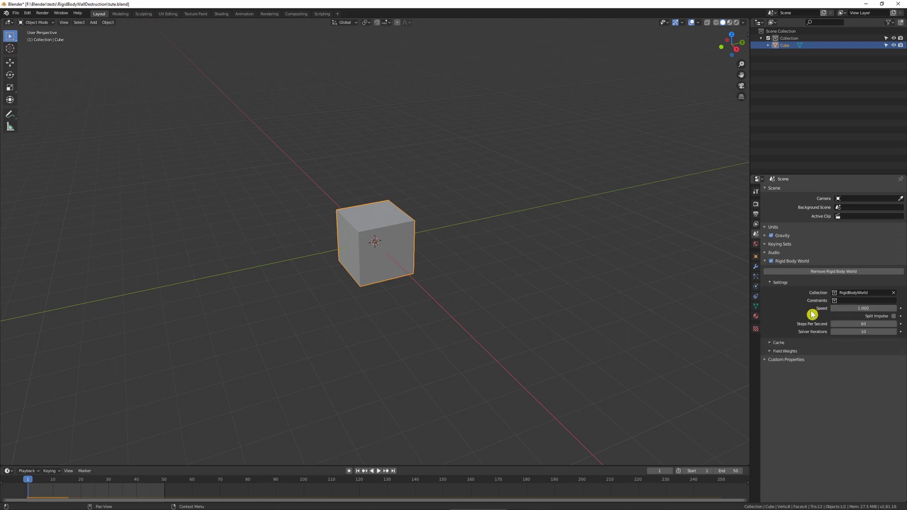
pyautogui.moveTo(858, 308)
pyautogui.mouseDown()
pyautogui.moveTo(883, 308)
pyautogui.moveTo(858, 307)
pyautogui.mouseUp()
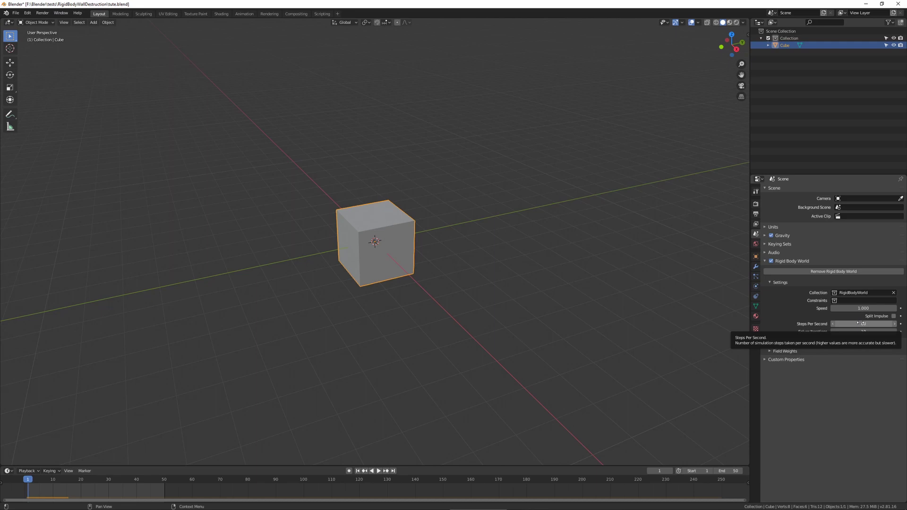
pyautogui.press('`')
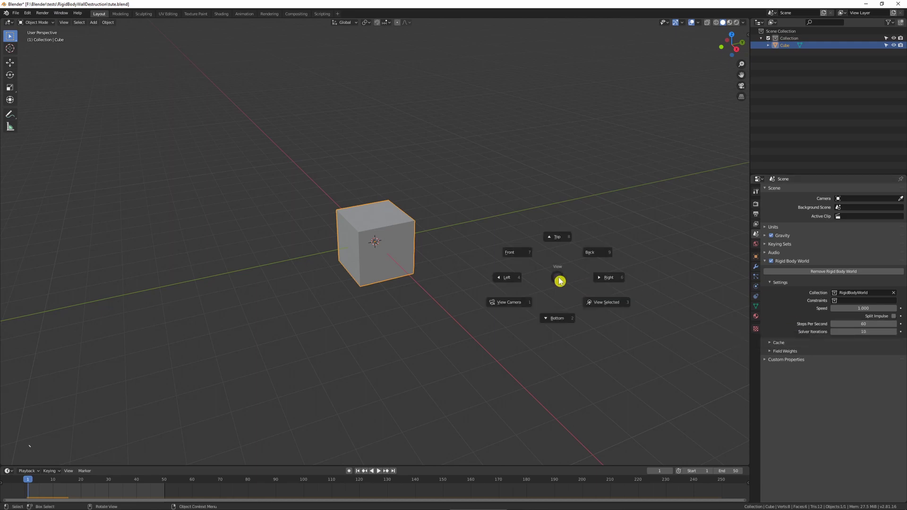
pyautogui.moveTo(863, 323)
pyautogui.mouseDown()
pyautogui.moveTo(875, 324)
pyautogui.moveTo(862, 324)
pyautogui.mouseUp()
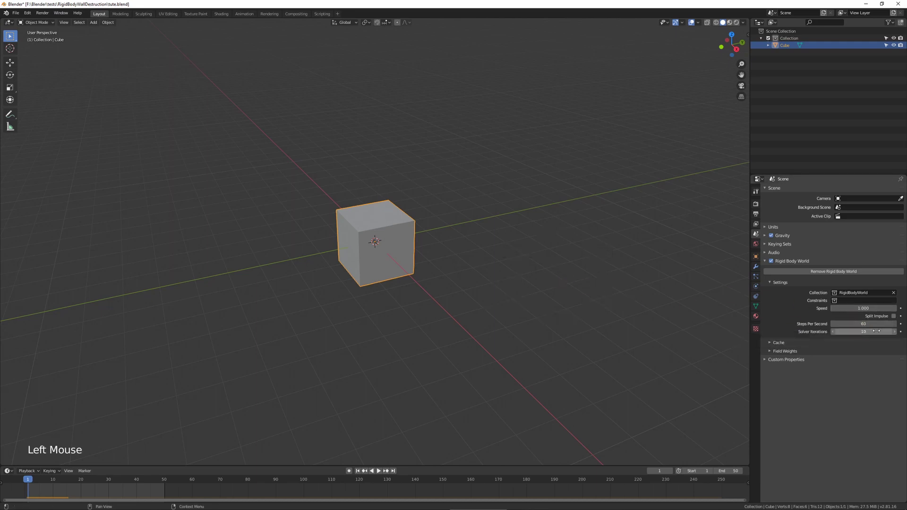
pyautogui.click(862, 325)
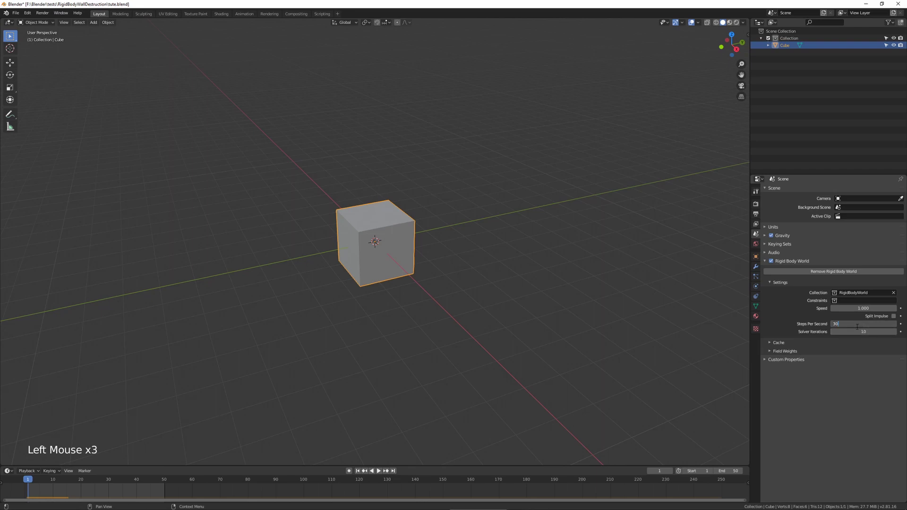
pyautogui.click(860, 332)
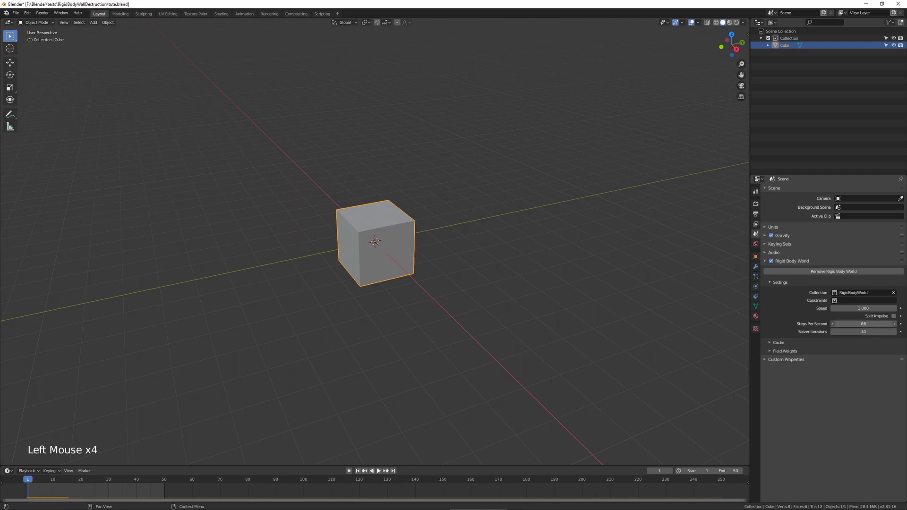
pyautogui.click(862, 323)
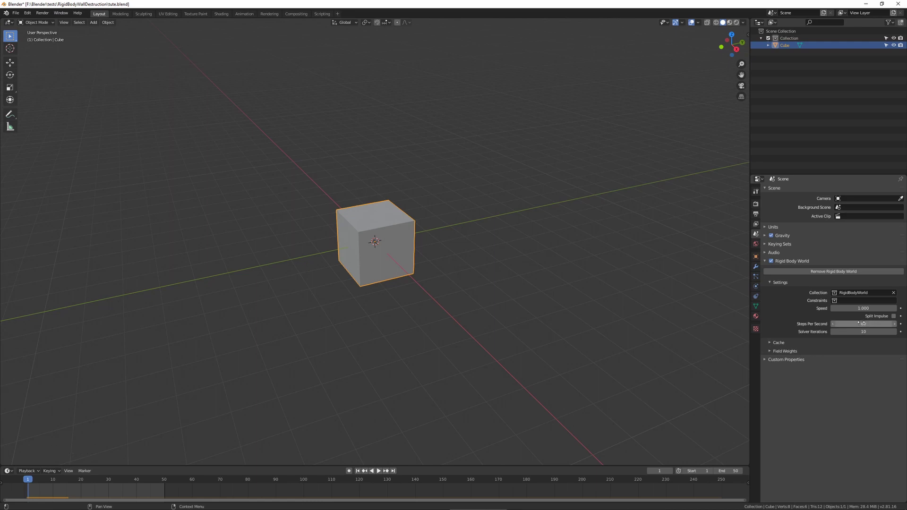
pyautogui.click(861, 324)
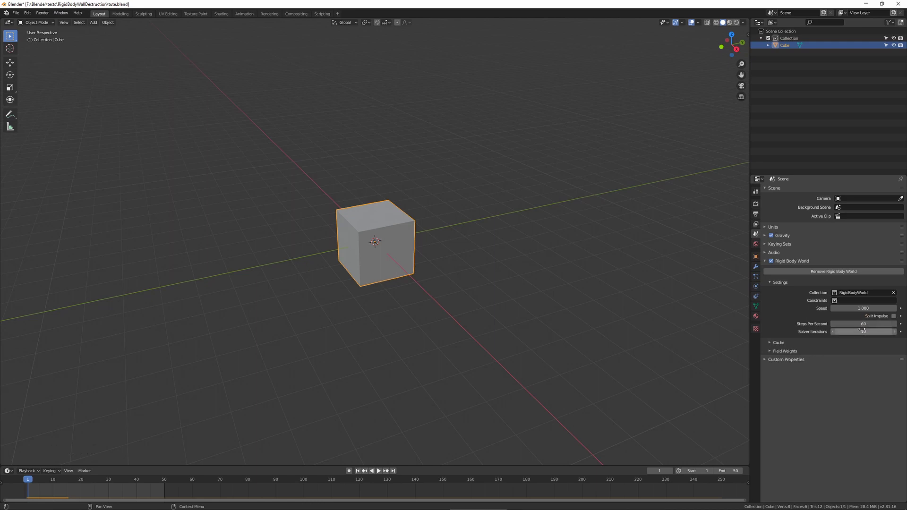
pyautogui.click(862, 323)
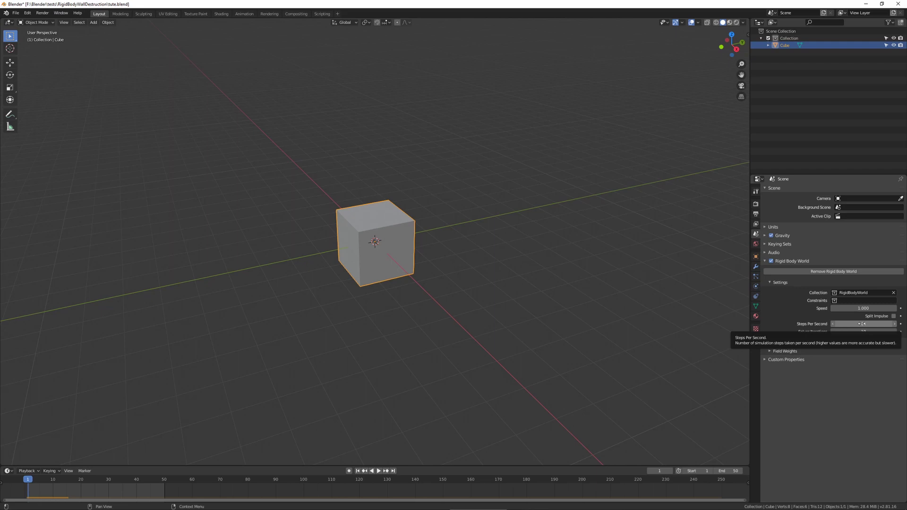
pyautogui.click(862, 324)
pyautogui.click(862, 324)
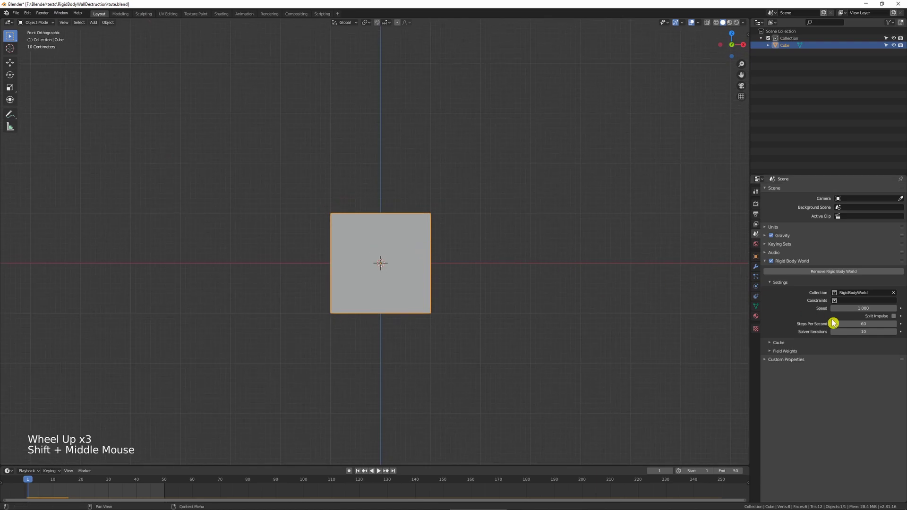
# - View the cube from the front and set the Rigid Body World Steps Per Second to 30
pyautogui.click(856, 323)
pyautogui.write('3')
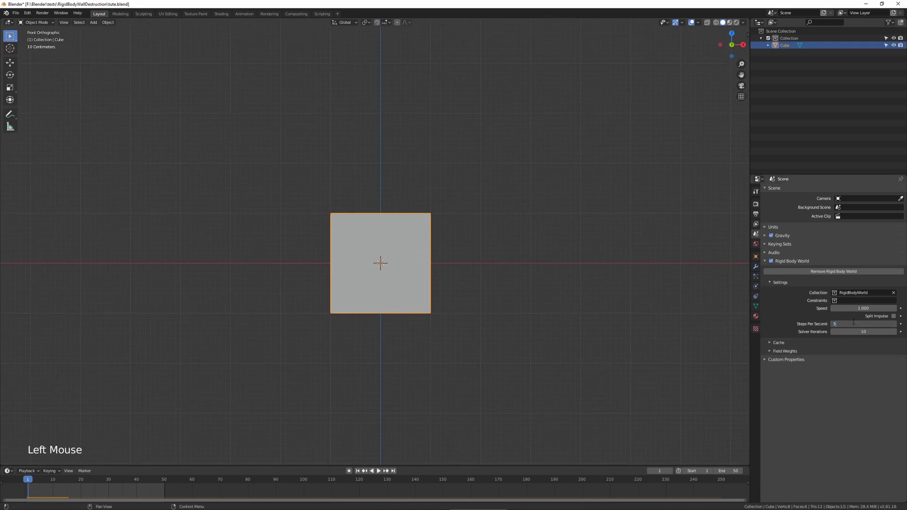
pyautogui.write('0')
pyautogui.press('Return')
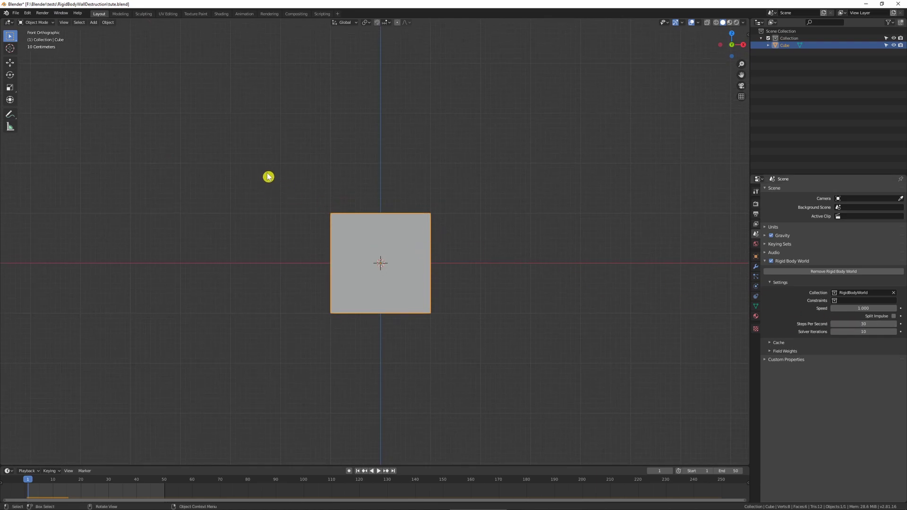
# - Annotate a tilted box marked 1 above the cube, an arrow towards the cube, and a second box marked 2 overlapping the cube's upper corner
pyautogui.moveTo(263, 129); pyautogui.dragTo(210, 132)
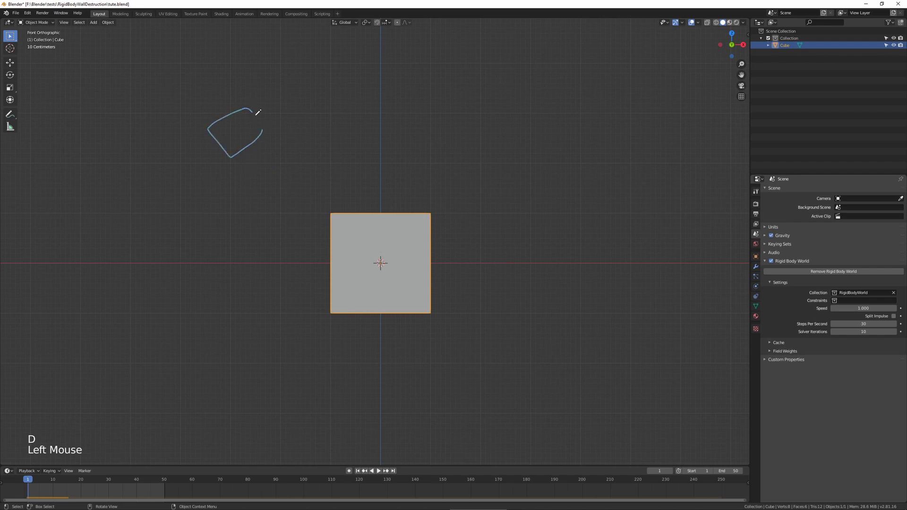
pyautogui.moveTo(258, 112)
pyautogui.mouseDown()
pyautogui.moveTo(269, 129)
pyautogui.moveTo(271, 115)
pyautogui.mouseUp()
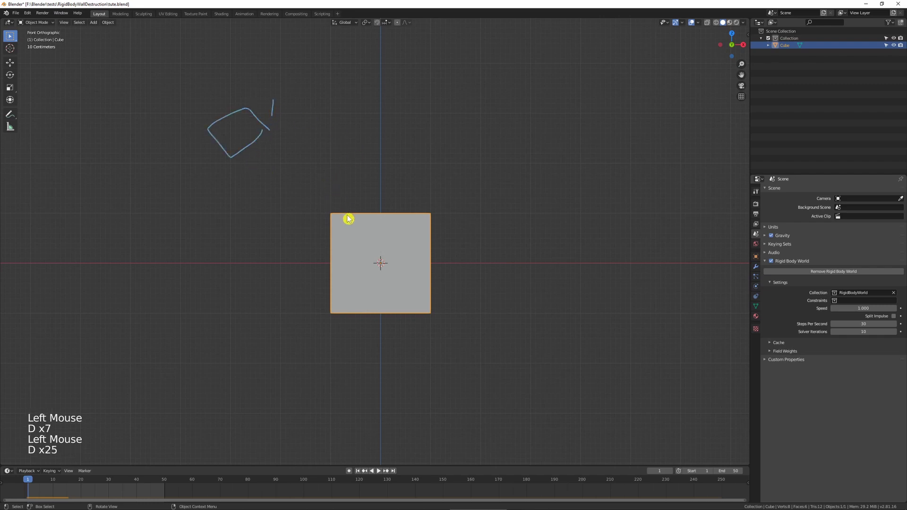
pyautogui.moveTo(236, 168)
pyautogui.mouseDown()
pyautogui.moveTo(280, 197)
pyautogui.moveTo(246, 206)
pyautogui.mouseUp()
pyautogui.moveTo(350, 220)
pyautogui.mouseDown()
pyautogui.moveTo(364, 266)
pyautogui.moveTo(350, 218)
pyautogui.moveTo(396, 212)
pyautogui.mouseUp()
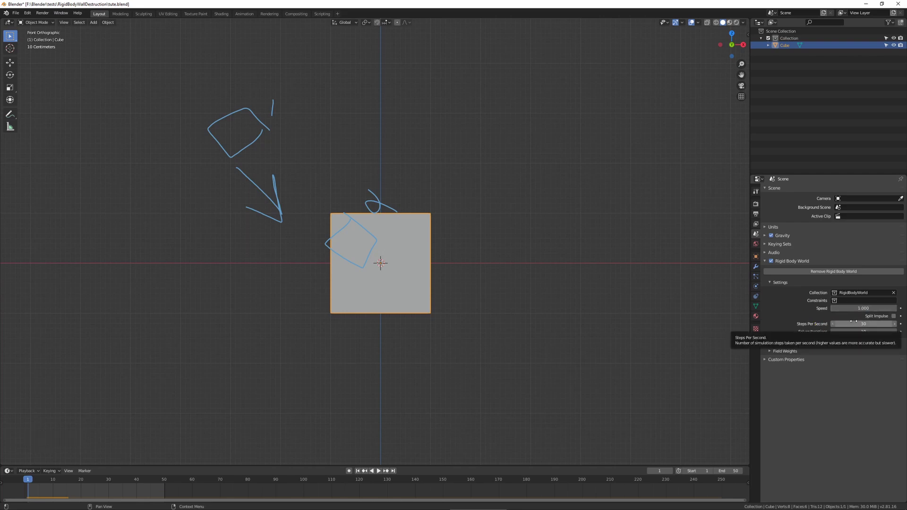
pyautogui.moveTo(853, 321); pyautogui.dragTo(850, 323)
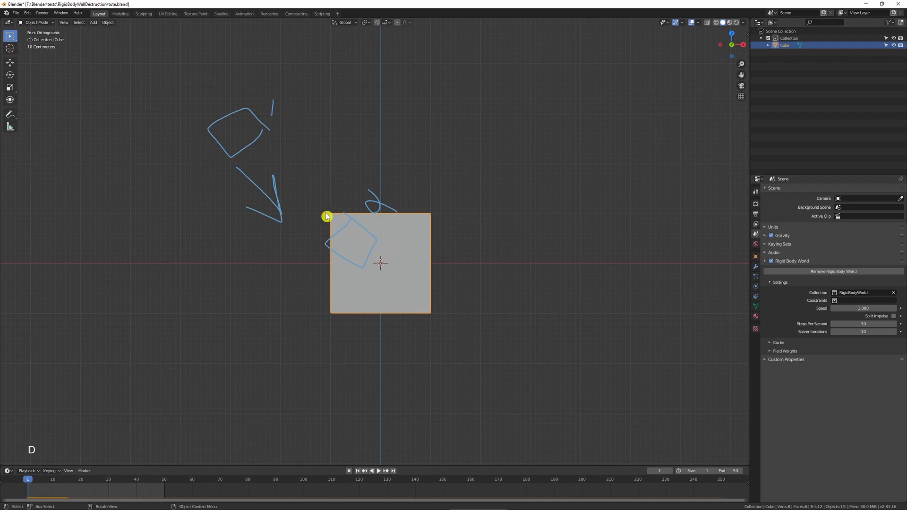
# - Outline the cube with annotation strokes and draw two arrows leading away from the overlapping box in opposite directions
pyautogui.moveTo(328, 213); pyautogui.dragTo(419, 214)
pyautogui.press('d')
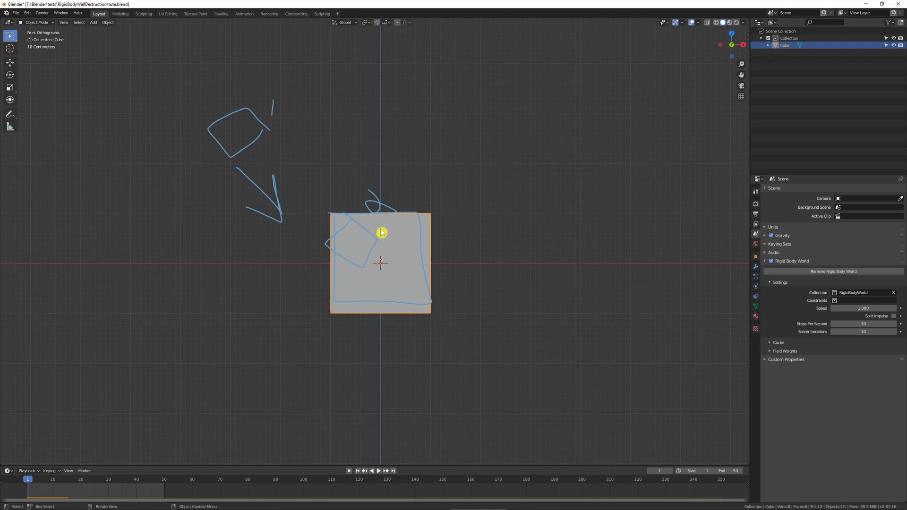
pyautogui.press('d')
pyautogui.moveTo(346, 271)
pyautogui.mouseDown()
pyautogui.moveTo(333, 275)
pyautogui.moveTo(322, 261)
pyautogui.mouseUp()
pyautogui.press('d')
pyautogui.press('d')
pyautogui.moveTo(381, 230)
pyautogui.mouseDown()
pyautogui.moveTo(391, 232)
pyautogui.moveTo(390, 247)
pyautogui.mouseUp()
pyautogui.press('d')
pyautogui.press('d')
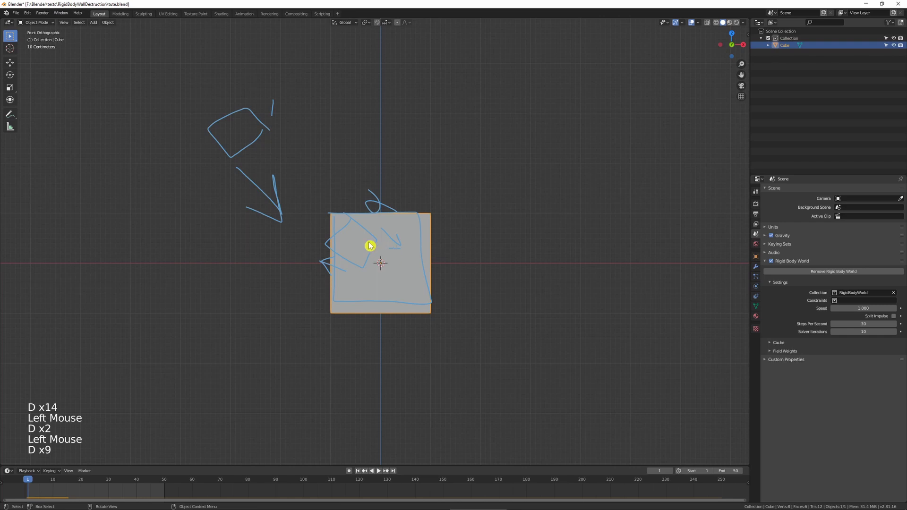
pyautogui.press('d')
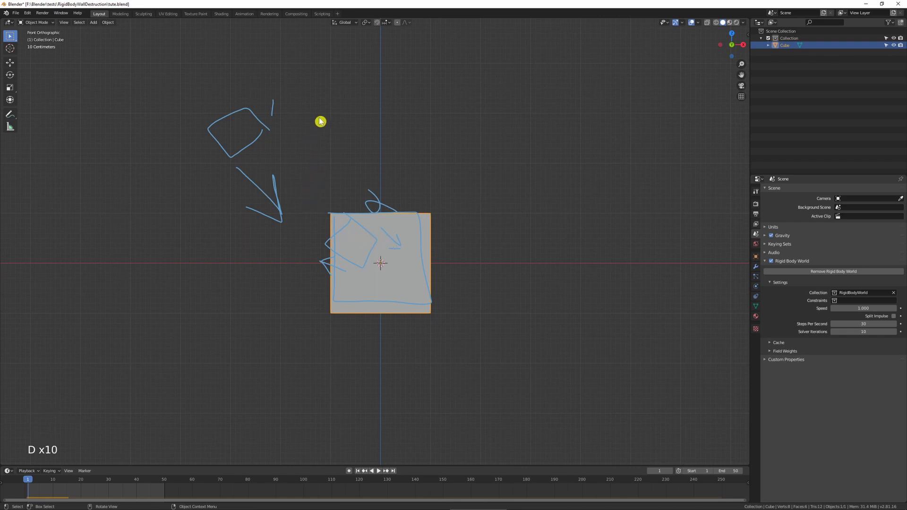
# - Annotate a diagonal row of four tilted boxes descending past the cube's upper side and number them 1 to 4
pyautogui.press('d')
pyautogui.press('d')
pyautogui.press('d')
pyautogui.press('d')
pyautogui.moveTo(297, 88)
pyautogui.mouseDown()
pyautogui.moveTo(289, 100)
pyautogui.moveTo(304, 82)
pyautogui.mouseUp()
pyautogui.moveTo(352, 119)
pyautogui.mouseDown()
pyautogui.moveTo(347, 153)
pyautogui.moveTo(354, 114)
pyautogui.mouseUp()
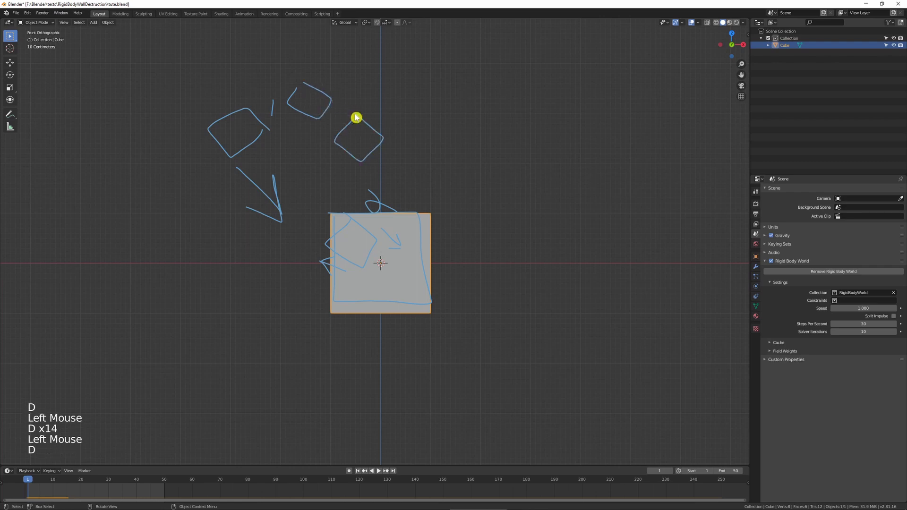
pyautogui.click(397, 146)
pyautogui.moveTo(398, 146)
pyautogui.mouseDown()
pyautogui.moveTo(431, 184)
pyautogui.moveTo(393, 146)
pyautogui.mouseUp()
pyautogui.moveTo(449, 192)
pyautogui.mouseDown()
pyautogui.moveTo(473, 236)
pyautogui.moveTo(454, 194)
pyautogui.mouseUp()
pyautogui.moveTo(342, 70)
pyautogui.mouseDown()
pyautogui.moveTo(341, 81)
pyautogui.moveTo(393, 110)
pyautogui.moveTo(463, 181)
pyautogui.moveTo(474, 165)
pyautogui.mouseUp()
pyautogui.click(388, 89)
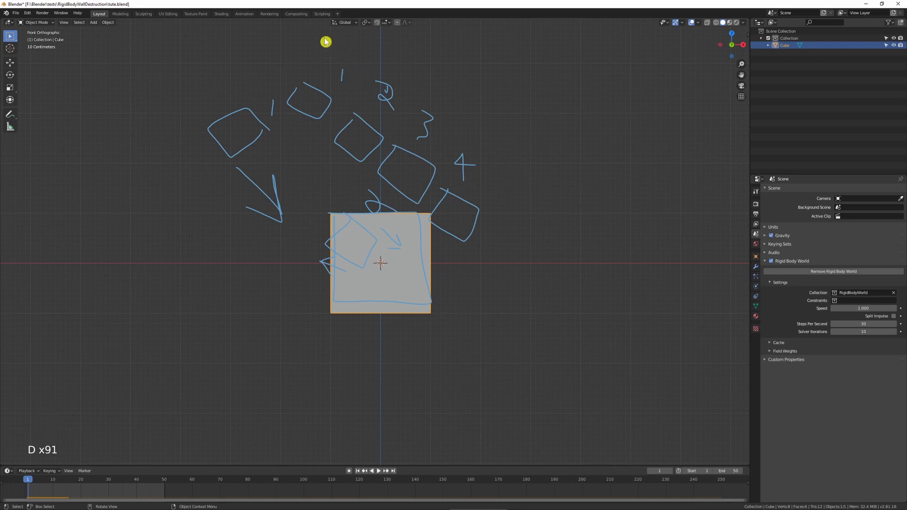
# - Label the start of the numbered box row "FR 1" and its end "FR 2" with annotation strokes
pyautogui.moveTo(326, 29); pyautogui.dragTo(327, 44)
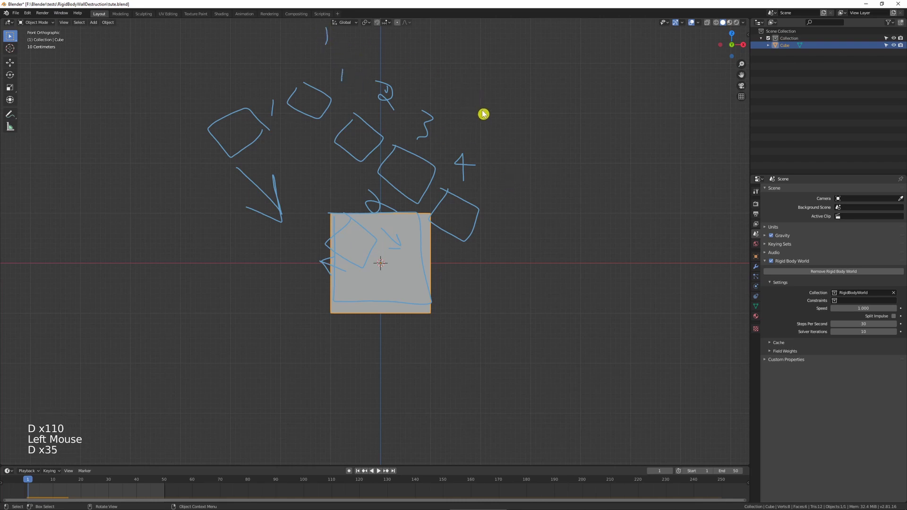
pyautogui.moveTo(481, 110); pyautogui.dragTo(500, 130)
pyautogui.moveTo(477, 82)
pyautogui.mouseDown()
pyautogui.moveTo(462, 97)
pyautogui.moveTo(496, 95)
pyautogui.moveTo(494, 109)
pyautogui.mouseUp()
pyautogui.moveTo(296, 29)
pyautogui.mouseDown()
pyautogui.moveTo(273, 42)
pyautogui.moveTo(287, 34)
pyautogui.moveTo(307, 53)
pyautogui.mouseUp()
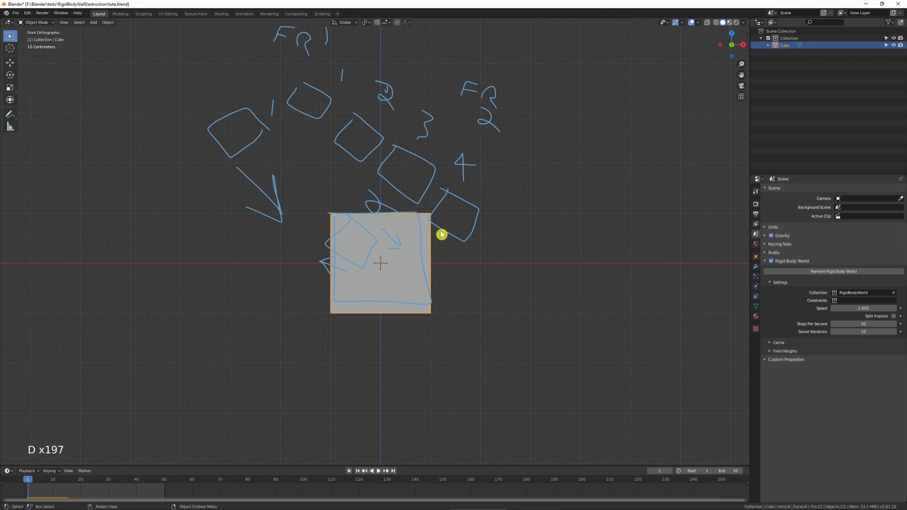
# - Annotate the contact at the cube's upper-right corner and draw two small intermediate boxes with rebound arrows at its upper-left corner
pyautogui.moveTo(404, 207); pyautogui.dragTo(431, 211)
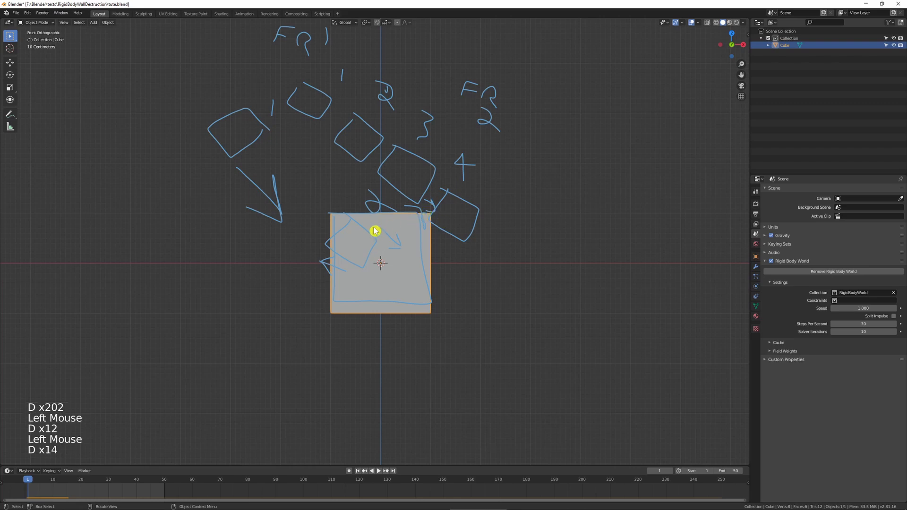
pyautogui.moveTo(286, 156)
pyautogui.mouseDown()
pyautogui.moveTo(308, 180)
pyautogui.moveTo(287, 155)
pyautogui.mouseUp()
pyautogui.moveTo(328, 191)
pyautogui.mouseDown()
pyautogui.moveTo(343, 203)
pyautogui.moveTo(341, 224)
pyautogui.moveTo(331, 214)
pyautogui.moveTo(327, 237)
pyautogui.moveTo(310, 226)
pyautogui.moveTo(327, 233)
pyautogui.moveTo(320, 237)
pyautogui.mouseUp()
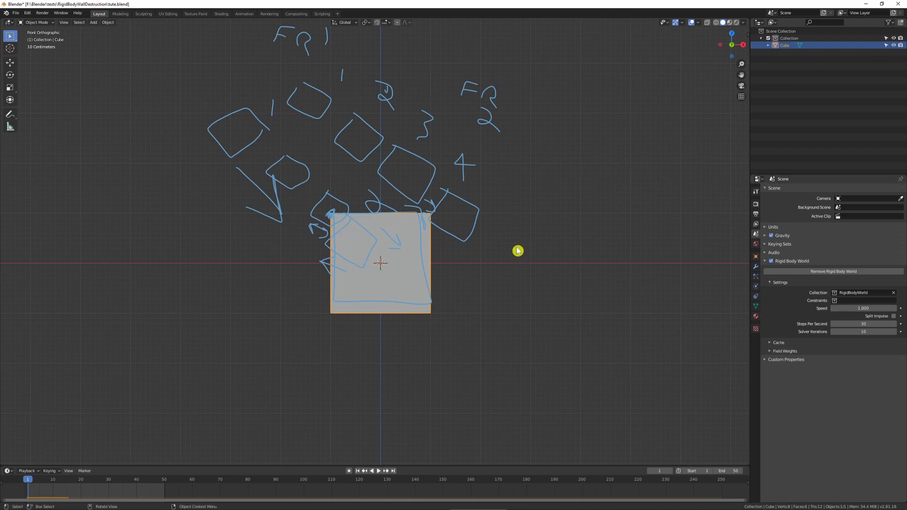
# - Show the viewport's annotation settings and delete the annotation layer holding all the sketches
pyautogui.press('n')
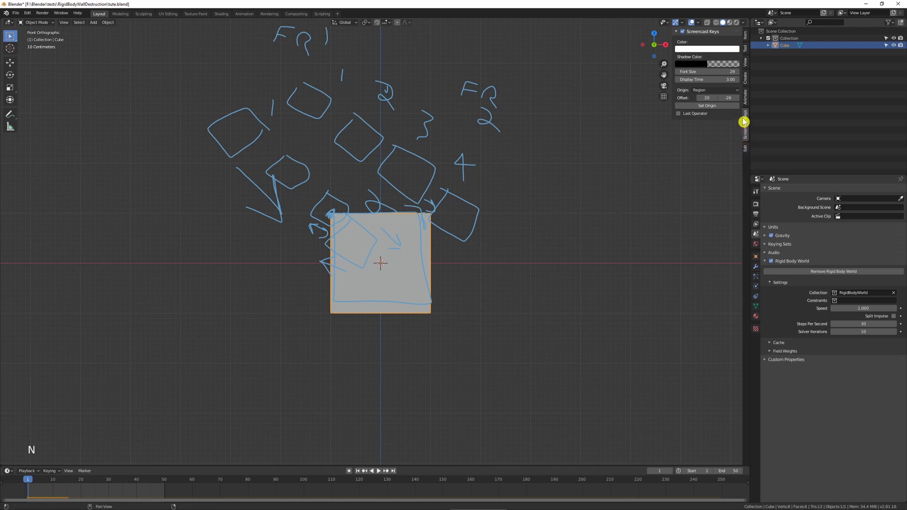
pyautogui.click(745, 49)
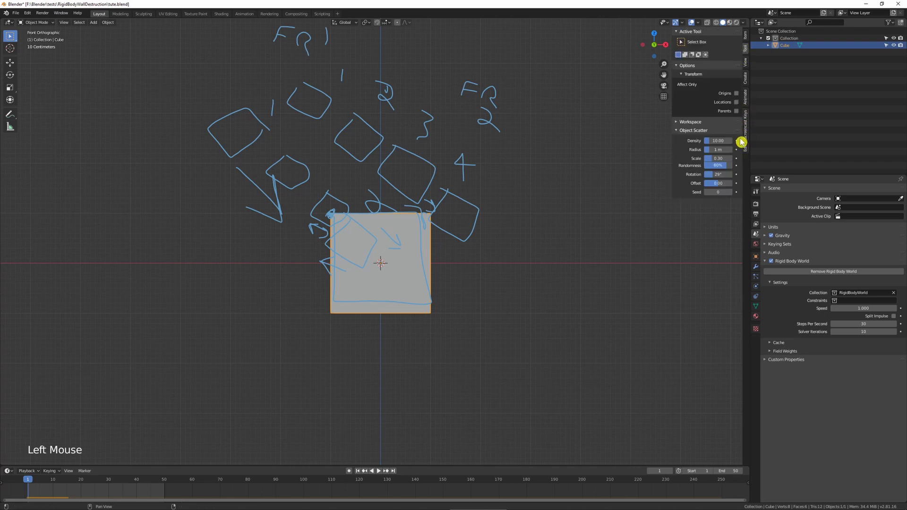
pyautogui.click(746, 65)
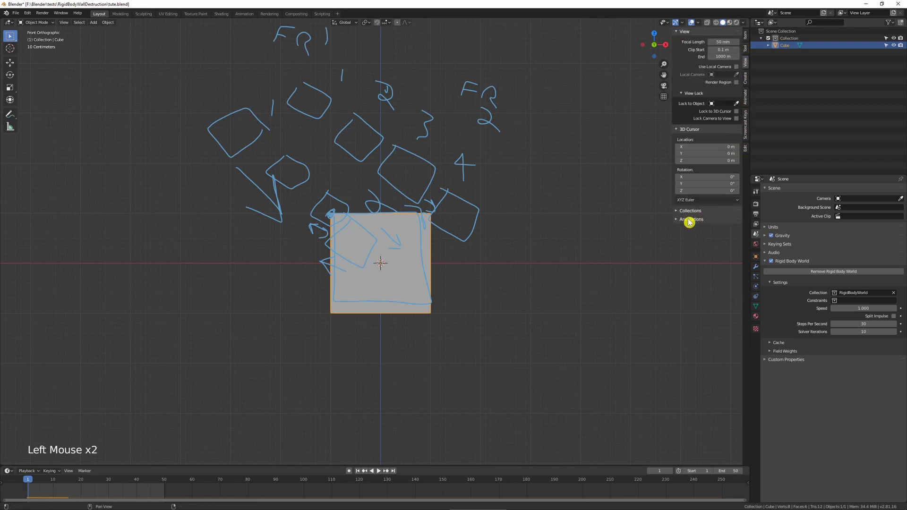
pyautogui.click(689, 219)
pyautogui.click(734, 247)
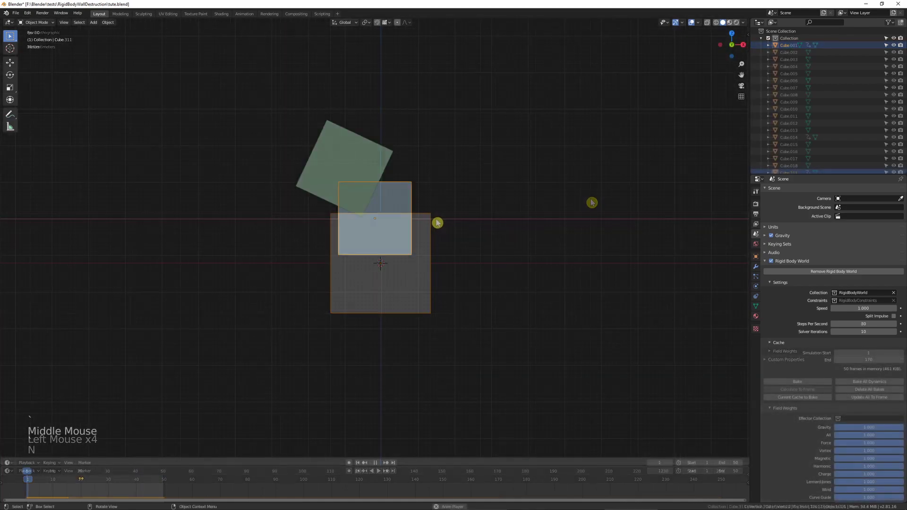
# - Watch the simulation of the two falling cubes from the front and from an angled view
pyautogui.keyDown('shift'); pyautogui.moveTo(438, 222); pyautogui.dragTo(500, 265, button='middle'); pyautogui.keyUp('shift')
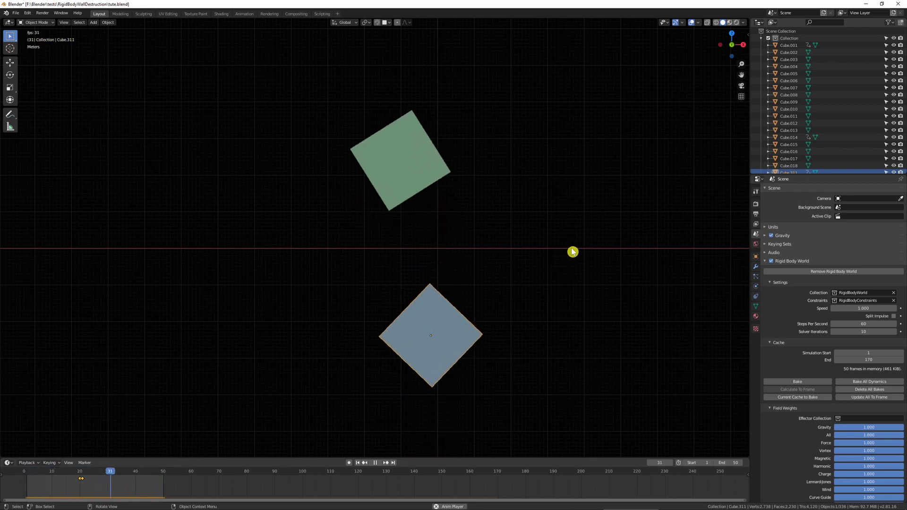
pyautogui.moveTo(567, 239); pyautogui.dragTo(550, 244, button='middle')
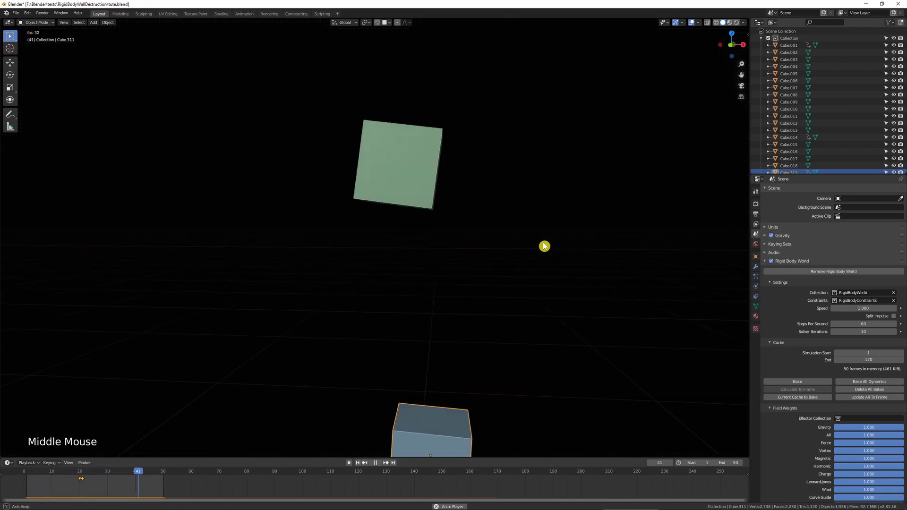
pyautogui.hotkey('shift', 'ctrl', 'alt', 'r')
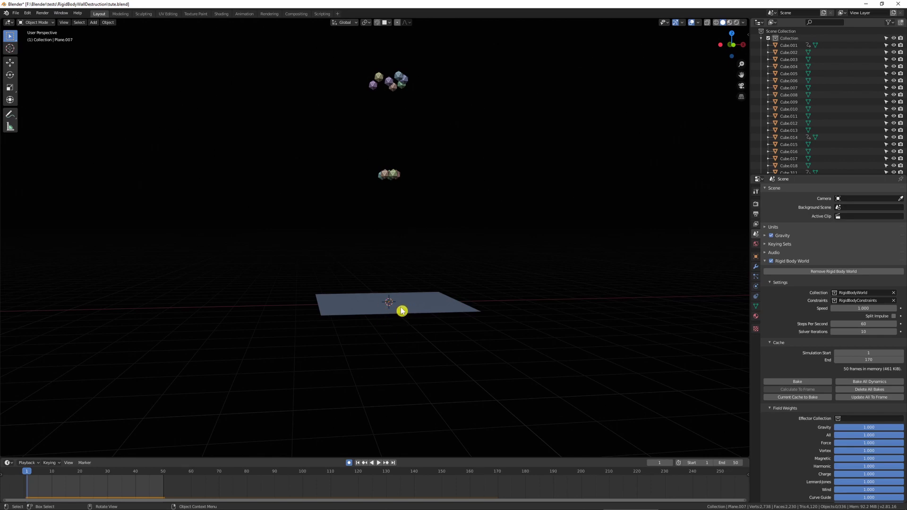
# - Play the simulation of the small bodies falling onto the plane and set Steps Per Second to 120
pyautogui.hotkey('shift', 'space')
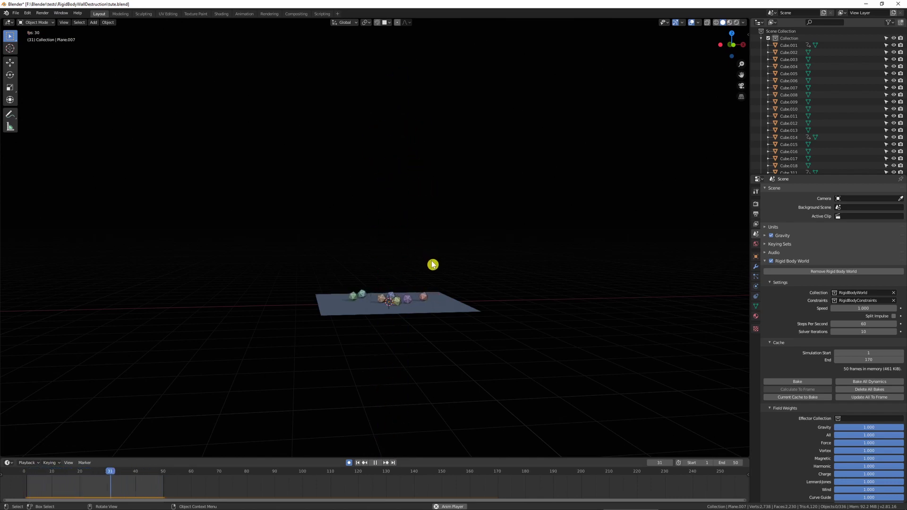
pyautogui.click(860, 323)
pyautogui.write('12')
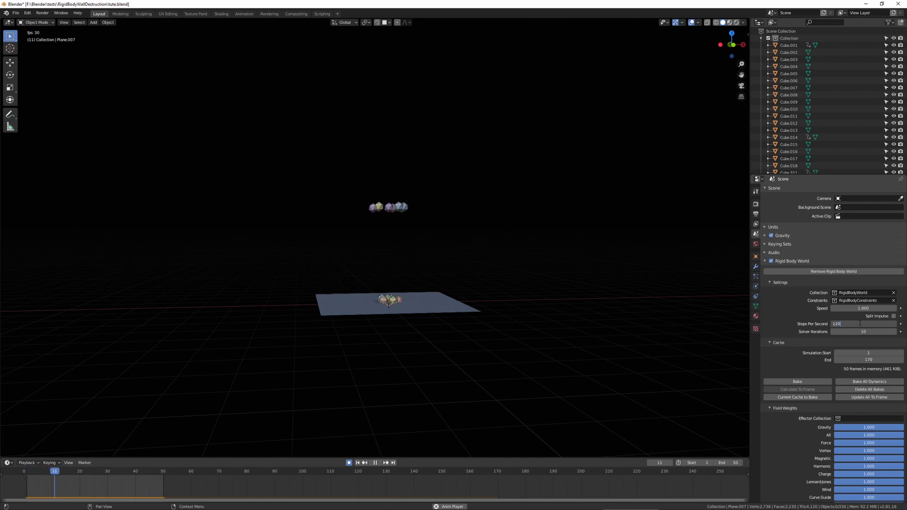
pyautogui.write('0')
pyautogui.press('Return')
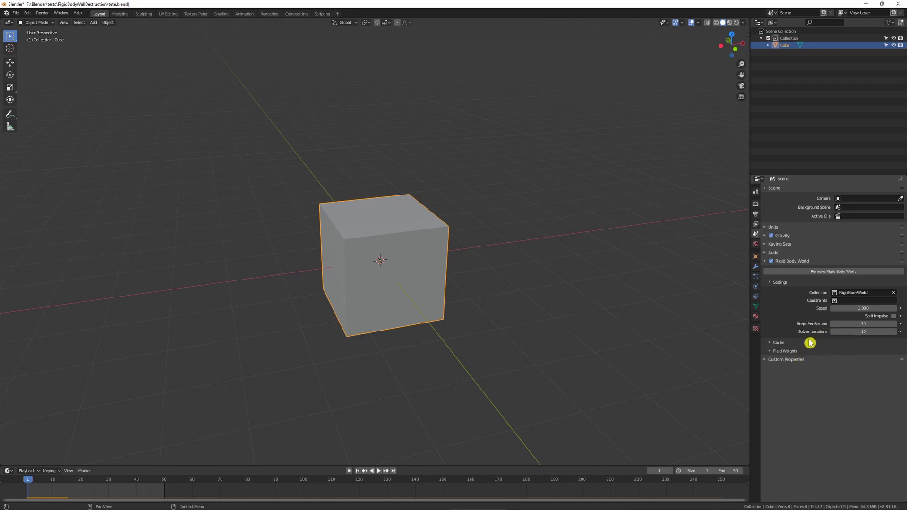
# - Show the Rigid Body World cache settings and set the simulation End frame to 50
pyautogui.click(779, 342)
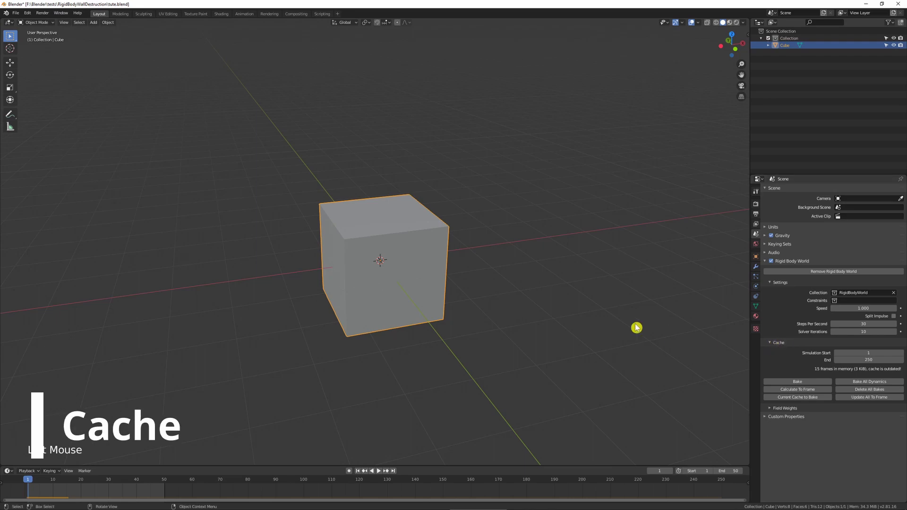
pyautogui.scroll(-1, 523, 316)
pyautogui.keyDown('shift'); pyautogui.moveTo(522, 316); pyautogui.dragTo(477, 288, button='middle'); pyautogui.keyUp('shift')
pyautogui.scroll(1, 474, 287)
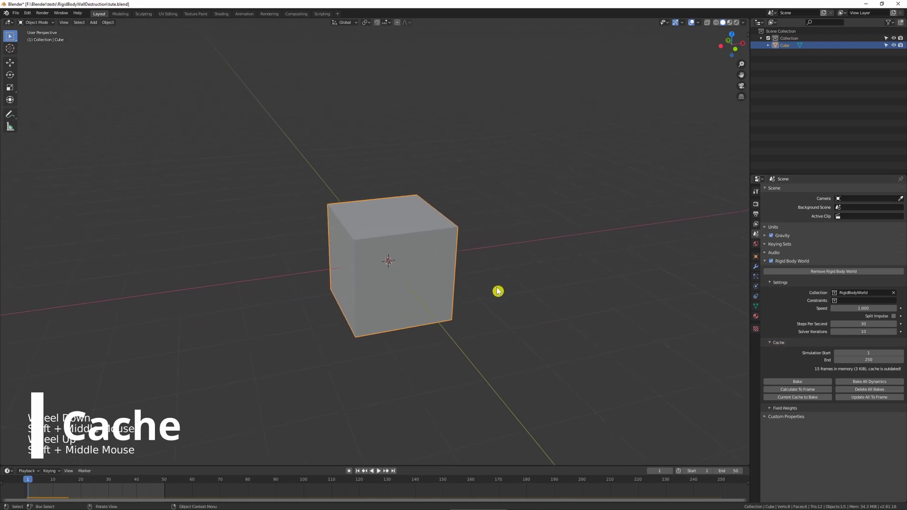
pyautogui.click(859, 360)
pyautogui.write('5')
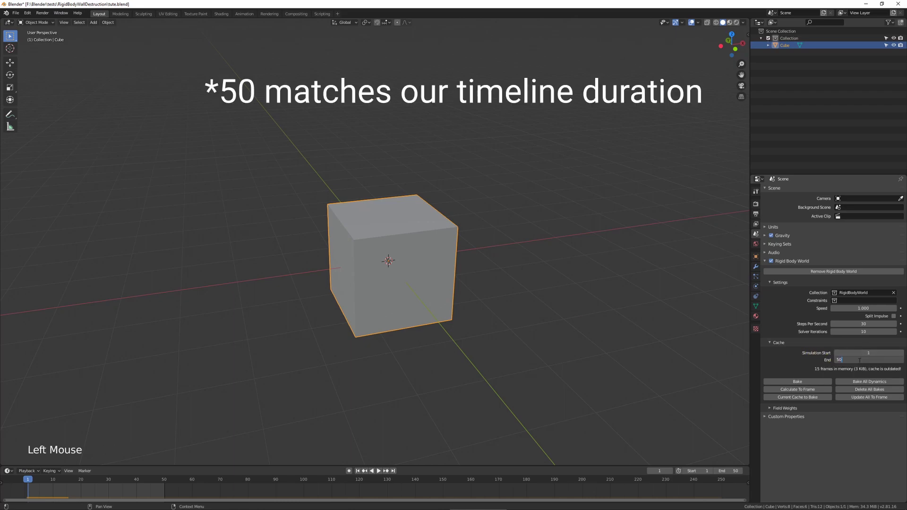
pyautogui.write('0')
pyautogui.click(864, 366)
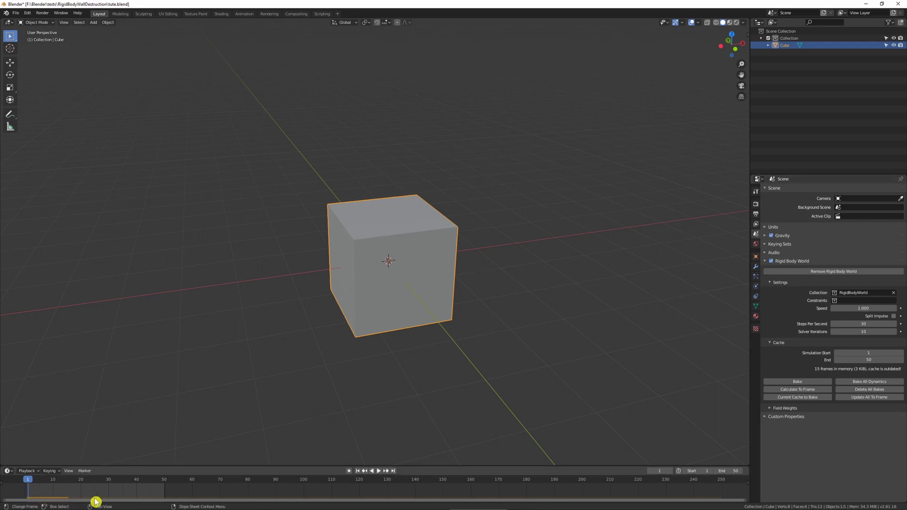
# - Play the cube's fall through frame 50 to fill the simulation cache, and return to the first frame
pyautogui.click(237, 399)
pyautogui.click(364, 323)
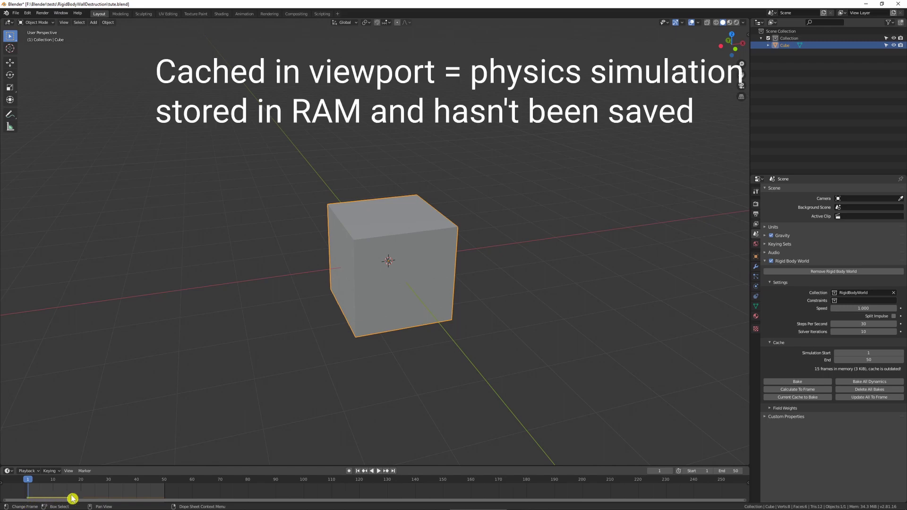
pyautogui.hotkey('shift', 'space')
pyautogui.hotkey('shift', 'space')
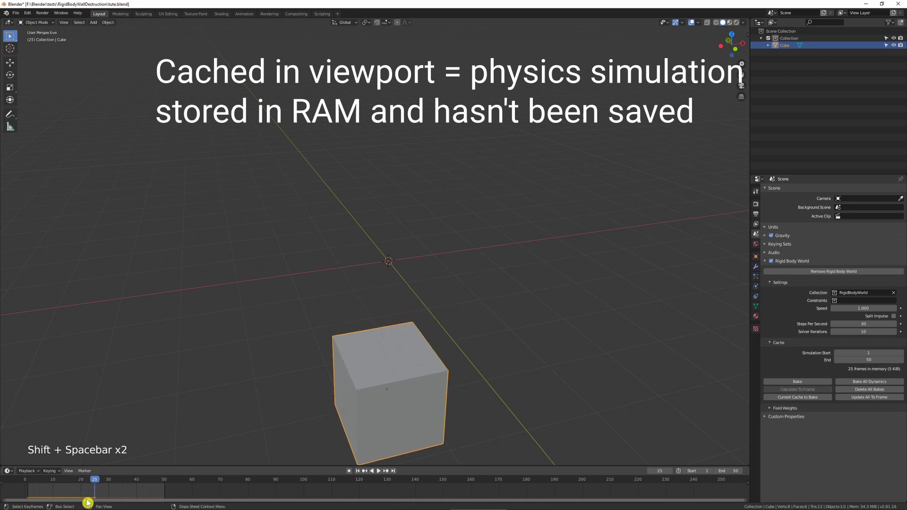
pyautogui.hotkey('shift', 'space')
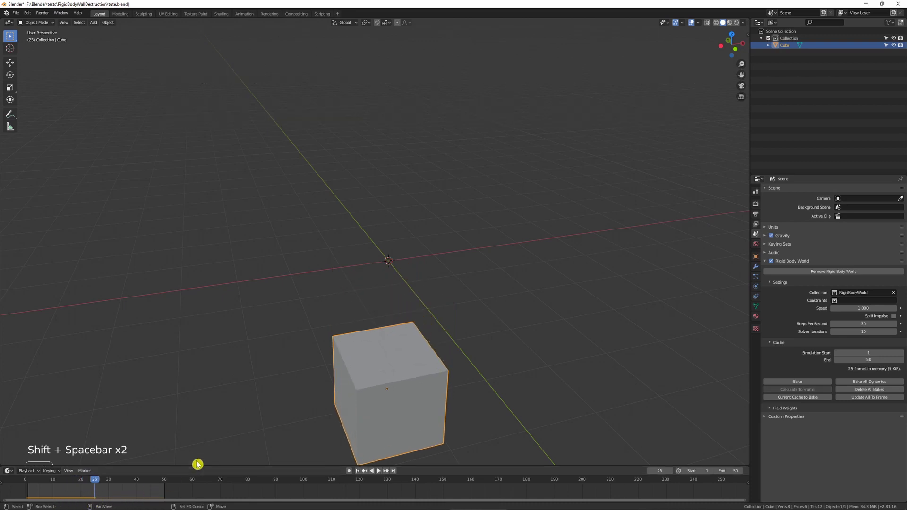
pyautogui.hotkey('shift', 'space')
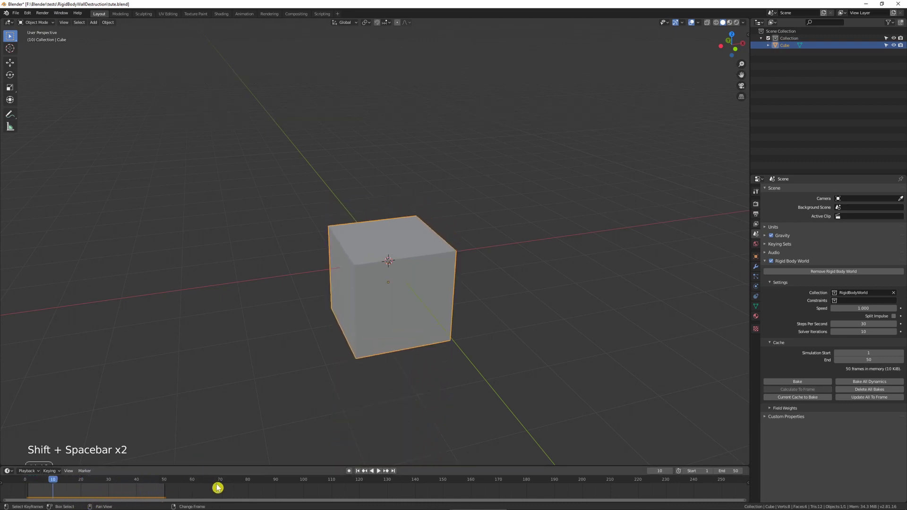
pyautogui.hotkey('shift', 'Left')
pyautogui.click(376, 322)
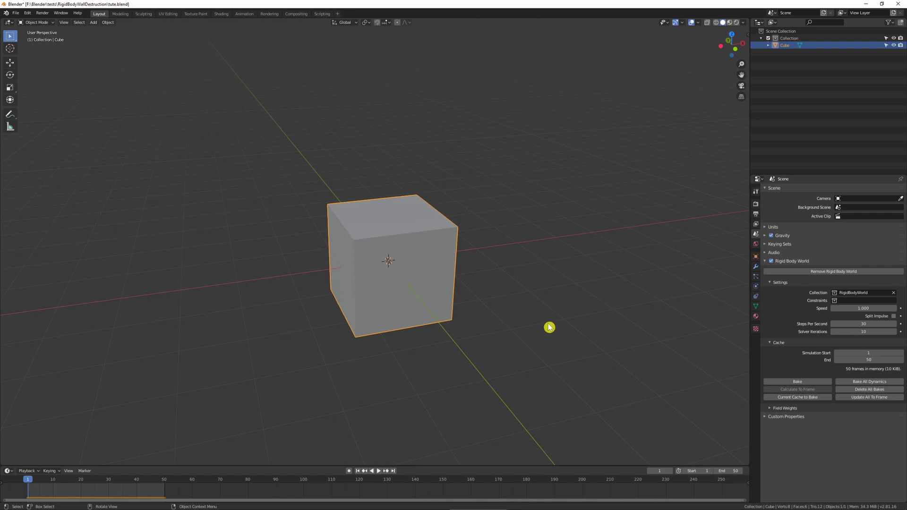
# - Bake the current simulation cache, scrub through the baked frames and return to the first frame
pyautogui.click(812, 396)
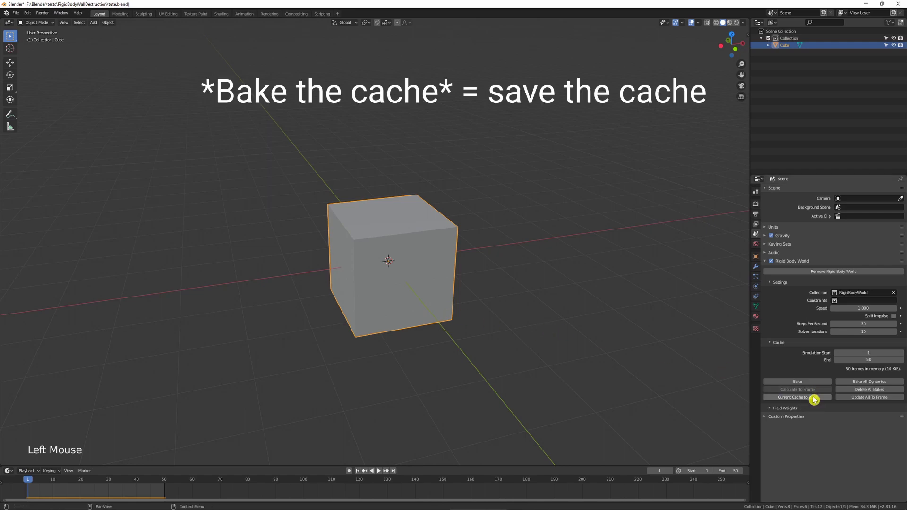
pyautogui.click(813, 398)
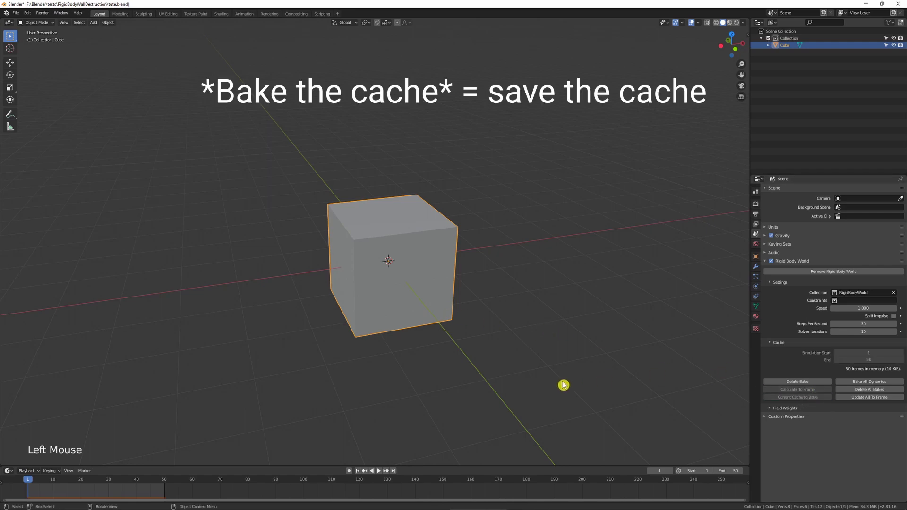
pyautogui.moveTo(107, 480); pyautogui.dragTo(92, 484)
pyautogui.hotkey('shift', 'Left')
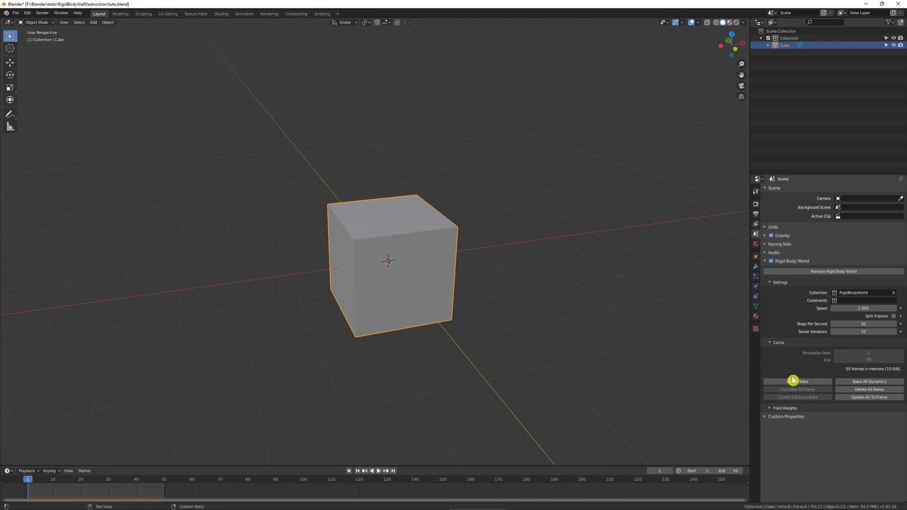
# - Duplicate the cube, place the copy up and to the right of the original, and check its rigid body settings
pyautogui.click(431, 286)
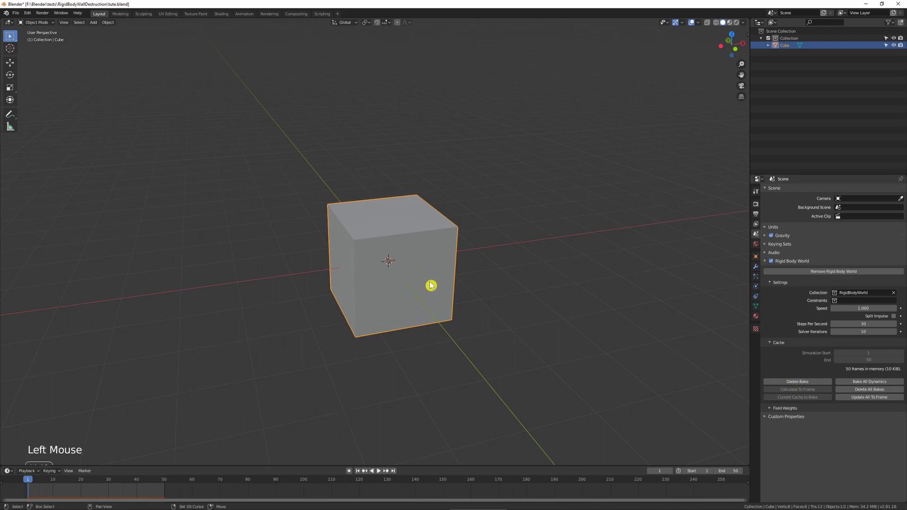
pyautogui.hotkey('shift', 'd')
pyautogui.click(578, 214)
pyautogui.click(756, 287)
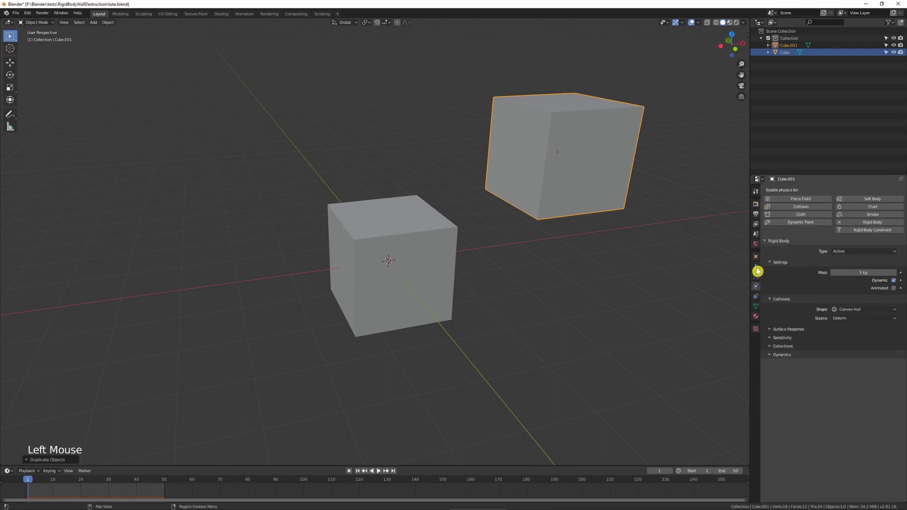
pyautogui.click(755, 235)
# - Play the baked simulation with both cubes in the scene and return to the first frame
pyautogui.click(593, 230)
pyautogui.hotkey('shift', 'space')
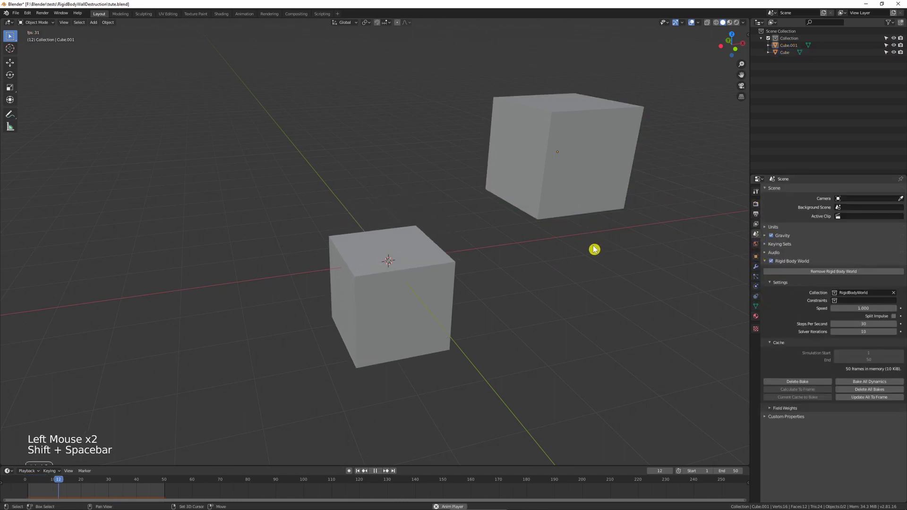
pyautogui.hotkey('shift', 'space')
pyautogui.hotkey('shift', 'Left')
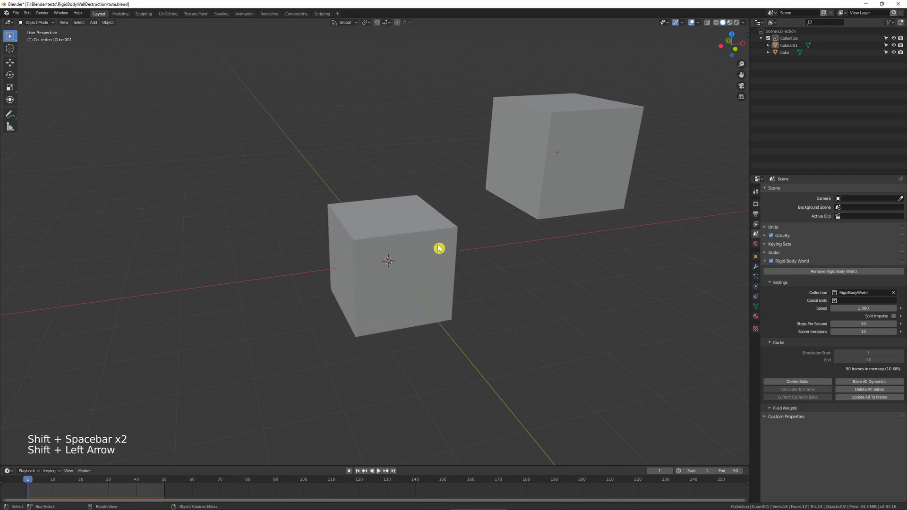
# - Delete the bake, bake the simulation again without refreshing the cache, and replay the result twice
pyautogui.click(814, 381)
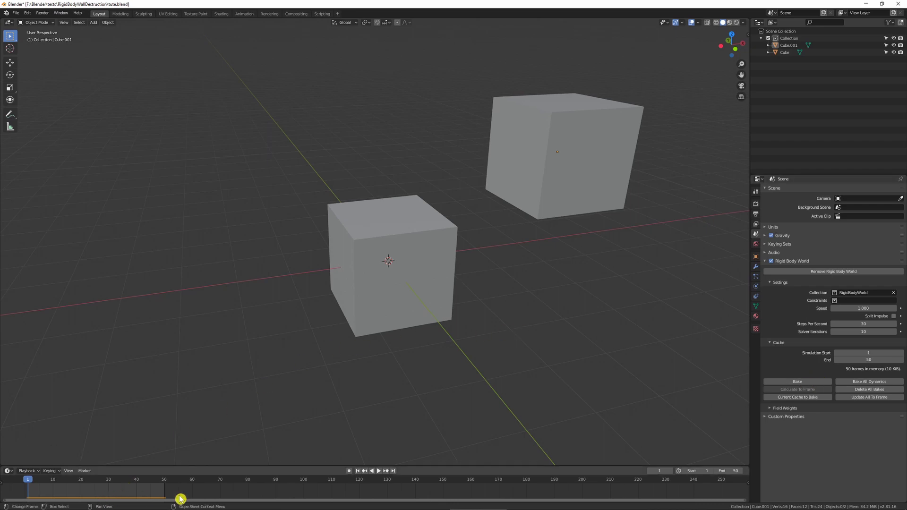
pyautogui.click(798, 381)
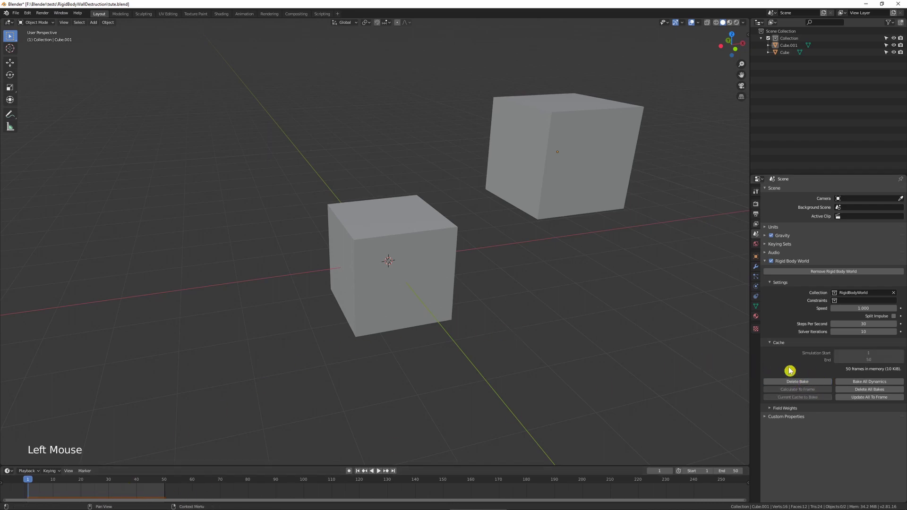
pyautogui.hotkey('shift', 'space')
pyautogui.hotkey('shift', 'space')
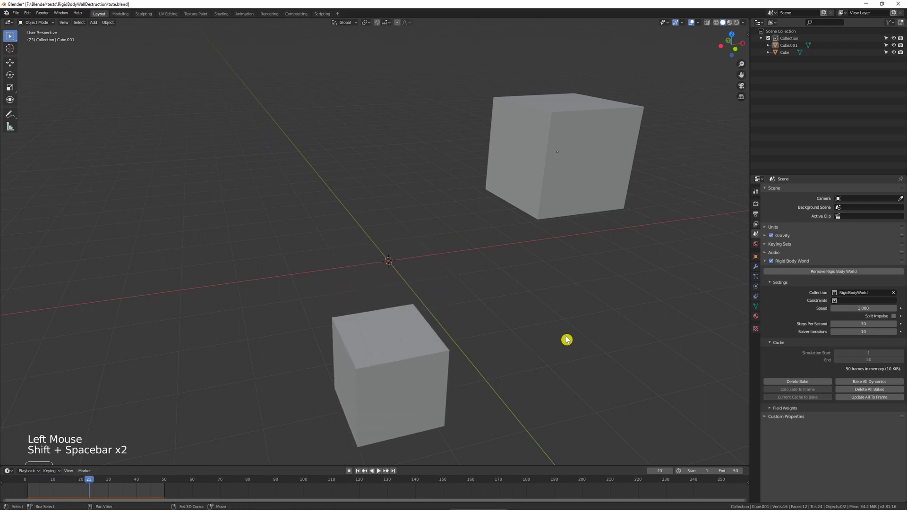
pyautogui.hotkey('shift', 'Left')
pyautogui.hotkey('shift', 'space')
pyautogui.hotkey('shift', 'space')
pyautogui.hotkey('shift', 'Left')
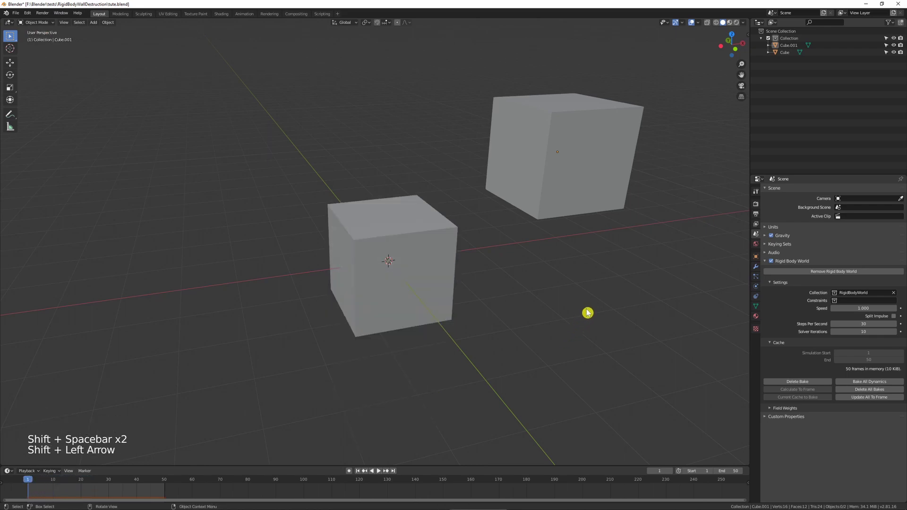
# - Delete the bake and refresh the cache by moving the duplicated cube slightly and undoing the move
pyautogui.click(807, 381)
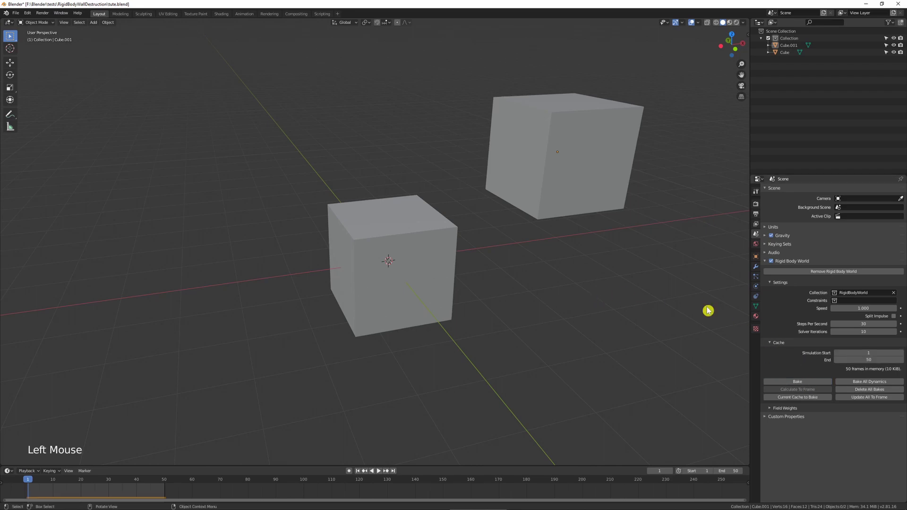
pyautogui.click(580, 193)
pyautogui.press('g')
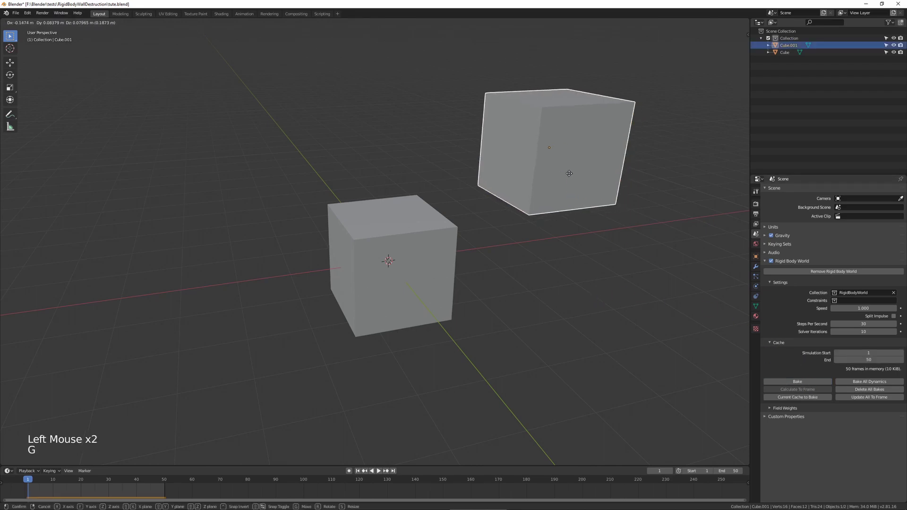
pyautogui.click(534, 155)
pyautogui.hotkey('ctrl', 'z')
pyautogui.click(605, 245)
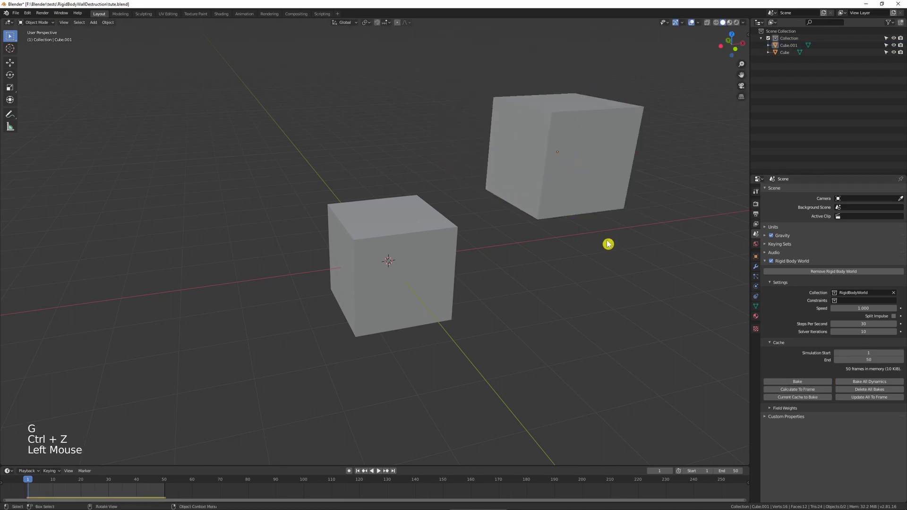
# - Bake the simulation with both cubes, play it and return to the first frame
pyautogui.click(792, 382)
pyautogui.hotkey('shift', 'space')
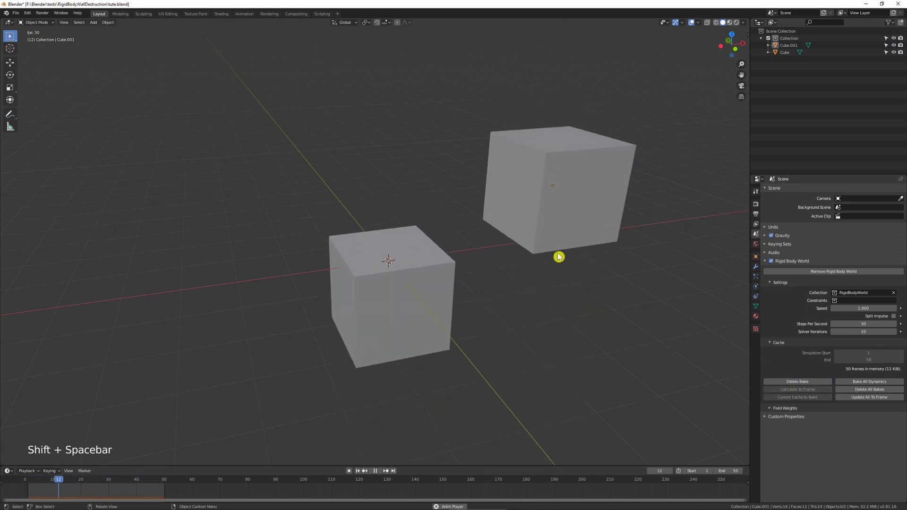
pyautogui.hotkey('shift', 'space')
pyautogui.hotkey('shift', 'Left')
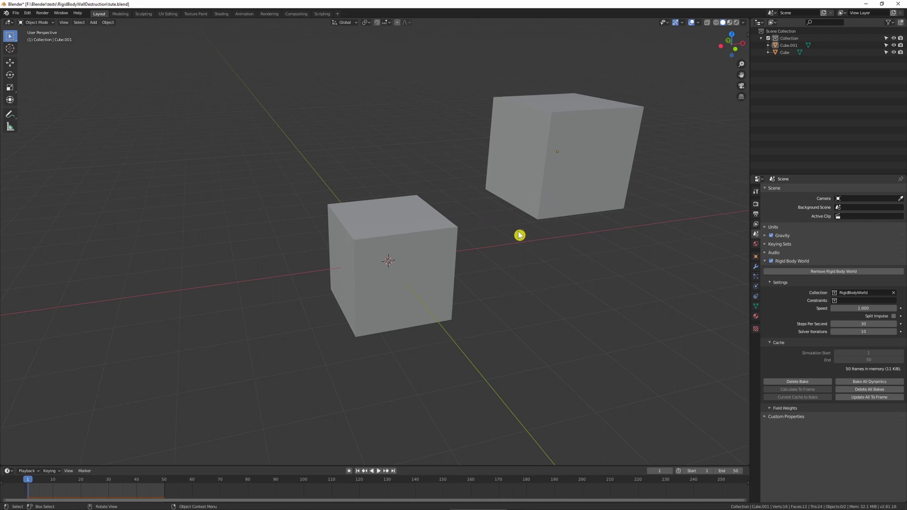
# - Delete the bake, jump to frame 39 and replay the cached simulation from the first frame
pyautogui.click(798, 382)
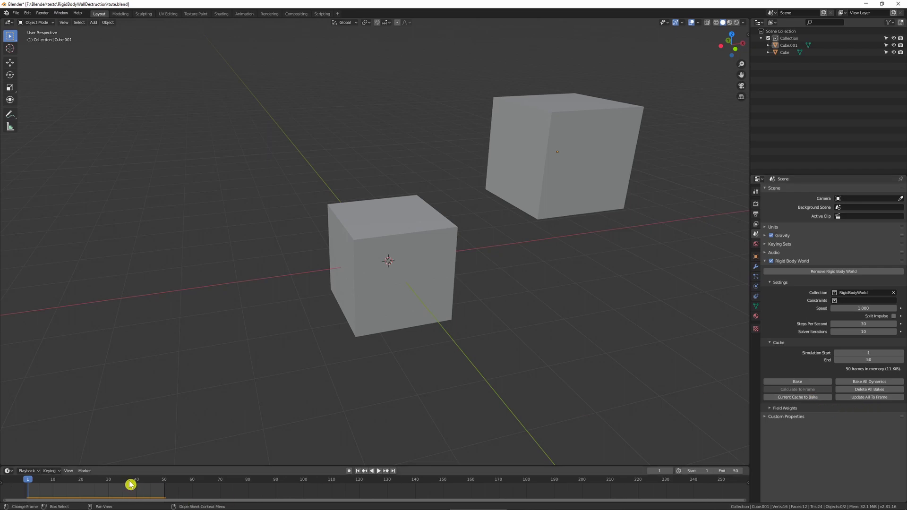
pyautogui.moveTo(130, 484); pyautogui.dragTo(134, 480)
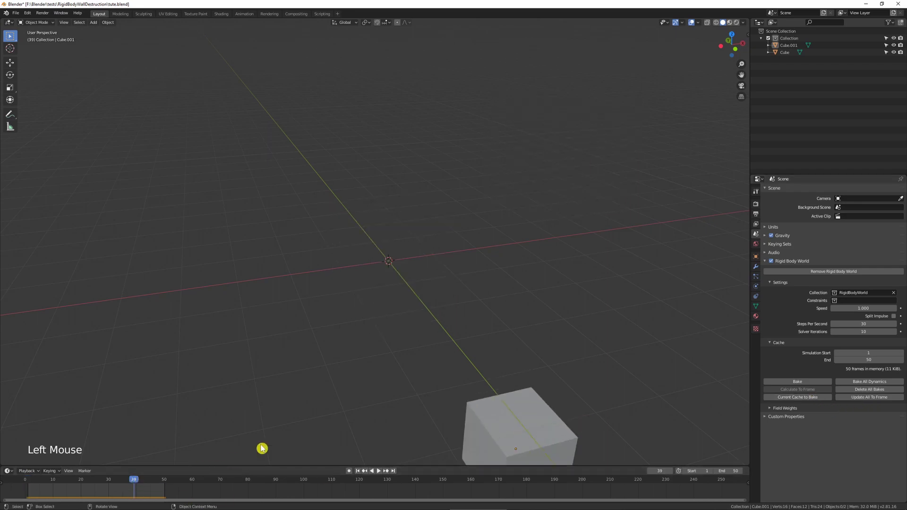
pyautogui.hotkey('shift', 'space')
pyautogui.hotkey('shift', 'Left')
pyautogui.hotkey('shift', 'space')
pyautogui.hotkey('shift', 'Left')
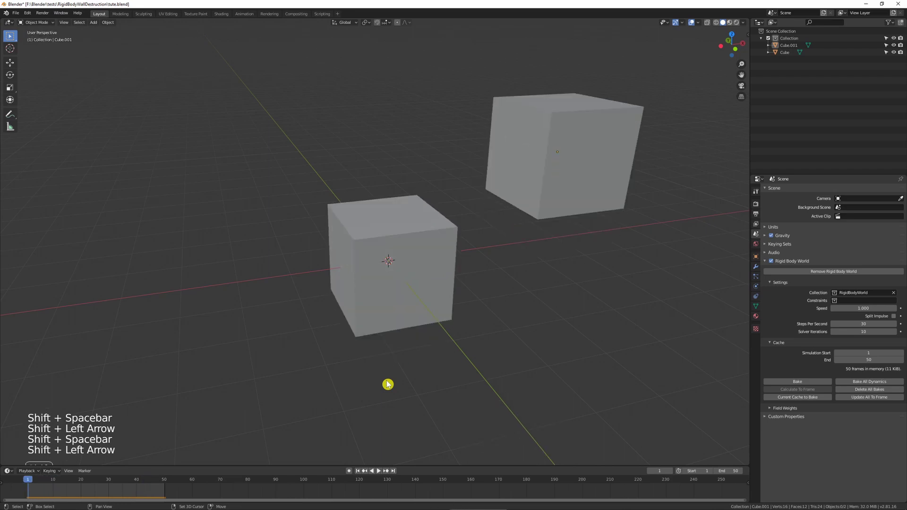
# - Duplicate the raised cube up and to the left, and calculate the simulation cache to frame 30
pyautogui.click(547, 180)
pyautogui.hotkey('shift', 'd')
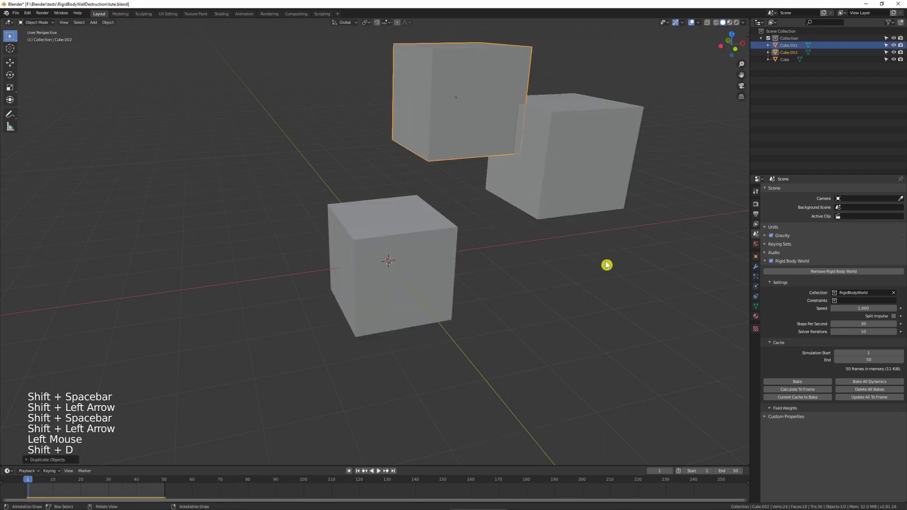
pyautogui.click(108, 480)
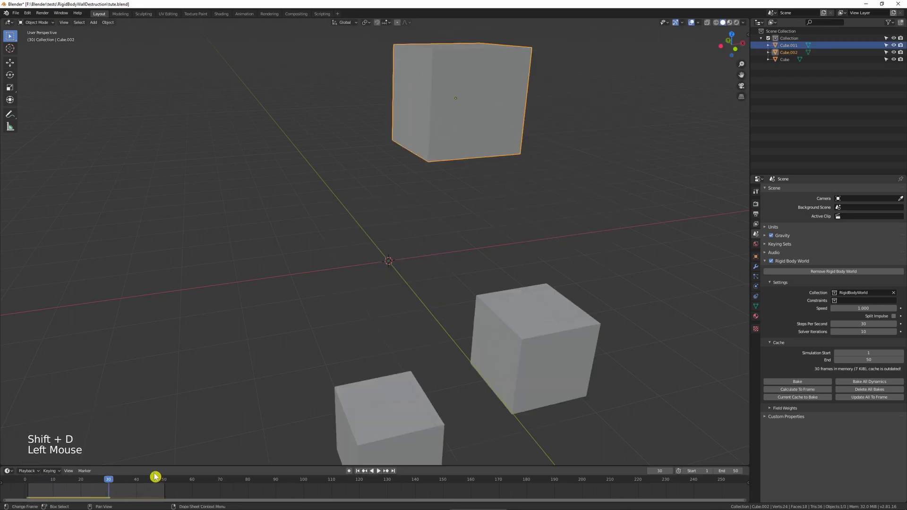
pyautogui.click(825, 390)
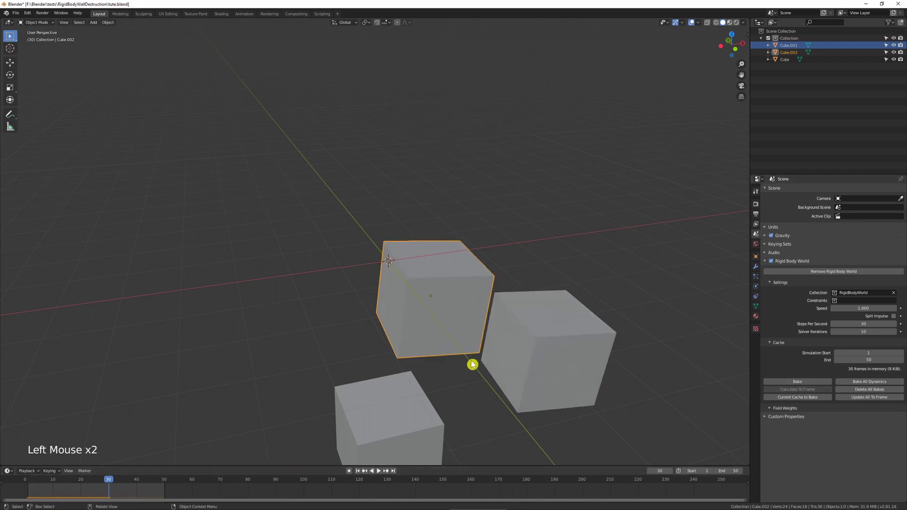
# - Bake the three-cube simulation and delete that bake again
pyautogui.click(797, 381)
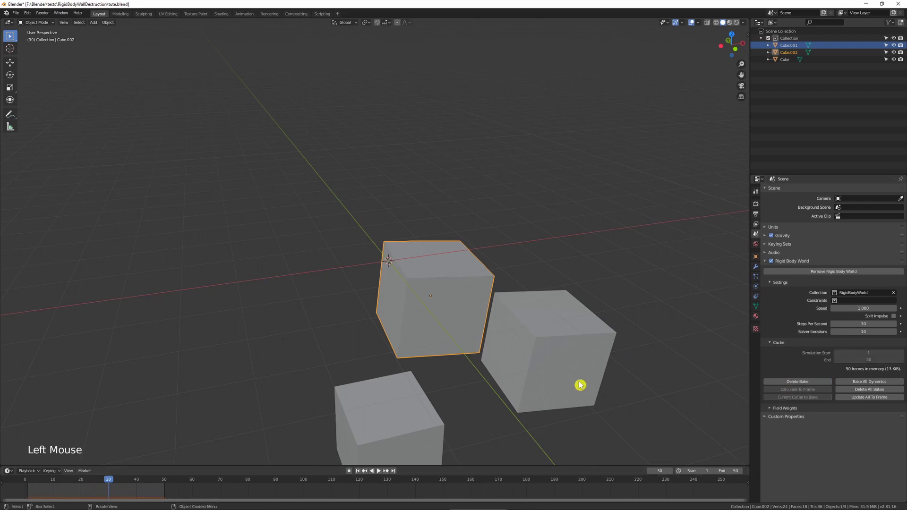
pyautogui.click(818, 383)
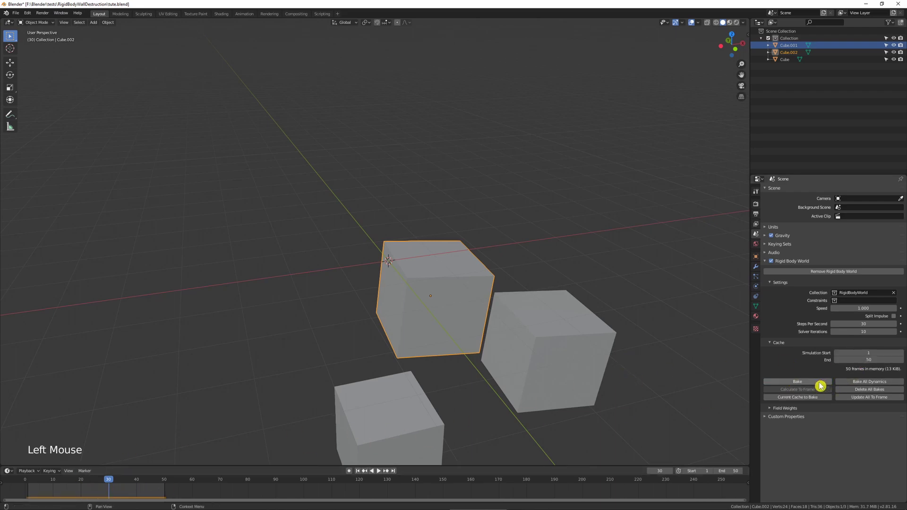
# - Show the Field Weights settings, return to the first frame and delete the third cube
pyautogui.click(773, 409)
pyautogui.hotkey('shift', 'Left')
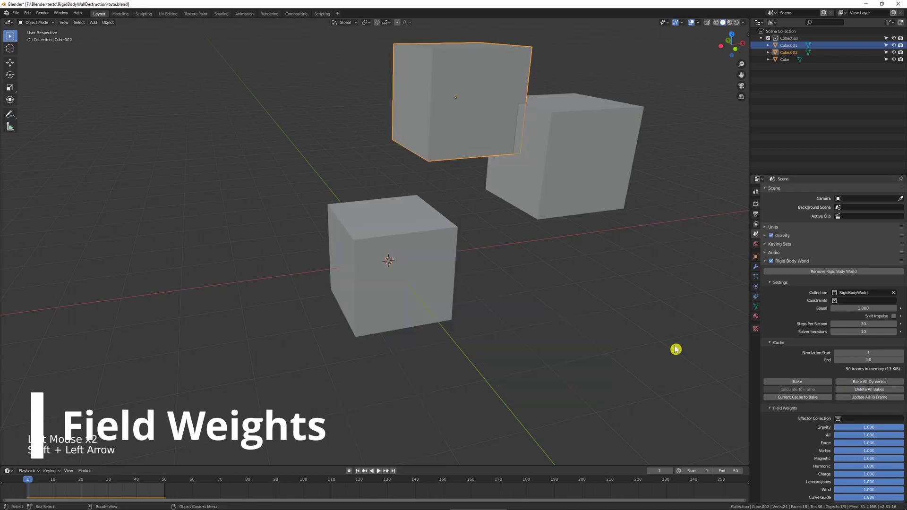
pyautogui.press('Delete')
pyautogui.moveTo(812, 434); pyautogui.dragTo(802, 403, button='middle')
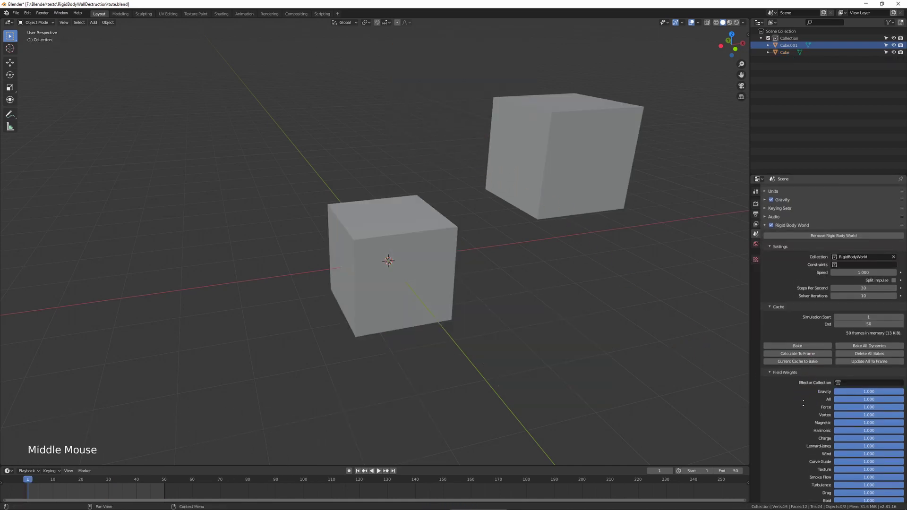
# - Expand the scene's Gravity settings to view the gravity vector and collapse them again
pyautogui.moveTo(855, 391); pyautogui.dragTo(851, 416, button='middle')
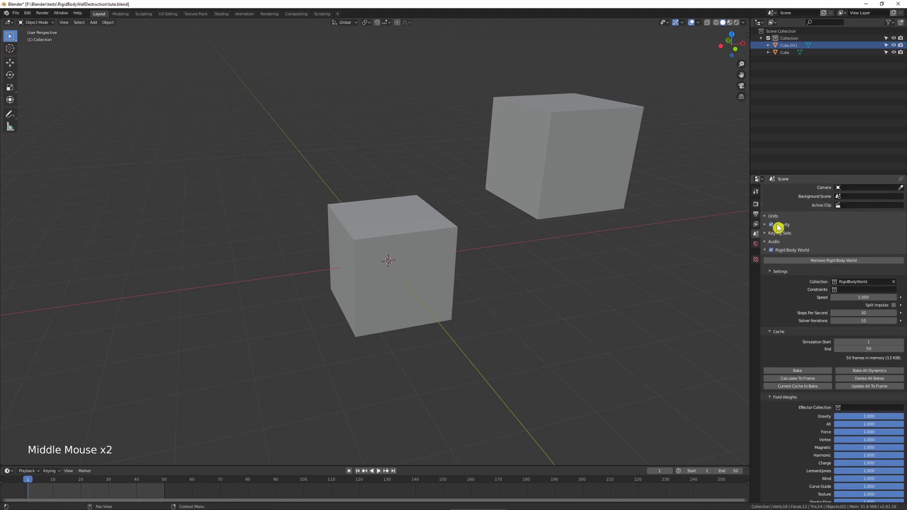
pyautogui.click(768, 226)
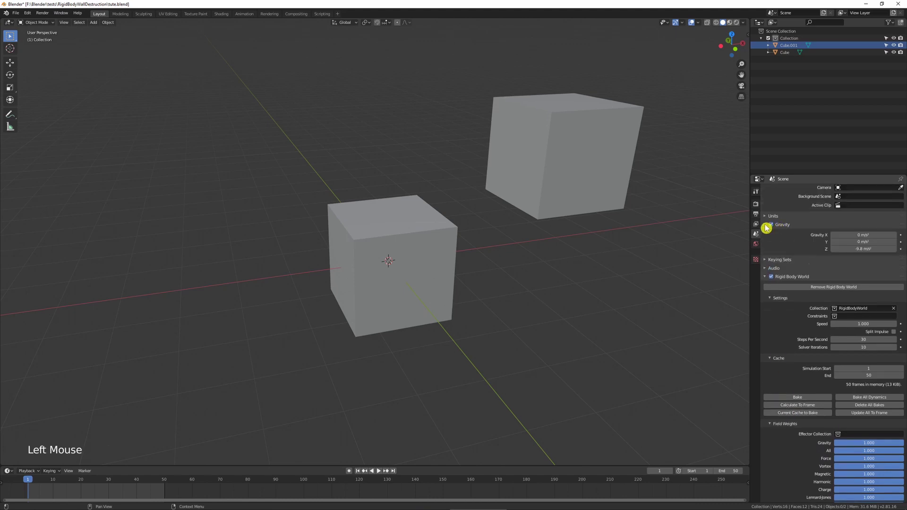
pyautogui.click(769, 226)
# - Lower the Gravity field weight to 0.171 and play the simulation
pyautogui.moveTo(809, 441); pyautogui.dragTo(807, 413, button='middle')
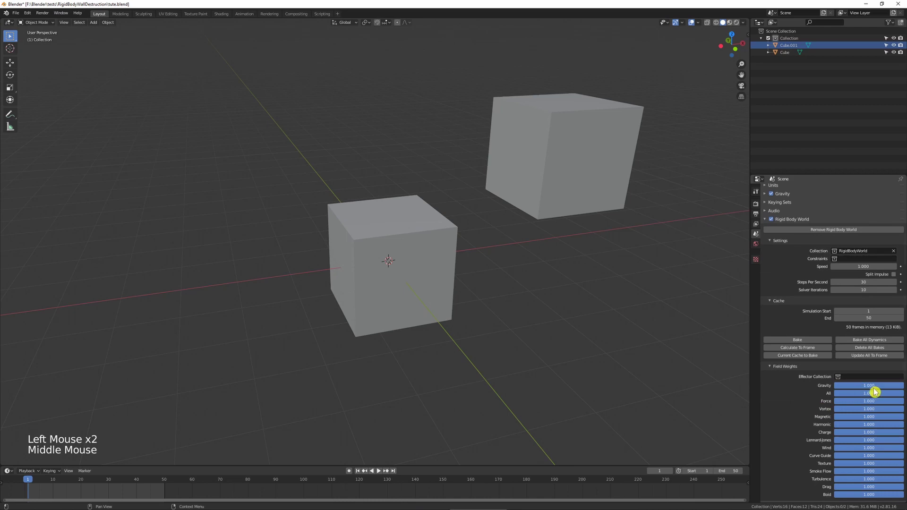
pyautogui.moveTo(874, 388); pyautogui.dragTo(850, 388)
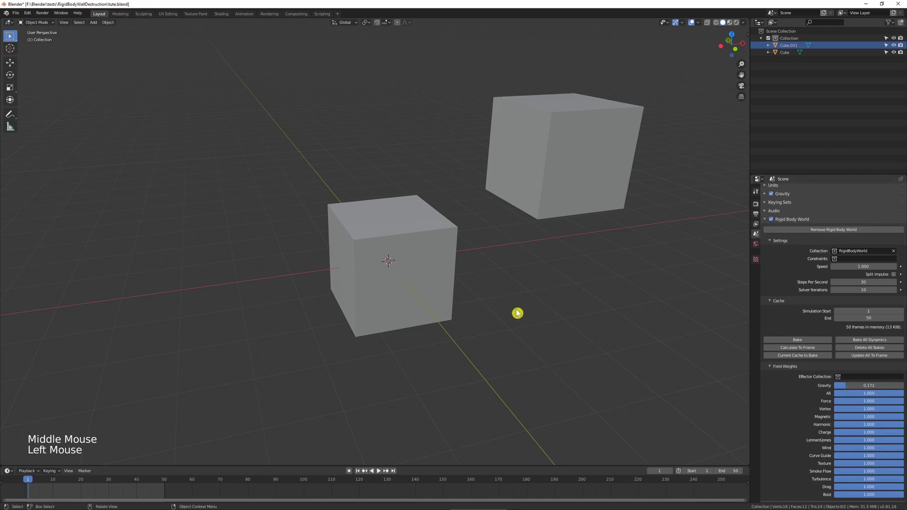
pyautogui.hotkey('shift', 'space')
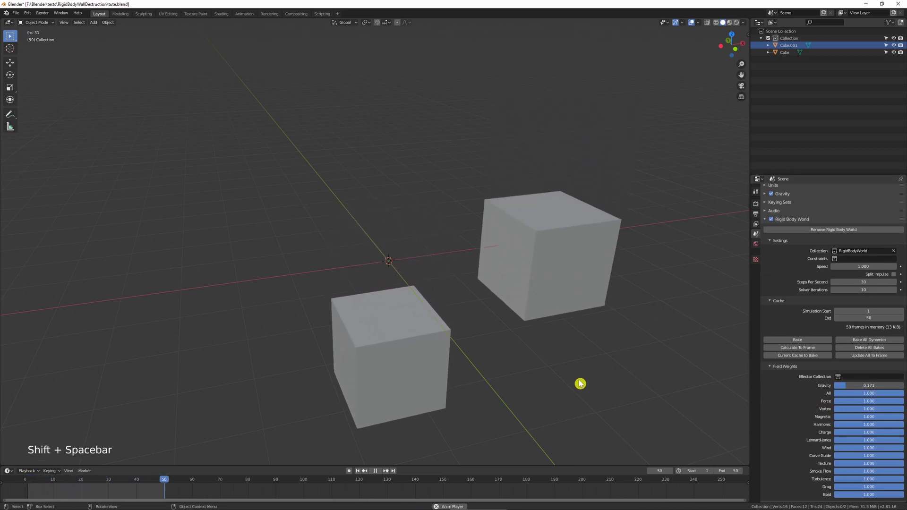
# - Restore the Gravity field weight to 1.000, stop playback and return to the first frame
pyautogui.moveTo(860, 386)
pyautogui.mouseDown()
pyautogui.moveTo(838, 387)
pyautogui.moveTo(871, 388)
pyautogui.mouseUp()
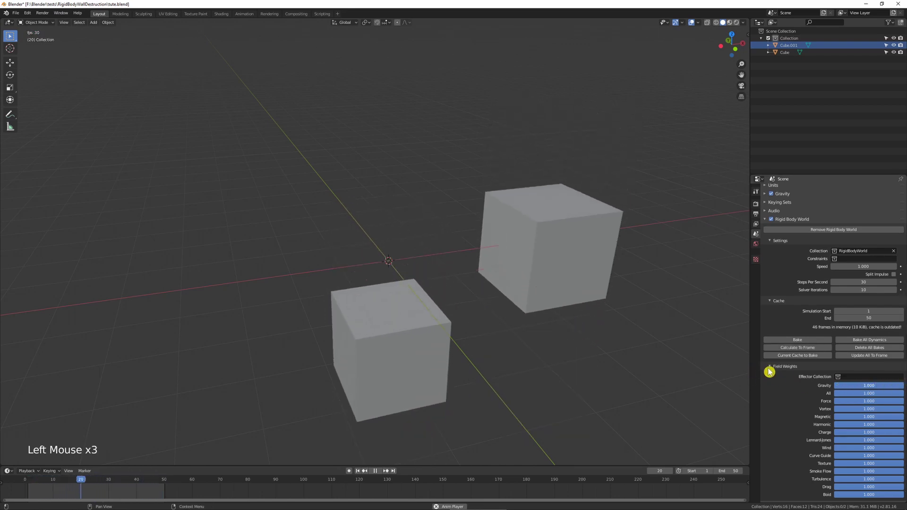
pyautogui.hotkey('shift', 'space')
pyautogui.hotkey('shift', 'Left')
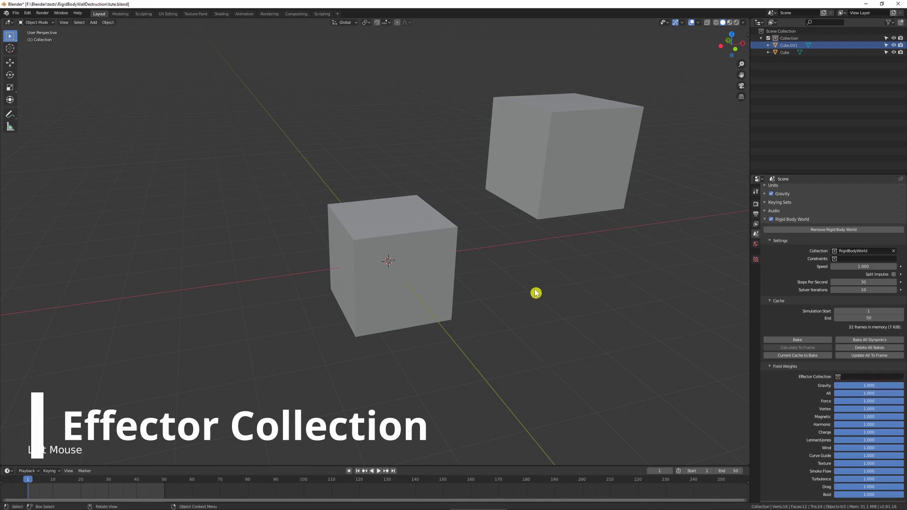
pyautogui.moveTo(535, 293); pyautogui.dragTo(528, 281, button='middle')
pyautogui.hotkey('shift', 'a')
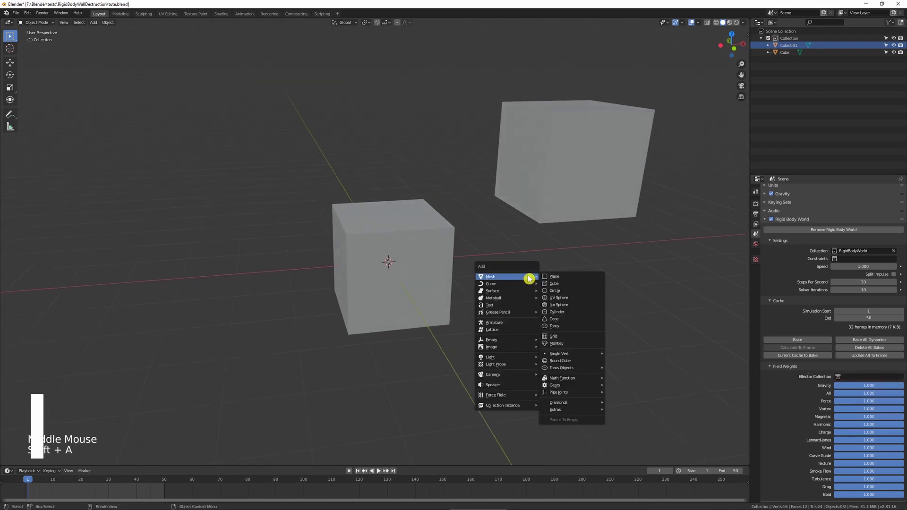
pyautogui.moveTo(517, 349)
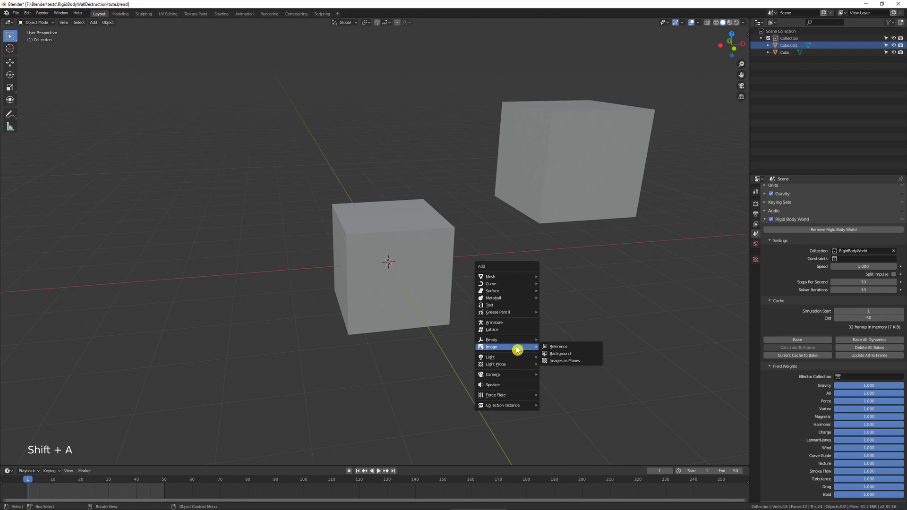
pyautogui.moveTo(516, 395)
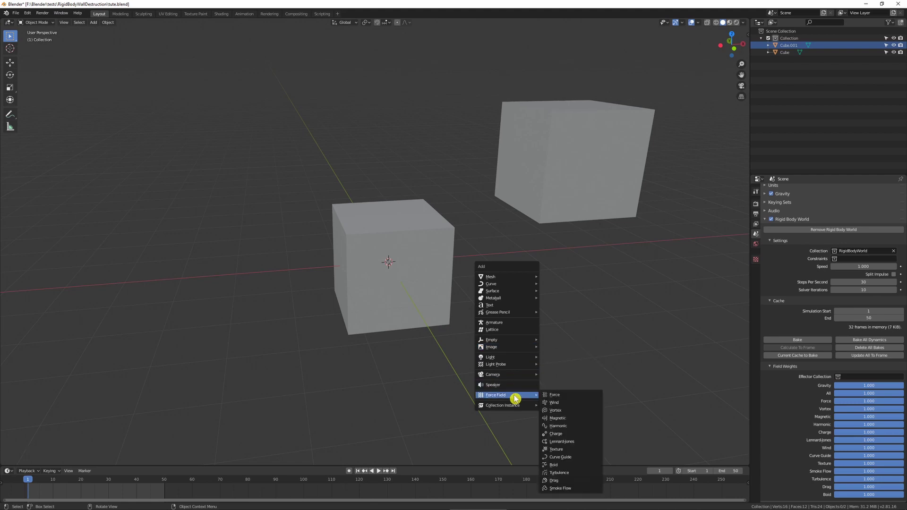
pyautogui.click(561, 400)
pyautogui.moveTo(465, 249); pyautogui.dragTo(448, 241, button='middle')
pyautogui.press('g')
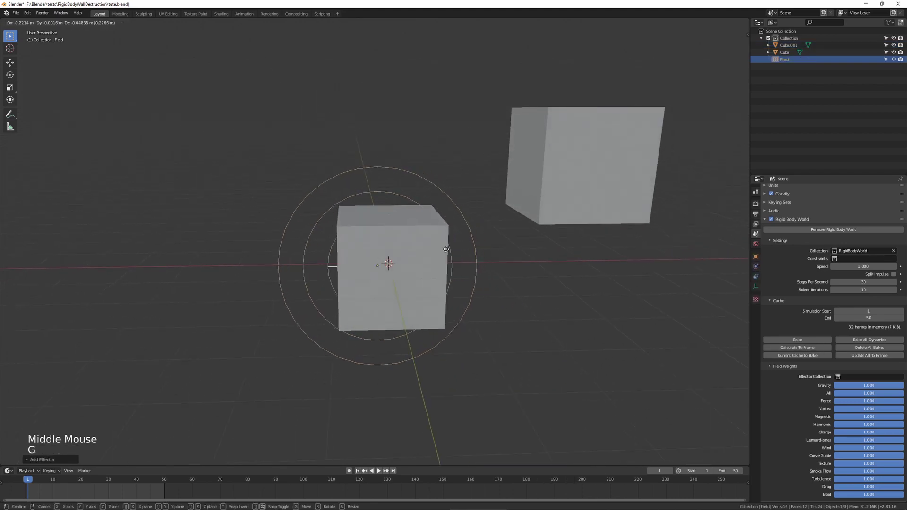
pyautogui.press('x')
pyautogui.click(311, 250)
pyautogui.press('Delete')
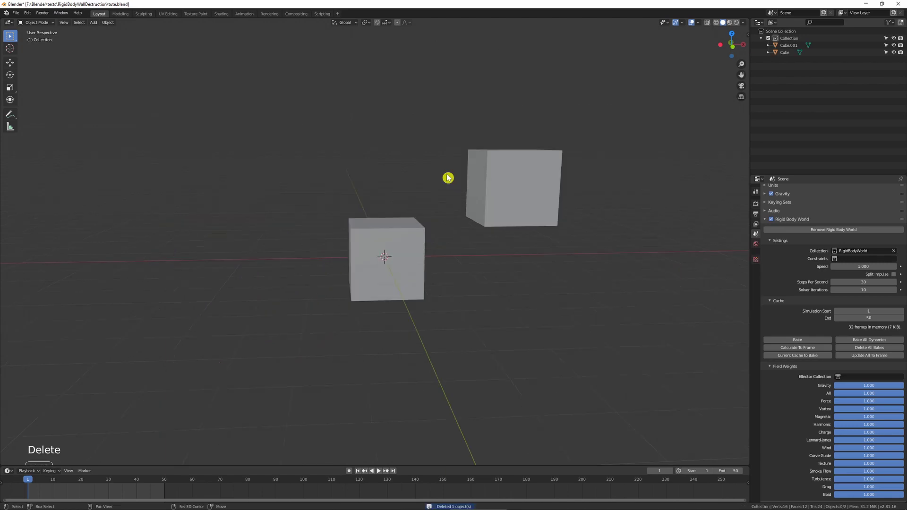
# - Add a Wind force field, rotate it to blow along X and place it to the left of the lower cube
pyautogui.hotkey('shift', 'a')
pyautogui.moveTo(447, 176)
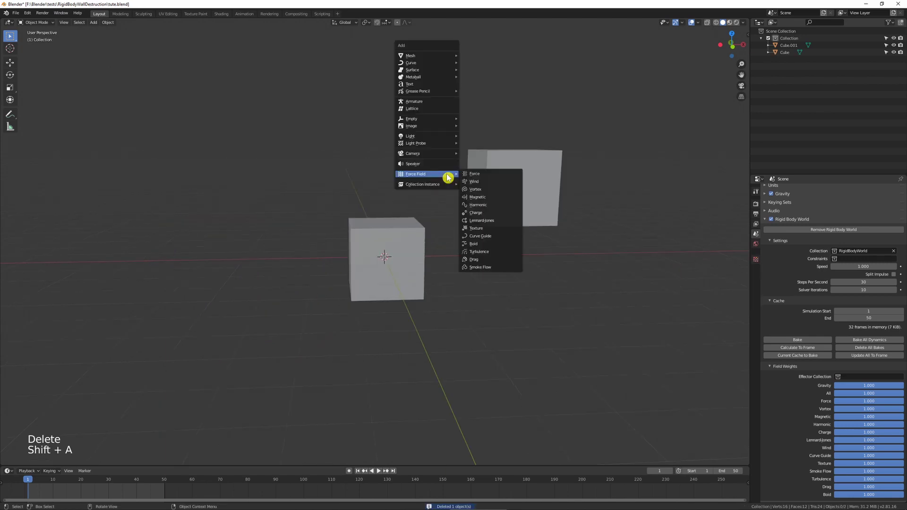
pyautogui.click(483, 182)
pyautogui.press('r')
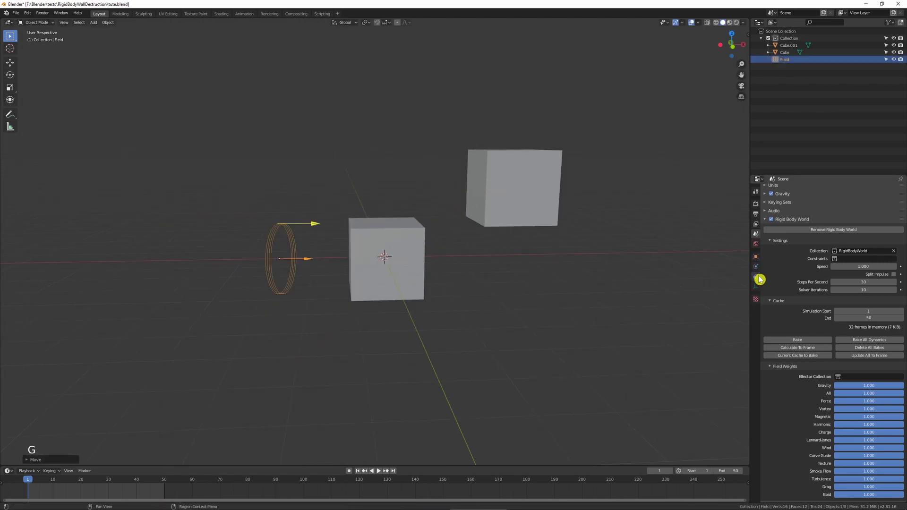
# - Set the wind field's strength to 5000 and play the simulation
pyautogui.click(757, 276)
pyautogui.click(756, 267)
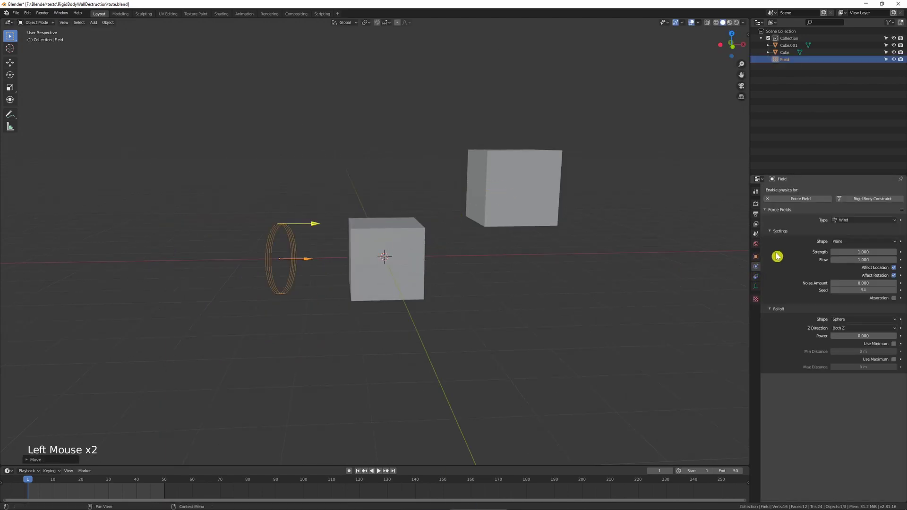
pyautogui.click(857, 251)
pyautogui.write('5000')
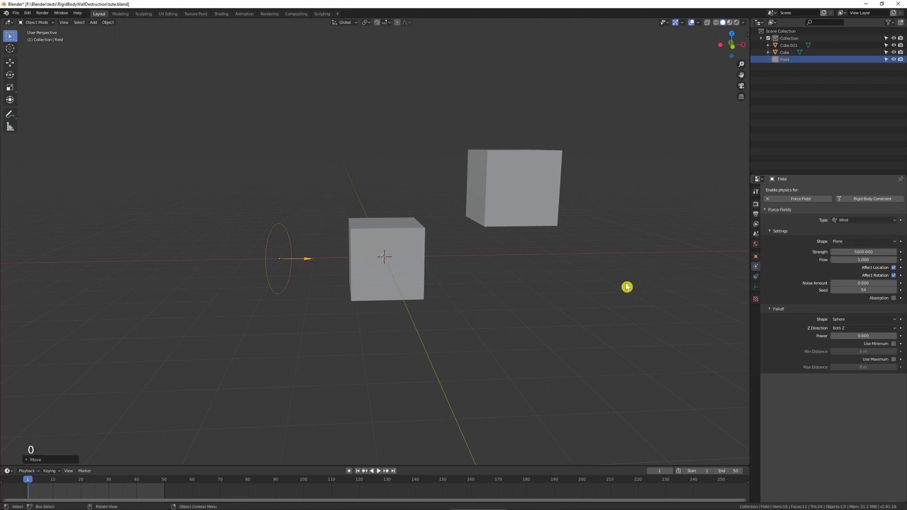
pyautogui.click(627, 285)
pyautogui.hotkey('shift', 'space')
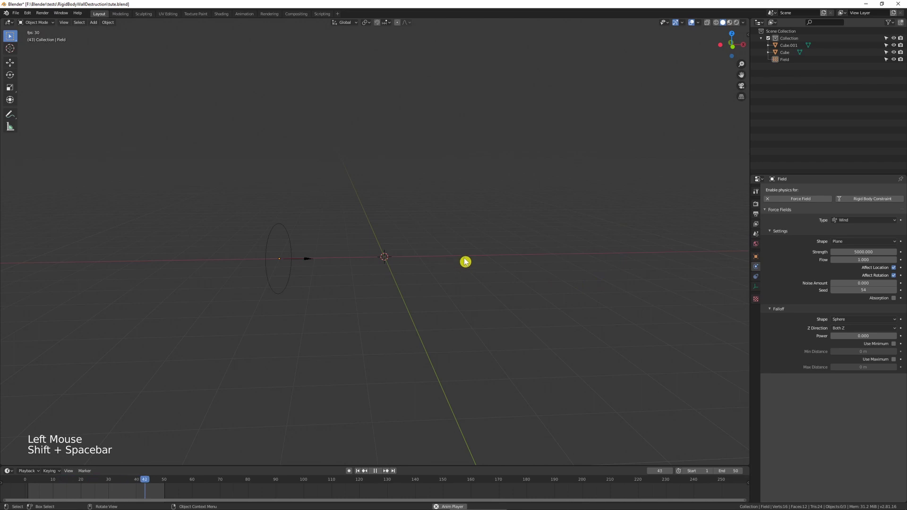
# - Duplicate the wind field, rotate the copy to blow upward and place it beneath the lower cube
pyautogui.click(298, 250)
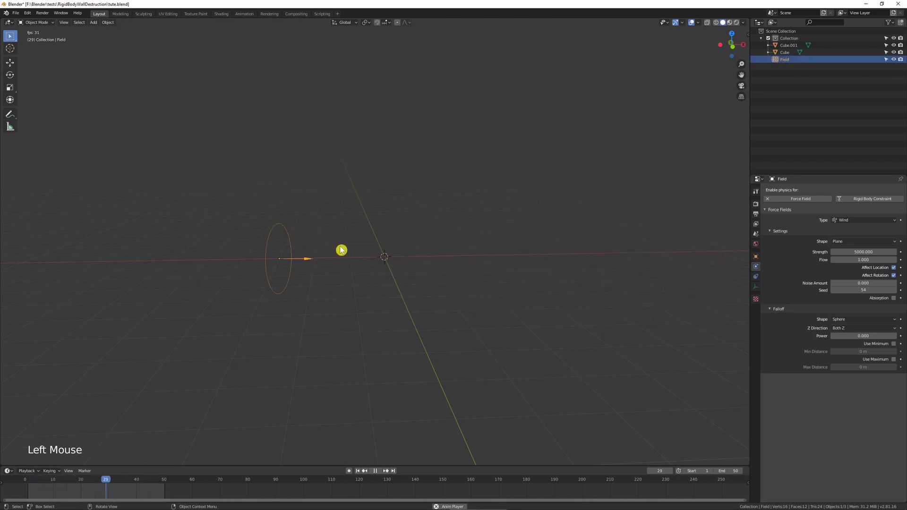
pyautogui.scroll(-1, 385, 263)
pyautogui.moveTo(384, 263); pyautogui.dragTo(321, 269, button='middle')
pyautogui.hotkey('shift', 'd')
pyautogui.press('r')
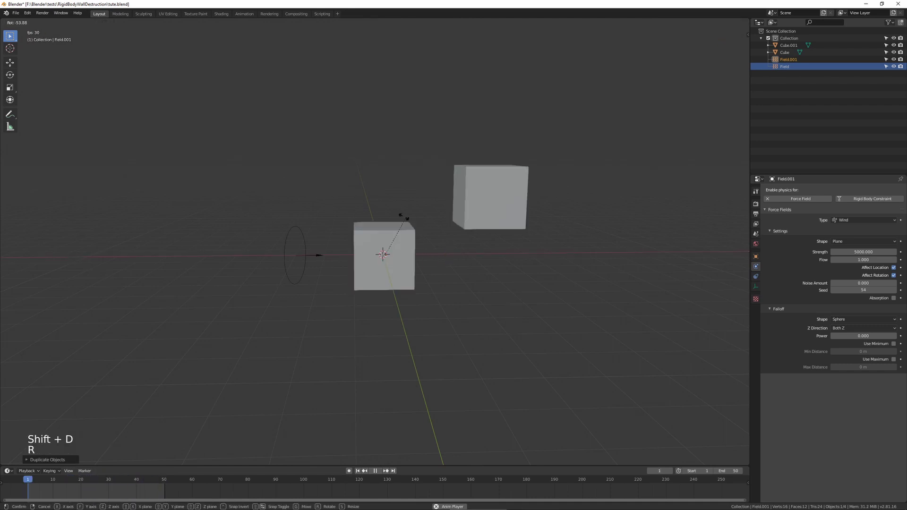
pyautogui.click(402, 229)
pyautogui.press('g')
pyautogui.click(435, 257)
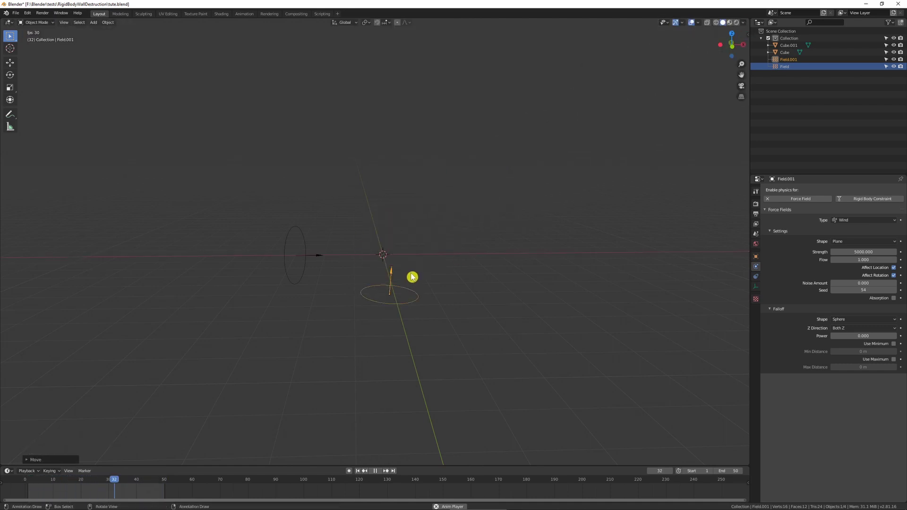
# - Move the original sideways-blowing wind field into a new collection named effector
pyautogui.click(301, 245)
pyautogui.press('m')
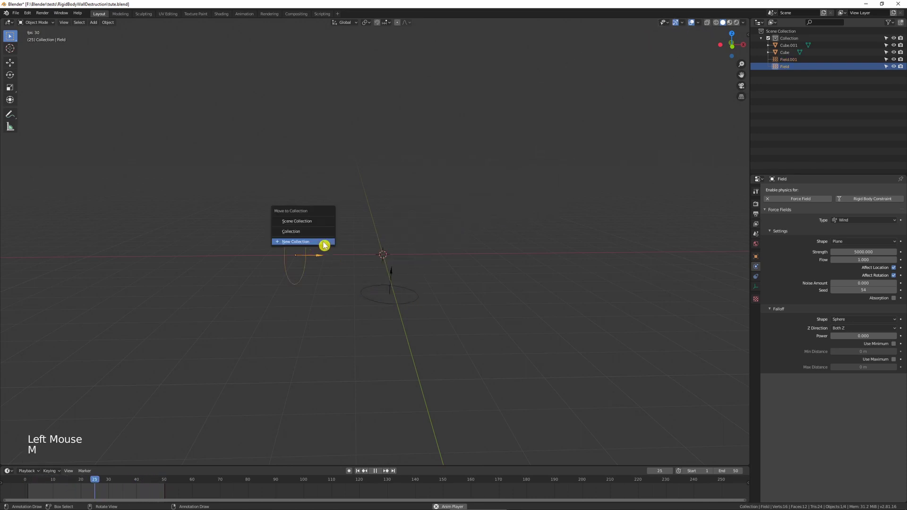
pyautogui.click(324, 246)
pyautogui.write('effect')
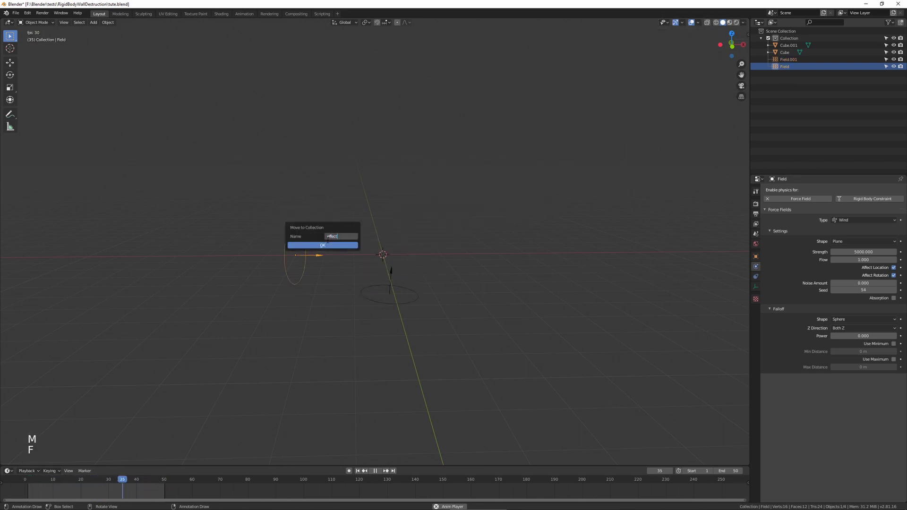
pyautogui.write('or')
pyautogui.click(322, 245)
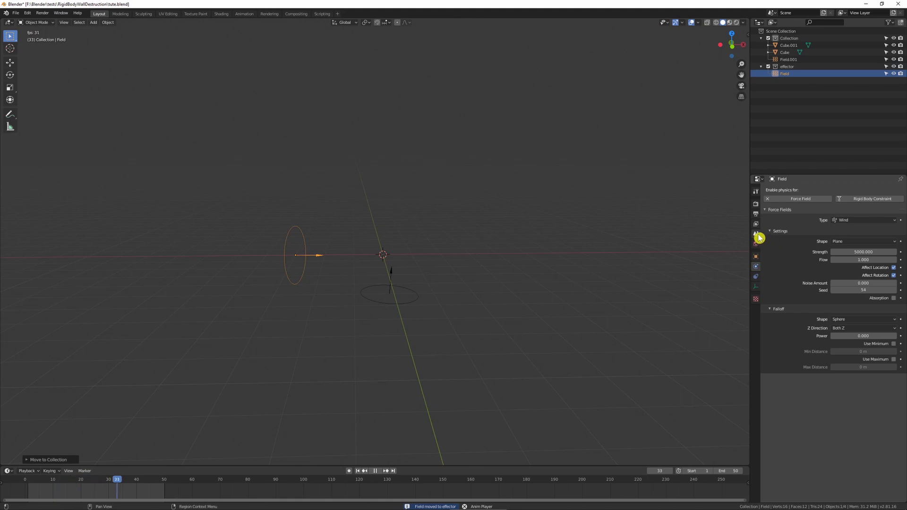
# - Set the effector collection as the Effector Collection in the Rigid Body World field weights
pyautogui.click(756, 235)
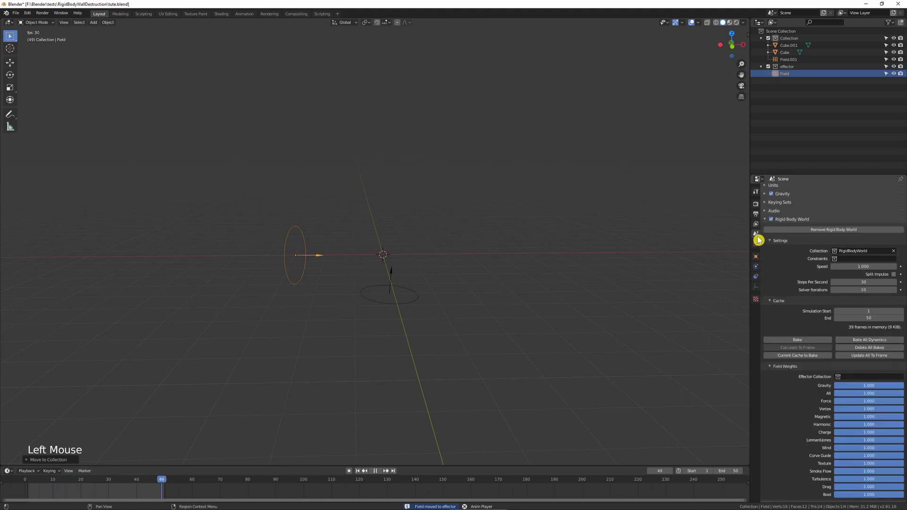
pyautogui.click(864, 377)
pyautogui.click(845, 395)
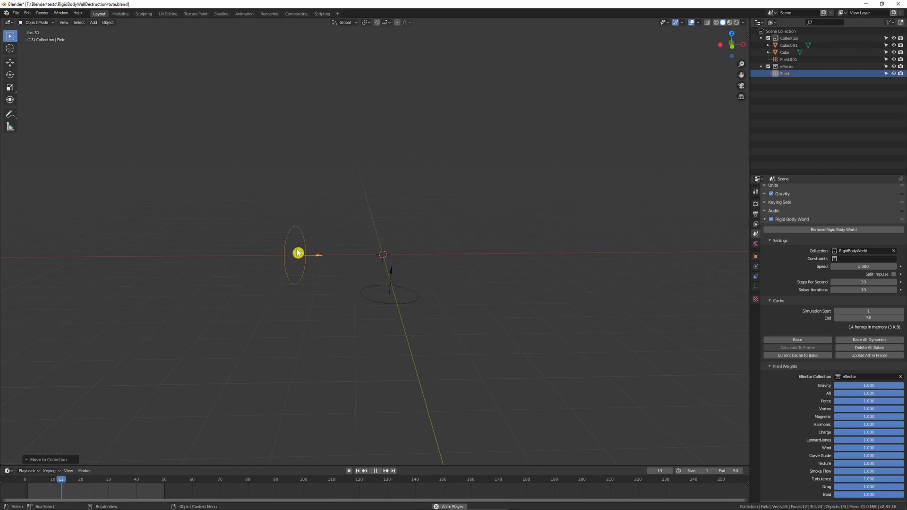
# - Annotate the two wind directions with freehand arrows and delete the annotation layer
pyautogui.moveTo(301, 248)
pyautogui.mouseDown()
pyautogui.moveTo(299, 239)
pyautogui.moveTo(296, 273)
pyautogui.moveTo(317, 250)
pyautogui.moveTo(416, 253)
pyautogui.mouseUp()
pyautogui.moveTo(395, 283)
pyautogui.mouseDown()
pyautogui.moveTo(422, 281)
pyautogui.moveTo(390, 216)
pyautogui.moveTo(403, 235)
pyautogui.mouseUp()
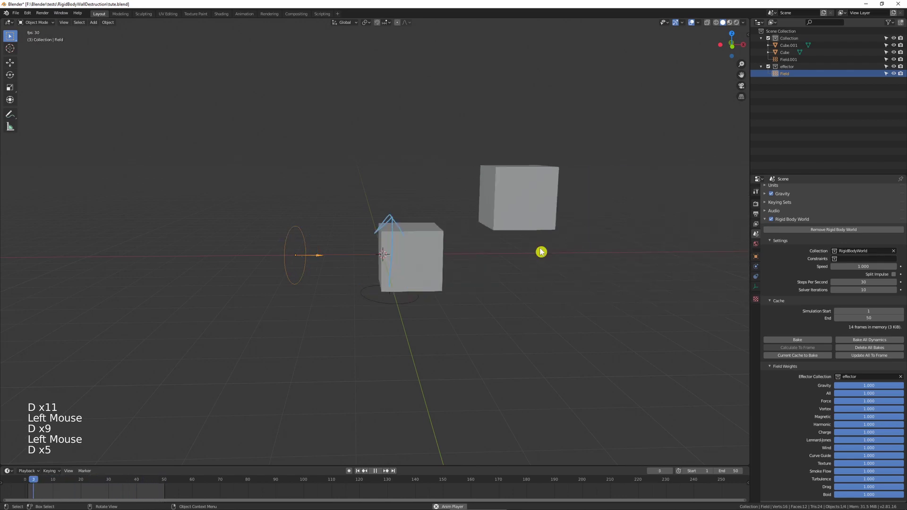
pyautogui.scroll(-2, 852, 380)
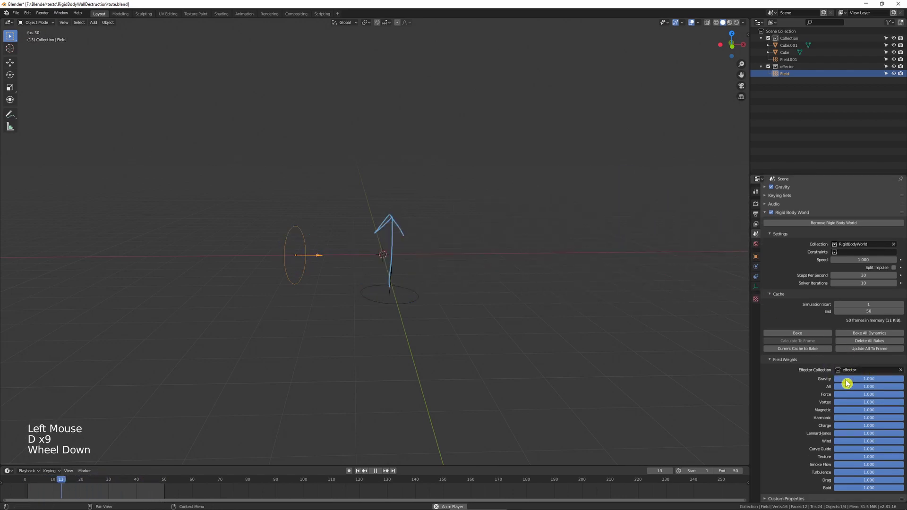
pyautogui.press('n')
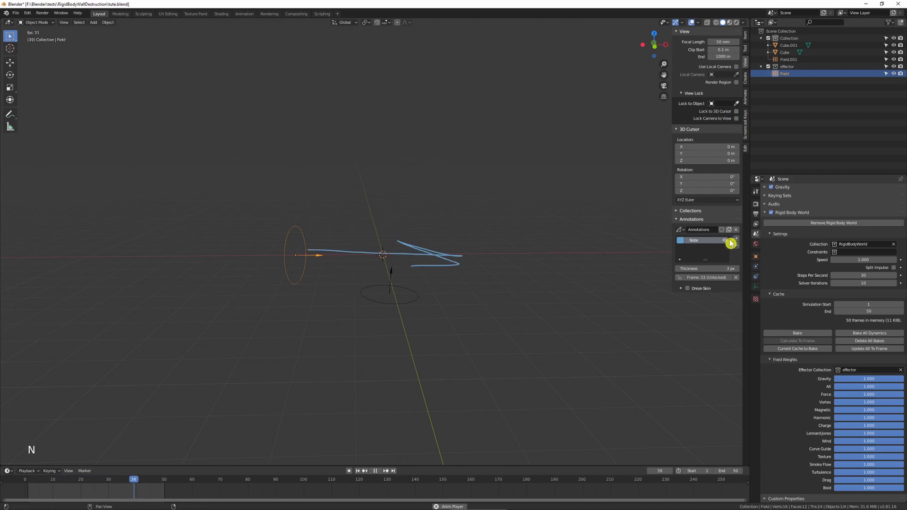
pyautogui.click(735, 239)
pyautogui.press('n')
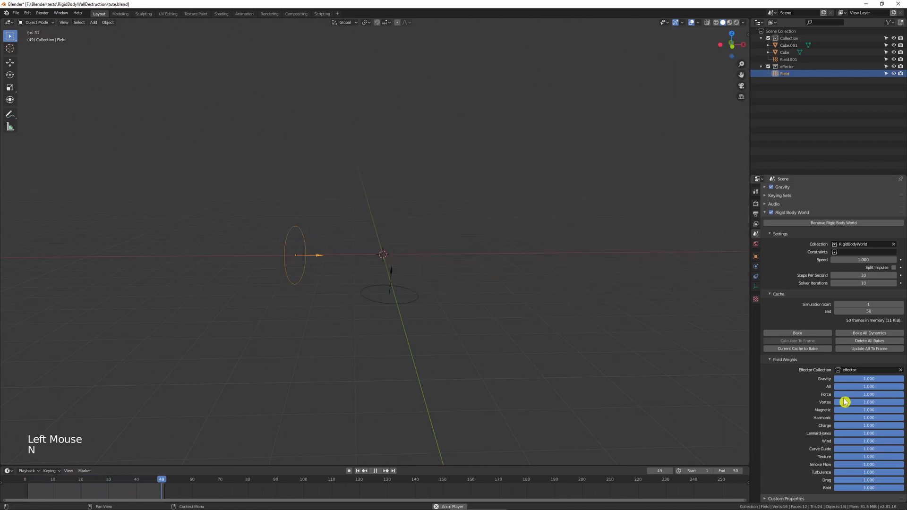
# - Try adjusting the All and Wind field weights and return both to 1.000
pyautogui.scroll(-1, 860, 390)
pyautogui.moveTo(860, 386); pyautogui.dragTo(897, 399)
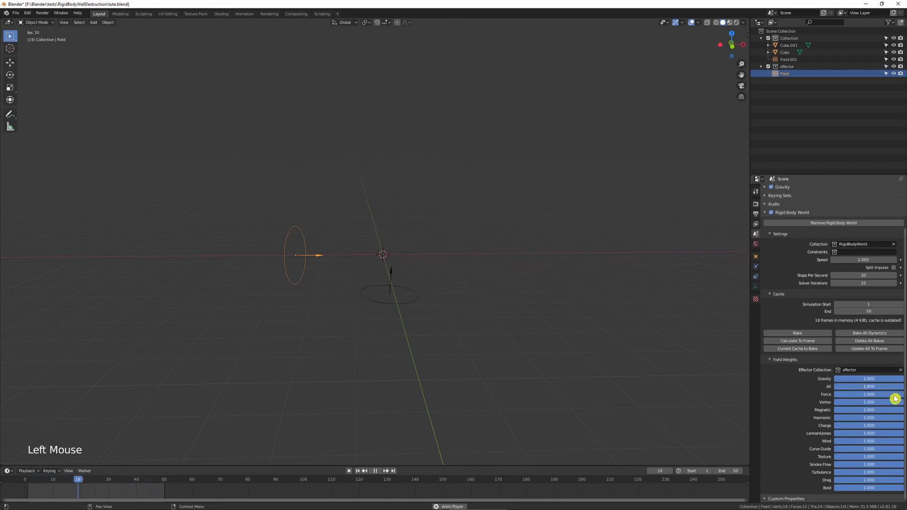
pyautogui.scroll(-1, 840, 448)
pyautogui.moveTo(869, 441); pyautogui.dragTo(901, 373)
# - Clear the Effector Collection from the Rigid Body World field weights
pyautogui.click(900, 371)
pyautogui.scroll(-2, 767, 363)
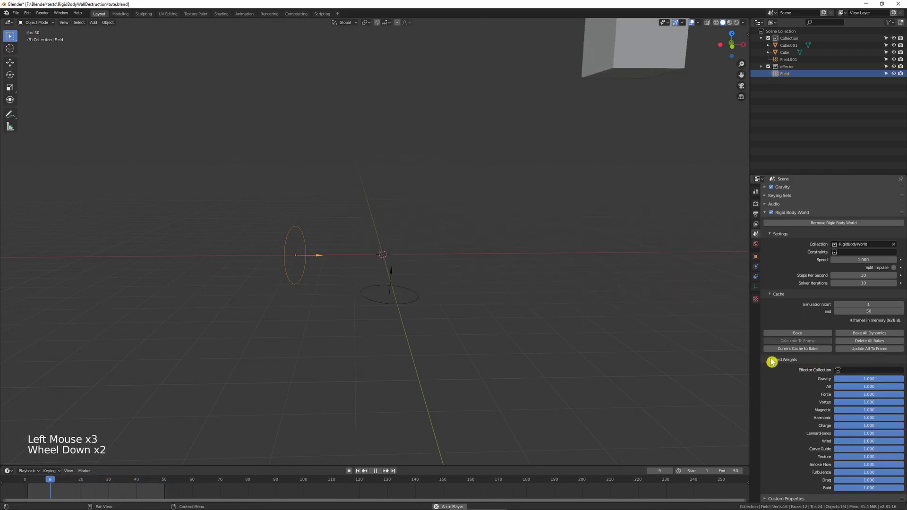
# - Delete both wind fields, stop playback and return to the first frame
pyautogui.click(403, 301)
pyautogui.press('x')
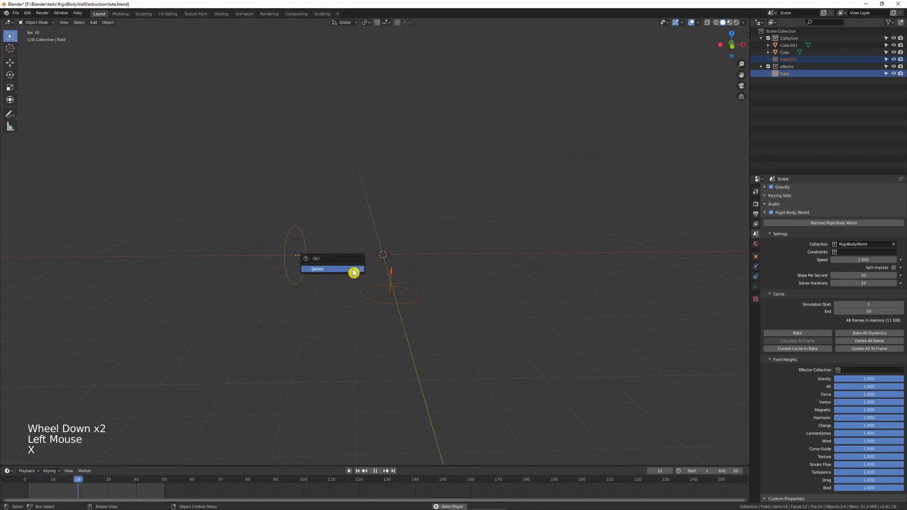
pyautogui.click(355, 268)
pyautogui.hotkey('shift', 'space')
pyautogui.hotkey('shift', 'Left')
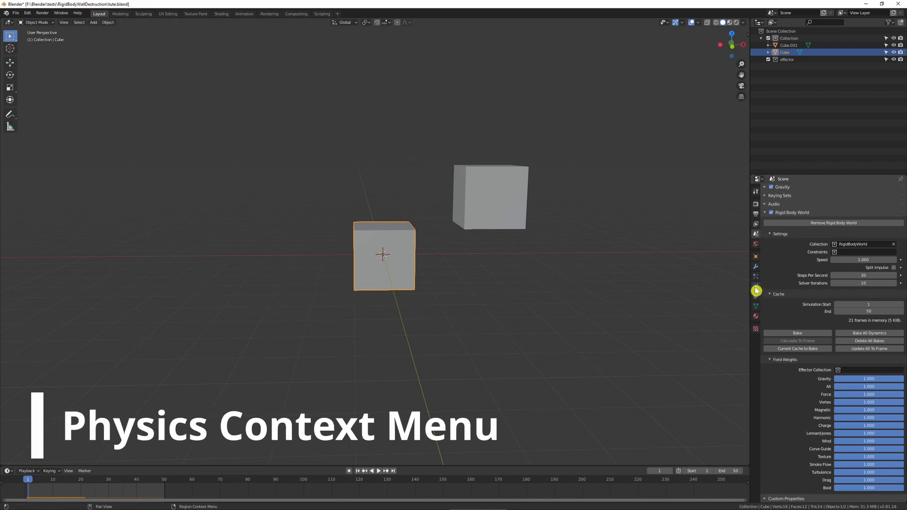
# - Show the physics settings of the cube at the origin and the available Rigid Body operations
pyautogui.click(755, 287)
pyautogui.rightClick(494, 225)
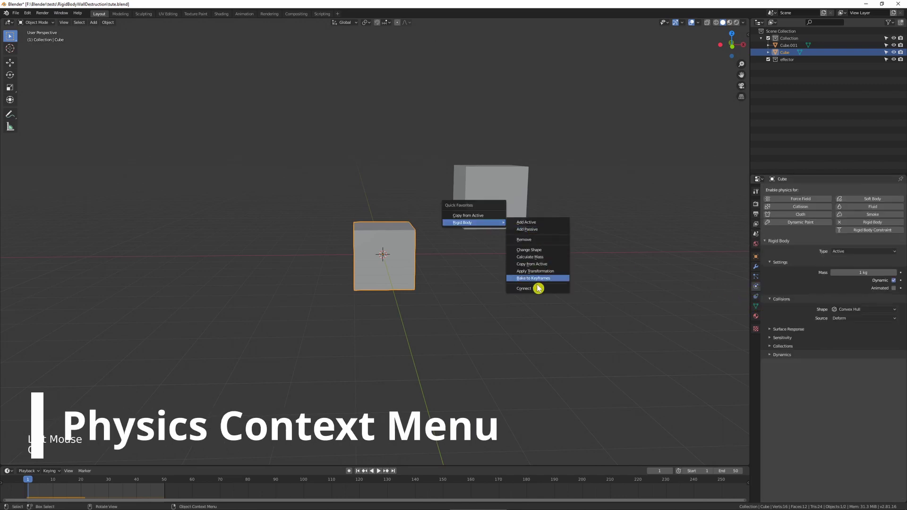
pyautogui.click(543, 258)
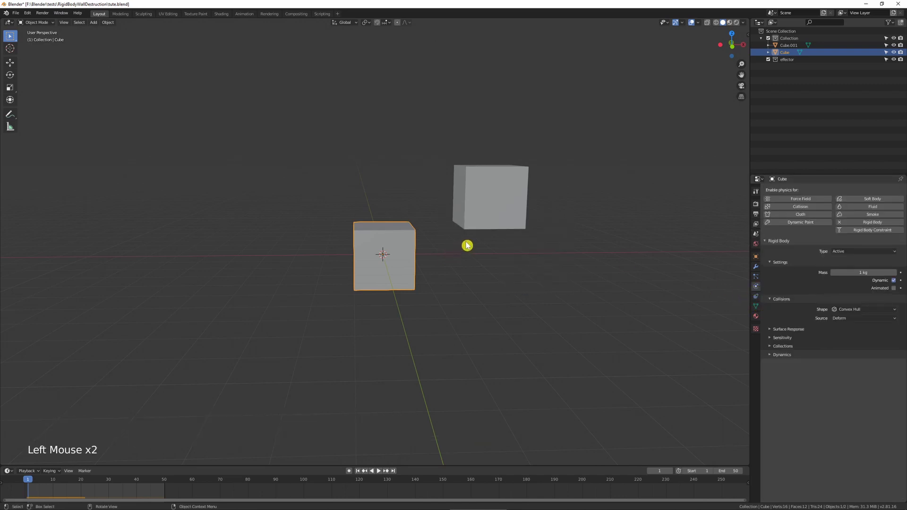
# - Examine the rigid body type choices for the cube at the origin and leave it set to Active
pyautogui.click(845, 251)
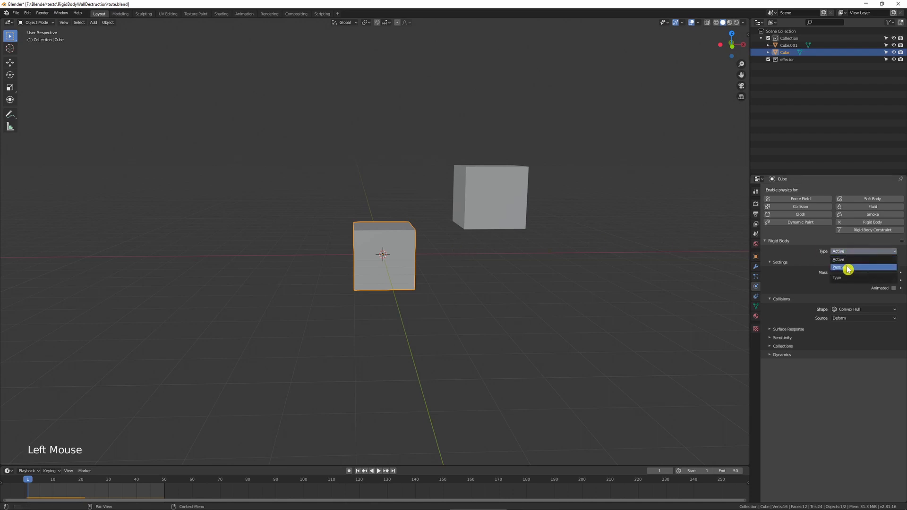
pyautogui.click(799, 257)
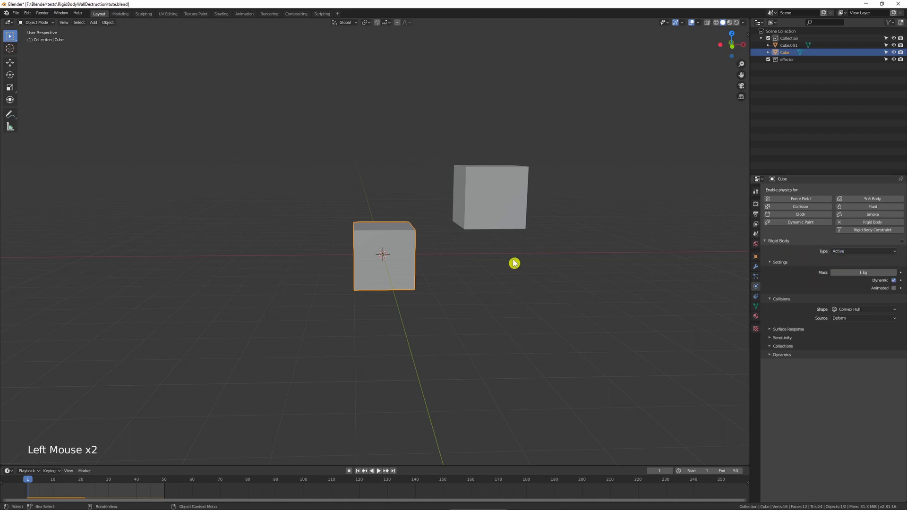
pyautogui.click(474, 248)
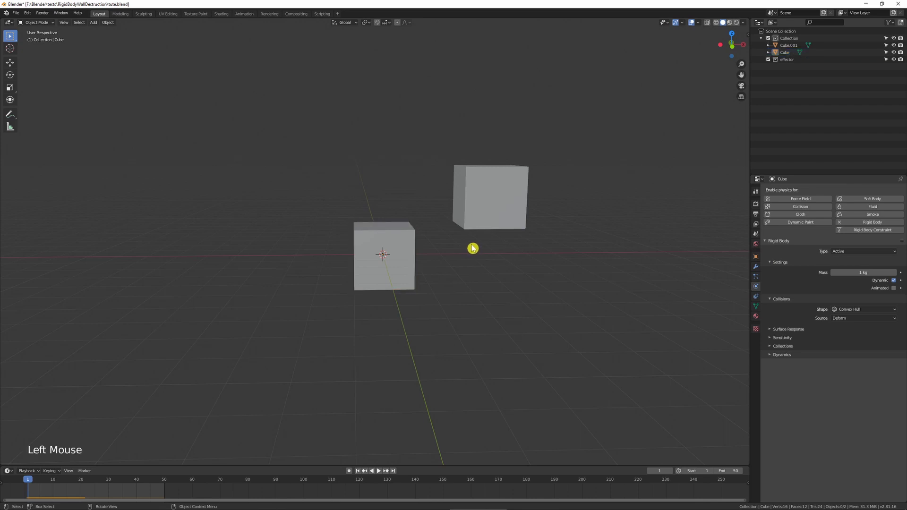
# - Add a plane mesh, scale it up slightly and move it directly beneath the cube at the origin
pyautogui.hotkey('shift', 'a')
pyautogui.moveTo(463, 125)
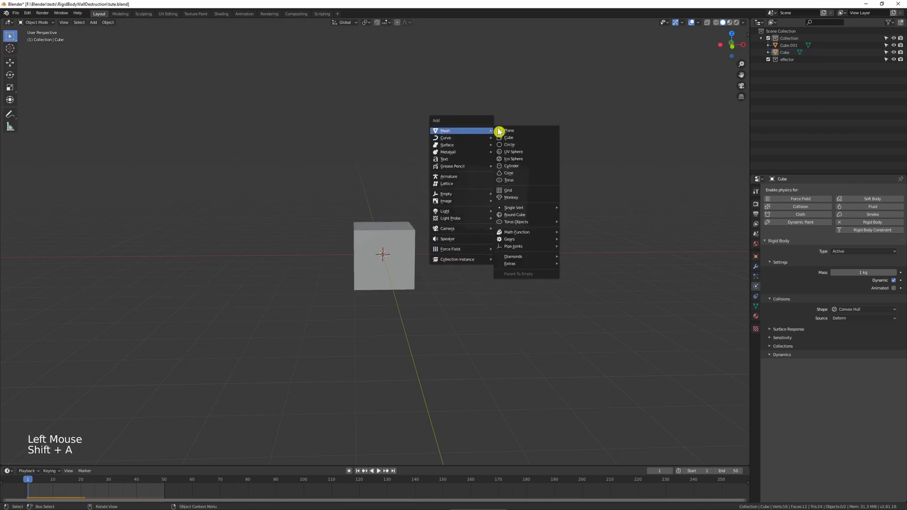
pyautogui.click(501, 127)
pyautogui.press('s')
pyautogui.click(469, 231)
pyautogui.press('g')
pyautogui.click(456, 285)
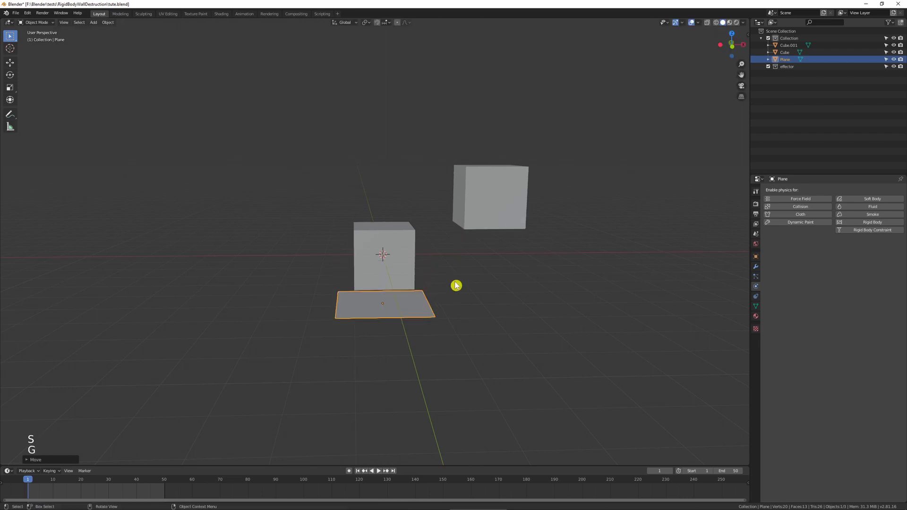
# - Add the plane to the simulation as a passive rigid body
pyautogui.press('q')
pyautogui.moveTo(456, 286)
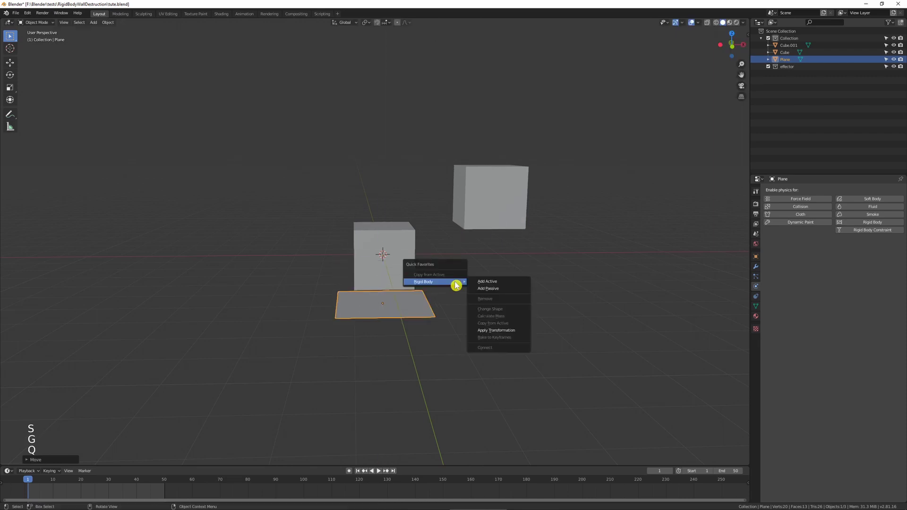
pyautogui.click(487, 289)
pyautogui.press('q')
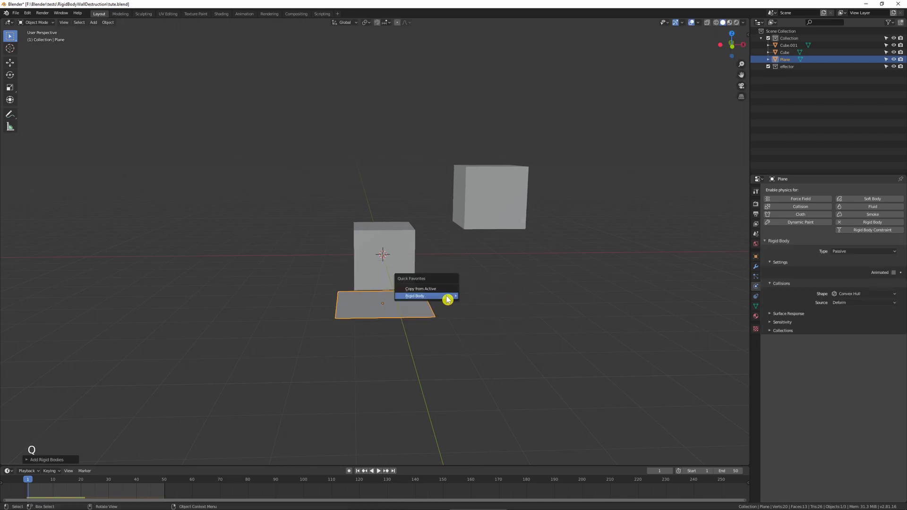
pyautogui.moveTo(449, 296)
pyautogui.click(484, 303)
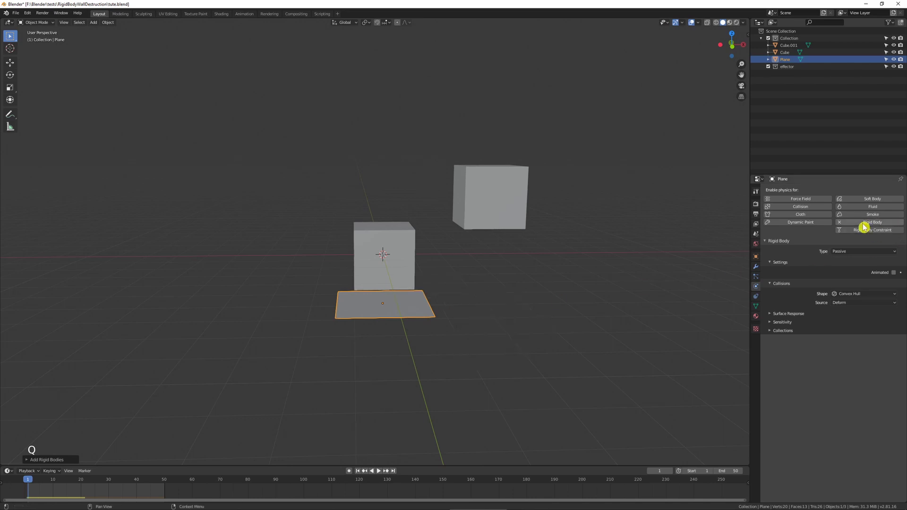
# - Delete the second, raised cube and play the simulation to watch the remaining cube fall onto the plane
pyautogui.click(841, 226)
pyautogui.click(850, 226)
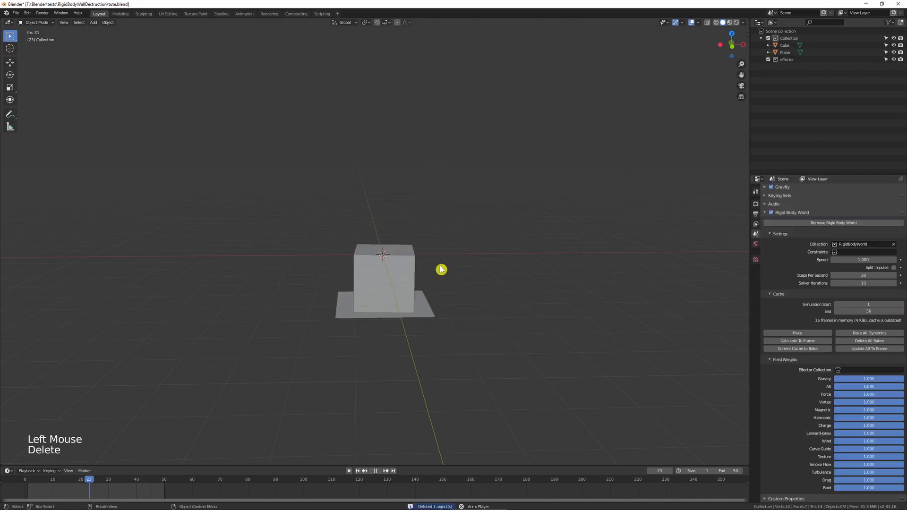
pyautogui.moveTo(441, 267); pyautogui.dragTo(431, 326, button='middle')
pyautogui.scroll(2, 426, 302)
# - Select the plane, apply its transform and inspect from the side how the falling cube meets it
pyautogui.click(432, 326)
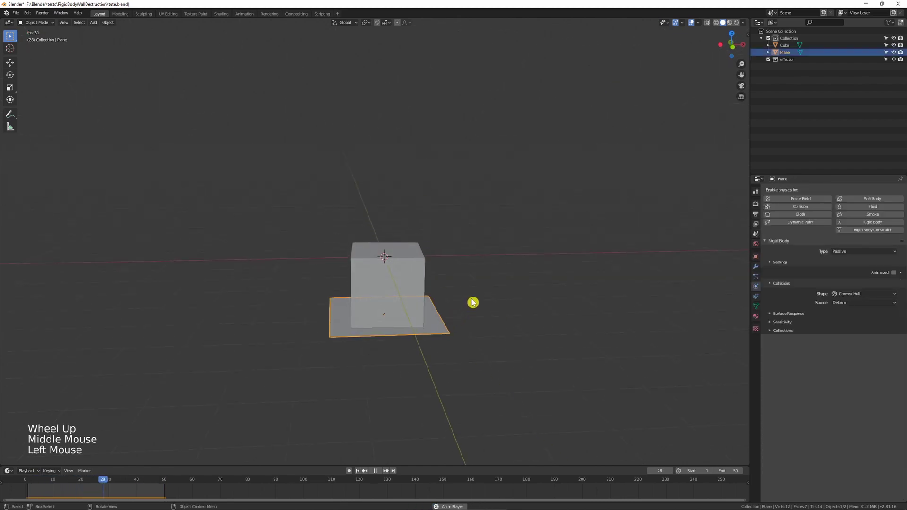
pyautogui.hotkey('ctrl', 's')
pyautogui.hotkey('ctrl', 'a')
pyautogui.click(496, 300)
pyautogui.moveTo(461, 316); pyautogui.dragTo(461, 299, button='middle')
pyautogui.scroll(2, 423, 338)
pyautogui.keyDown('shift'); pyautogui.moveTo(423, 339); pyautogui.dragTo(467, 286, button='middle'); pyautogui.keyUp('shift')
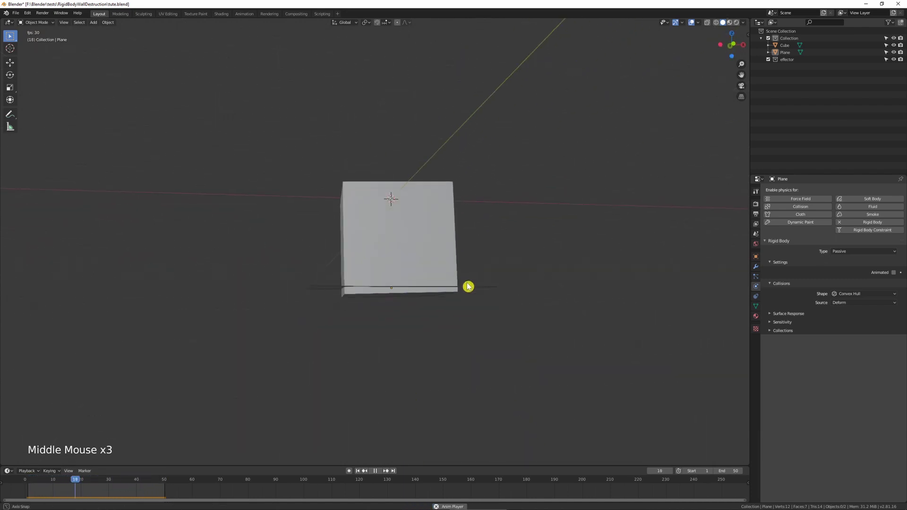
# - Select the cube, stop playback and return to the first frame
pyautogui.click(441, 255)
pyautogui.moveTo(442, 255); pyautogui.dragTo(472, 315, button='middle')
pyautogui.hotkey('shift', 'Left')
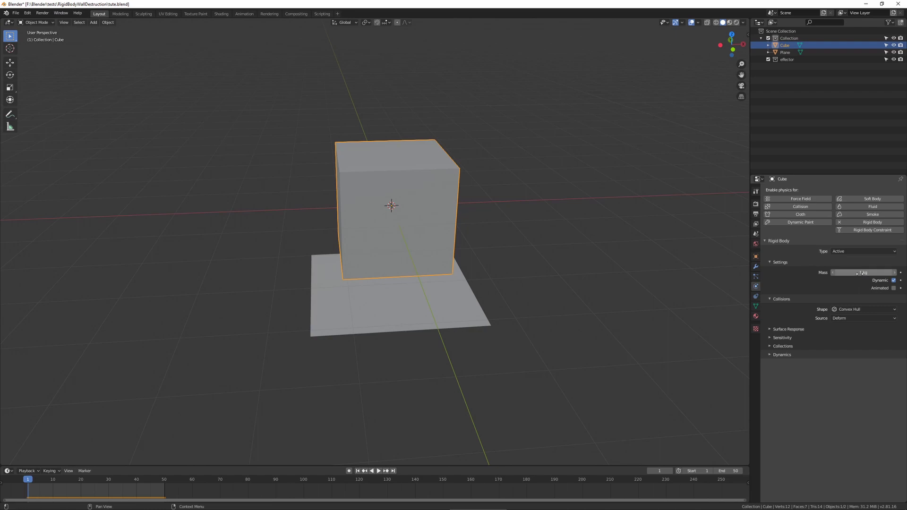
# - Calculate the cube's rigid body mass from the Acrylic material preset
pyautogui.click(460, 196)
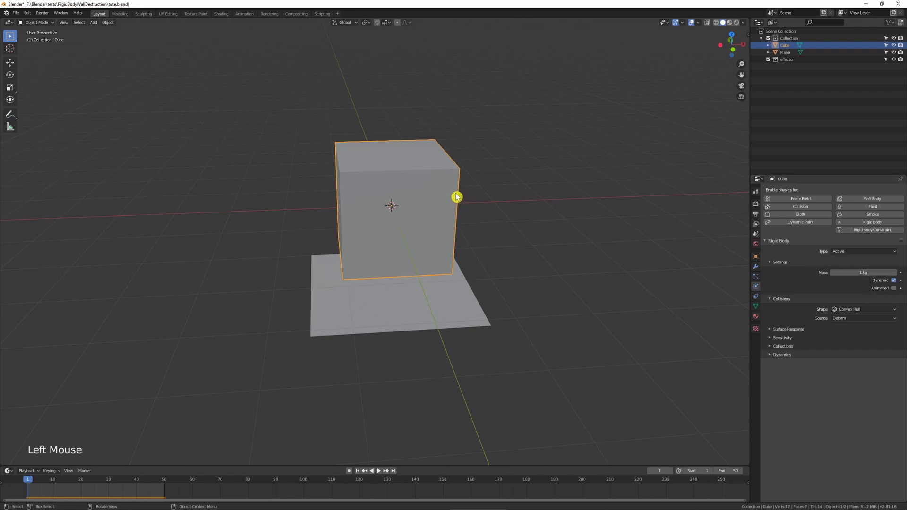
pyautogui.press('q')
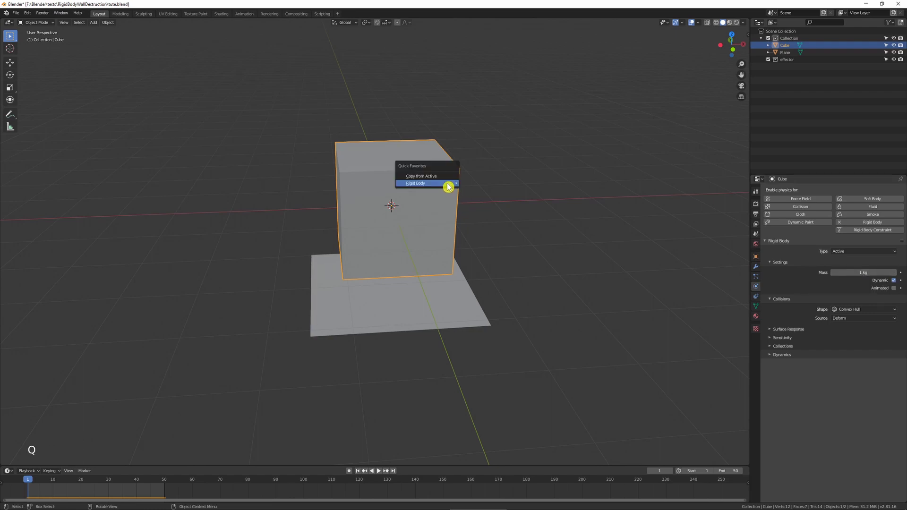
pyautogui.moveTo(448, 185)
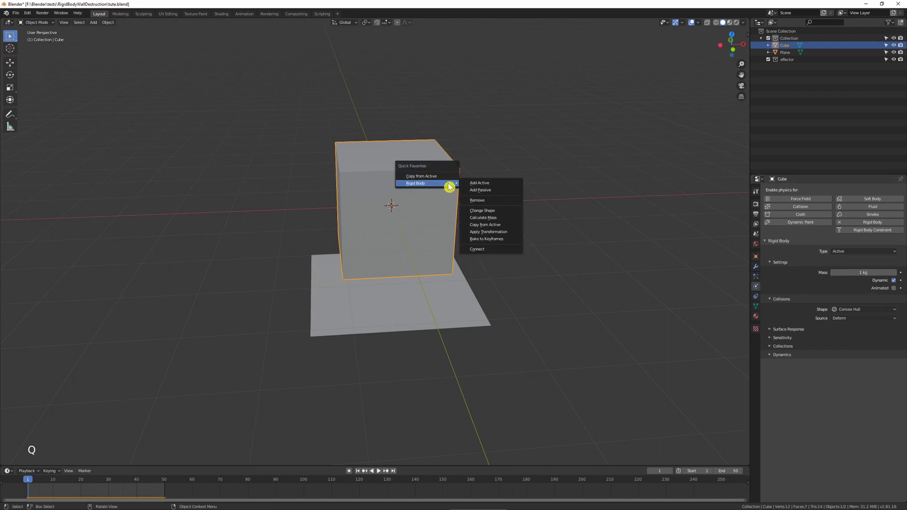
pyautogui.click(501, 220)
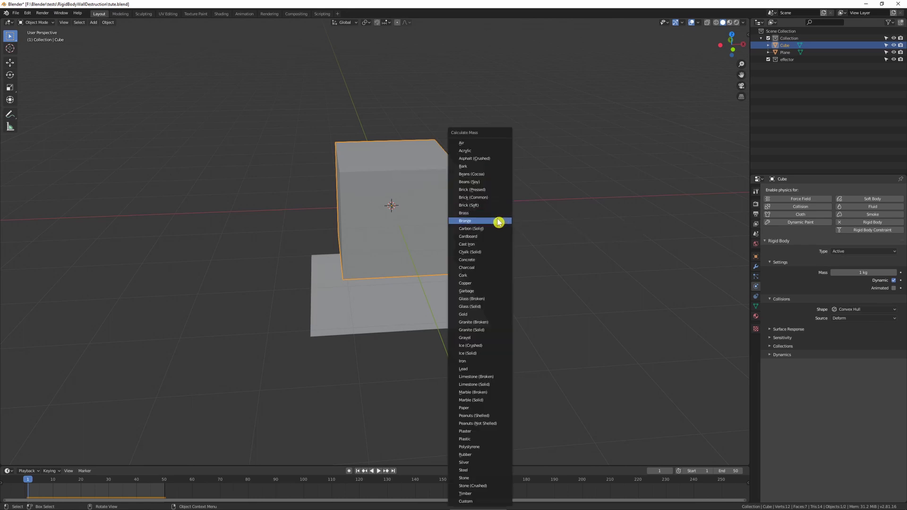
pyautogui.click(475, 151)
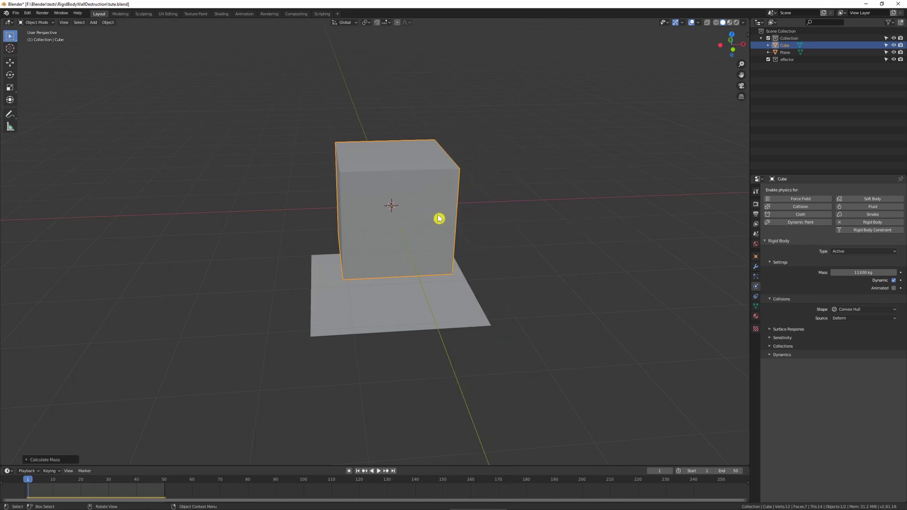
# - Recalculate the cube's mass with the Cardboard preset and reset the mass to 1 kg
pyautogui.press('q')
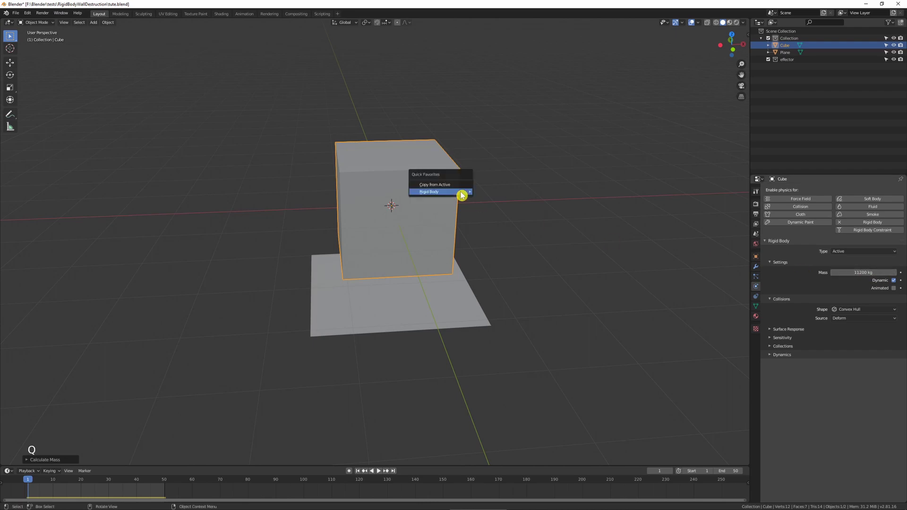
pyautogui.moveTo(460, 192)
pyautogui.click(519, 228)
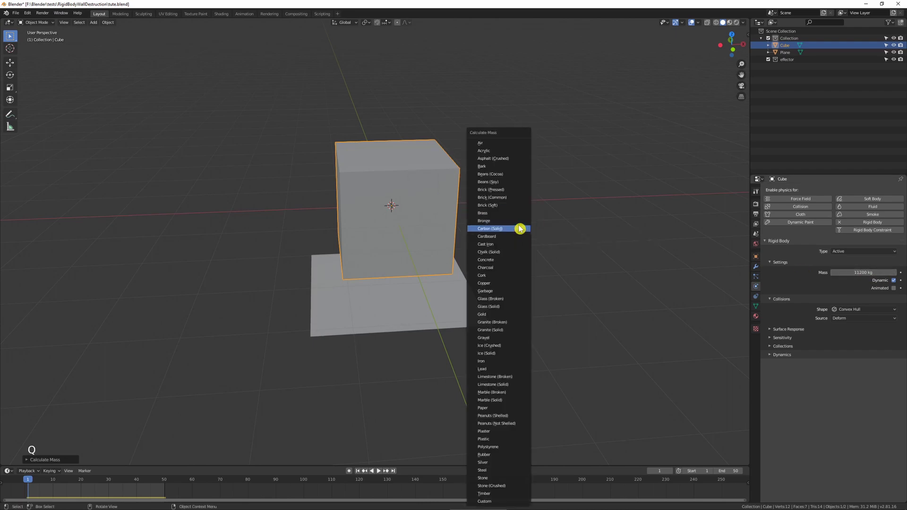
pyautogui.click(510, 236)
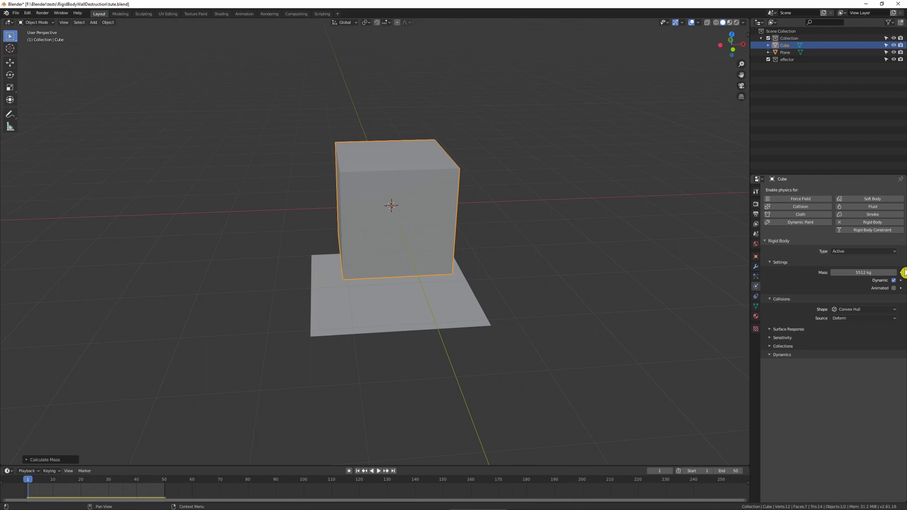
pyautogui.click(865, 272)
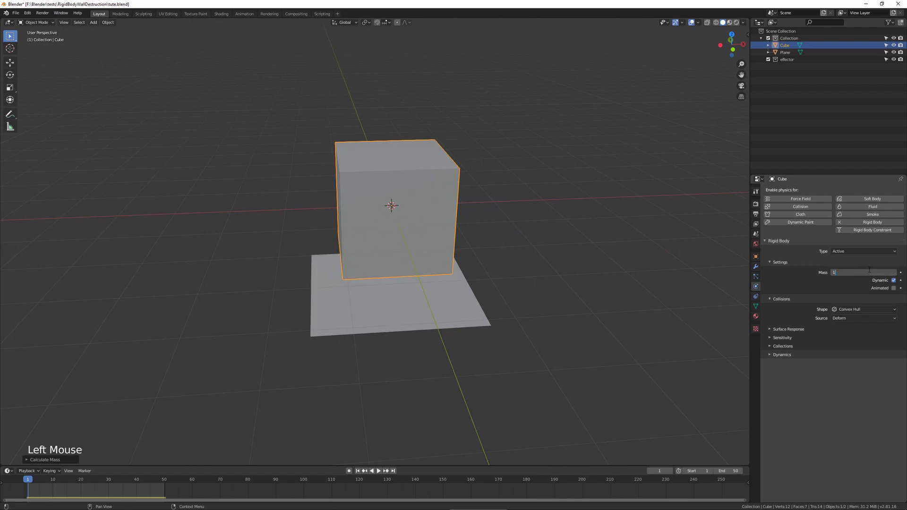
# - Disable Dynamic on the cube, play the simulation briefly and jump to the last frame
pyautogui.click(893, 280)
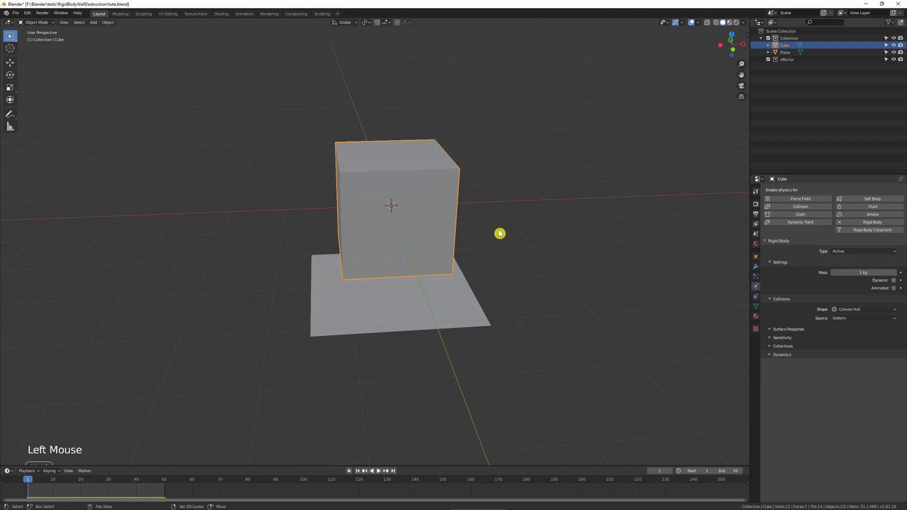
pyautogui.hotkey('shift', 'space')
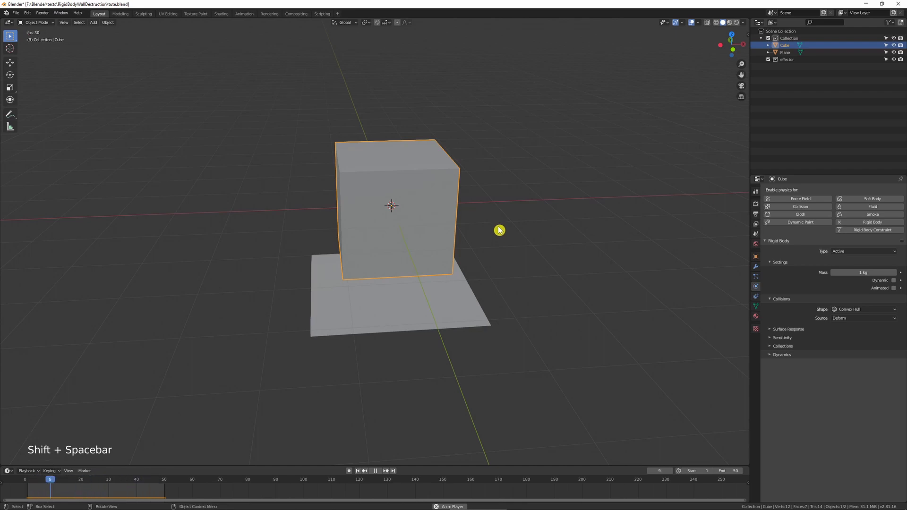
pyautogui.hotkey('shift', 'space')
pyautogui.hotkey('shift', 'Left')
pyautogui.hotkey('shift', 'Right')
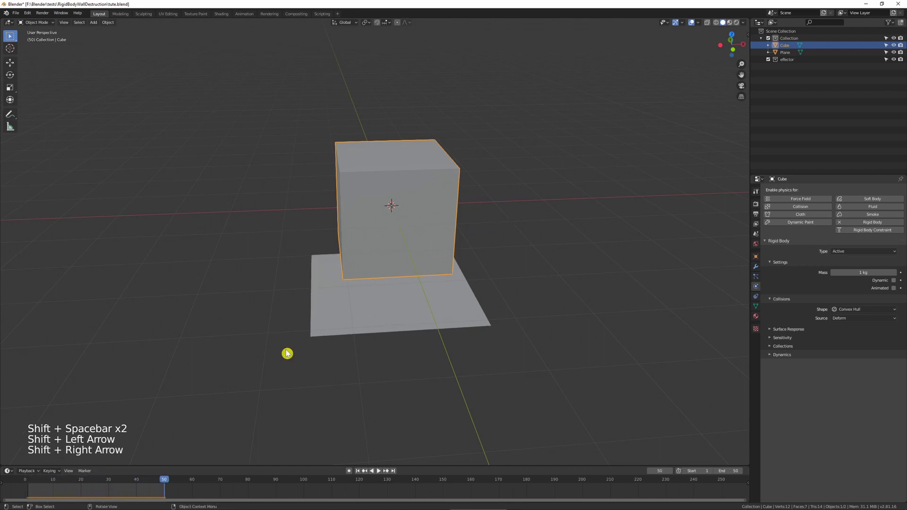
# - Keyframe the cube's Dynamic setting as disabled at frame 30 and enabled at frame 31
pyautogui.click(109, 480)
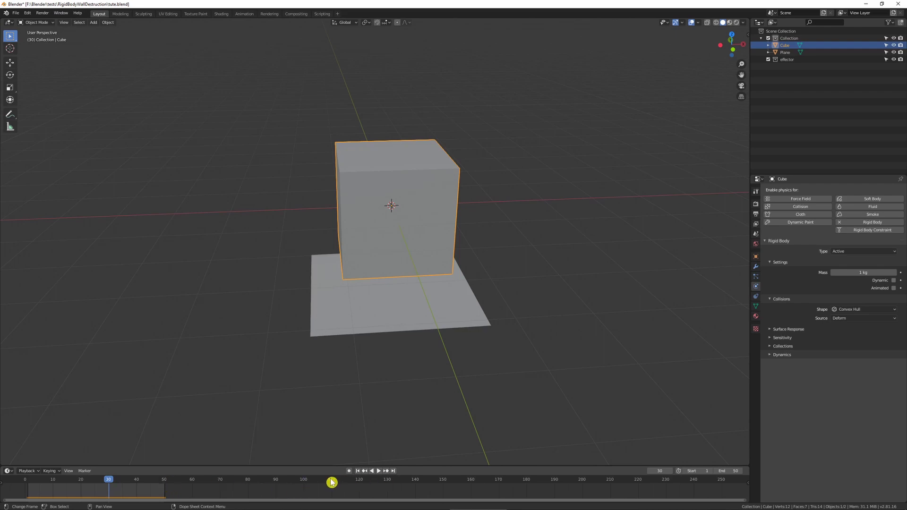
pyautogui.click(106, 482)
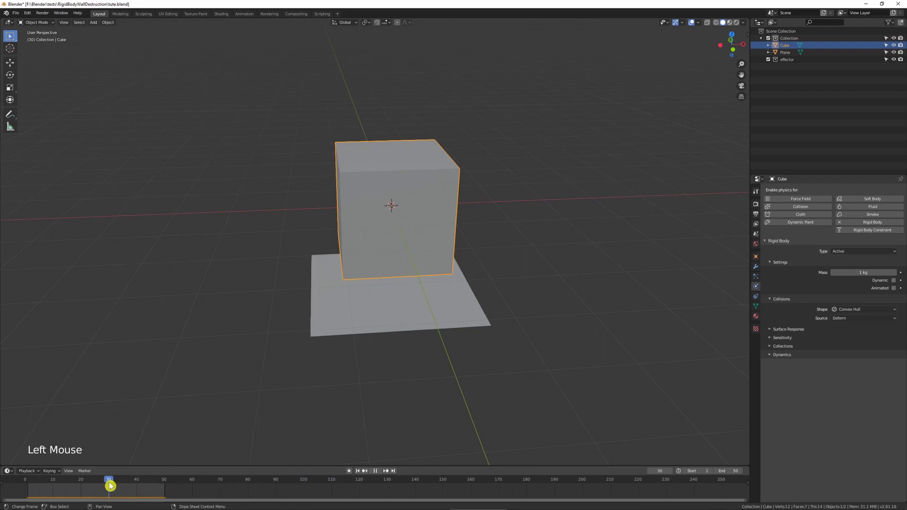
pyautogui.rightClick(893, 280)
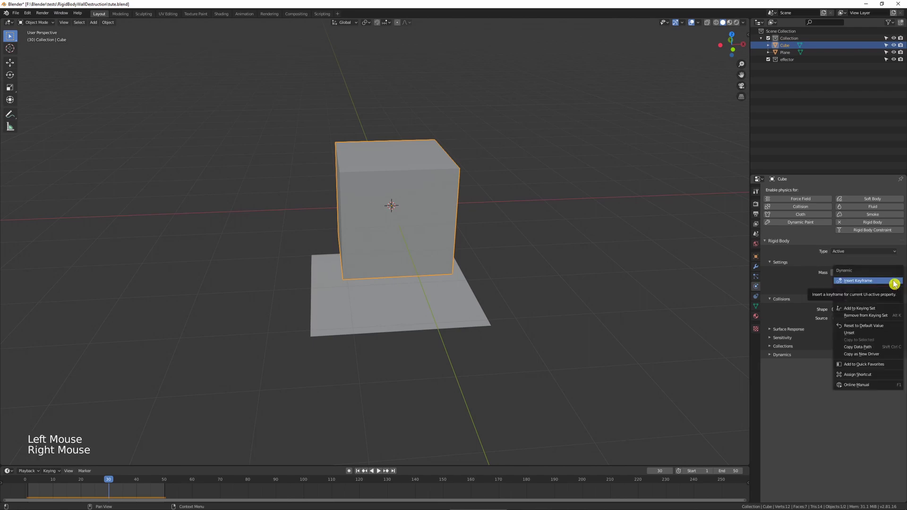
pyautogui.click(894, 282)
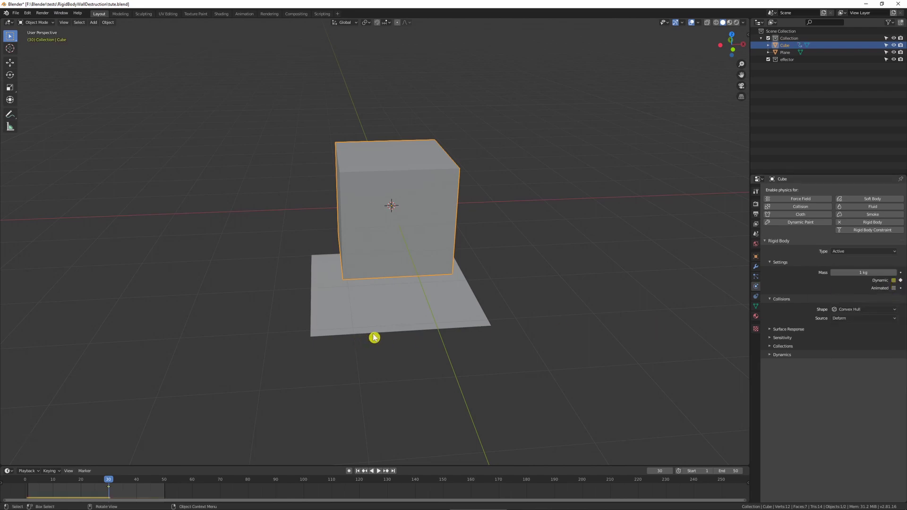
pyautogui.press('Right')
pyautogui.click(895, 281)
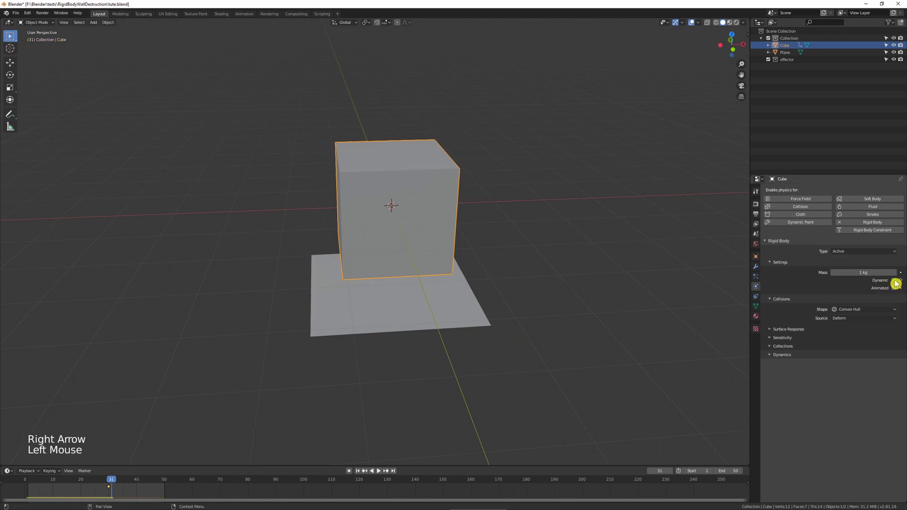
# - Play the simulation from frame 21 to watch the cube around the Dynamic keyframes, and return to the first frame
pyautogui.moveTo(112, 482); pyautogui.dragTo(85, 482)
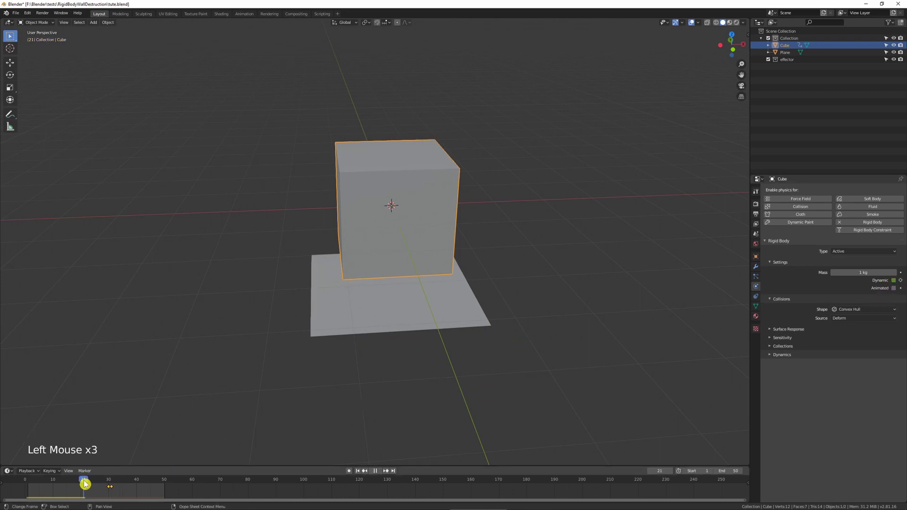
pyautogui.hotkey('shift', 'space')
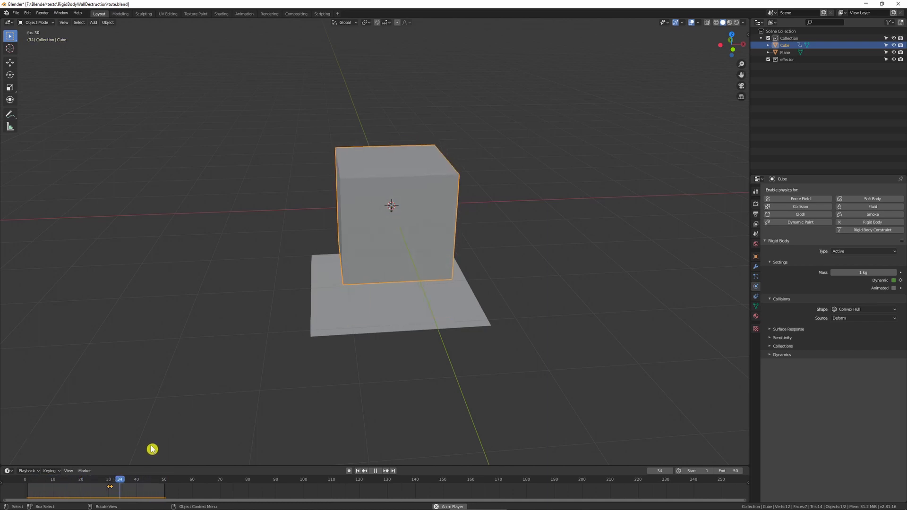
pyautogui.hotkey('shift', 'space')
pyautogui.hotkey('shift', 'Left')
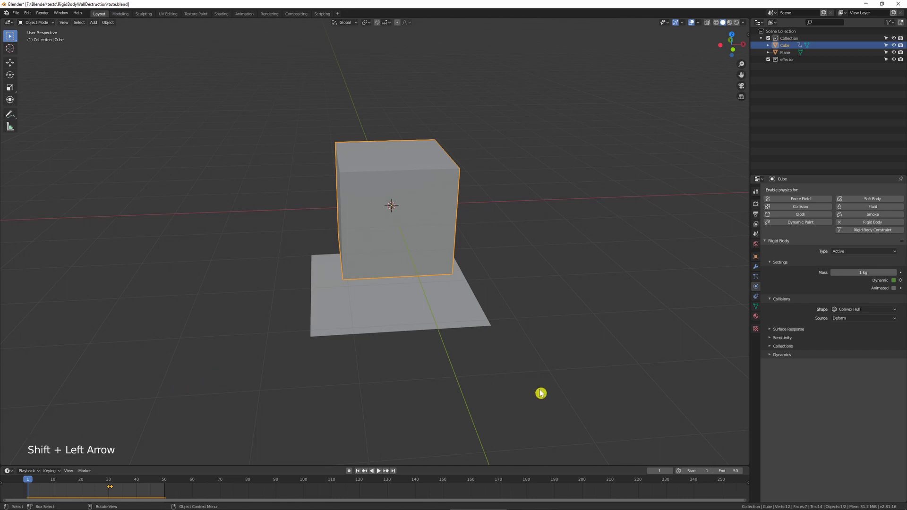
# - Delete the two Dynamic keyframes and enable Dynamic on the cube again
pyautogui.doubleClick(894, 289)
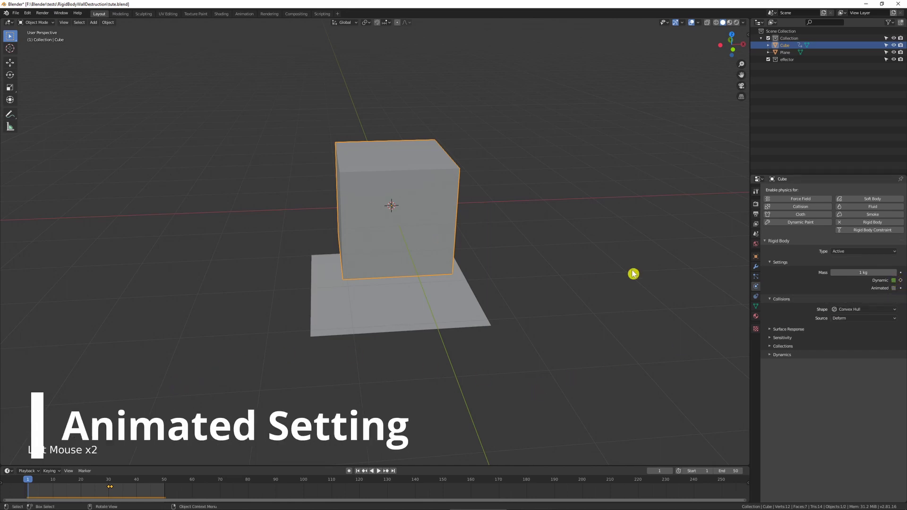
pyautogui.press('Delete')
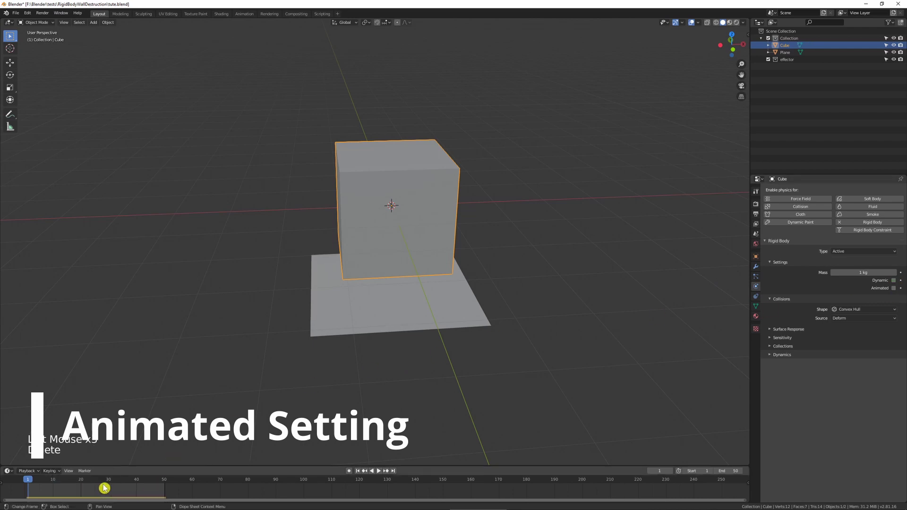
pyautogui.click(893, 280)
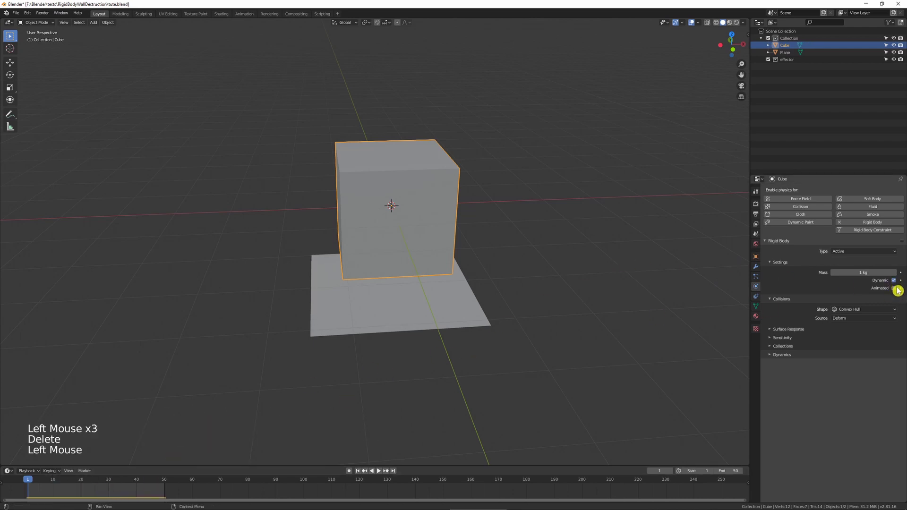
# - Play the simulation to watch the cube fall with Dynamic on and Animated off, and return to the first frame
pyautogui.hotkey('shift', 'space')
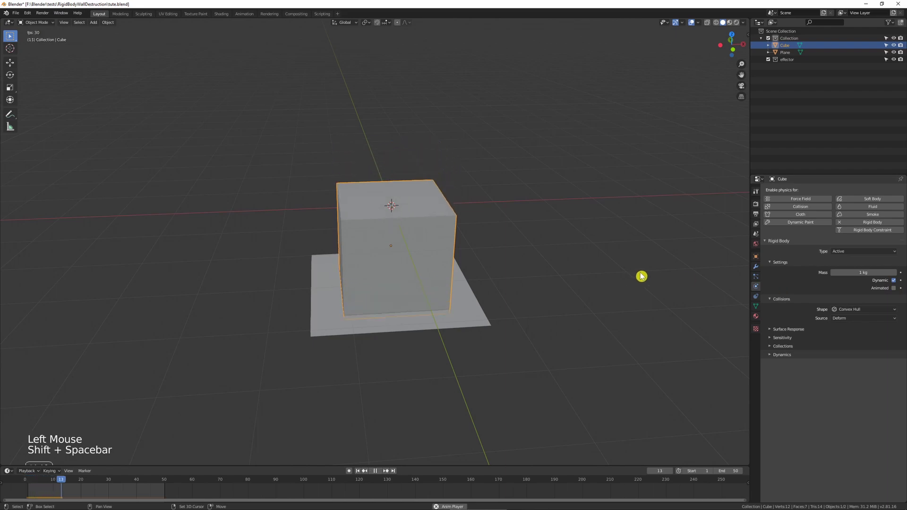
pyautogui.hotkey('shift', 'space')
pyautogui.hotkey('shift', 'Left')
# - Enable Animated on the cube, play the simulation from the start and return to the first frame
pyautogui.click(893, 288)
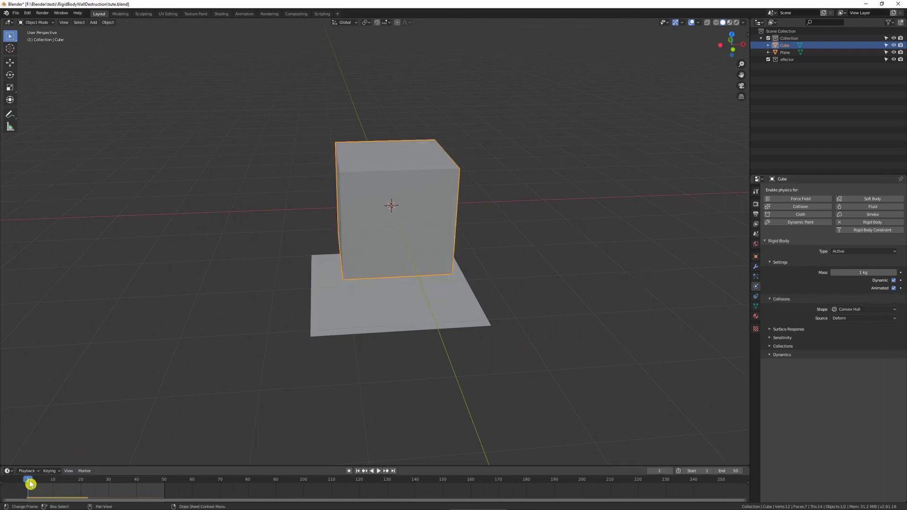
pyautogui.moveTo(32, 483)
pyautogui.mouseDown()
pyautogui.moveTo(46, 483)
pyautogui.moveTo(28, 488)
pyautogui.mouseUp()
pyautogui.hotkey('shift', 'space')
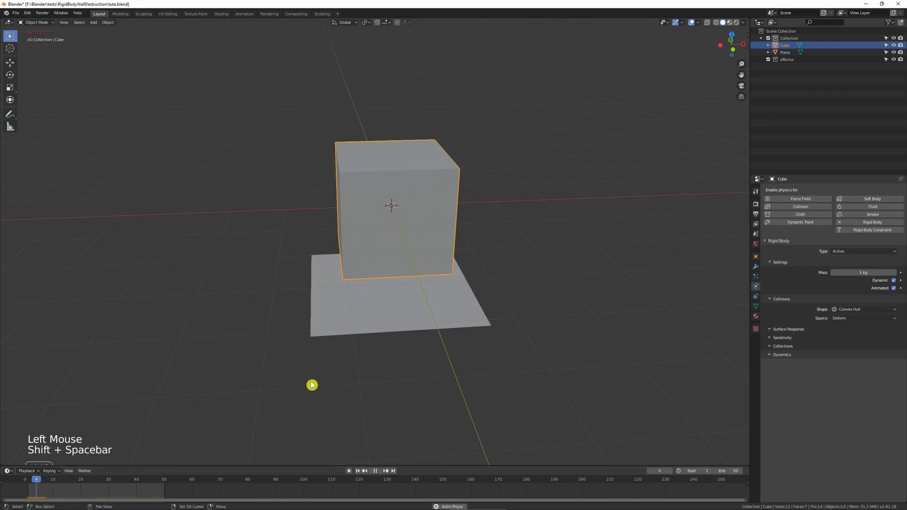
pyautogui.hotkey('shift', 'space')
pyautogui.hotkey('shift', 'Left')
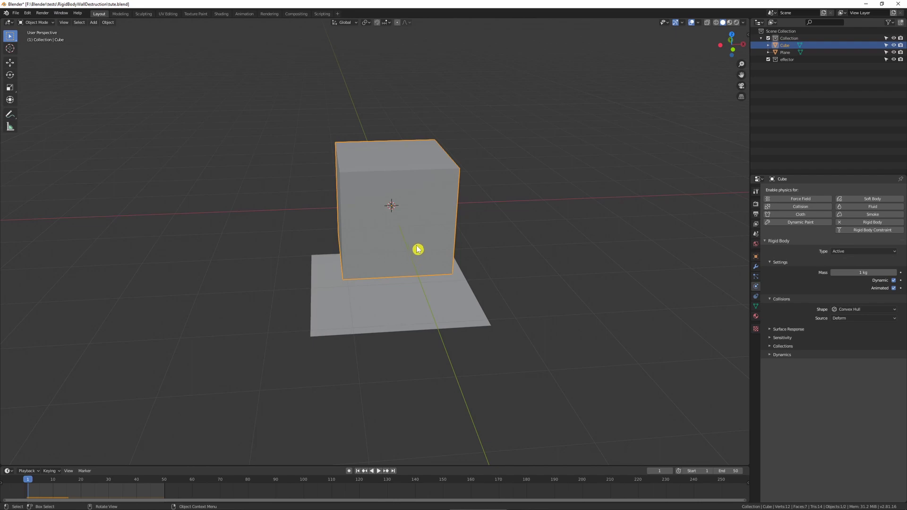
# - With auto keying off, duplicate the cube and place the copy beside the original along the red axis
pyautogui.moveTo(419, 247); pyautogui.dragTo(419, 242, button='middle')
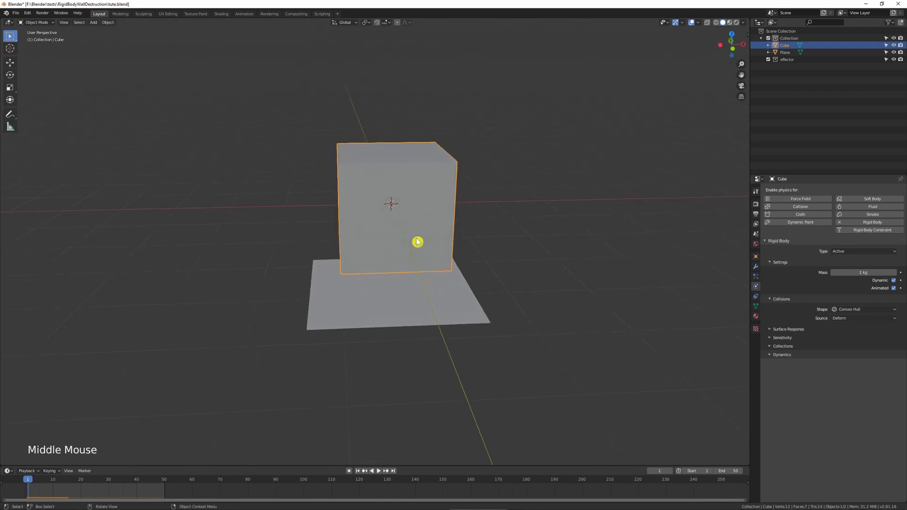
pyautogui.click(349, 472)
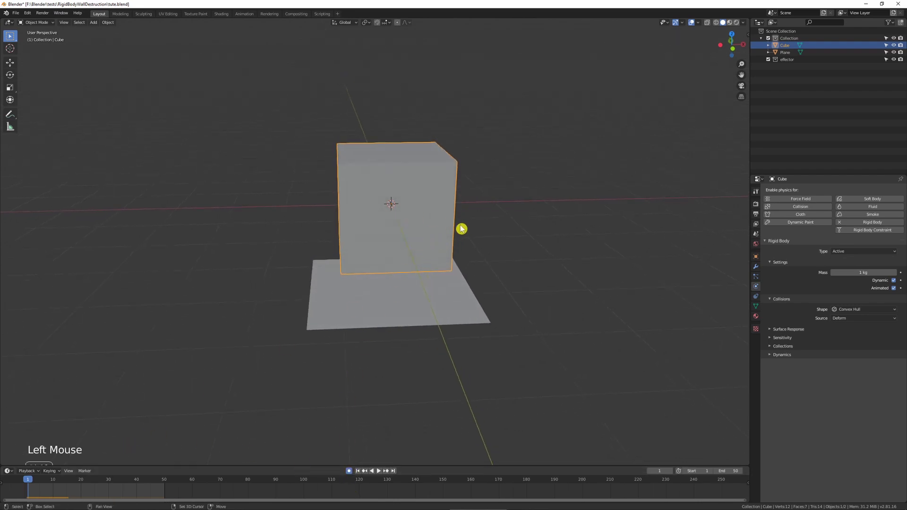
pyautogui.keyDown('shift'); pyautogui.moveTo(461, 229); pyautogui.dragTo(391, 234, button='middle'); pyautogui.keyUp('shift')
pyautogui.click(349, 471)
pyautogui.hotkey('shift', 'd')
pyautogui.click(515, 270)
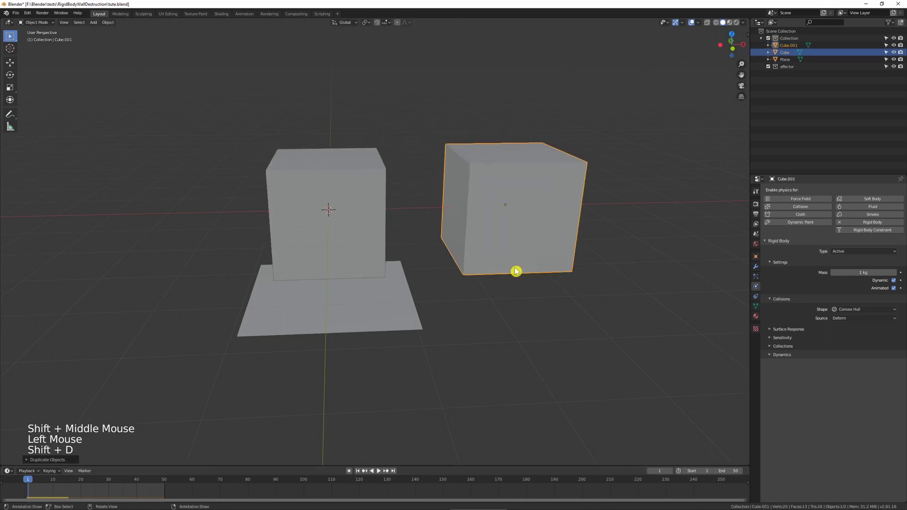
pyautogui.keyDown('shift'); pyautogui.moveTo(515, 271); pyautogui.dragTo(499, 282, button='middle'); pyautogui.keyUp('shift')
# - Turn on auto keying and keyframe the copied cube's location at frame 1 and, moved up and away from the original, at frame 4
pyautogui.click(348, 471)
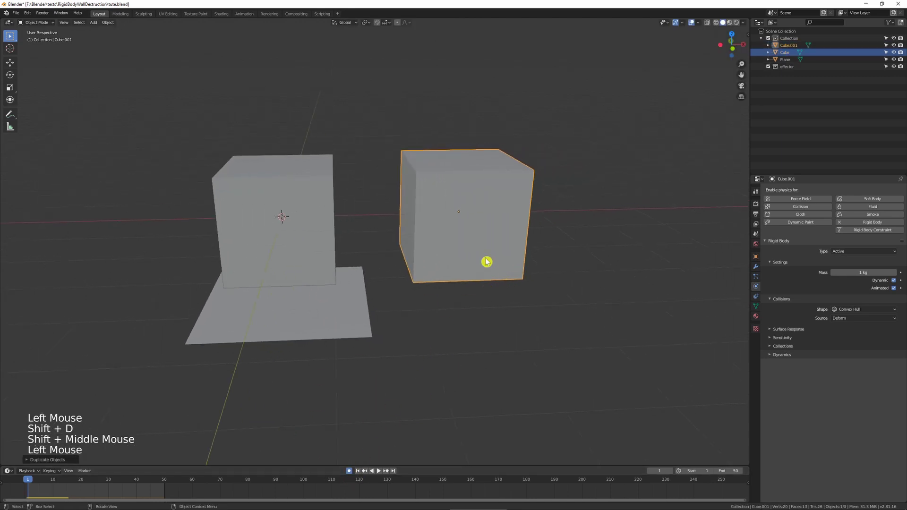
pyautogui.press('g')
pyautogui.click(504, 225)
pyautogui.keyDown('shift'); pyautogui.moveTo(432, 355); pyautogui.dragTo(395, 376, button='middle'); pyautogui.keyUp('shift')
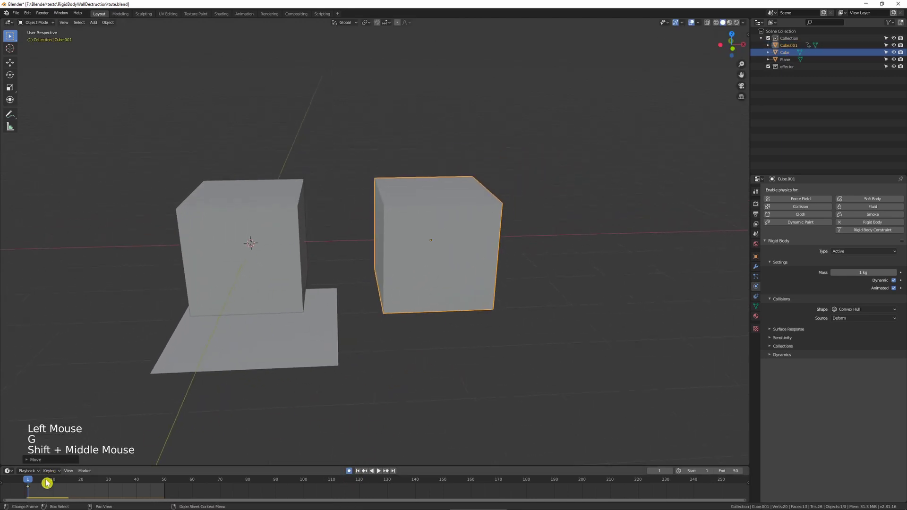
pyautogui.moveTo(47, 482)
pyautogui.mouseDown()
pyautogui.moveTo(54, 484)
pyautogui.moveTo(38, 488)
pyautogui.mouseUp()
pyautogui.moveTo(445, 253); pyautogui.dragTo(412, 233, button='middle')
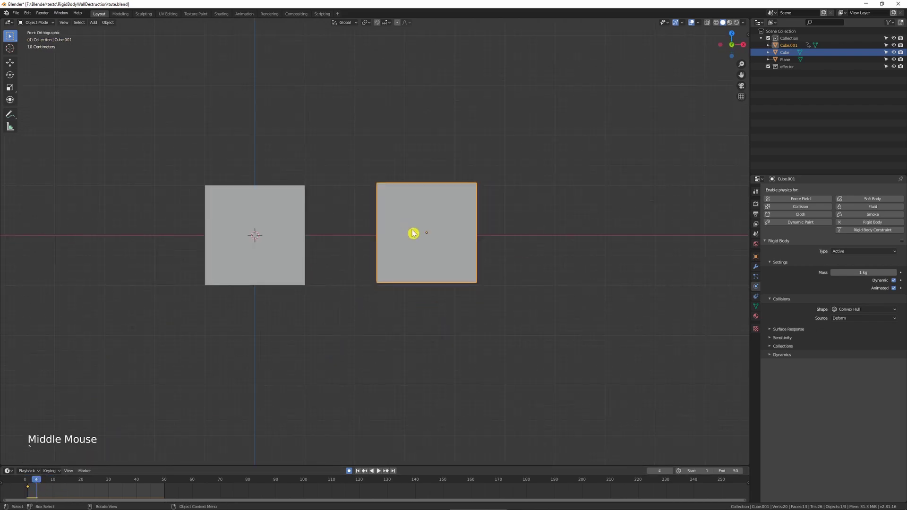
pyautogui.press('g')
pyautogui.click(531, 130)
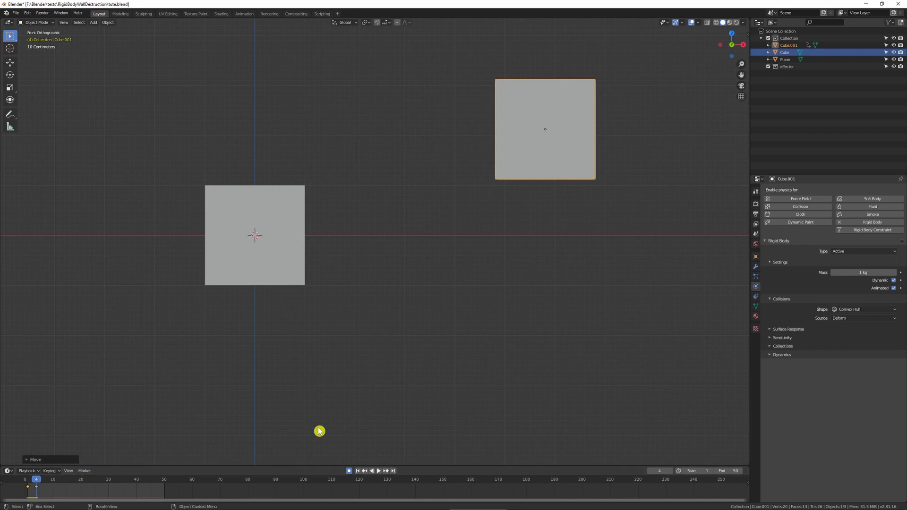
# - Step back and forth between frames 3 and 4 to check the copied cube's keyframed motion
pyautogui.press('Left')
pyautogui.press('Right')
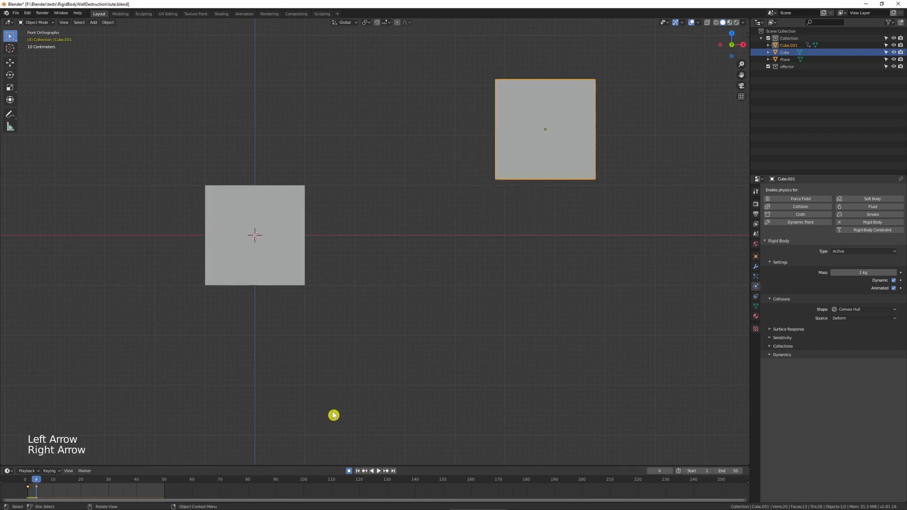
pyautogui.press('Left')
pyautogui.press('Right')
pyautogui.press('Left')
pyautogui.press('Right')
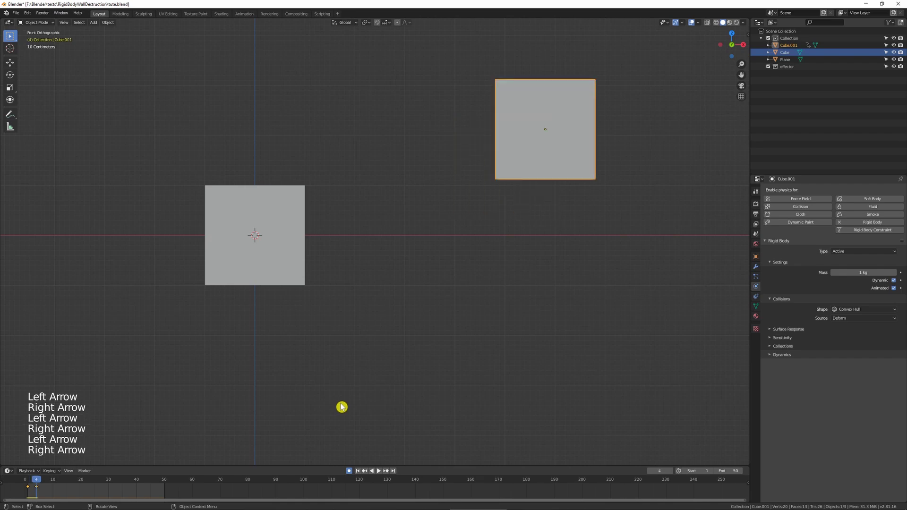
# - Keyframe the copied cube's Animated setting as enabled at frame 3 and disabled at frame 4
pyautogui.press('Left')
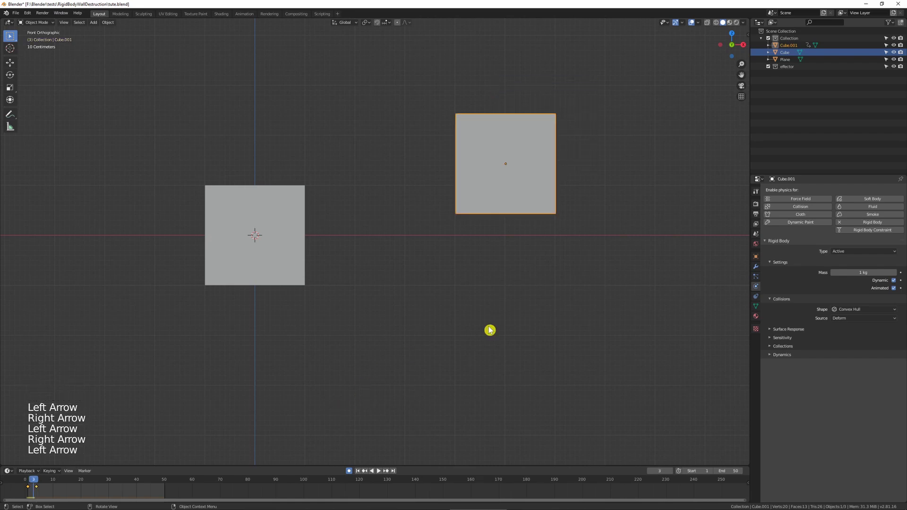
pyautogui.click(900, 288)
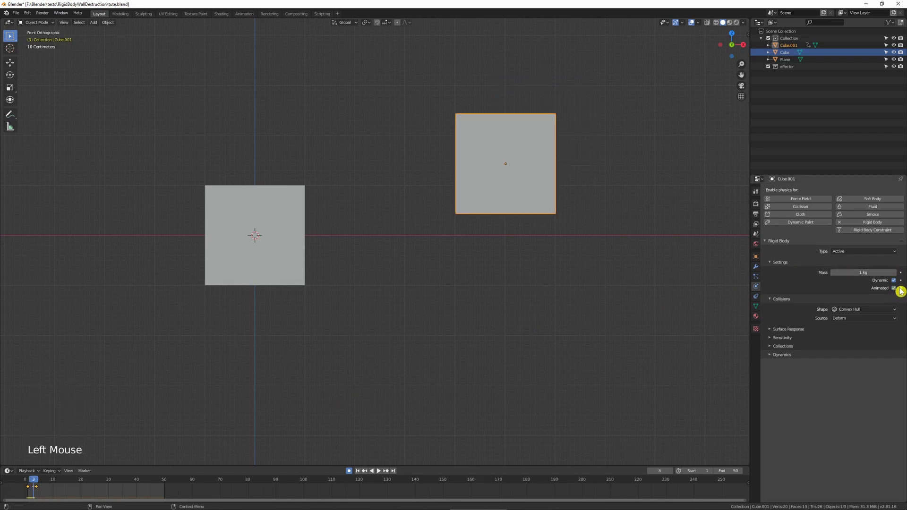
pyautogui.press('Right')
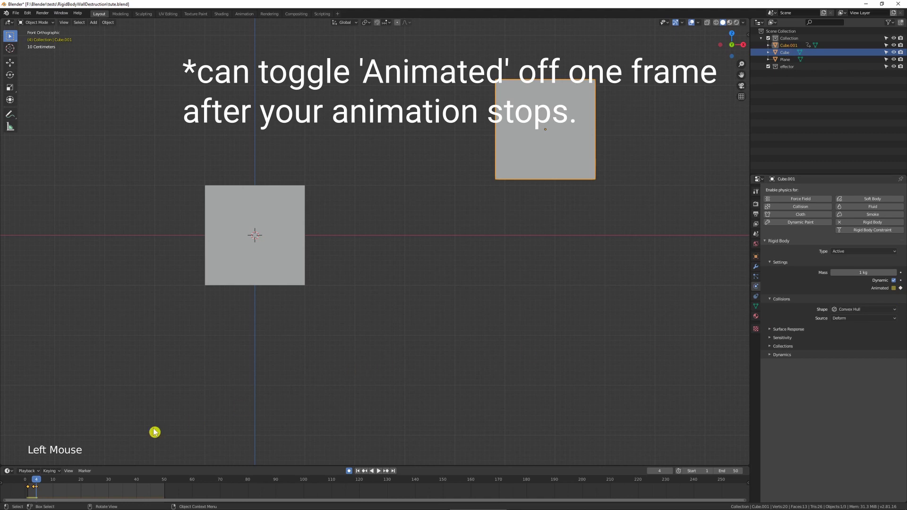
# - Play the simulation from frame 1 to watch the copied cube's flight after its keyframed motion
pyautogui.moveTo(38, 484); pyautogui.dragTo(27, 482)
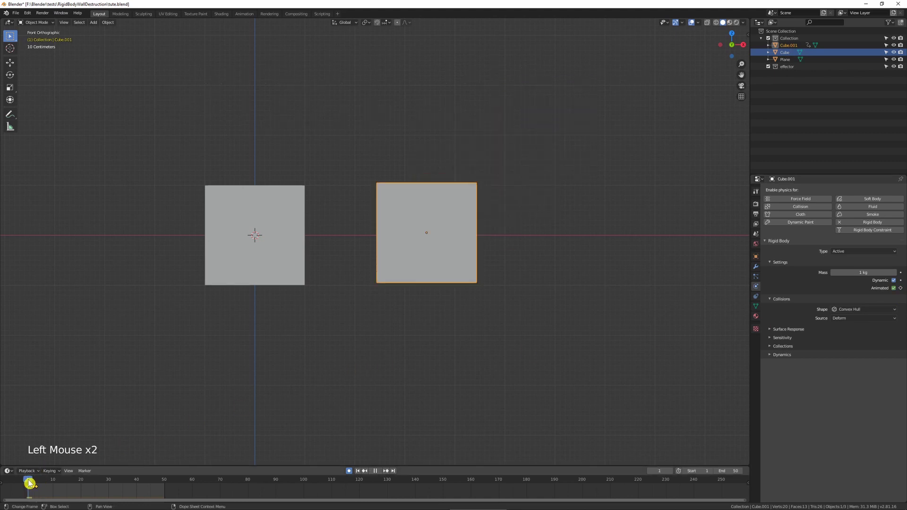
pyautogui.scroll(-2, 263, 366)
pyautogui.moveTo(269, 377); pyautogui.dragTo(350, 340, button='middle')
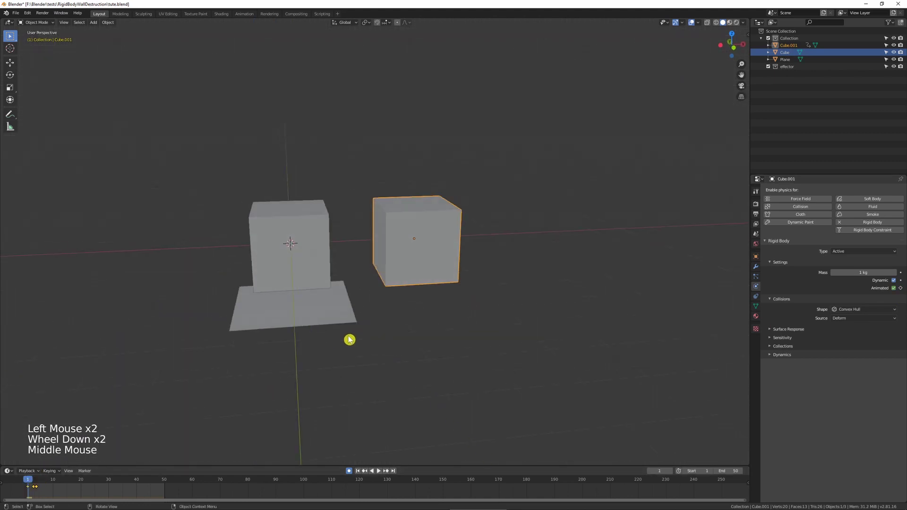
pyautogui.scroll(-3, 387, 318)
pyautogui.hotkey('shift', 'space')
pyautogui.keyDown('shift'); pyautogui.moveTo(389, 308); pyautogui.dragTo(321, 330, button='middle'); pyautogui.keyUp('shift')
pyautogui.scroll(-3, 405, 277)
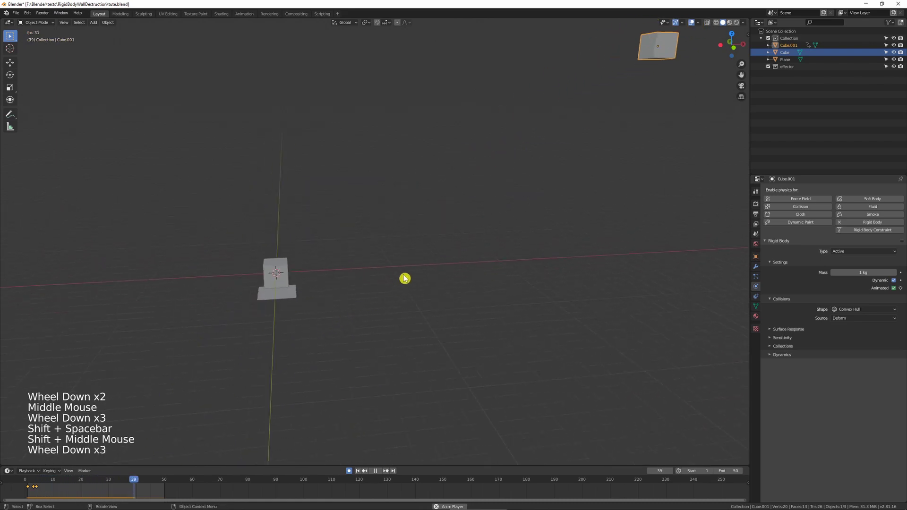
pyautogui.hotkey('shift', 'space')
# - Duplicate the plane in front view, placing the copy in the flying cube's path and rotating it steeply
pyautogui.click(294, 296)
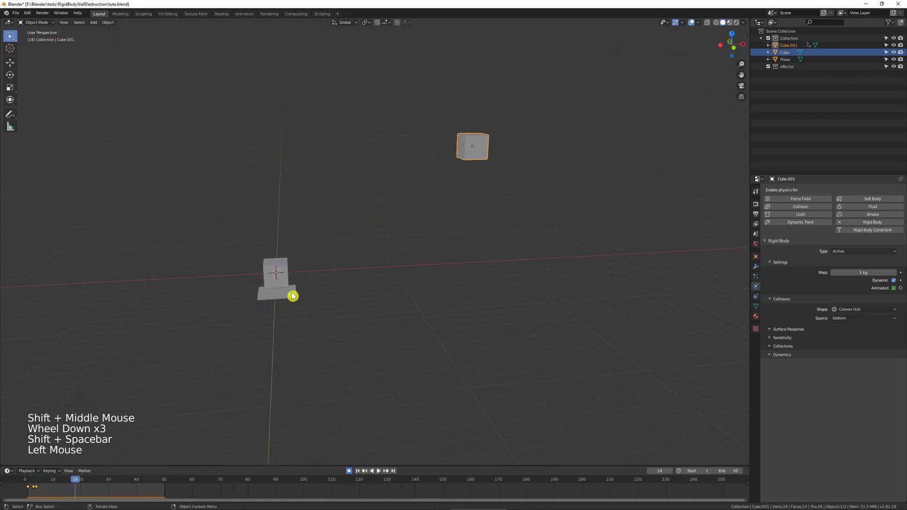
pyautogui.press('KP_1')
pyautogui.scroll(-1, 301, 286)
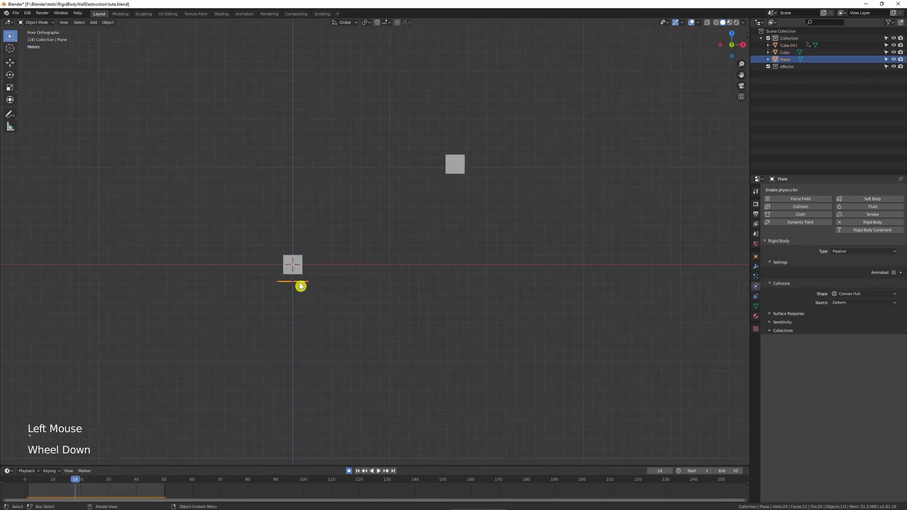
pyautogui.hotkey('shift', 'd')
pyautogui.press('r')
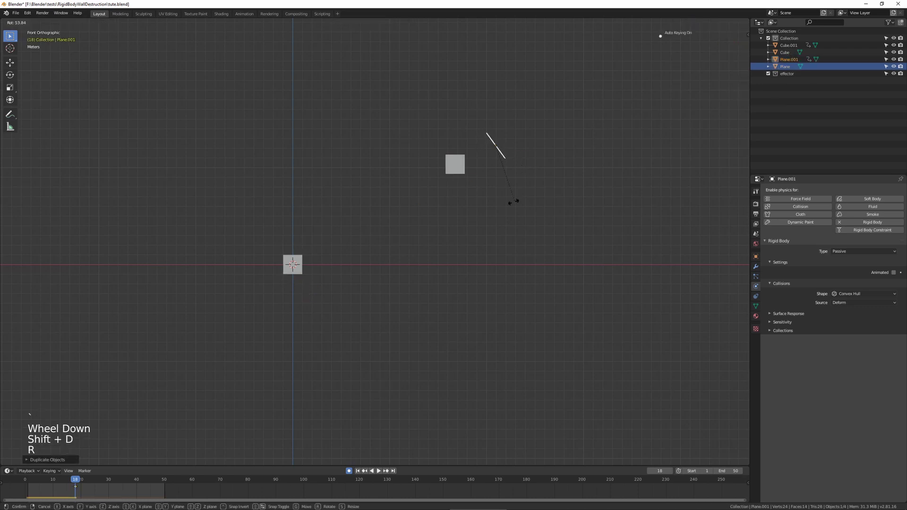
pyautogui.click(510, 211)
pyautogui.click(510, 211)
pyautogui.moveTo(510, 229); pyautogui.dragTo(481, 257, button='middle')
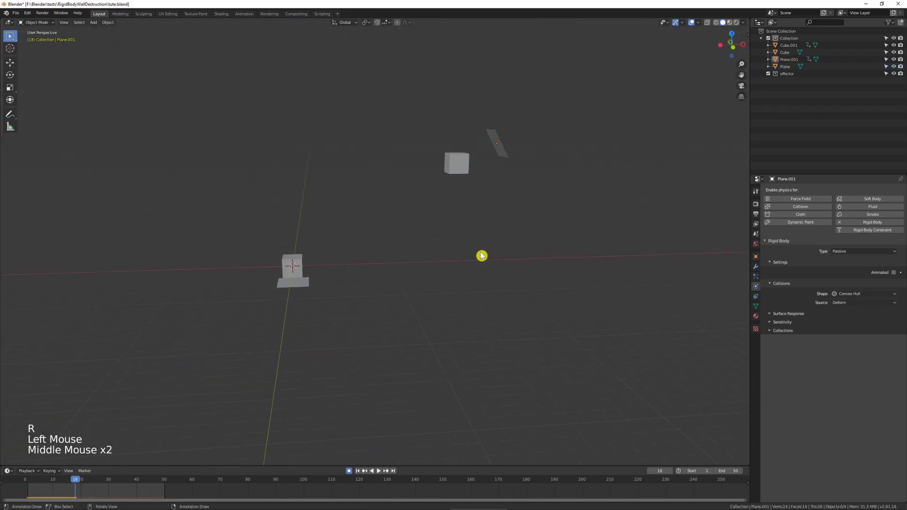
# - Play the simulation to watch the flying cube meet the tilted plane
pyautogui.hotkey('shift', 'space')
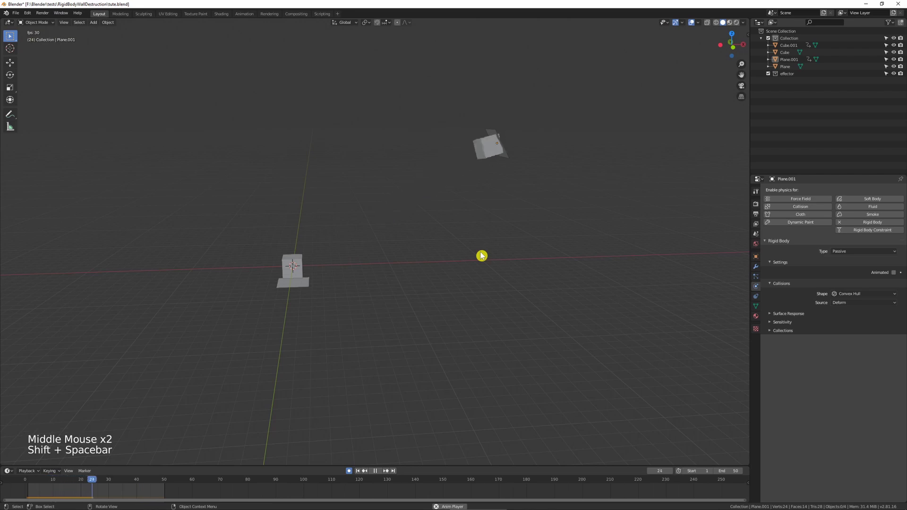
pyautogui.moveTo(490, 221); pyautogui.dragTo(481, 223, button='middle')
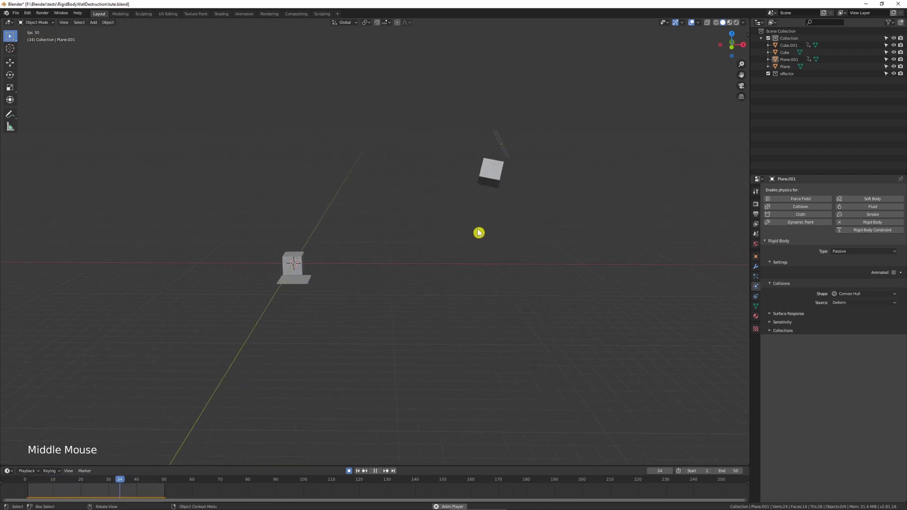
pyautogui.hotkey('shift', 'space')
# - At the first frame, duplicate the tilted plane, place the copy near the second cube and play the simulation
pyautogui.click(503, 152)
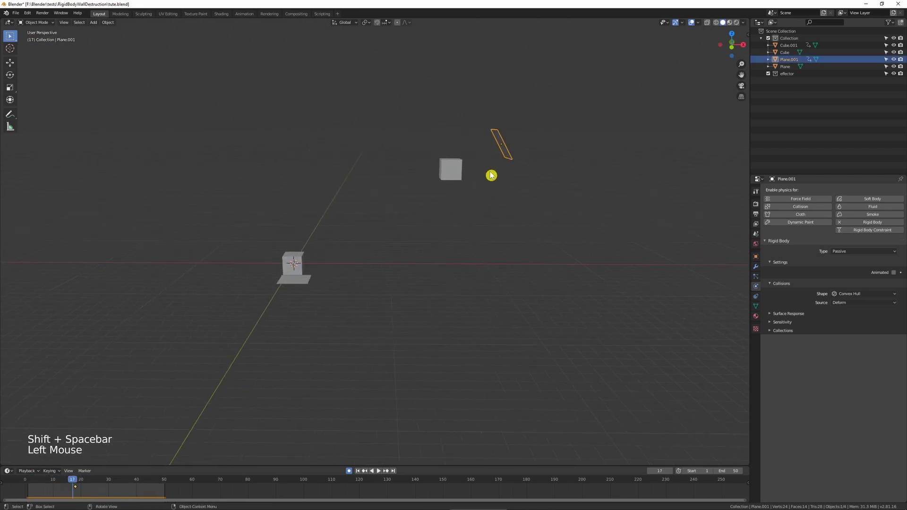
pyautogui.press('`')
pyautogui.hotkey('shift', 'Left')
pyautogui.hotkey('shift', 'd')
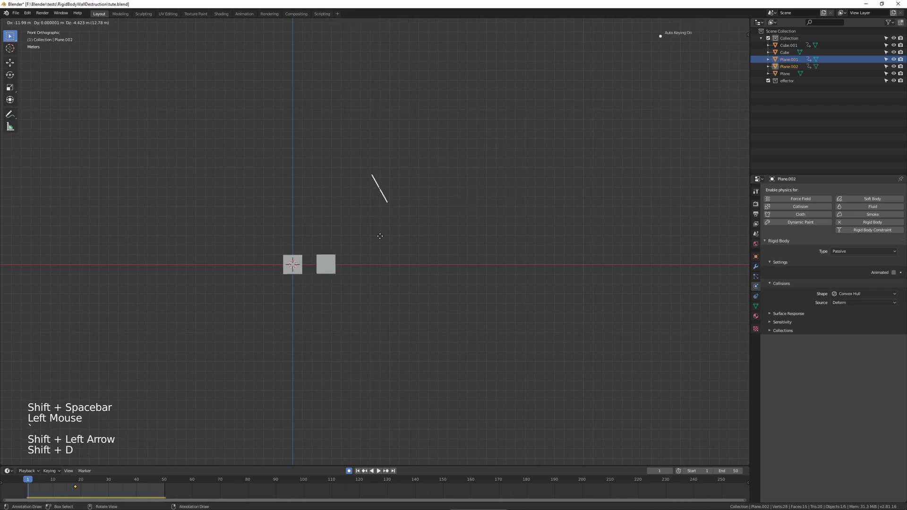
pyautogui.click(417, 228)
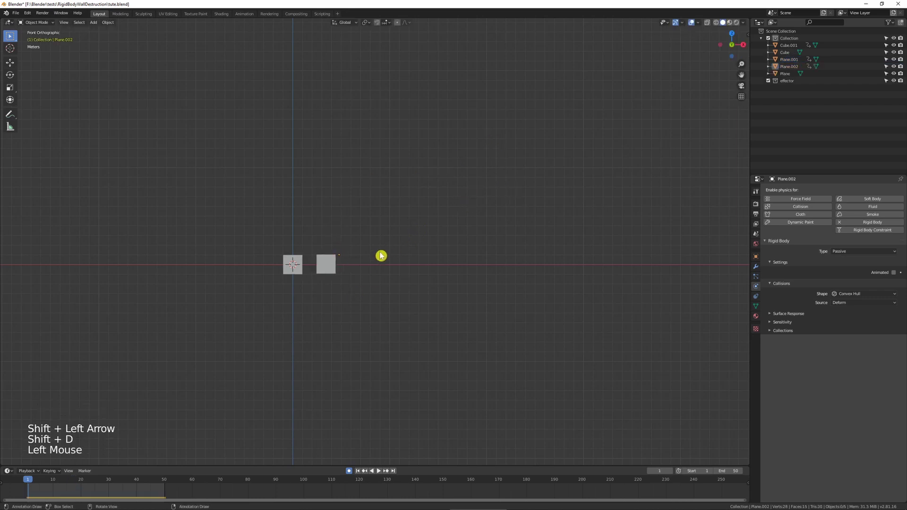
pyautogui.moveTo(380, 255); pyautogui.dragTo(393, 253, button='middle')
pyautogui.scroll(1, 394, 254)
pyautogui.hotkey('shift', 'space')
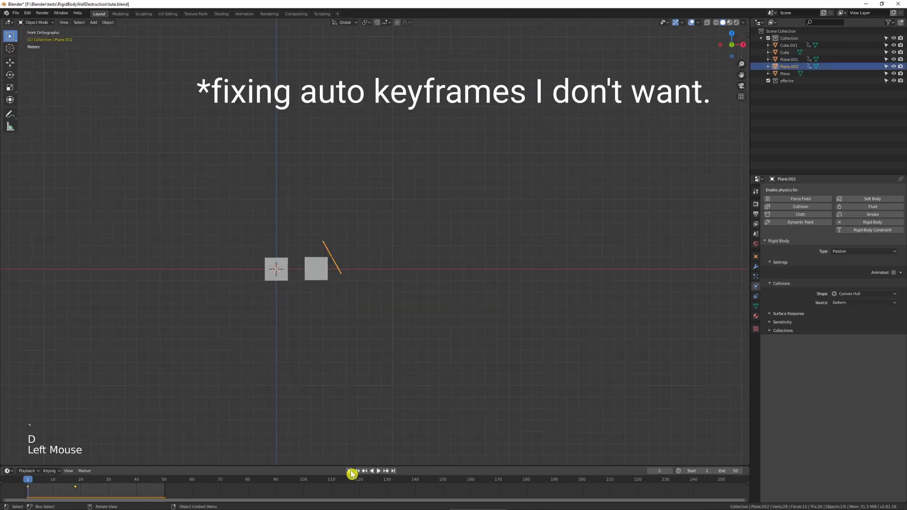
# - Delete the new tilted plane's unwanted automatic keyframes and move it so it overlaps the second cube
pyautogui.click(96, 492)
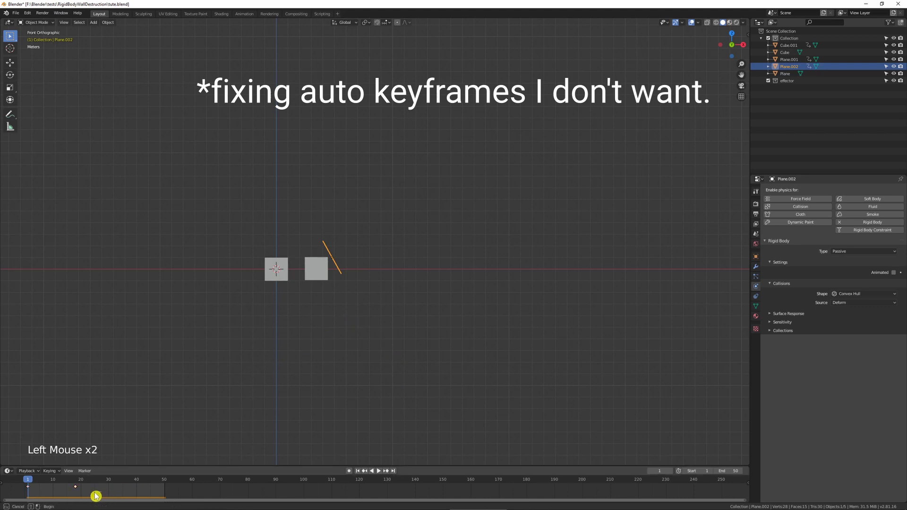
pyautogui.press('x')
pyautogui.click(37, 486)
pyautogui.press('g')
pyautogui.click(345, 285)
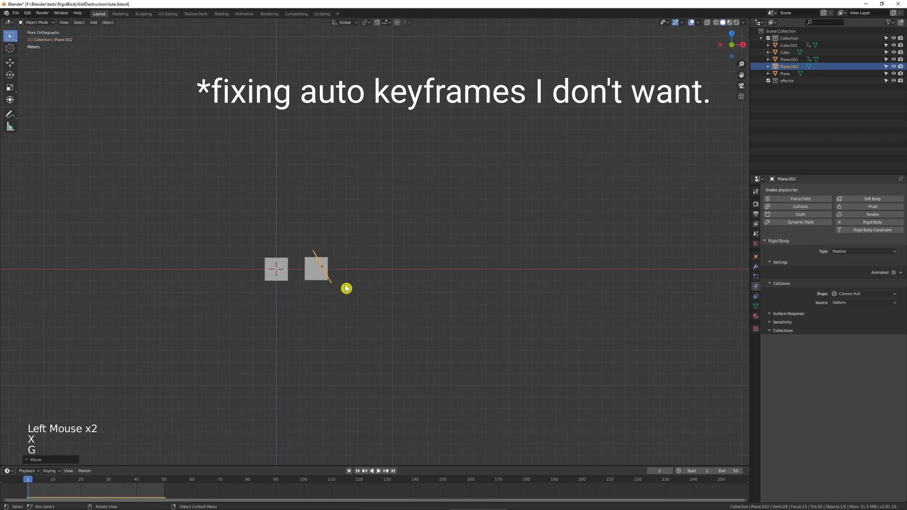
# - Play the simulation from the first frame to watch the second cube's animated motion against the overlapping plane
pyautogui.hotkey('shift', 'space')
pyautogui.hotkey('shift', 'Left')
pyautogui.moveTo(410, 260); pyautogui.dragTo(370, 265, button='middle')
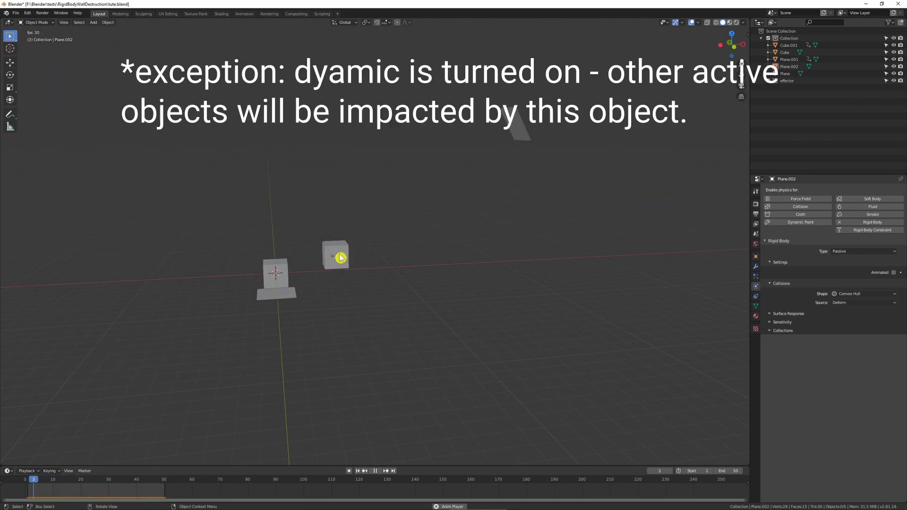
pyautogui.moveTo(336, 266); pyautogui.dragTo(350, 255, button='middle')
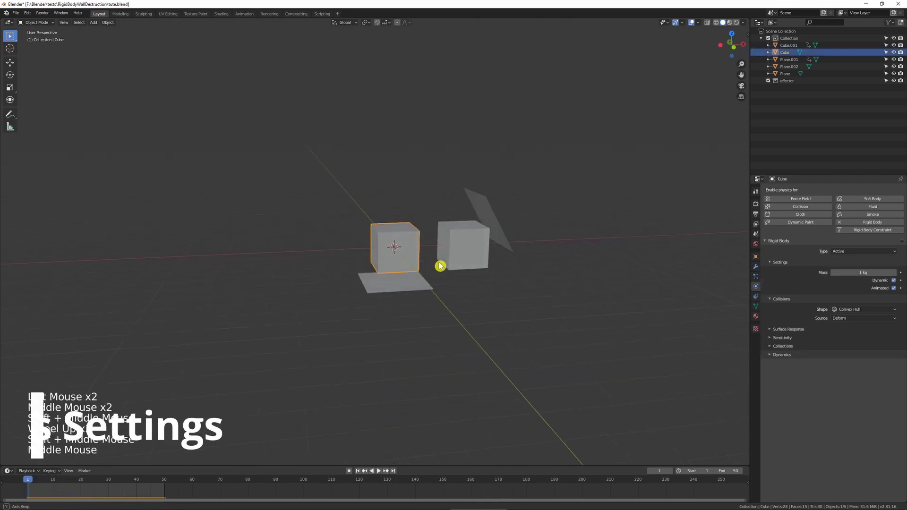
# - Open the online manual for the first cube's collision Shape setting in the browser
pyautogui.scroll(2, 440, 266)
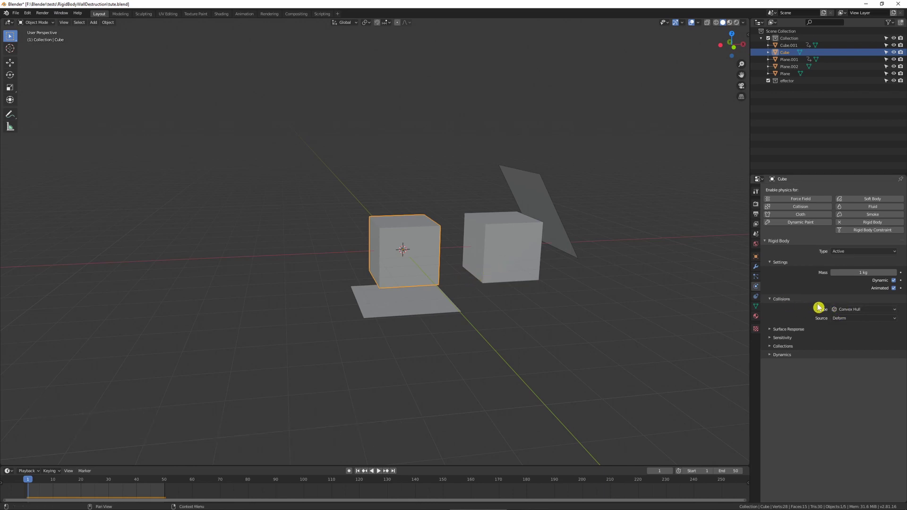
pyautogui.rightClick(848, 312)
pyautogui.click(834, 310)
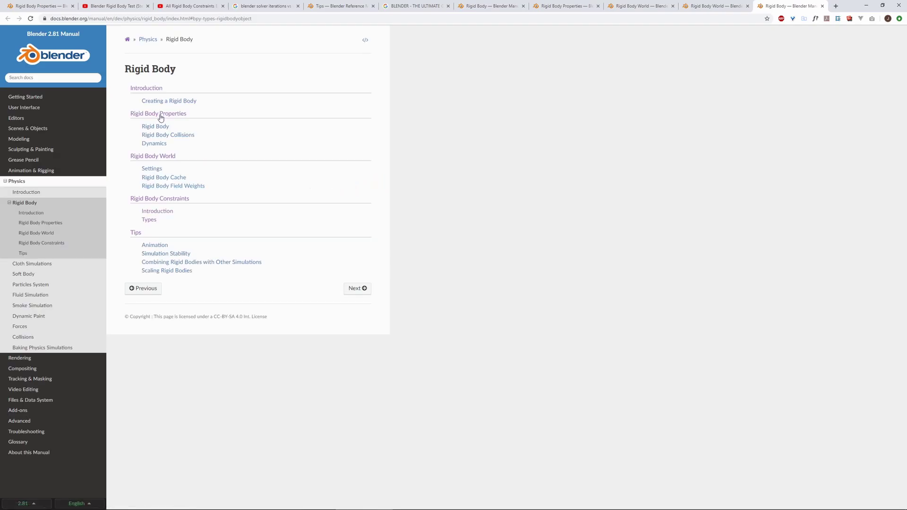
# - Read the Convex Hull and Mesh shape descriptions in the manual's Rigid Body Properties page, and return to Blender
pyautogui.click(161, 118)
pyautogui.scroll(-10, 410, 182)
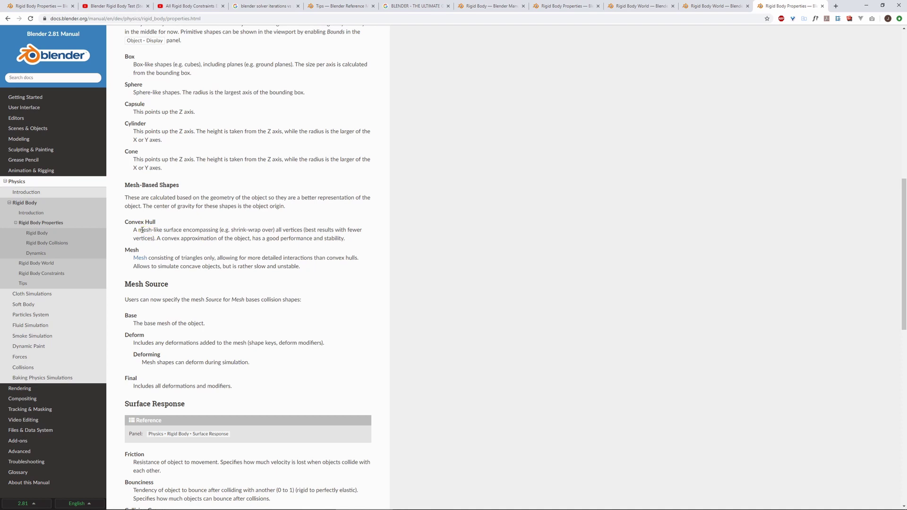
pyautogui.moveTo(141, 230); pyautogui.dragTo(215, 231)
pyautogui.click(231, 229)
pyautogui.moveTo(256, 230); pyautogui.dragTo(327, 230)
pyautogui.click(356, 230)
pyautogui.moveTo(148, 239); pyautogui.dragTo(337, 240)
pyautogui.click(257, 242)
pyautogui.click(248, 241)
pyautogui.click(220, 242)
pyautogui.click(867, 7)
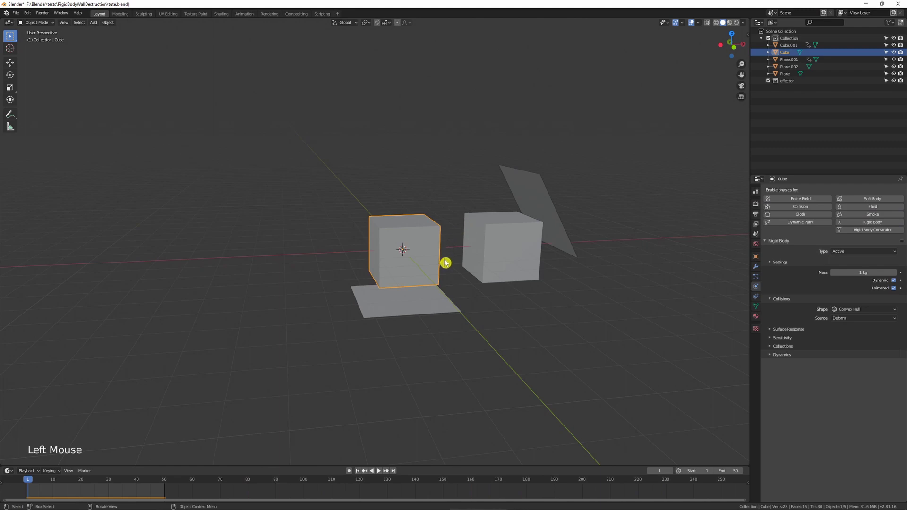
# - In front view, duplicate the first cube twice to place two copies stacked above it with gaps between them
pyautogui.moveTo(446, 262); pyautogui.dragTo(420, 315, button='middle')
pyautogui.press('`')
pyautogui.scroll(2, 397, 246)
pyautogui.scroll(1, 396, 247)
pyautogui.keyDown('shift'); pyautogui.scroll(-1, 427, 319); pyautogui.keyUp('shift')
pyautogui.scroll(-2, 429, 340)
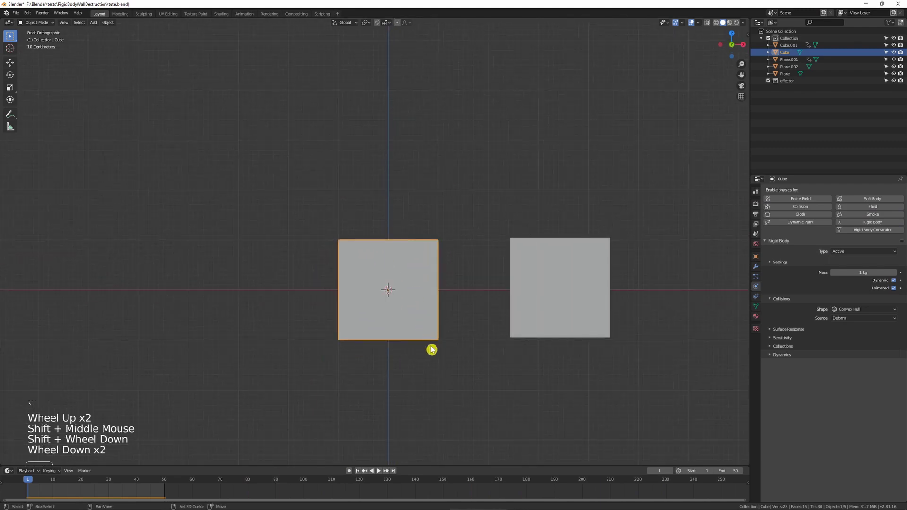
pyautogui.hotkey('shift', 'd')
pyautogui.click(432, 226)
pyautogui.keyDown('shift'); pyautogui.moveTo(432, 225); pyautogui.dragTo(423, 312, button='middle'); pyautogui.keyUp('shift')
pyautogui.hotkey('shift', 'd')
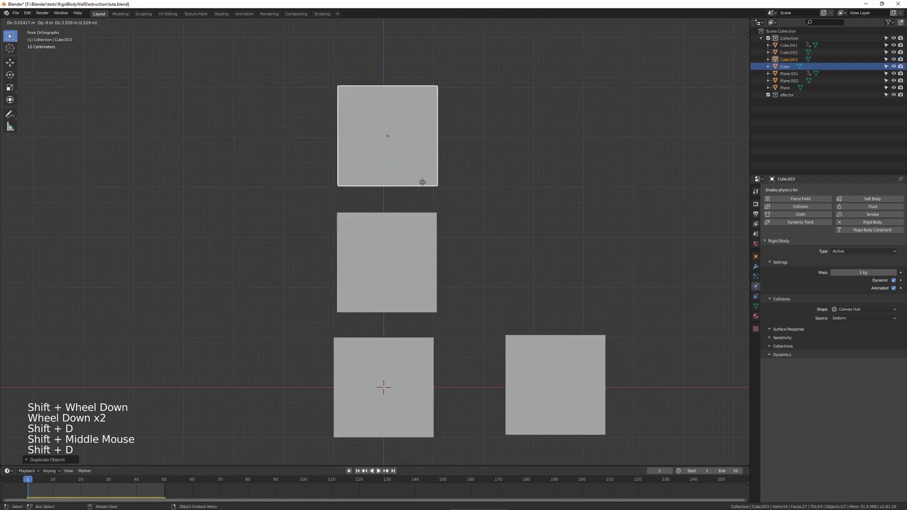
pyautogui.click(422, 185)
# - Set the middle stacked cube's rigid body Type to Passive, shift it sideways away from the stack and tilt it about 26°
pyautogui.click(415, 247)
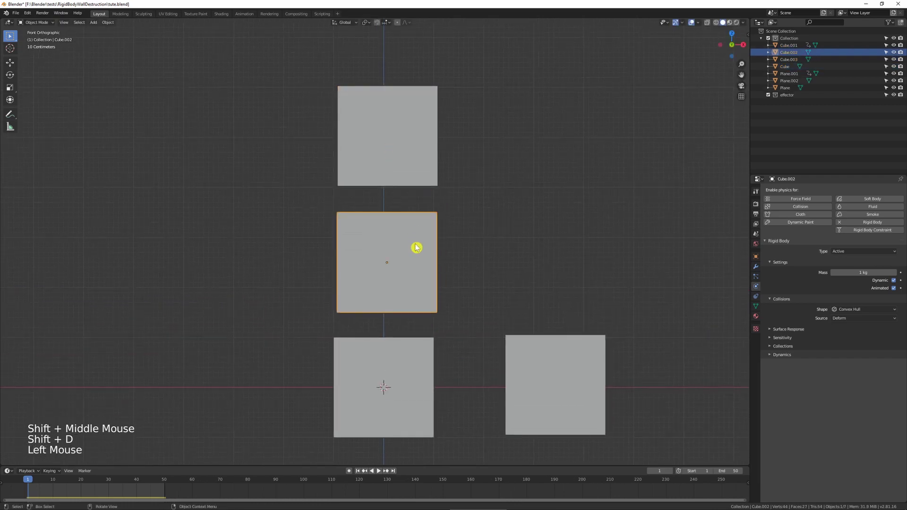
pyautogui.click(846, 252)
pyautogui.click(850, 268)
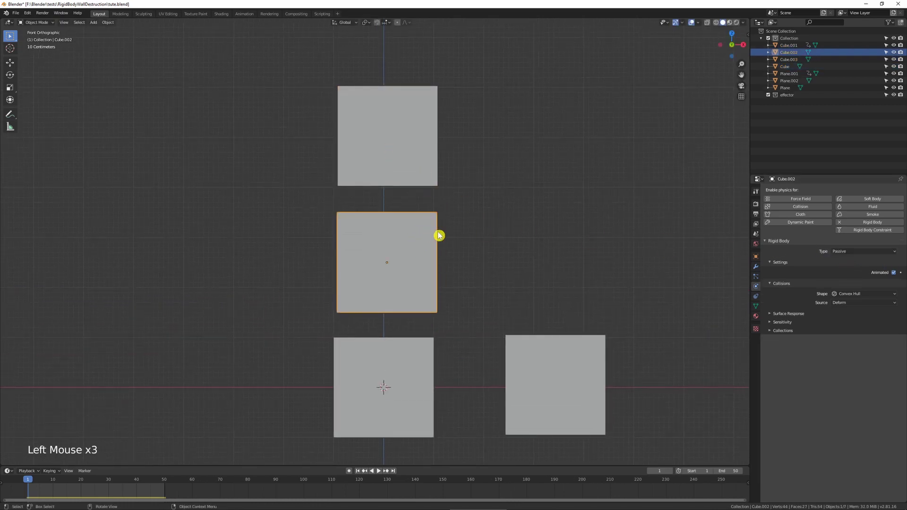
pyautogui.press('g')
pyautogui.press('r')
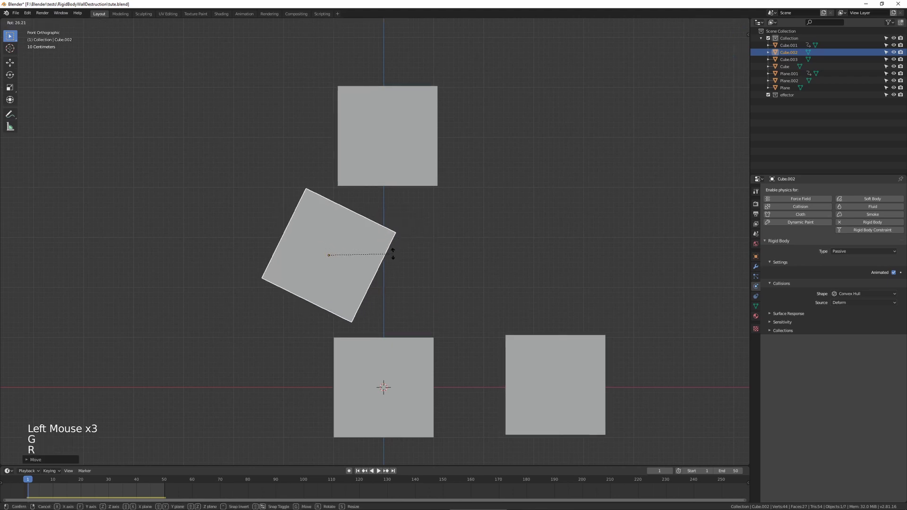
pyautogui.click(395, 245)
# - Turn off Animated for the topmost cube and replay the simulation so it can fall onto the tilted cube
pyautogui.keyDown('shift'); pyautogui.moveTo(397, 249); pyautogui.dragTo(423, 243, button='middle'); pyautogui.keyUp('shift')
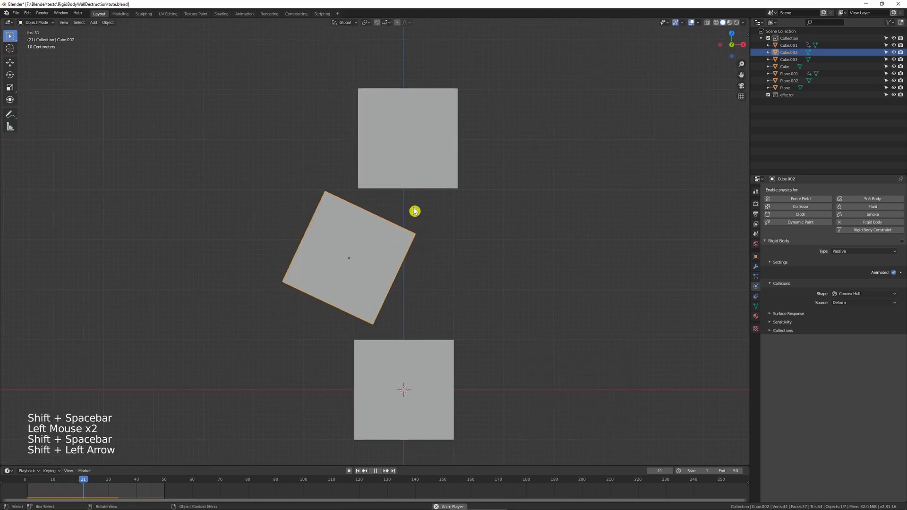
pyautogui.moveTo(446, 215); pyautogui.dragTo(449, 251, button='middle')
pyautogui.click(449, 231)
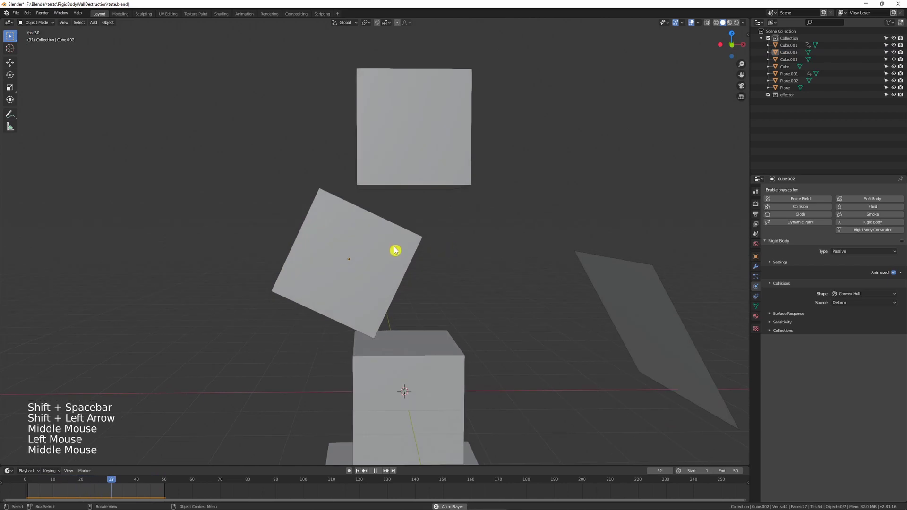
pyautogui.click(391, 257)
pyautogui.click(418, 168)
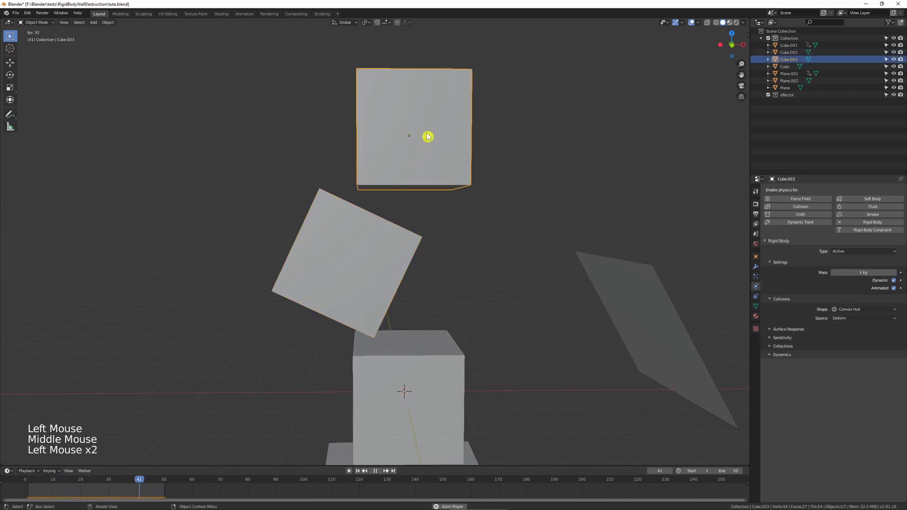
pyautogui.hotkey('shift', 'space')
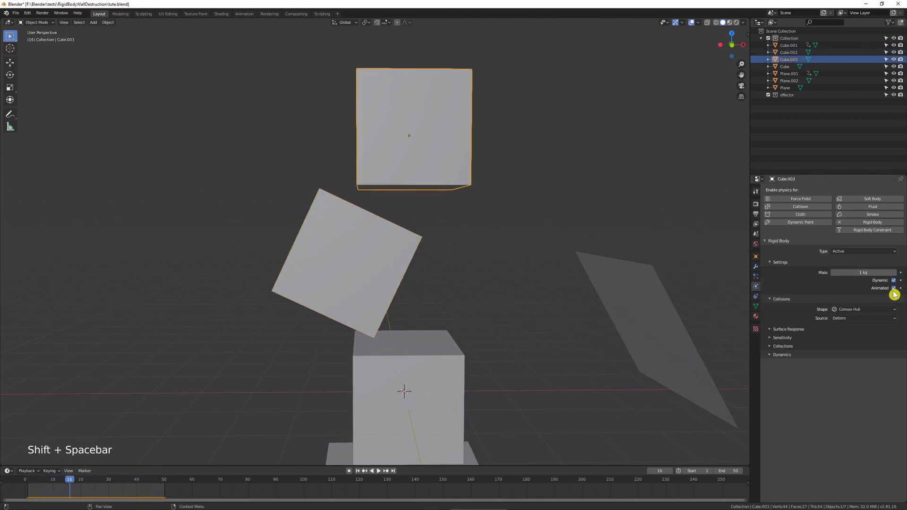
pyautogui.click(892, 287)
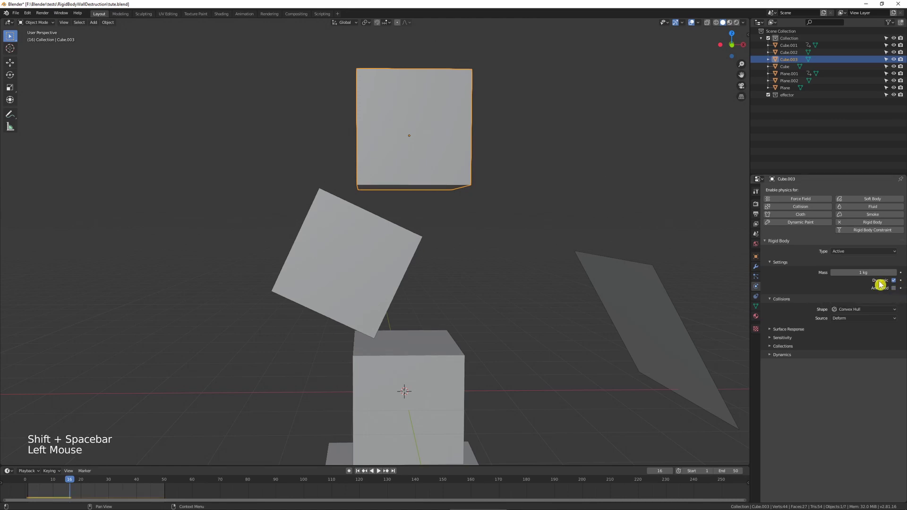
pyautogui.hotkey('shift', 'space')
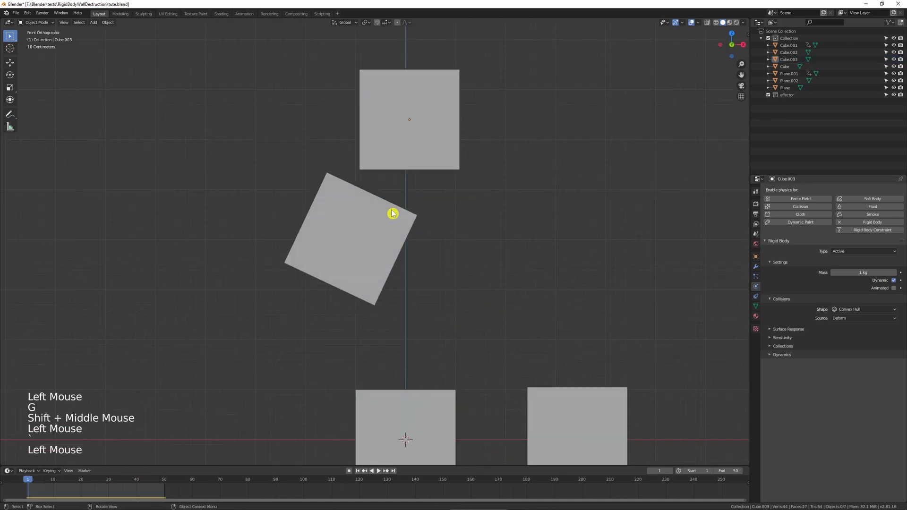
# - Add a centred loop cut to the tilted cube and pull its upper edge inward to form a V-shaped notch
pyautogui.click(391, 211)
pyautogui.scroll(2, 394, 212)
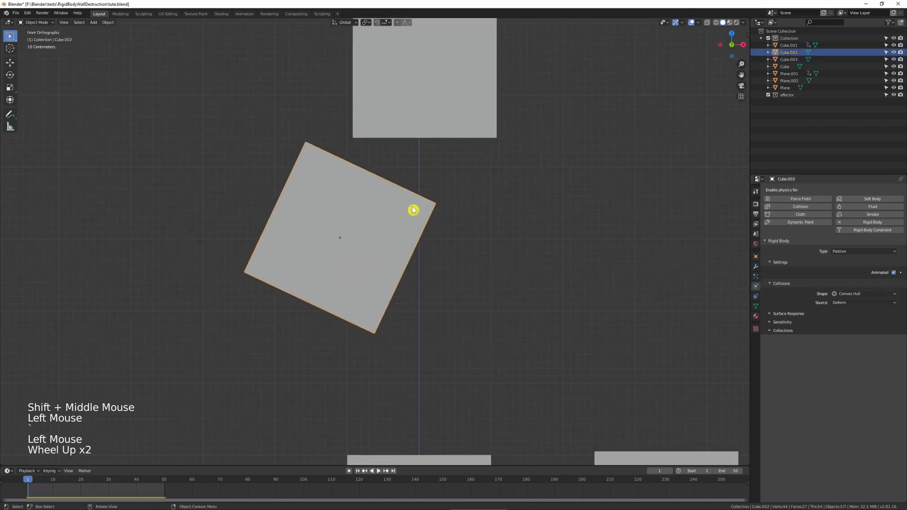
pyautogui.press('Tab')
pyautogui.moveTo(413, 210); pyautogui.dragTo(373, 187, button='middle')
pyautogui.hotkey('ctrl', 'r')
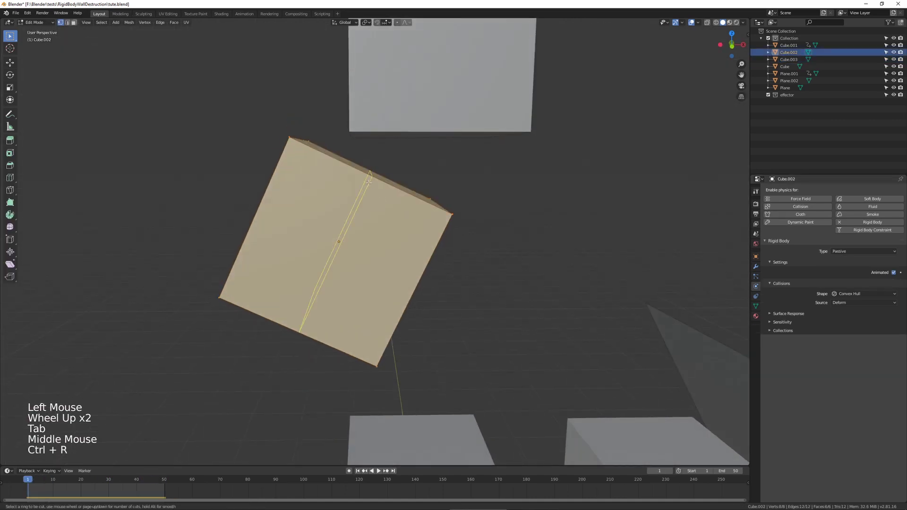
pyautogui.click(368, 183)
pyautogui.rightClick(369, 182)
pyautogui.press('g')
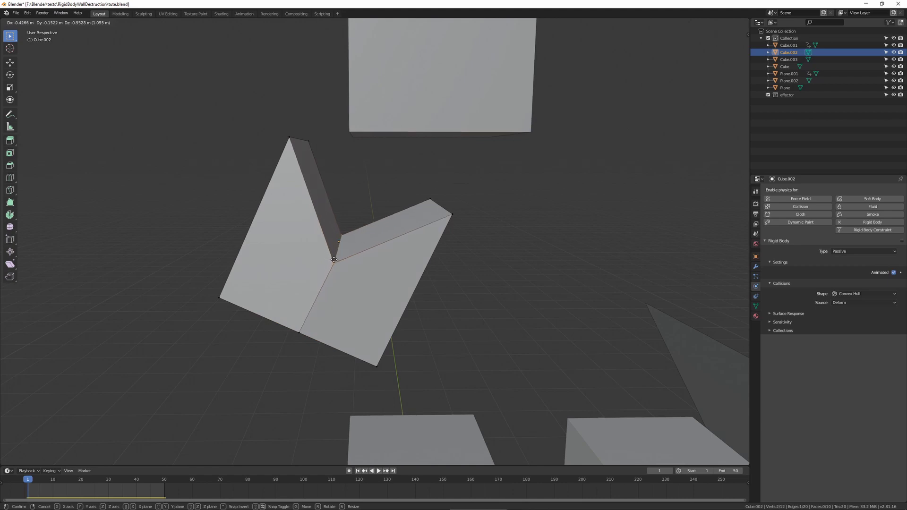
pyautogui.click(333, 259)
pyautogui.press('Tab')
pyautogui.moveTo(401, 245); pyautogui.dragTo(354, 126, button='middle')
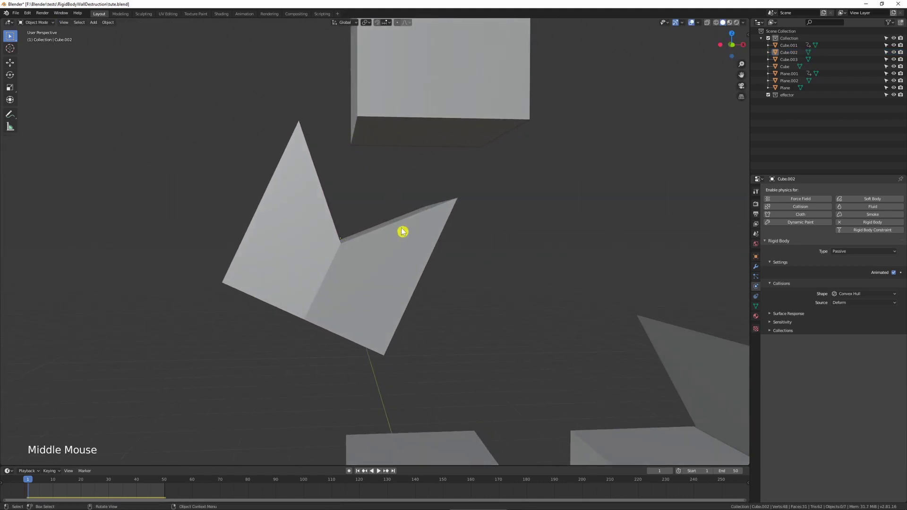
# - Play the simulation in front view and annotate the convex hull outline and the notch on the tilted cube
pyautogui.hotkey('shift', 'space')
pyautogui.press('`')
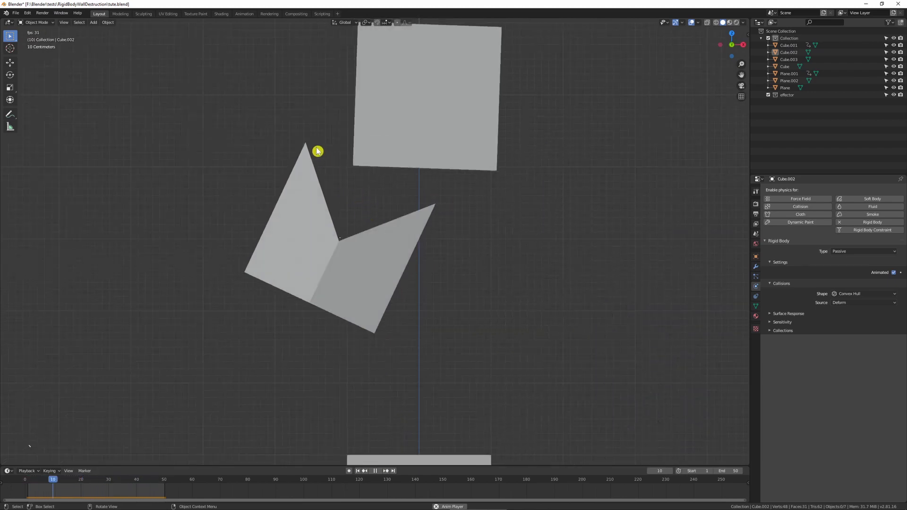
pyautogui.moveTo(307, 141)
pyautogui.mouseDown()
pyautogui.moveTo(431, 208)
pyautogui.moveTo(381, 323)
pyautogui.moveTo(302, 300)
pyautogui.moveTo(253, 260)
pyautogui.moveTo(310, 156)
pyautogui.moveTo(306, 144)
pyautogui.mouseUp()
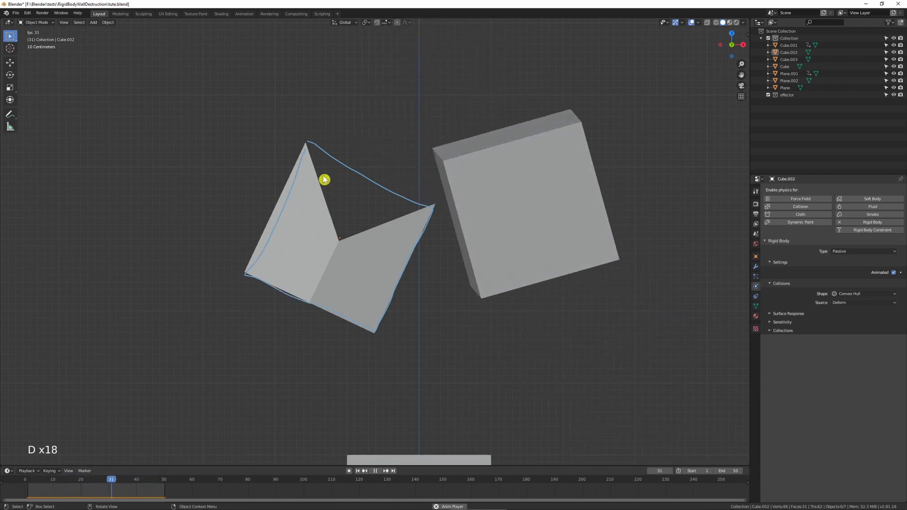
pyautogui.moveTo(323, 176)
pyautogui.mouseDown()
pyautogui.moveTo(339, 222)
pyautogui.moveTo(390, 211)
pyautogui.mouseUp()
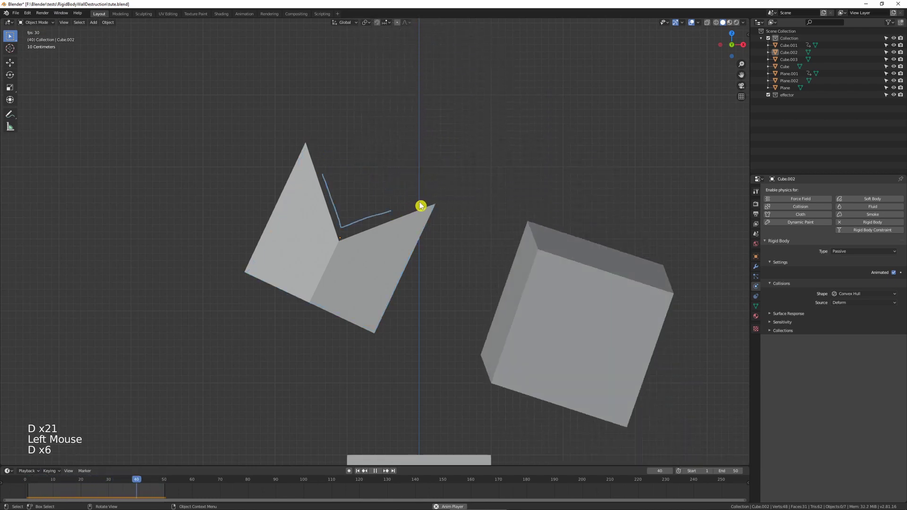
# - Stop playback and delete the annotation layer with the sketched outlines
pyautogui.hotkey('shift', 'space')
pyautogui.press('m')
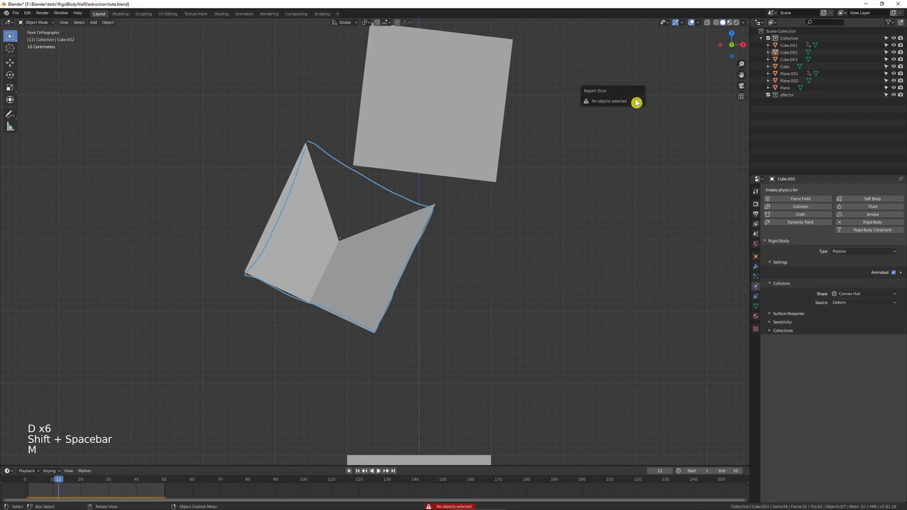
pyautogui.press('n')
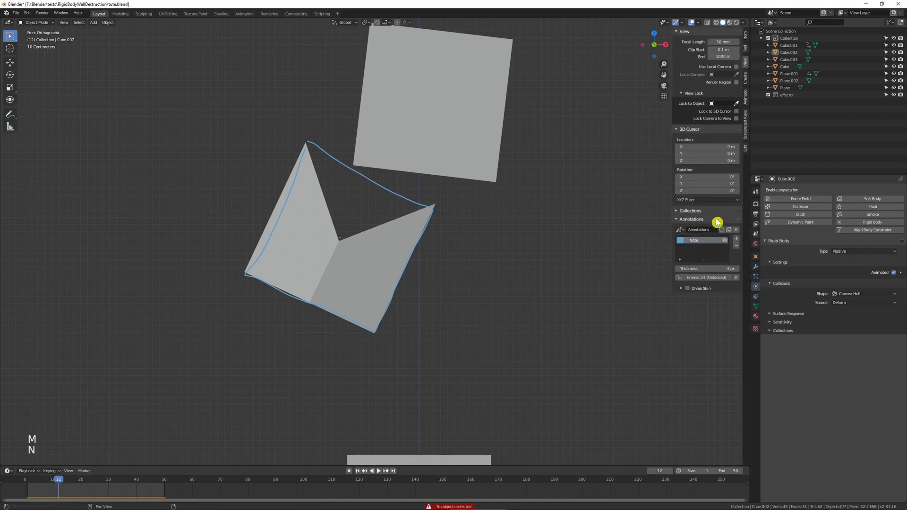
pyautogui.click(735, 245)
pyautogui.press('n')
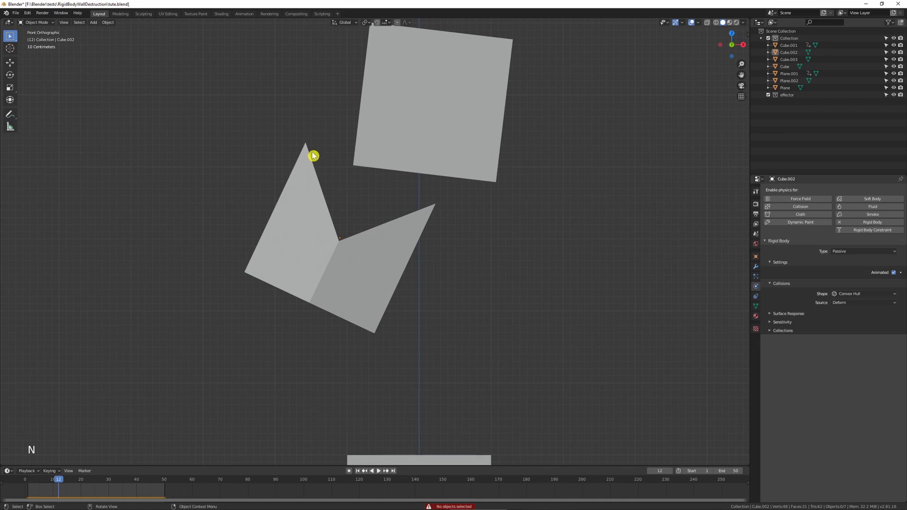
# - Set the notched cube's collision Shape to Mesh and play the simulation to test the top cube's fall
pyautogui.click(312, 151)
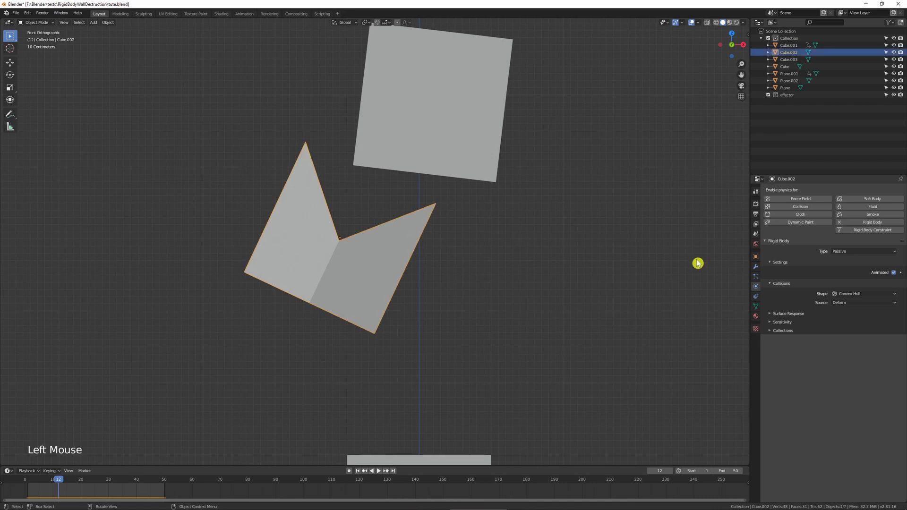
pyautogui.click(854, 295)
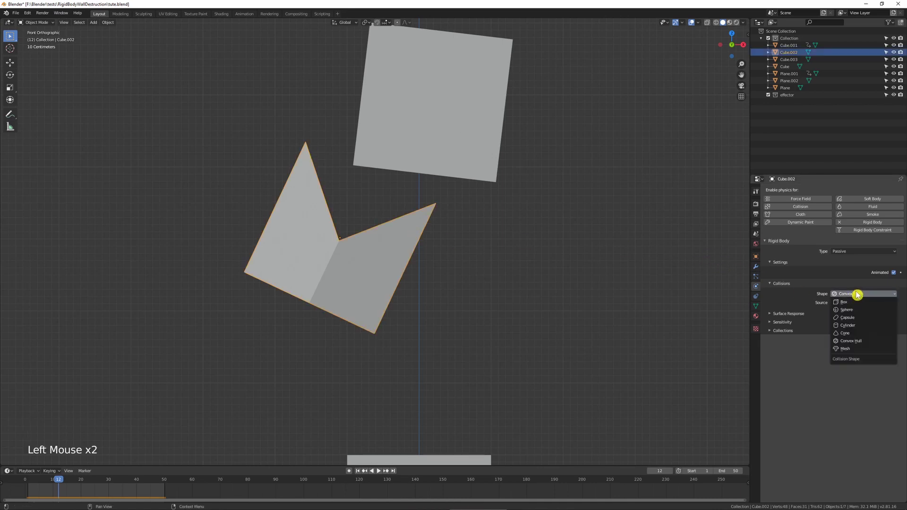
pyautogui.click(859, 349)
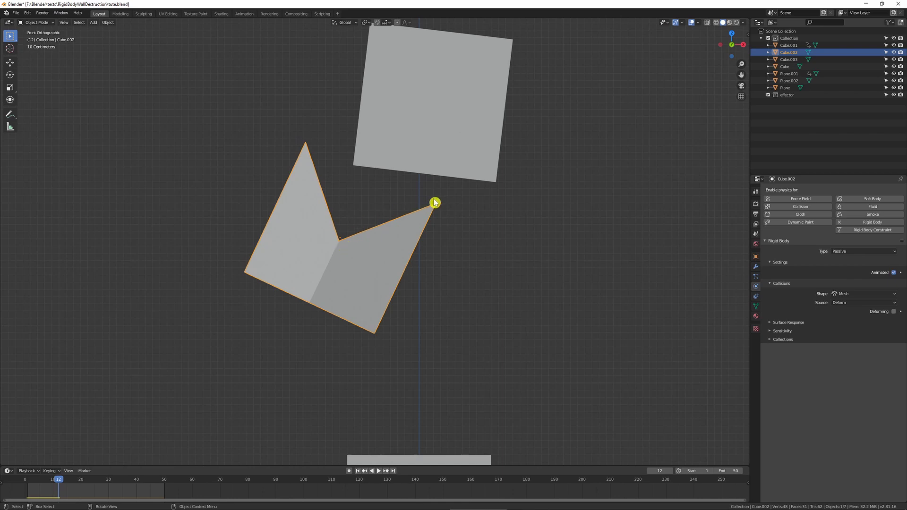
pyautogui.hotkey('shift', 'space')
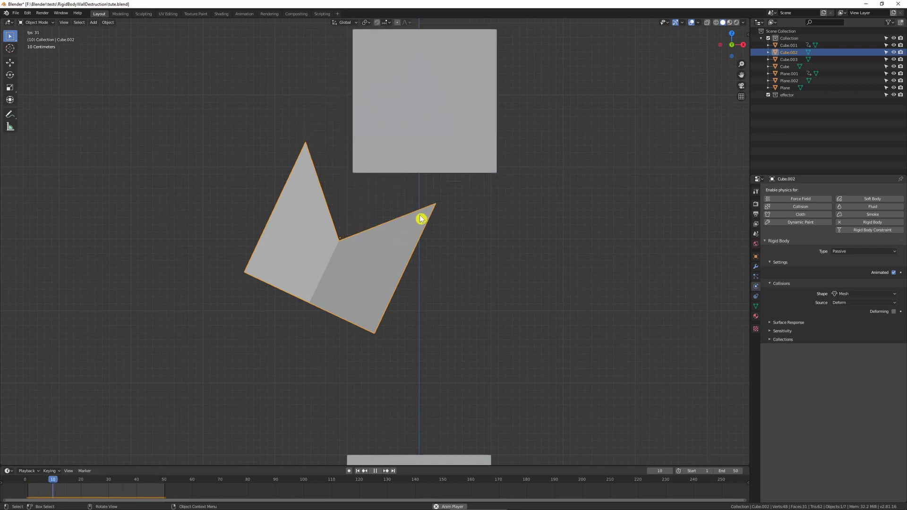
pyautogui.hotkey('shift', 'space')
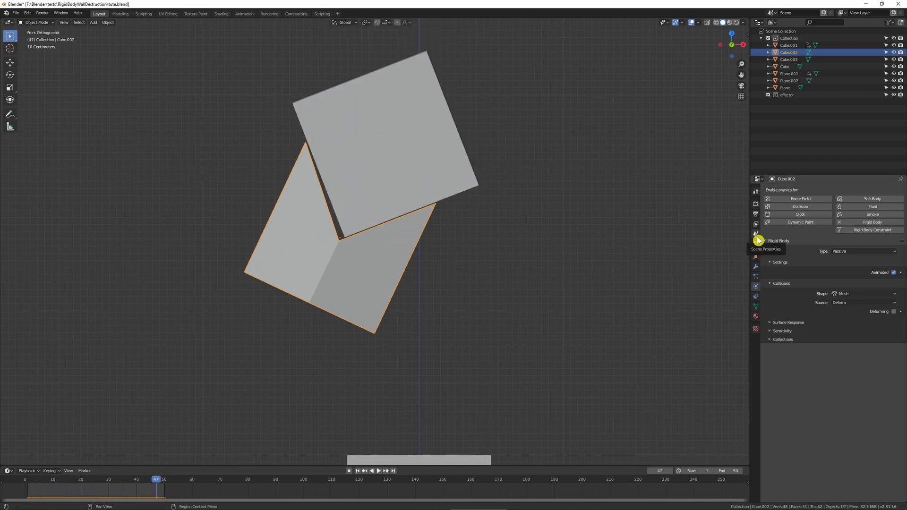
# - Raise the Rigid Body World's Steps Per Second to 60 and replay the simulation
pyautogui.click(756, 234)
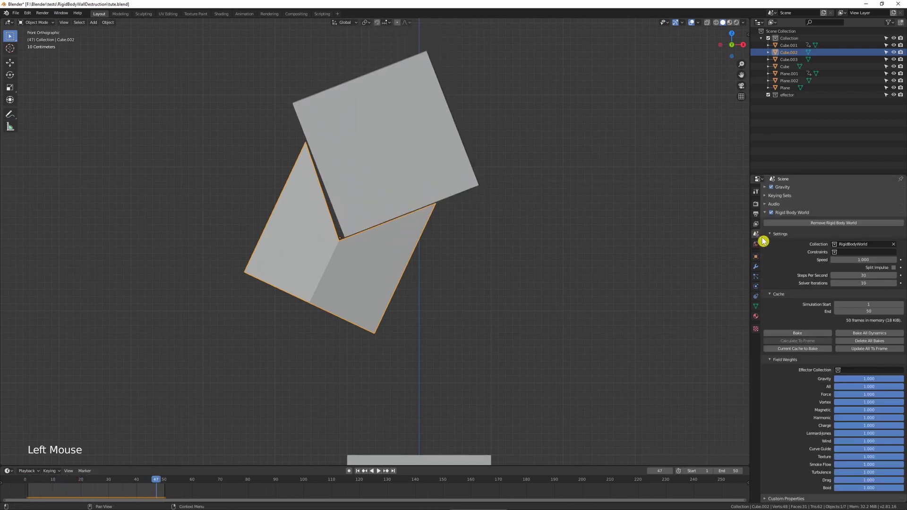
pyautogui.click(857, 275)
pyautogui.click(599, 231)
pyautogui.hotkey('shift', 'space')
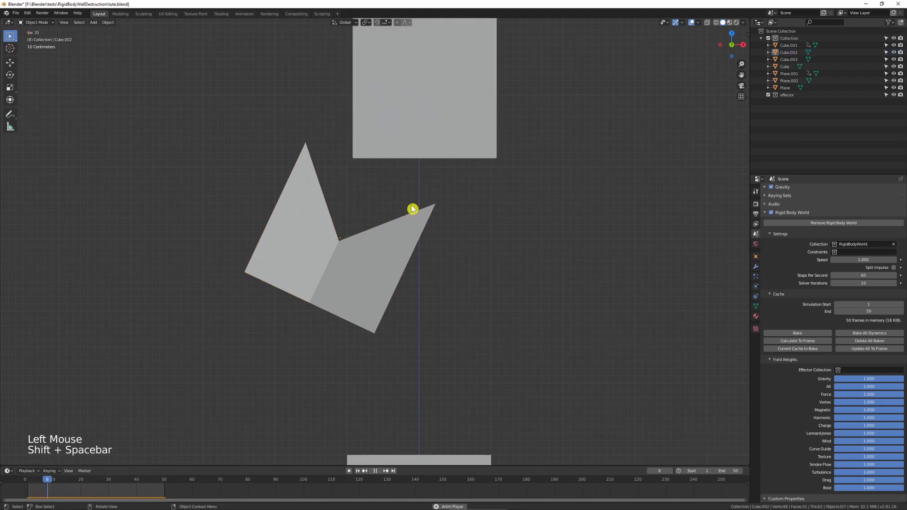
pyautogui.hotkey('shift', 'space')
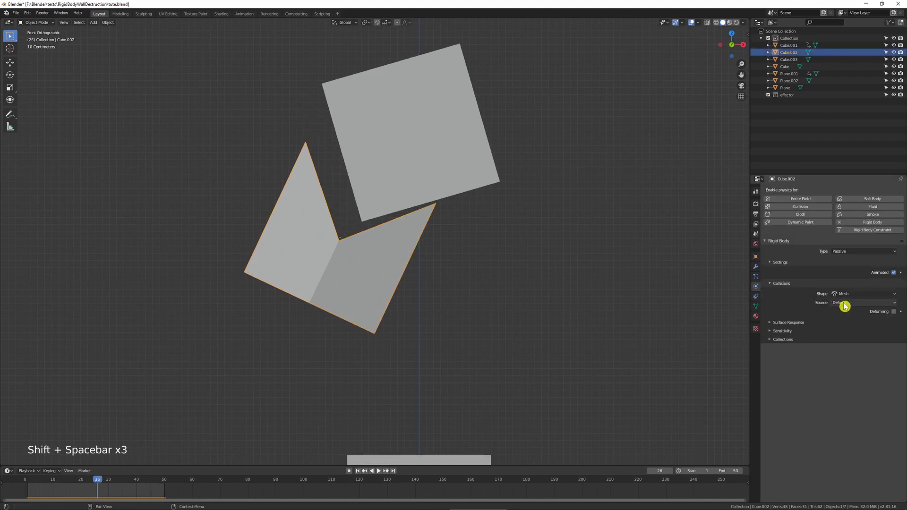
# - Review the Base, Deform and Final choices for the notched cube's collision Source, along with its Deforming option
pyautogui.click(844, 303)
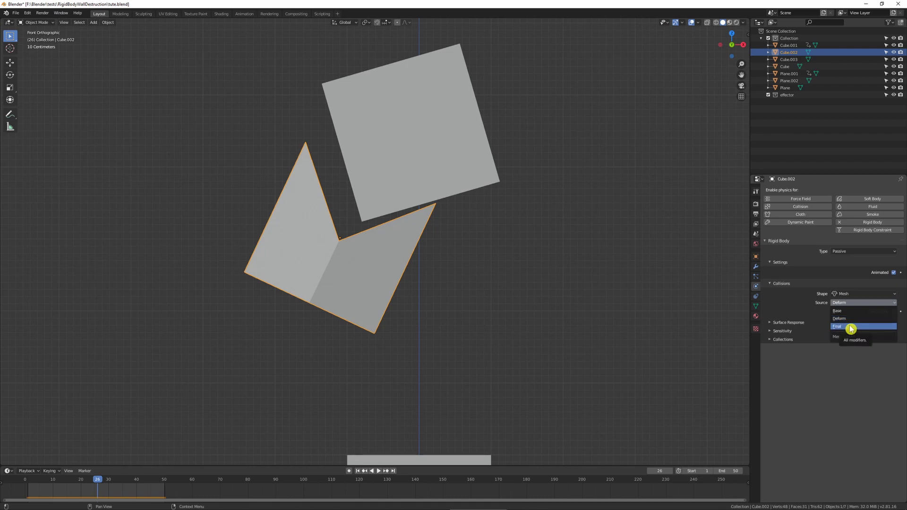
pyautogui.click(801, 303)
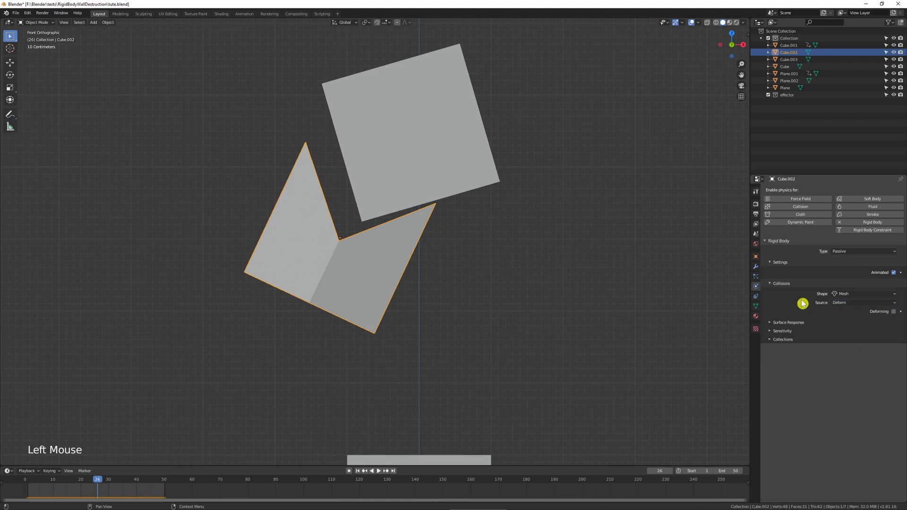
pyautogui.click(894, 312)
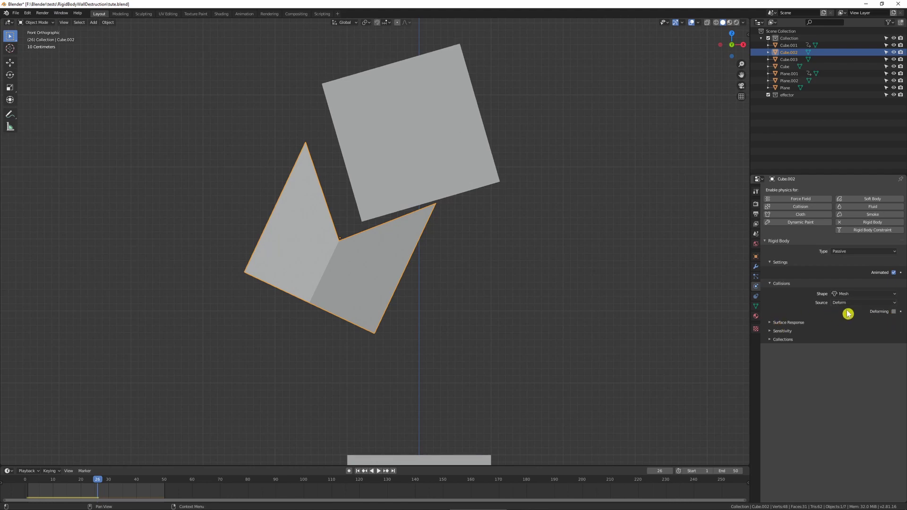
# - Test the notched cube's Surface Response in the playing simulation with Friction at 1.000 and at 0.000
pyautogui.click(768, 324)
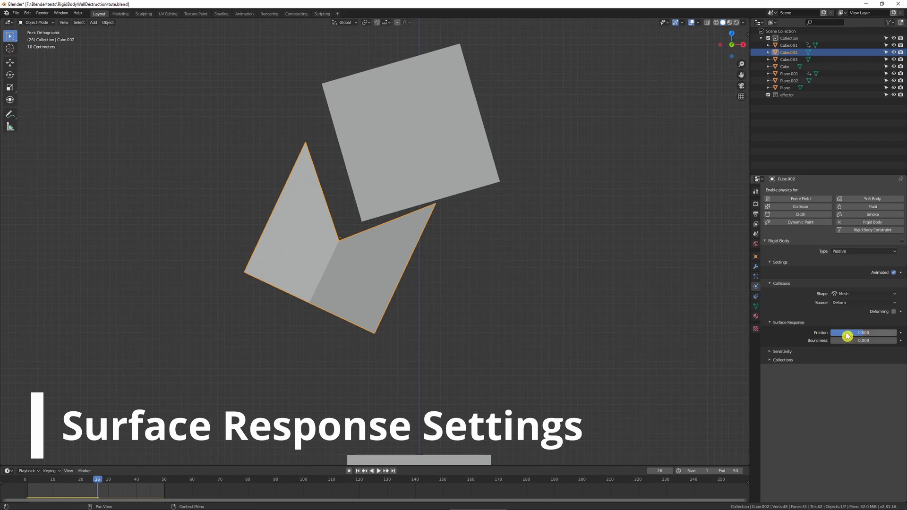
pyautogui.moveTo(846, 335); pyautogui.dragTo(897, 332)
pyautogui.hotkey('shift', 'space')
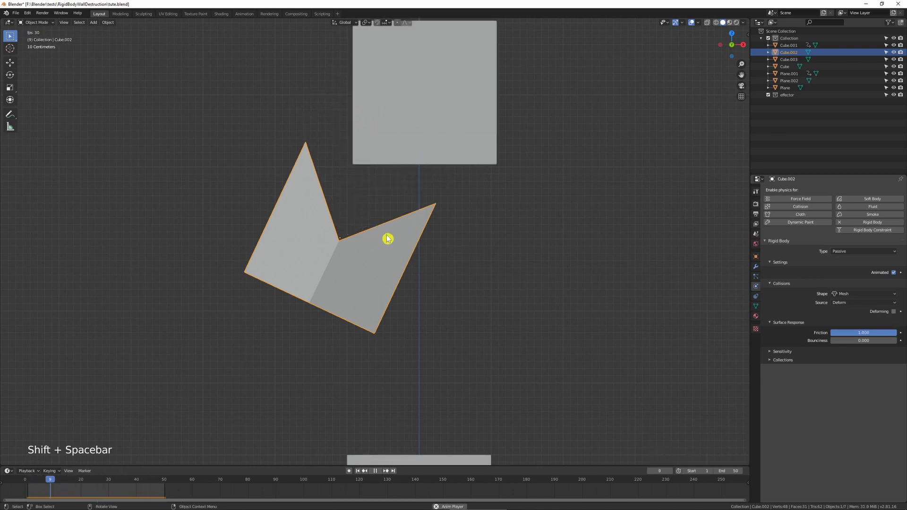
pyautogui.moveTo(873, 336); pyautogui.dragTo(846, 334)
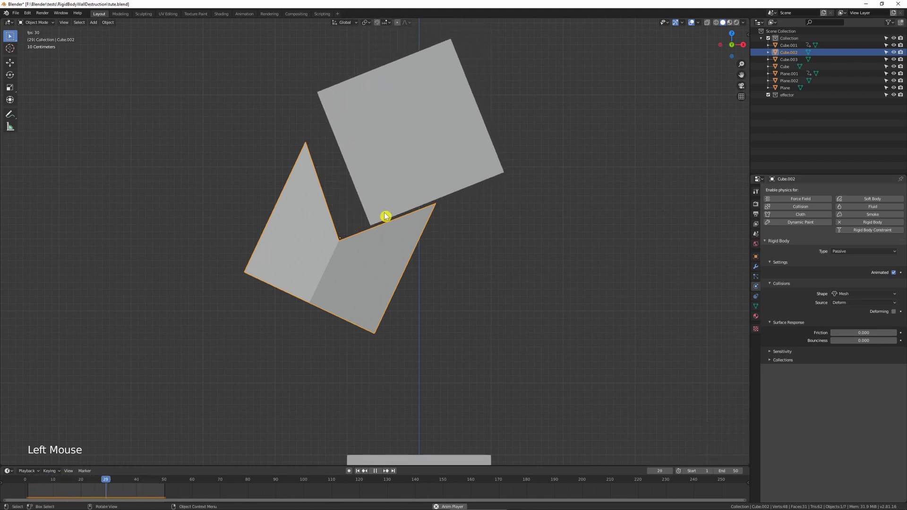
# - Set Bounciness to 0.138 on the top cube and to 0.212 on the notched cube, with the notched cube's Friction at 0.540
pyautogui.moveTo(845, 329)
pyautogui.mouseDown()
pyautogui.moveTo(864, 345)
pyautogui.moveTo(393, 258)
pyautogui.moveTo(840, 346)
pyautogui.mouseUp()
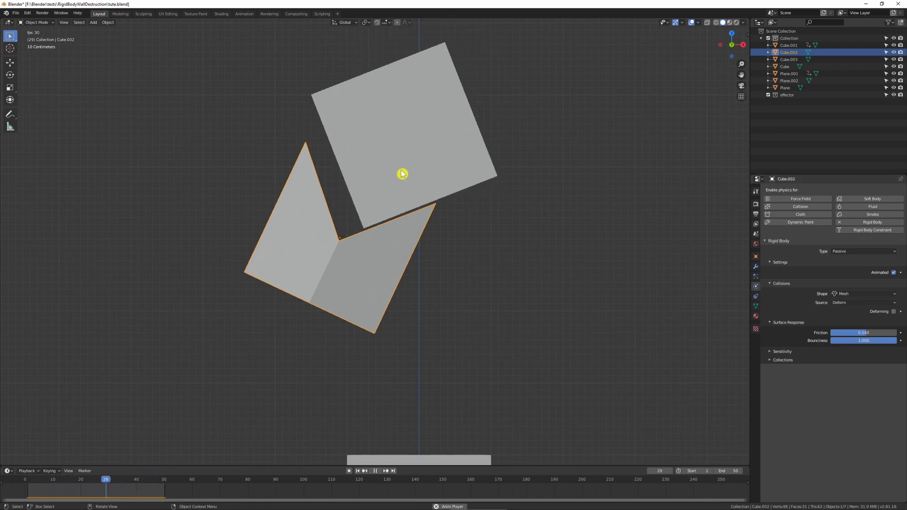
pyautogui.click(378, 161)
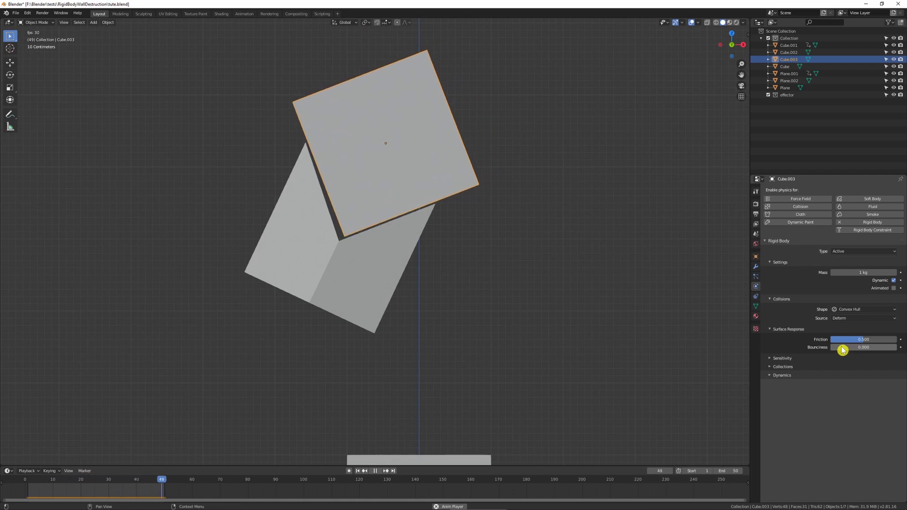
pyautogui.moveTo(842, 349)
pyautogui.mouseDown()
pyautogui.moveTo(895, 348)
pyautogui.moveTo(840, 350)
pyautogui.moveTo(897, 340)
pyautogui.moveTo(844, 340)
pyautogui.mouseUp()
pyautogui.click(396, 267)
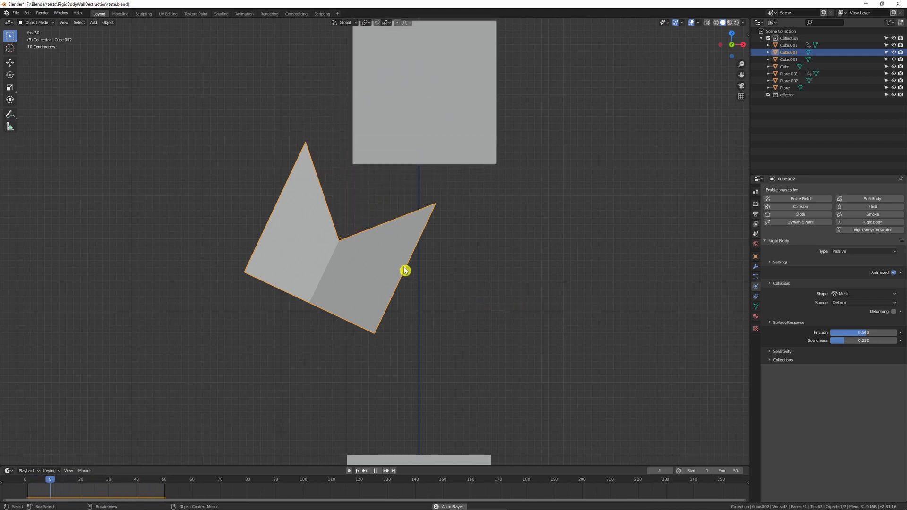
# - Expand the notched cube's Sensitivity settings and read in the browser's Blender 2.81 Manual which shapes embed the collision margin
pyautogui.click(779, 351)
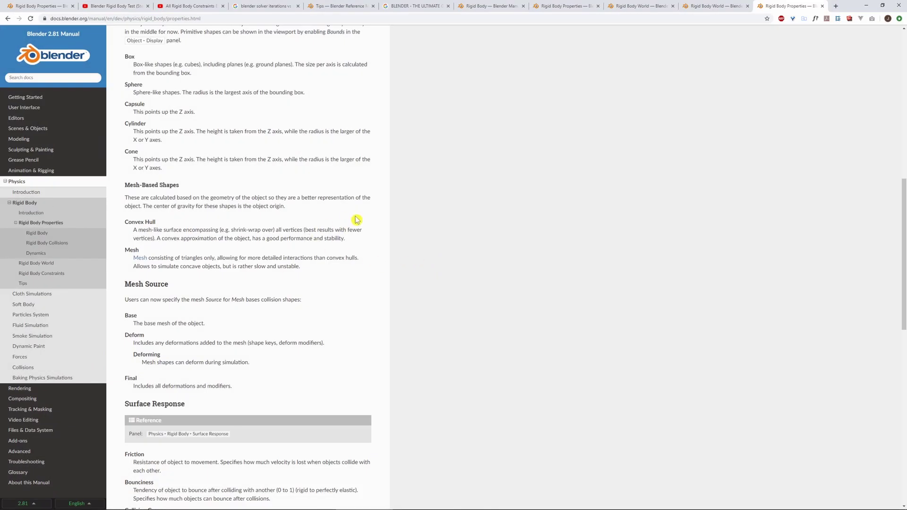
pyautogui.scroll(-8, 391, 207)
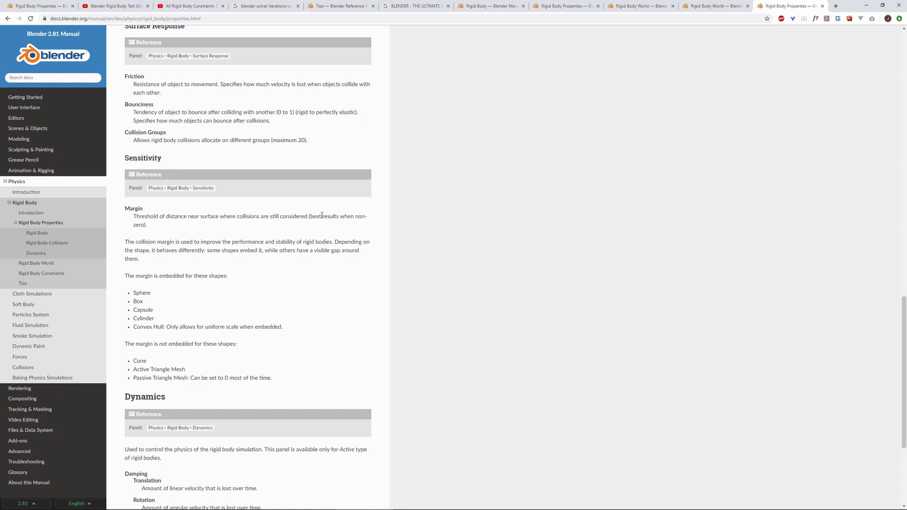
pyautogui.scroll(-1, 139, 194)
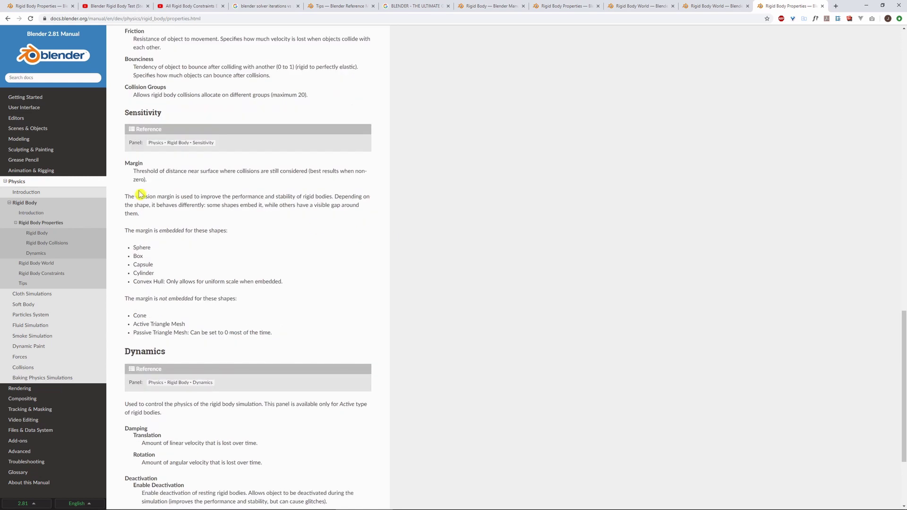
pyautogui.moveTo(191, 199); pyautogui.dragTo(322, 197)
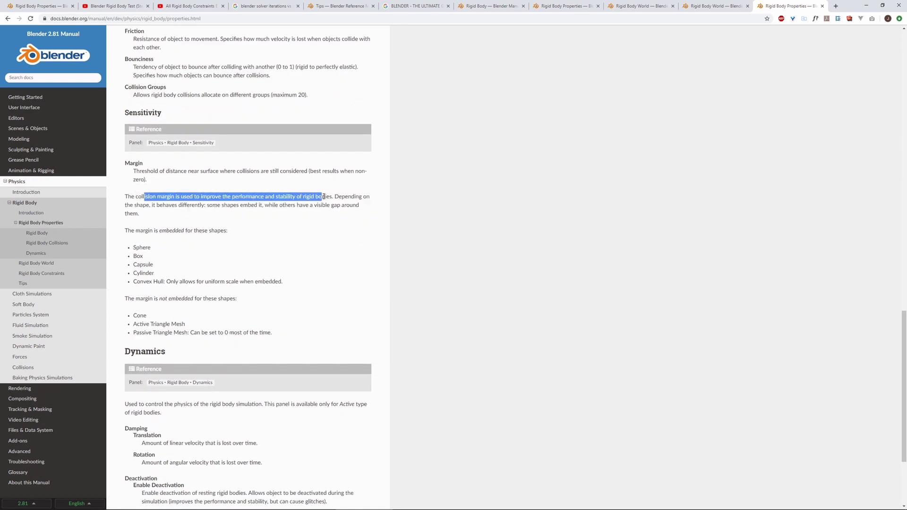
pyautogui.click(247, 198)
pyautogui.moveTo(134, 205); pyautogui.dragTo(284, 205)
pyautogui.click(283, 205)
pyautogui.scroll(-1, 212, 217)
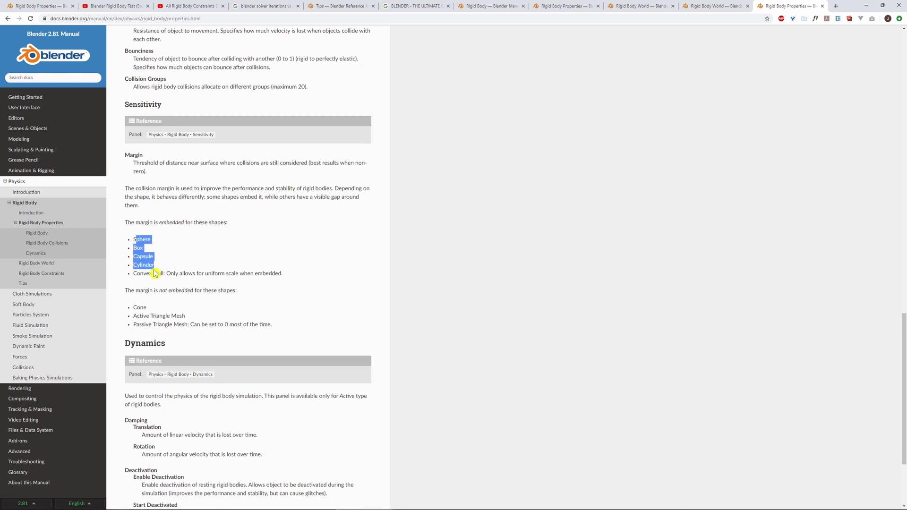
pyautogui.click(147, 255)
pyautogui.scroll(-1, 259, 231)
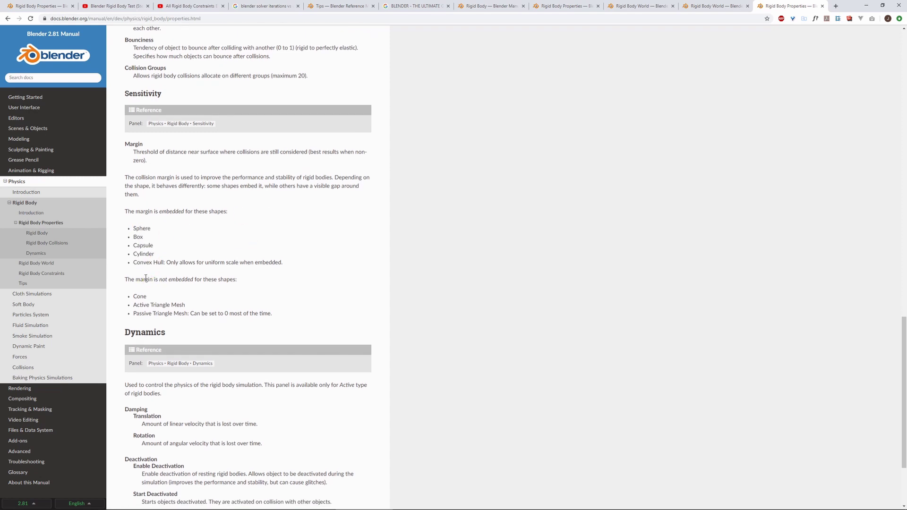
pyautogui.click(200, 280)
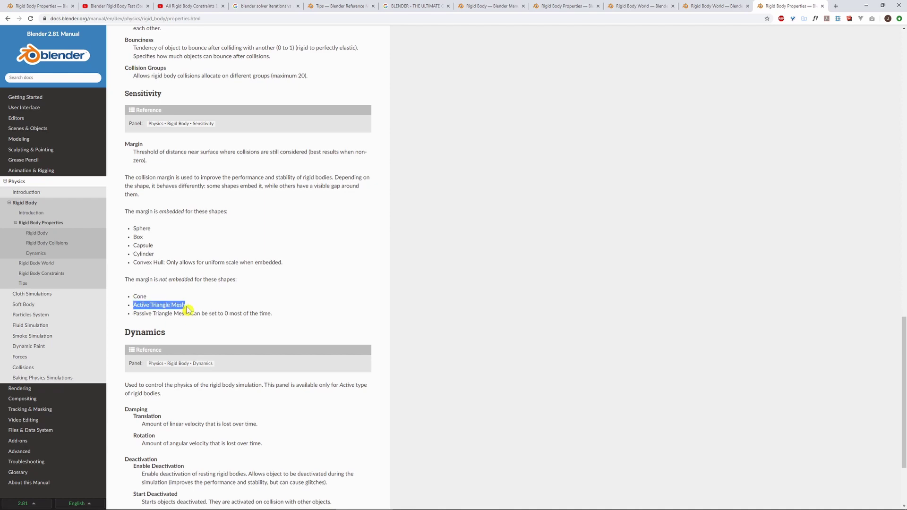
pyautogui.moveTo(185, 314); pyautogui.dragTo(131, 297)
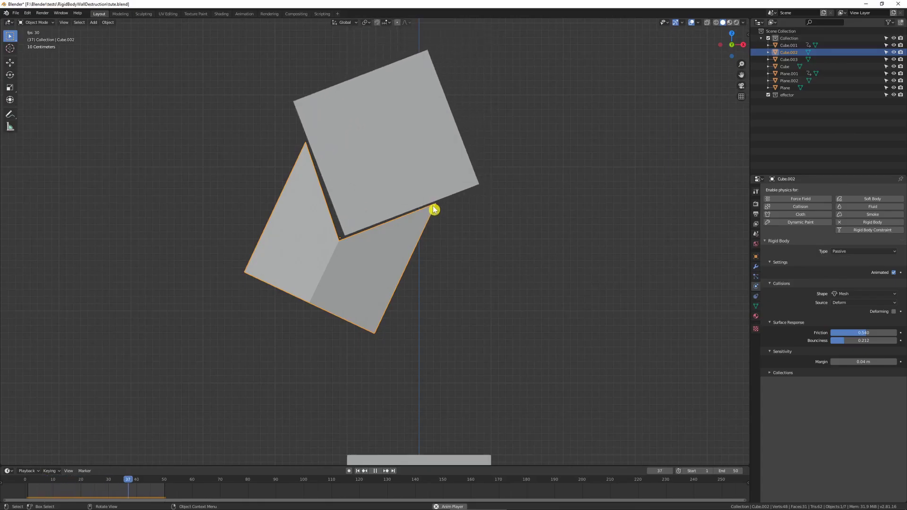
# - Back in Blender, try a collision Margin of 0.183 m on the notched cube and replay the simulation
pyautogui.hotkey('shift', 'space')
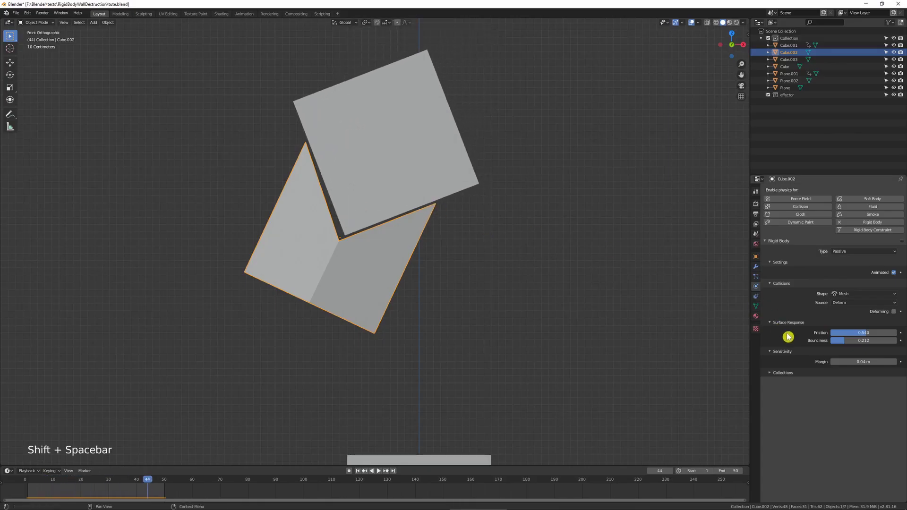
pyautogui.click(862, 362)
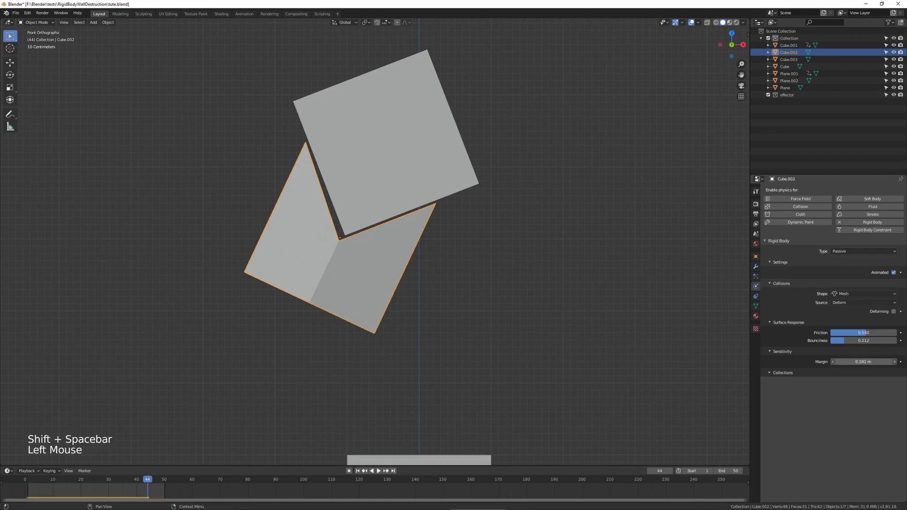
pyautogui.moveTo(862, 361); pyautogui.dragTo(864, 362)
pyautogui.hotkey('shift', 'space')
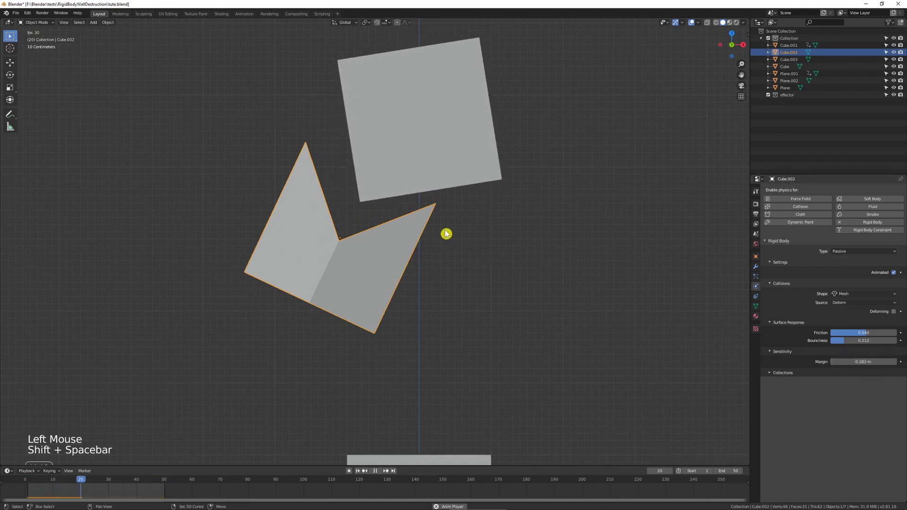
# - Annotate the collision gap along the notch and its upper corner, and replay the top cube's fall against the sketch
pyautogui.hotkey('shift', 'space')
pyautogui.moveTo(433, 204)
pyautogui.mouseDown()
pyautogui.moveTo(428, 194)
pyautogui.moveTo(443, 200)
pyautogui.moveTo(355, 215)
pyautogui.mouseUp()
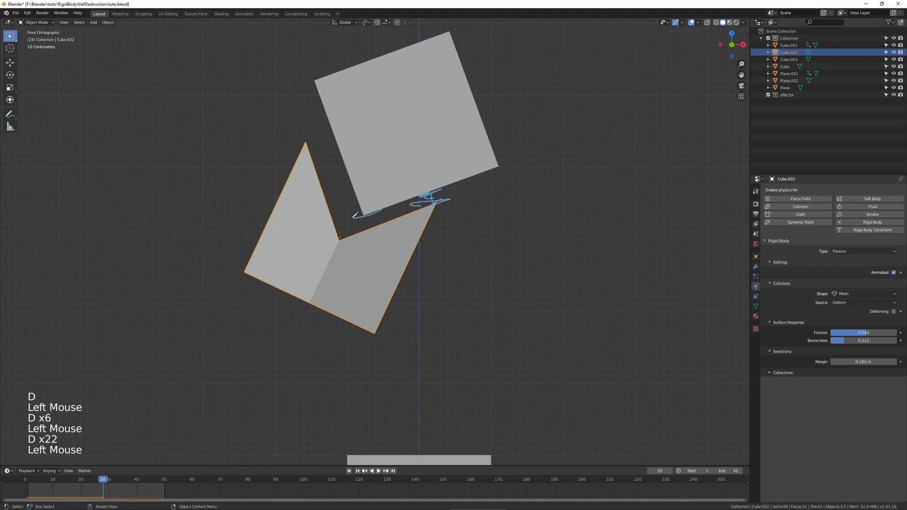
pyautogui.hotkey('shift', 'space')
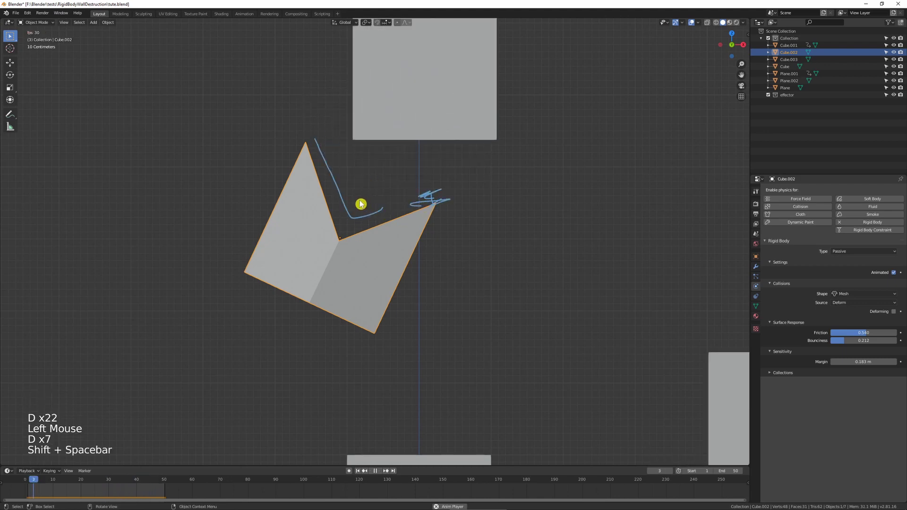
pyautogui.hotkey('shift', 'space')
# - Set the notched cube's collision Margin to 0.001 m and replay the simulation
pyautogui.click(867, 361)
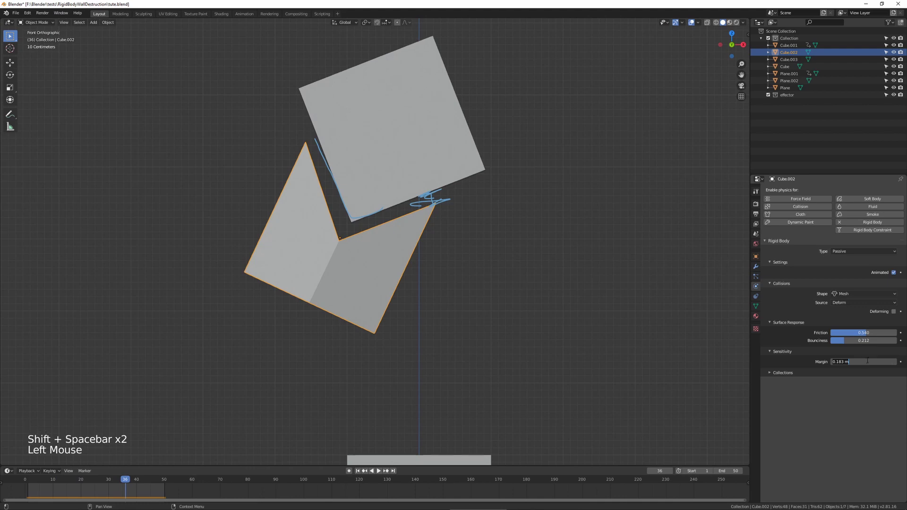
pyautogui.write('00')
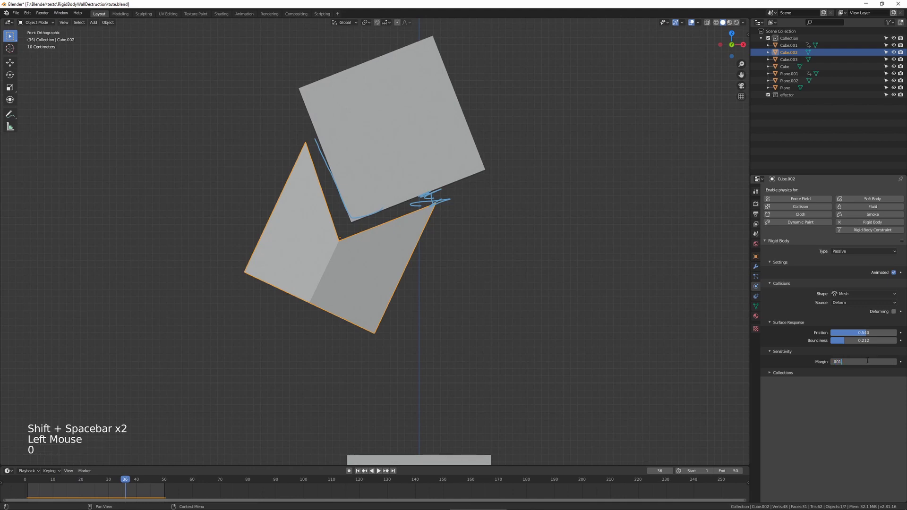
pyautogui.hotkey('shift', 'space')
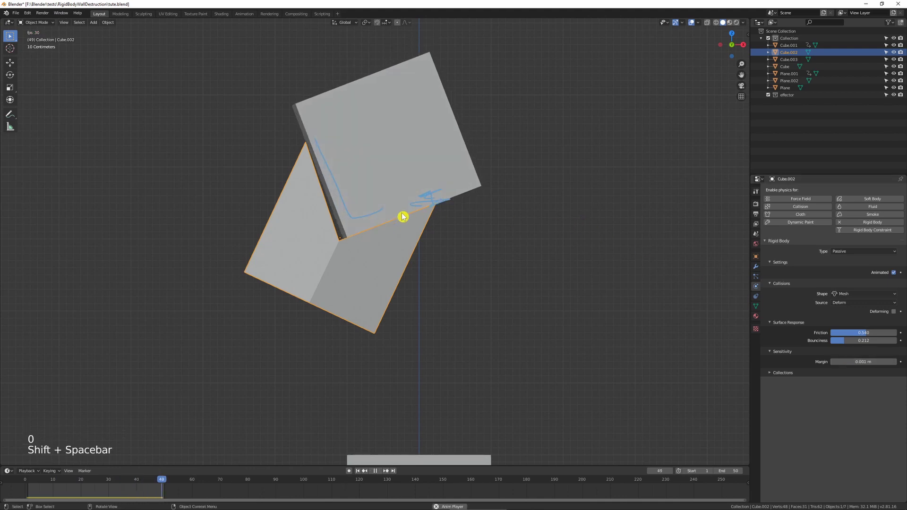
pyautogui.hotkey('shift', 'space')
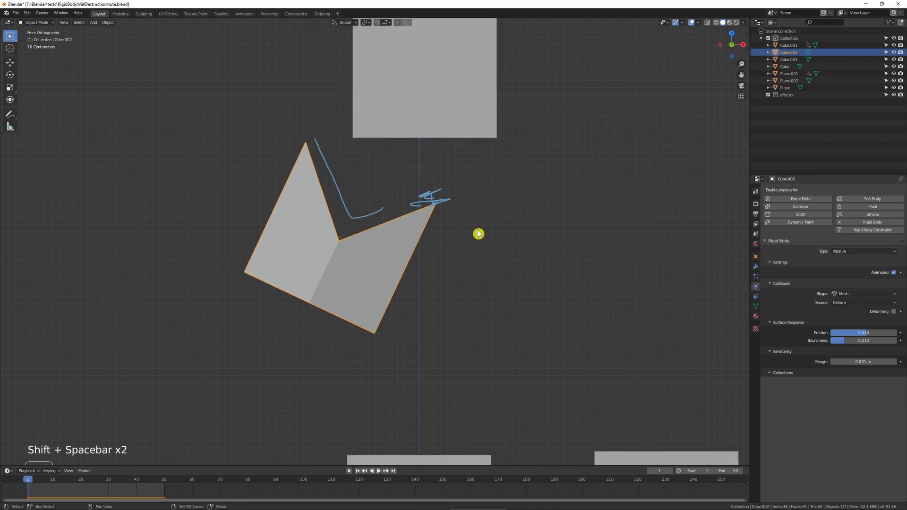
# - Try a Margin of 0 m on the notched cube in a replay, and set it back to 0.001 m
pyautogui.click(864, 361)
pyautogui.hotkey('shift', 'space')
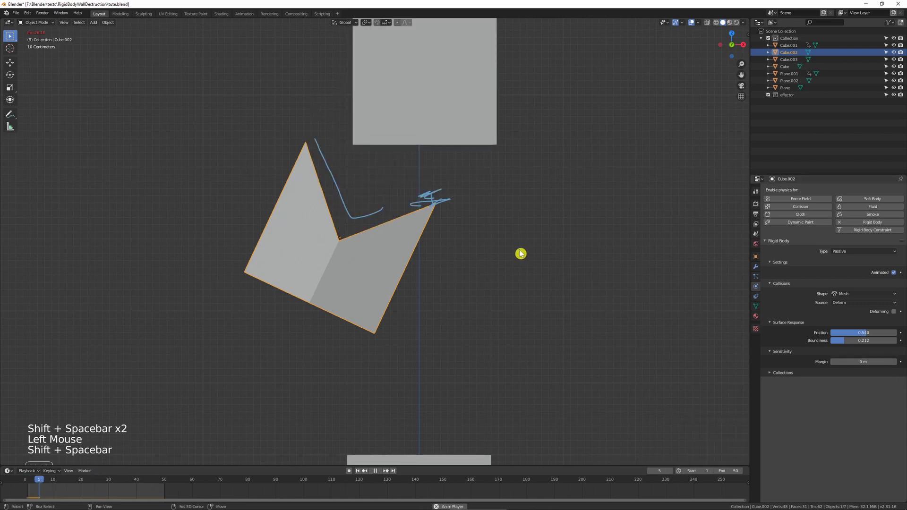
pyautogui.hotkey('shift', 'space')
pyautogui.click(855, 361)
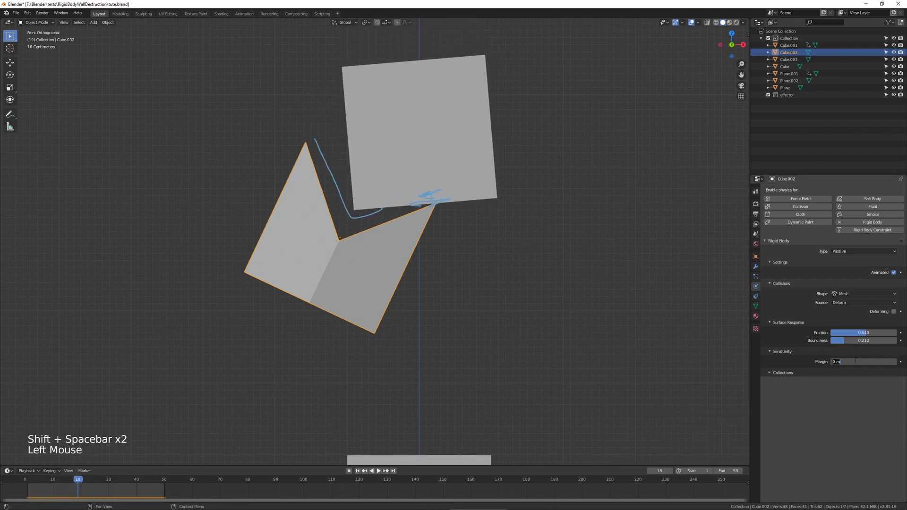
pyautogui.write('0.001')
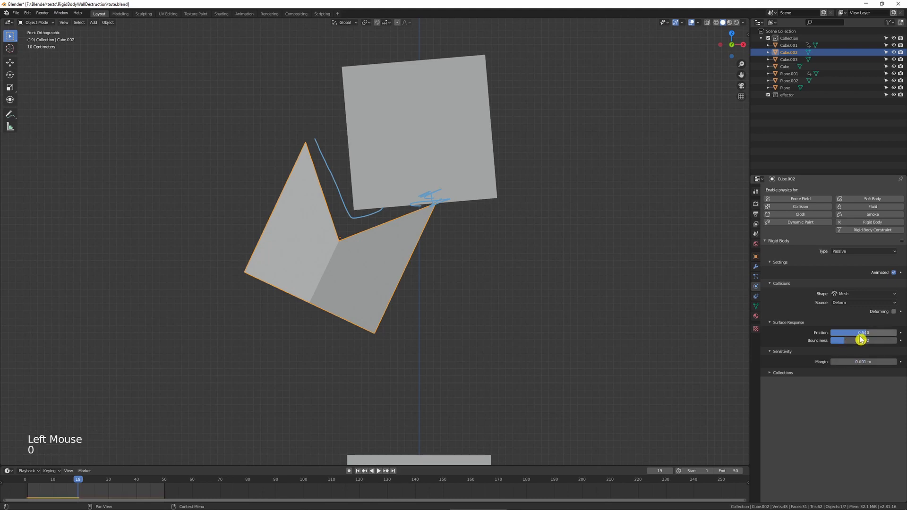
pyautogui.press('Return')
# - Delete the annotation layer with the sketched gap lines
pyautogui.press('n')
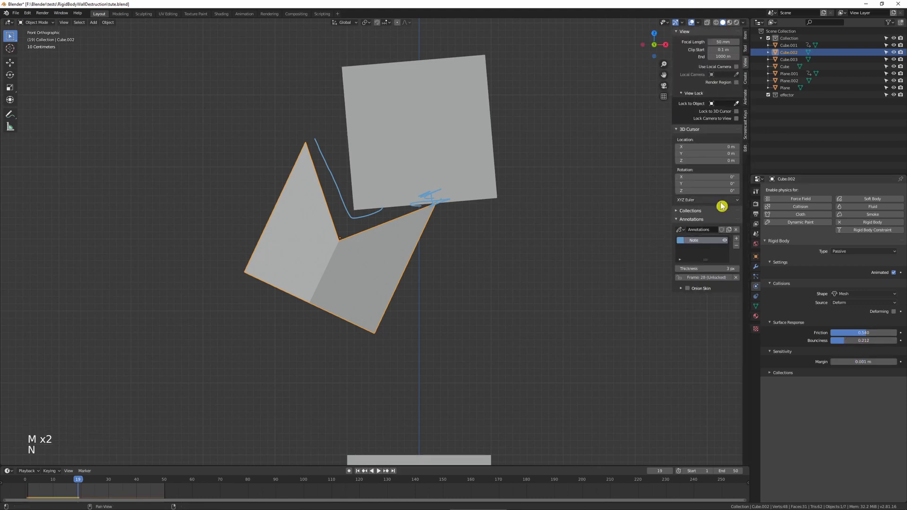
pyautogui.click(737, 249)
pyautogui.press('n')
# - Move the notched cube to the second rigid body collision collection and replay the simulation
pyautogui.click(768, 372)
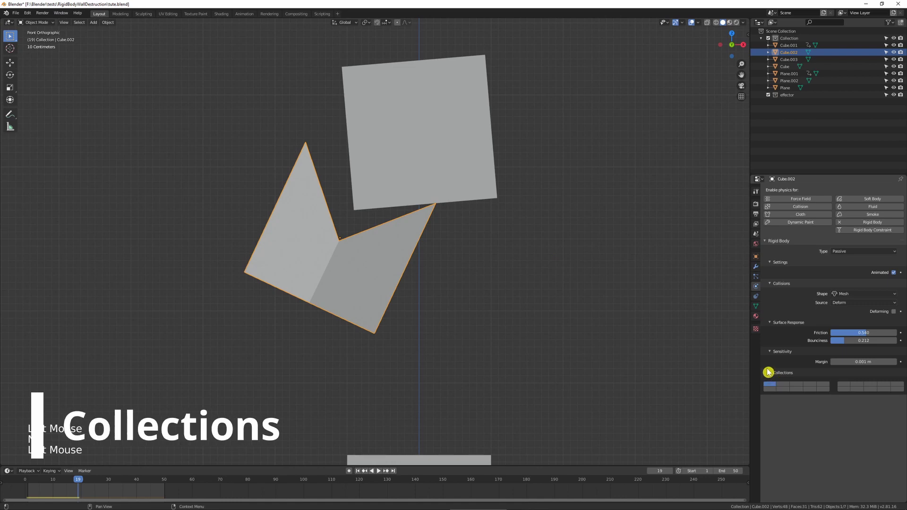
pyautogui.click(784, 386)
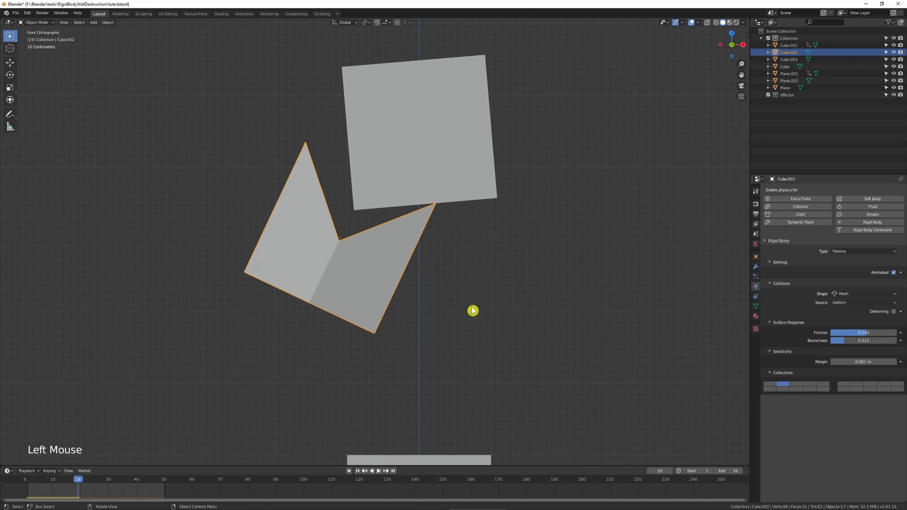
pyautogui.hotkey('shift', 'space')
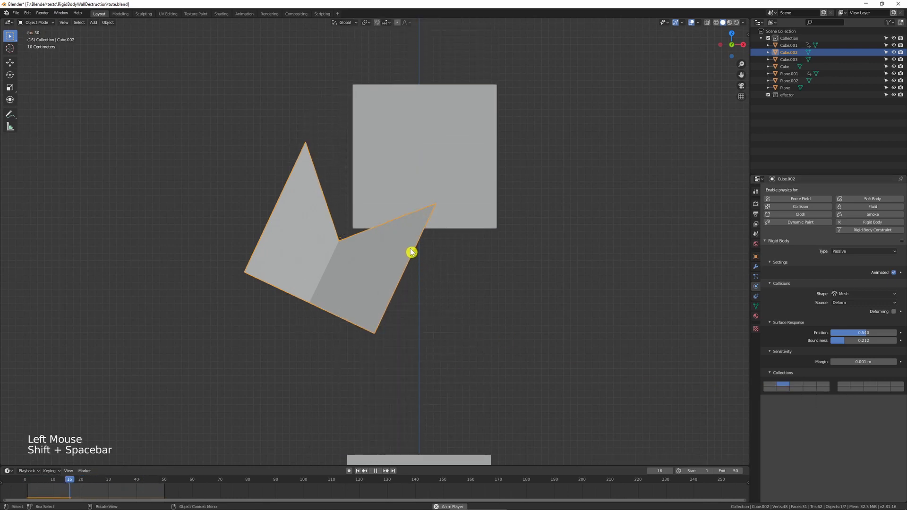
# - Assign the top cube to the second rigid body collision collection too and replay the simulation
pyautogui.click(432, 155)
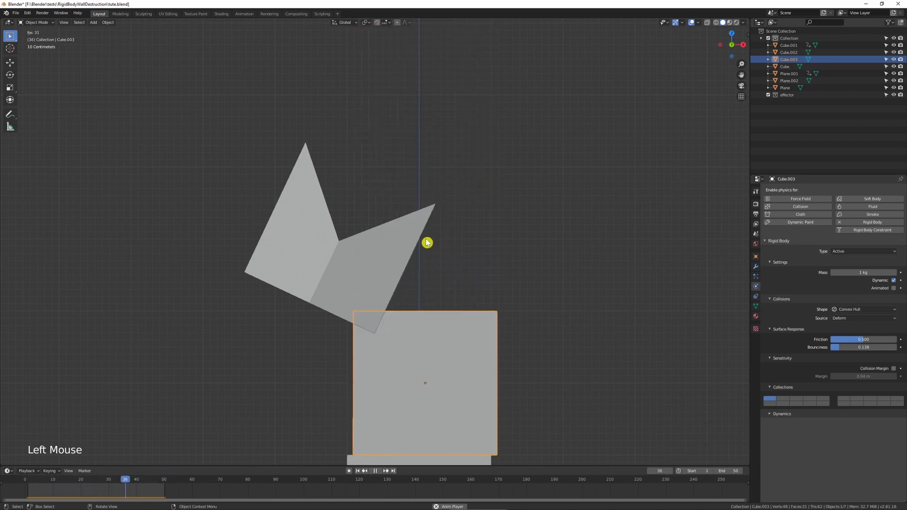
pyautogui.hotkey('shift', 'space')
pyautogui.click(780, 399)
pyautogui.hotkey('shift', 'space')
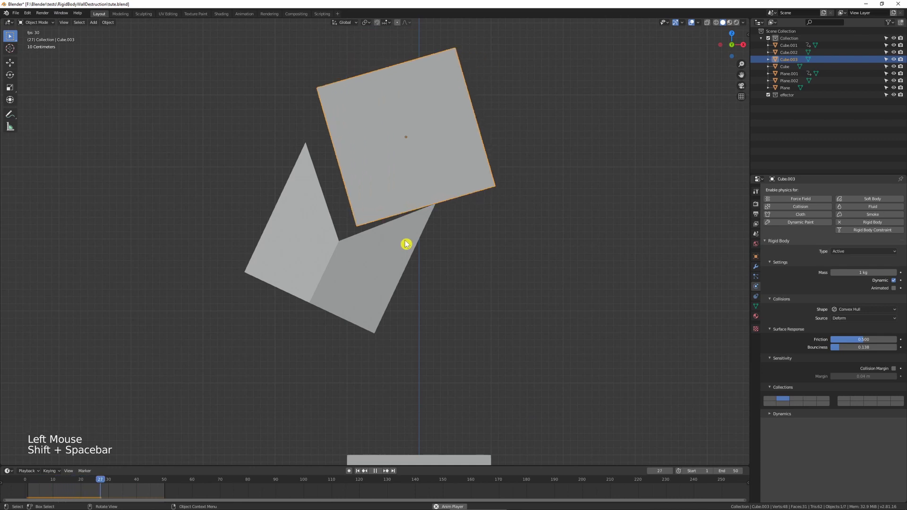
# - Return the top cube and the notched cube to the first rigid body collision collection and replay the simulation
pyautogui.click(769, 399)
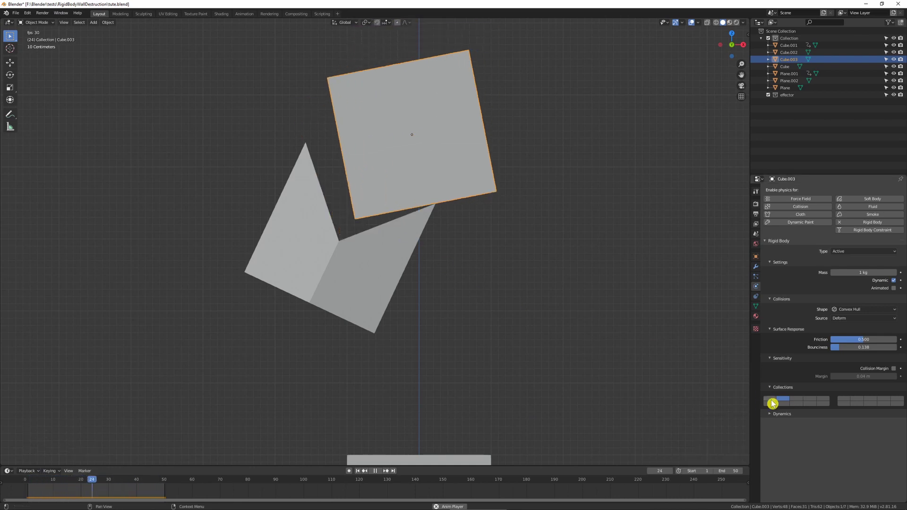
pyautogui.hotkey('shift', 'space')
pyautogui.click(359, 308)
pyautogui.hotkey('shift', 'space')
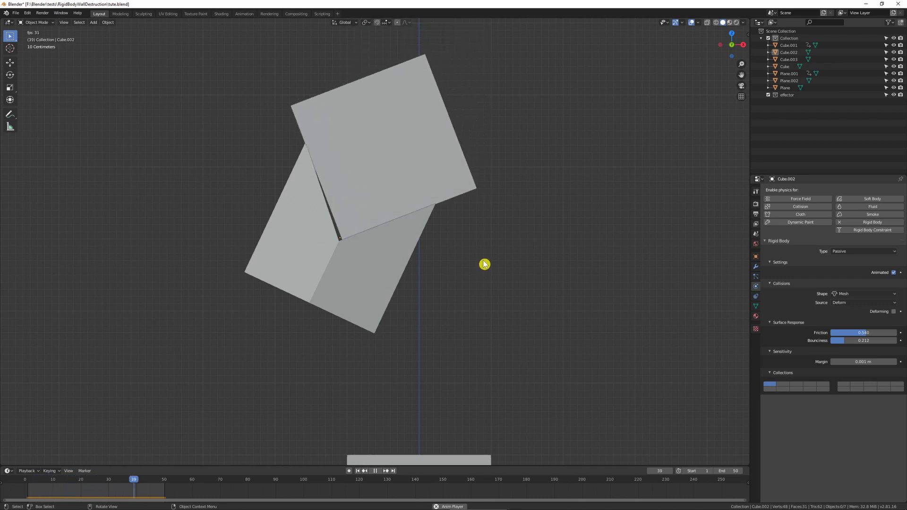
pyautogui.hotkey('shift', 'space')
pyautogui.hotkey('ctrl', 'z')
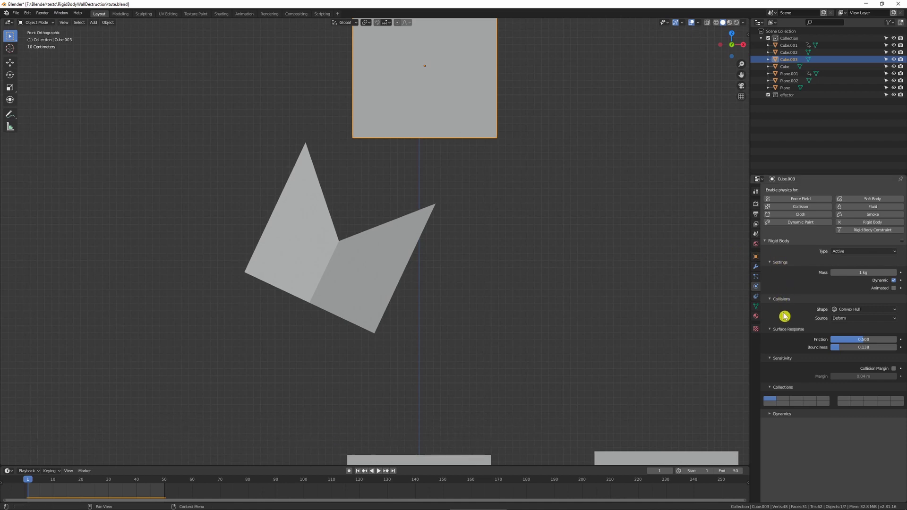
pyautogui.click(873, 341)
pyautogui.click(497, 279)
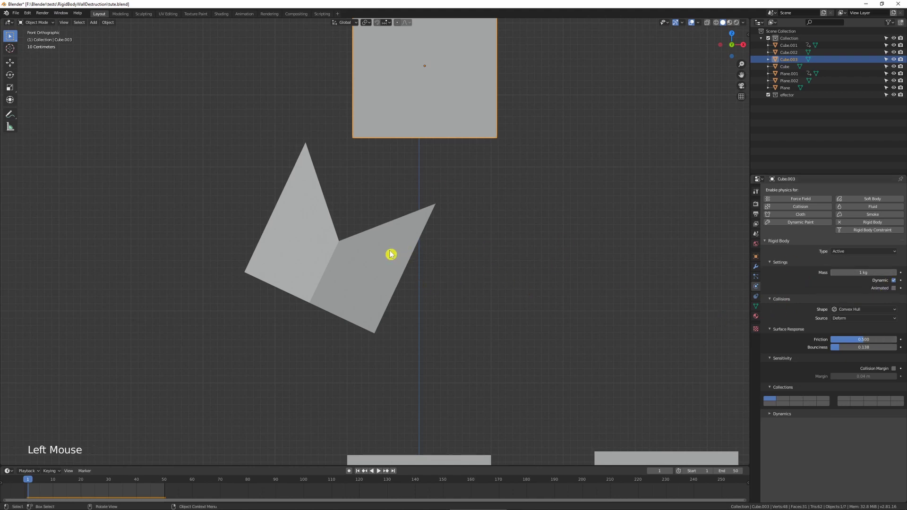
pyautogui.click(411, 97)
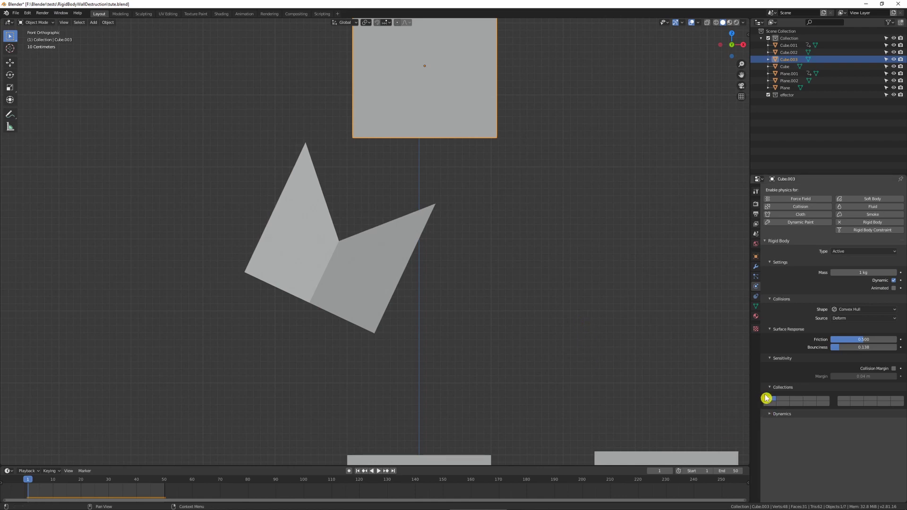
# - Expand the top cube's Dynamics settings, set Damping Translation to 1.000 and play the simulation
pyautogui.click(771, 414)
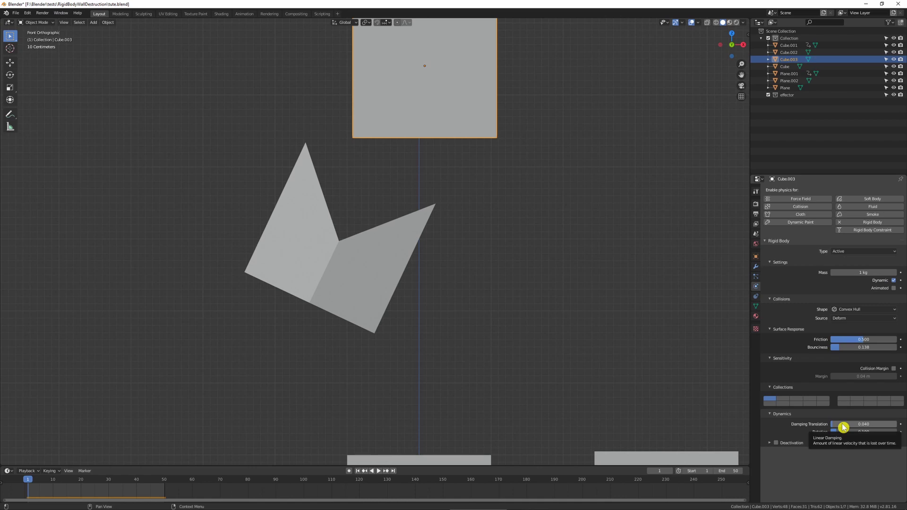
pyautogui.moveTo(840, 427); pyautogui.dragTo(870, 427)
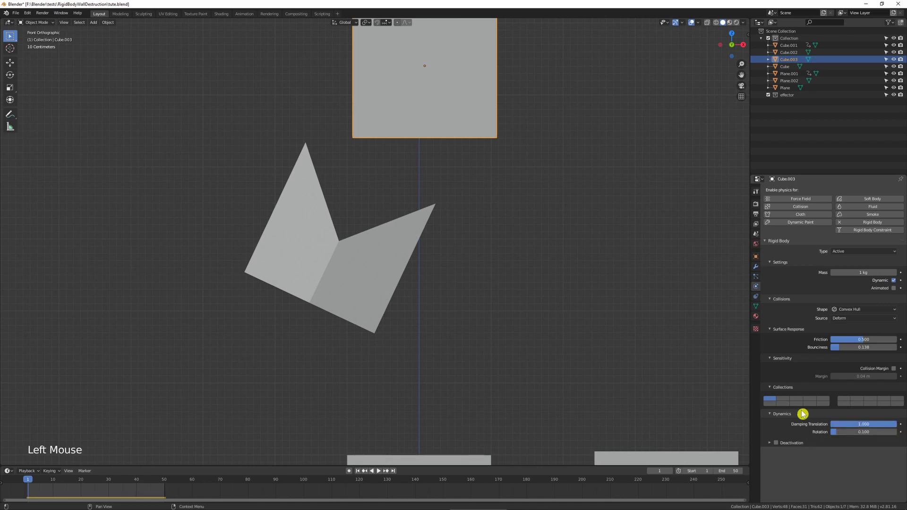
pyautogui.hotkey('shift', 'space')
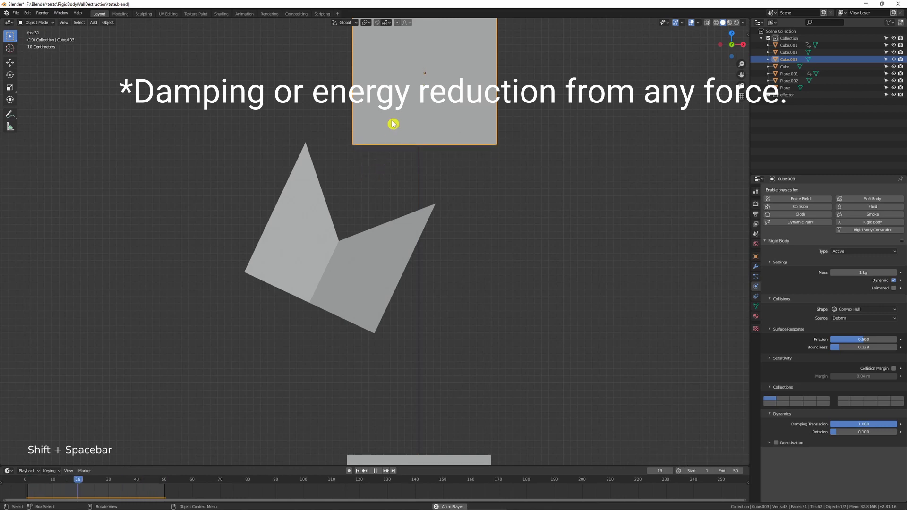
# - Set the top cube's Damping Translation to 0.122, and try Rotation damping at 1.000 before setting it to 0.138 during playback
pyautogui.moveTo(881, 424); pyautogui.dragTo(868, 425)
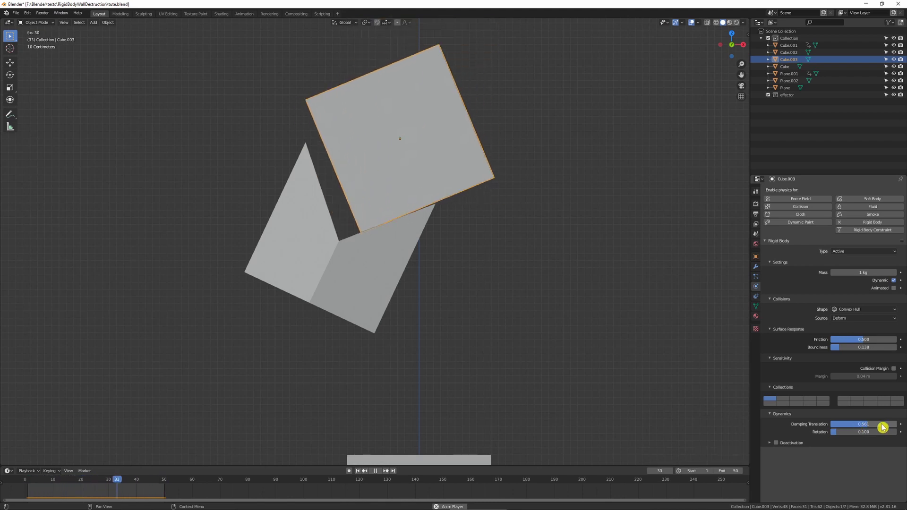
pyautogui.rightClick(854, 425)
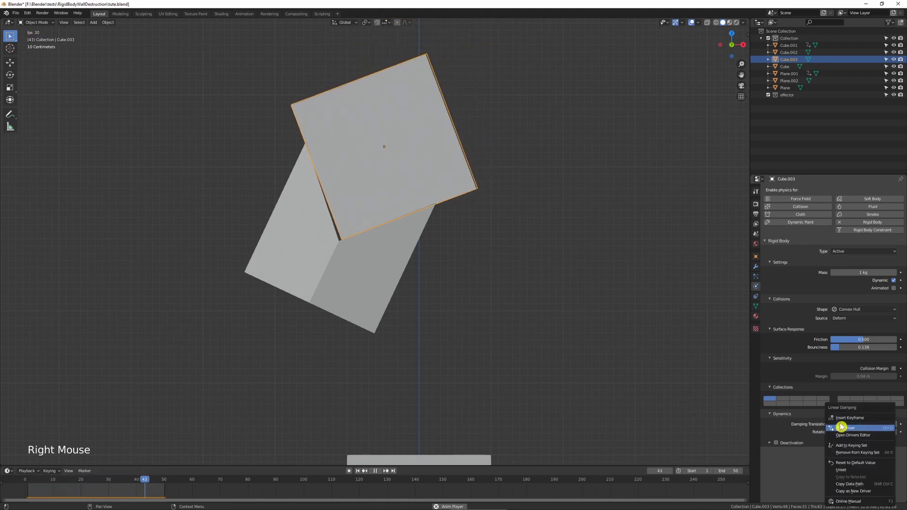
pyautogui.click(793, 469)
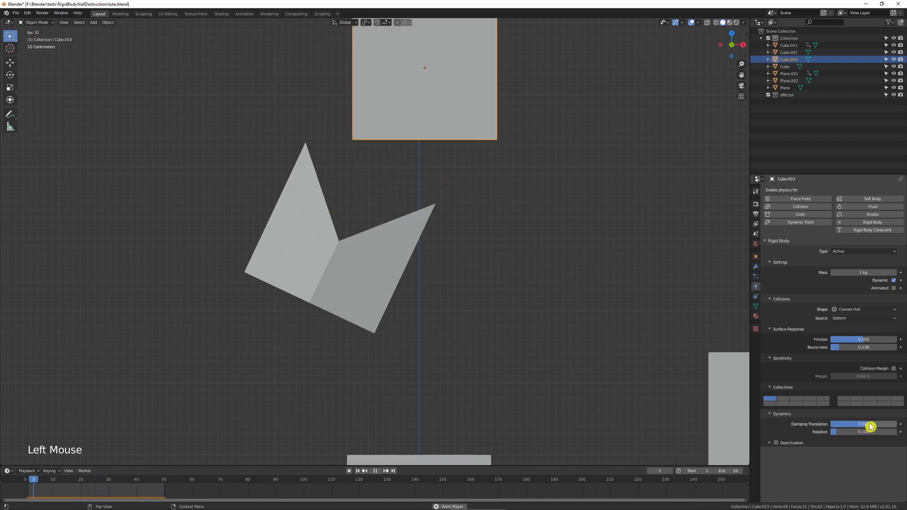
pyautogui.moveTo(869, 424); pyautogui.dragTo(895, 432)
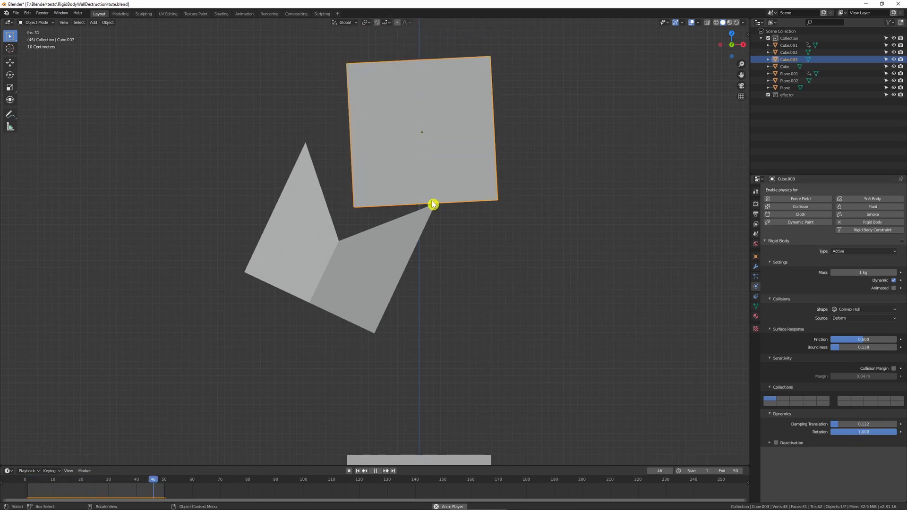
pyautogui.hotkey('ctrl', 'v')
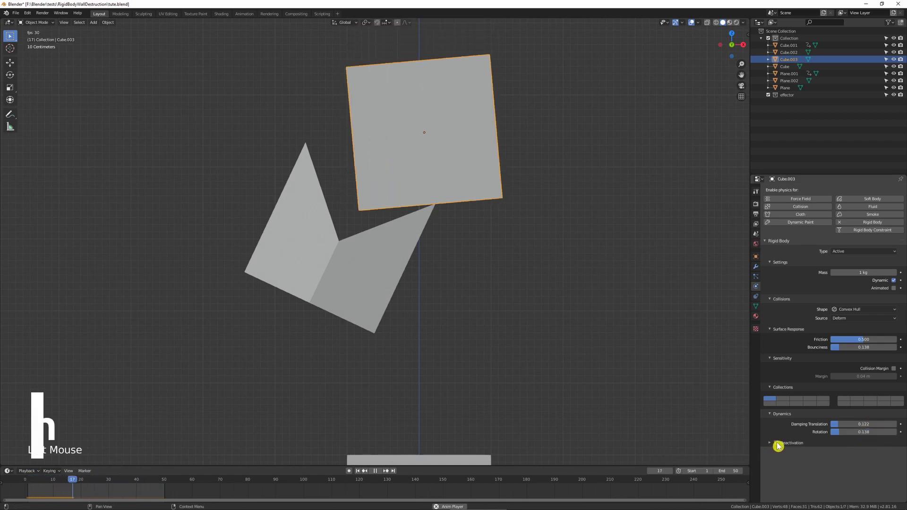
# - Enable Deactivation with Start Deactivated for the top cube, and return the stopped simulation to the first frame
pyautogui.click(769, 442)
pyautogui.click(775, 442)
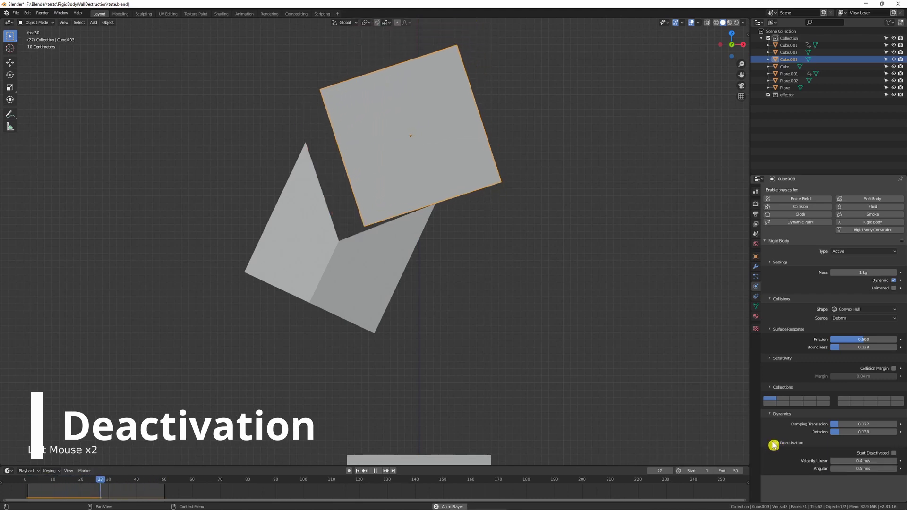
pyautogui.click(892, 453)
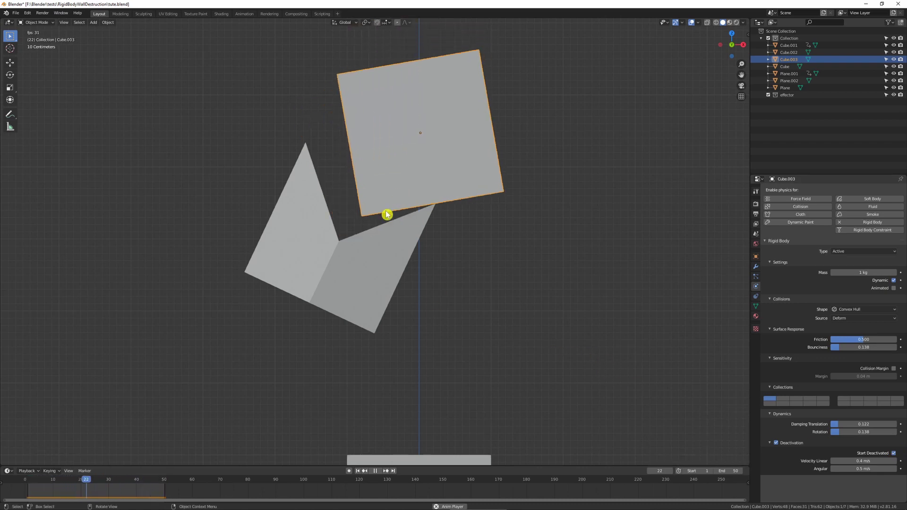
pyautogui.hotkey('shift', 'space')
pyautogui.hotkey('shift', 'Left')
# - Try moving the top cube freely in the front view and undo the move
pyautogui.keyDown('shift'); pyautogui.moveTo(439, 215); pyautogui.dragTo(415, 151, button='middle'); pyautogui.keyUp('shift')
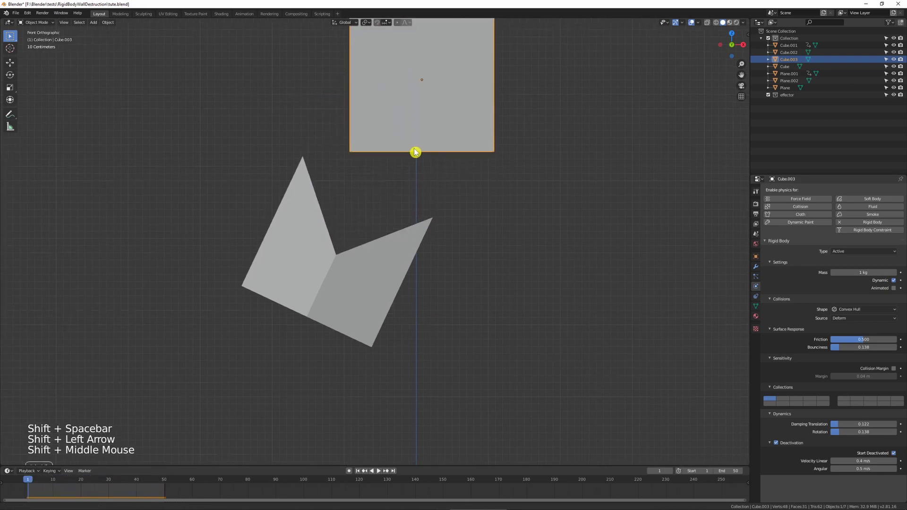
pyautogui.click(435, 137)
pyautogui.press('g')
pyautogui.click(521, 153)
pyautogui.hotkey('ctrl', 'z')
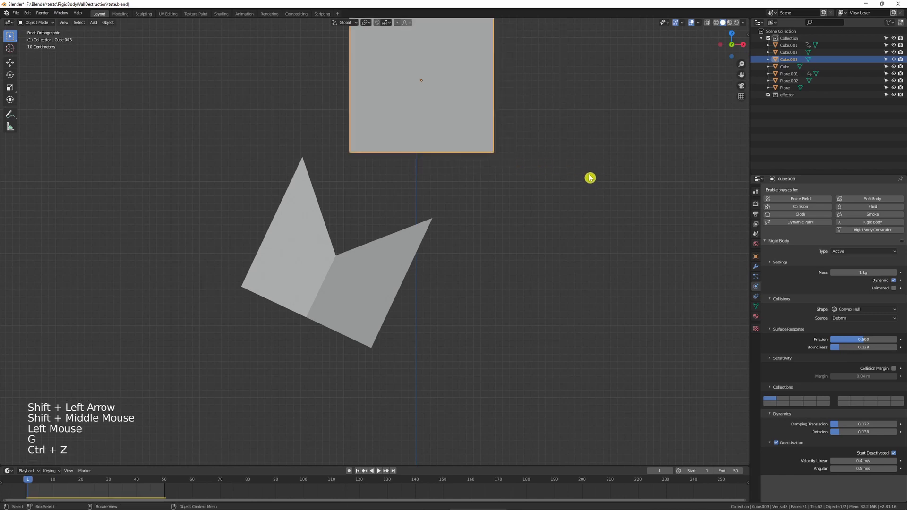
# - Replay the simulation with Start Deactivated enabled and return to the first frame
pyautogui.keyDown('shift'); pyautogui.moveTo(492, 170); pyautogui.dragTo(498, 187, button='middle'); pyautogui.keyUp('shift')
pyautogui.hotkey('shift', 'space')
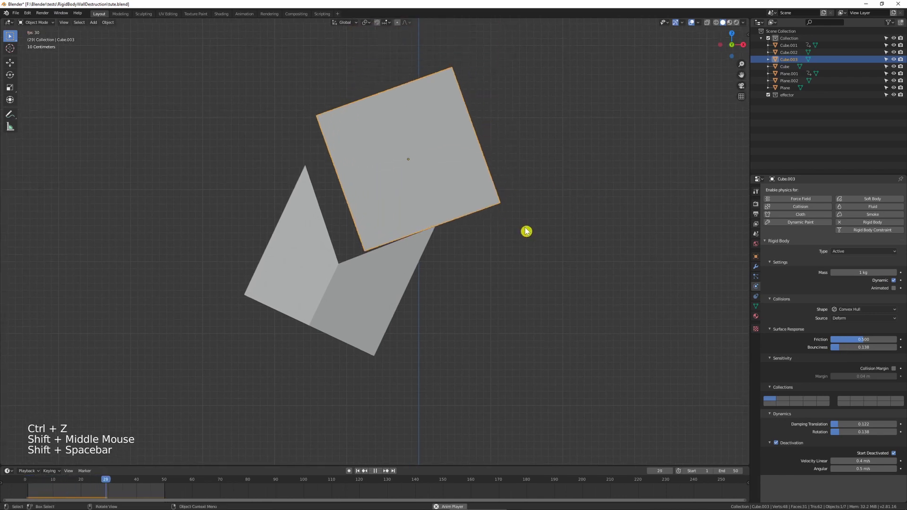
pyautogui.hotkey('shift', 'space')
pyautogui.hotkey('shift', 'Left')
# - Reselect the top cube to check its Deactivation settings, and clear the selection
pyautogui.click(412, 133)
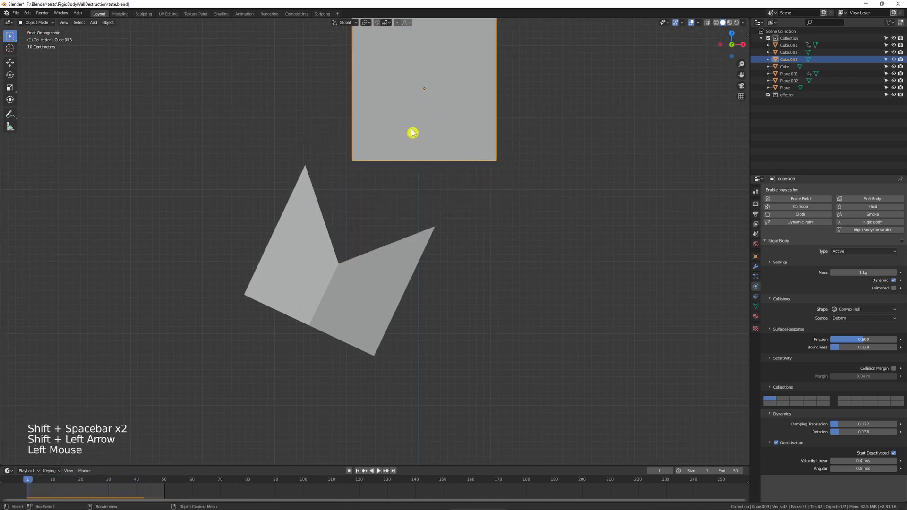
pyautogui.click(448, 158)
pyautogui.click(448, 158)
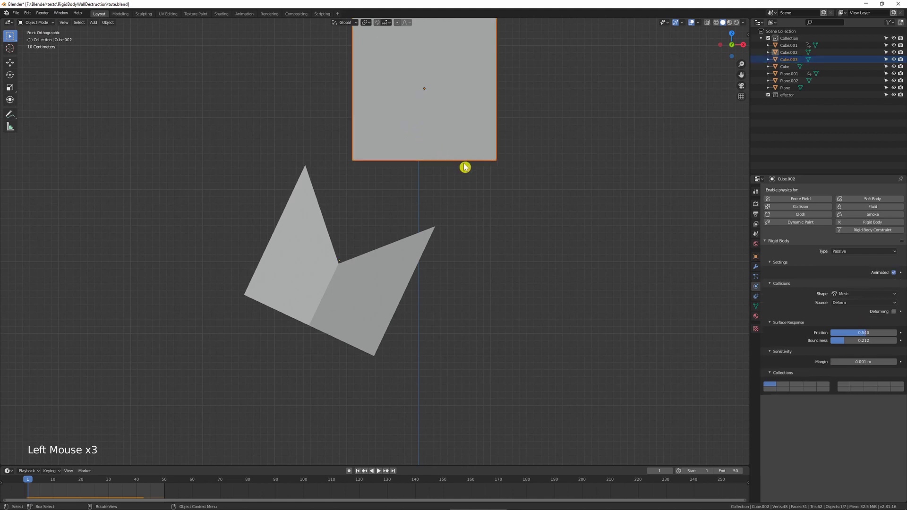
pyautogui.scroll(-4, 889, 459)
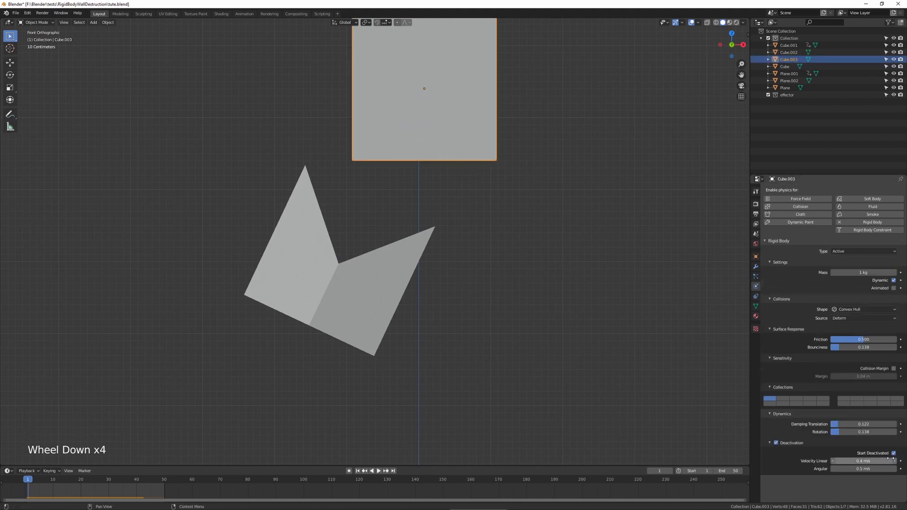
pyautogui.scroll(1, 890, 283)
pyautogui.click(447, 245)
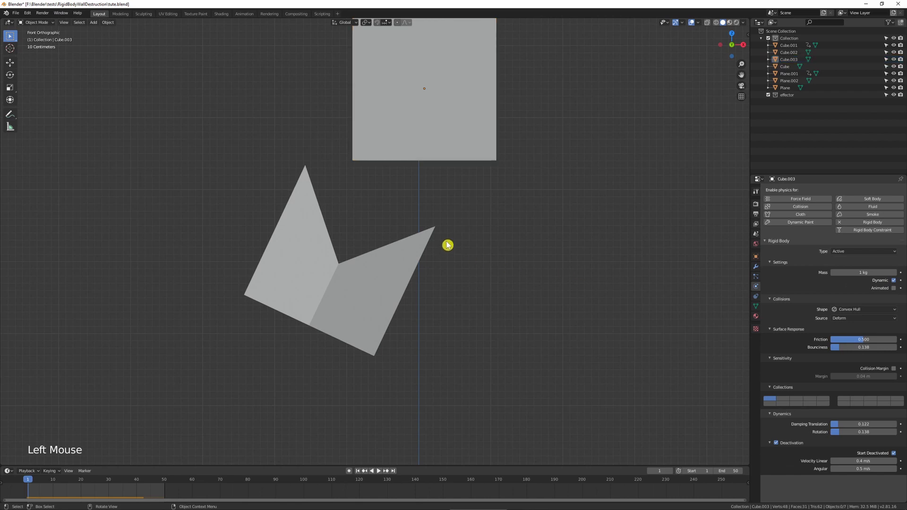
# - Replay the simulation in a wider perspective view of the cubes and return to the first frame
pyautogui.moveTo(447, 245)
pyautogui.mouseDown(button='middle')
pyautogui.moveTo(452, 236)
pyautogui.moveTo(443, 239)
pyautogui.mouseUp(button='middle')
pyautogui.hotkey('shift', 'space')
pyautogui.scroll(-6, 459, 271)
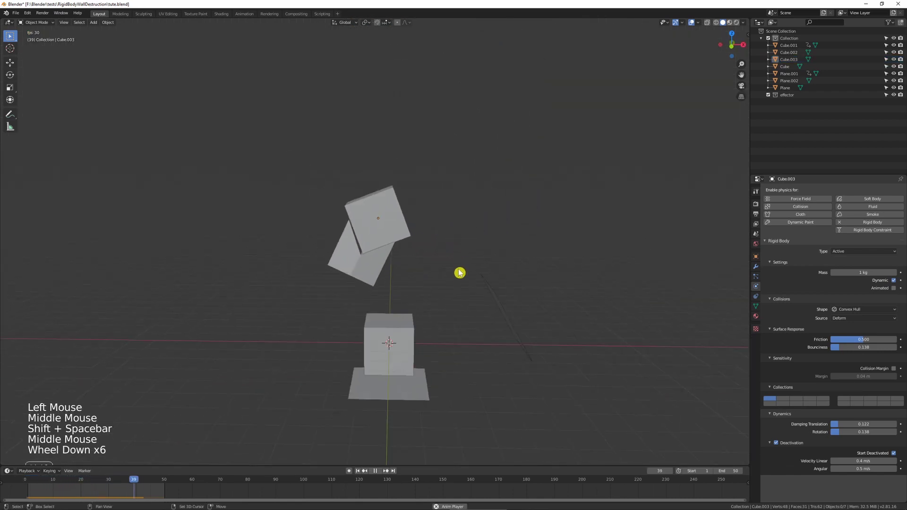
pyautogui.keyDown('shift'); pyautogui.moveTo(460, 271); pyautogui.dragTo(459, 285, button='middle'); pyautogui.keyUp('shift')
pyautogui.scroll(3, 449, 269)
pyautogui.scroll(-1, 449, 269)
pyautogui.scroll(1, 449, 269)
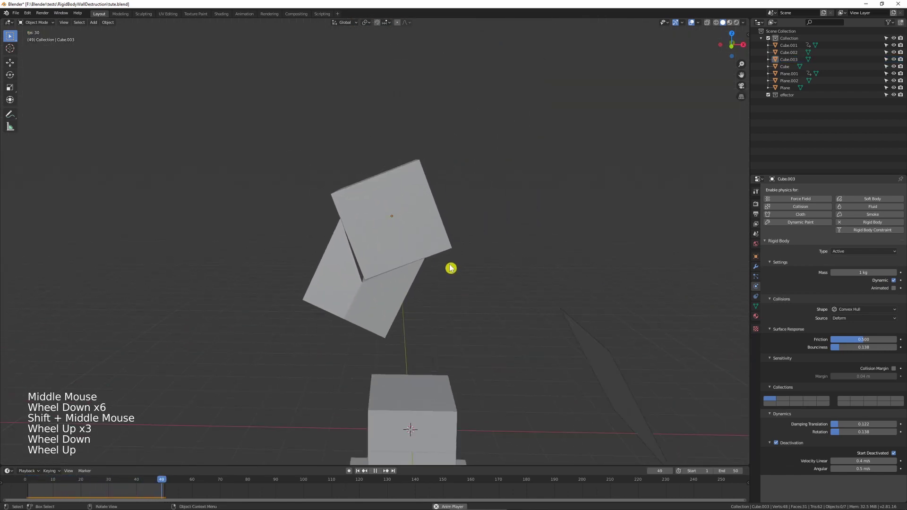
pyautogui.hotkey('shift', 'space')
pyautogui.hotkey('shift', 'Left')
# - Raise the top cube well above the notched cube and play the simulation briefly to test Start Deactivated
pyautogui.click(438, 205)
pyautogui.press('g')
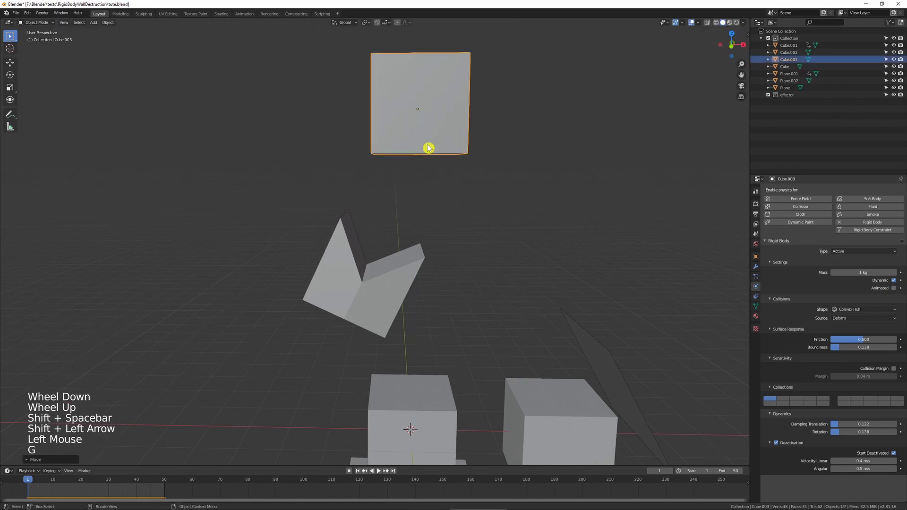
pyautogui.click(430, 147)
pyautogui.hotkey('shift', 'space')
pyautogui.hotkey('shift', 'space')
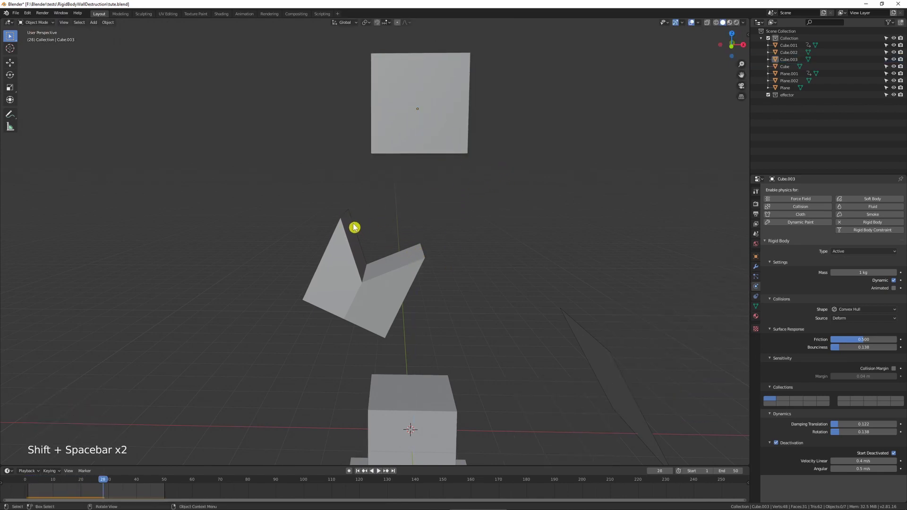
# - Lower the top cube along Z to just above the notched cube in front view, and replay the simulation
pyautogui.moveTo(400, 243); pyautogui.dragTo(401, 214, button='middle')
pyautogui.scroll(2, 400, 214)
pyautogui.click(423, 123)
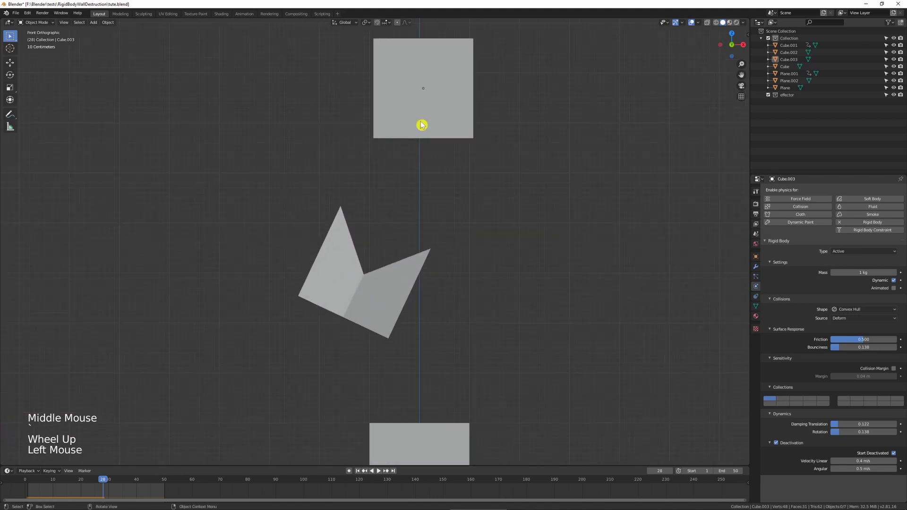
pyautogui.press('g')
pyautogui.press('z')
pyautogui.hotkey('shift', 'space')
pyautogui.hotkey('shift', 'space')
pyautogui.hotkey('shift', 'Left')
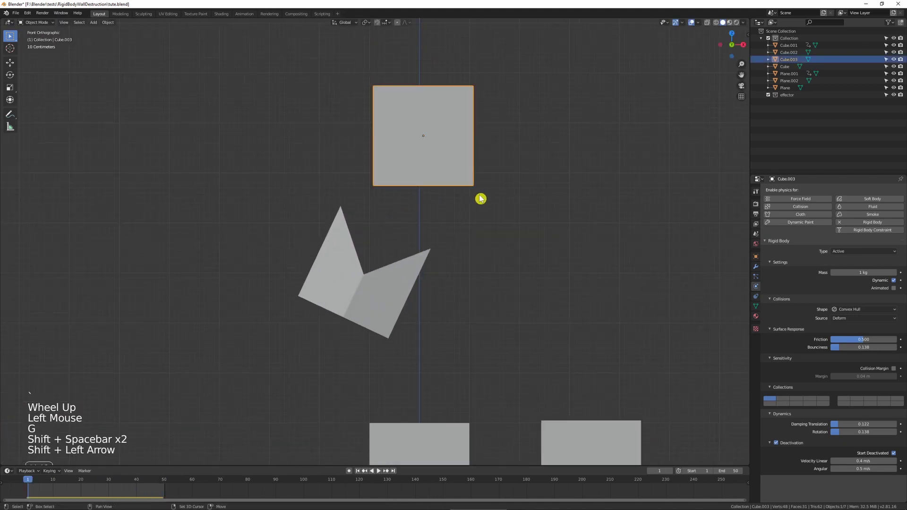
# - Replay the simulation repeatedly with the lowered top cube, return to the first frame and deselect the cube
pyautogui.hotkey('shift', 'space')
pyautogui.hotkey('shift', 'space')
pyautogui.hotkey('shift', 'space')
pyautogui.hotkey('shift', 'space')
pyautogui.hotkey('shift', 'Left')
pyautogui.hotkey('shift', 'space')
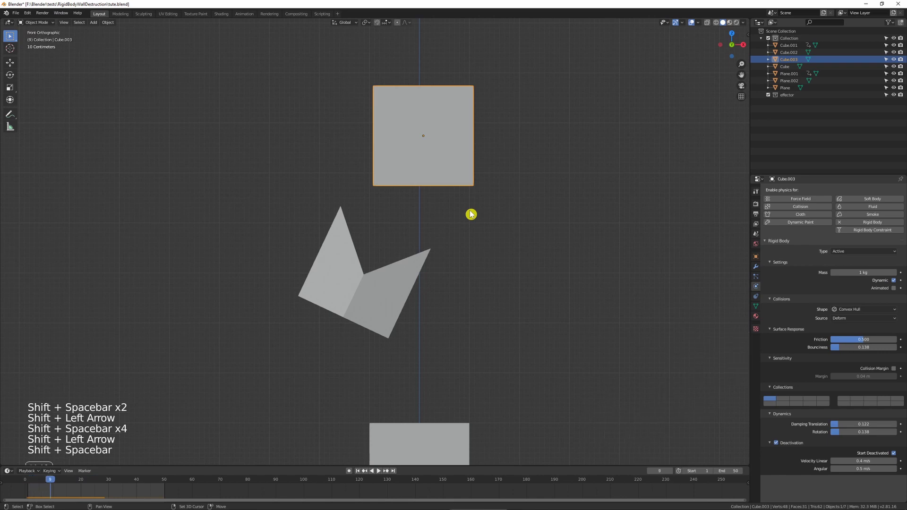
pyautogui.hotkey('shift', 'Left')
pyautogui.click(511, 241)
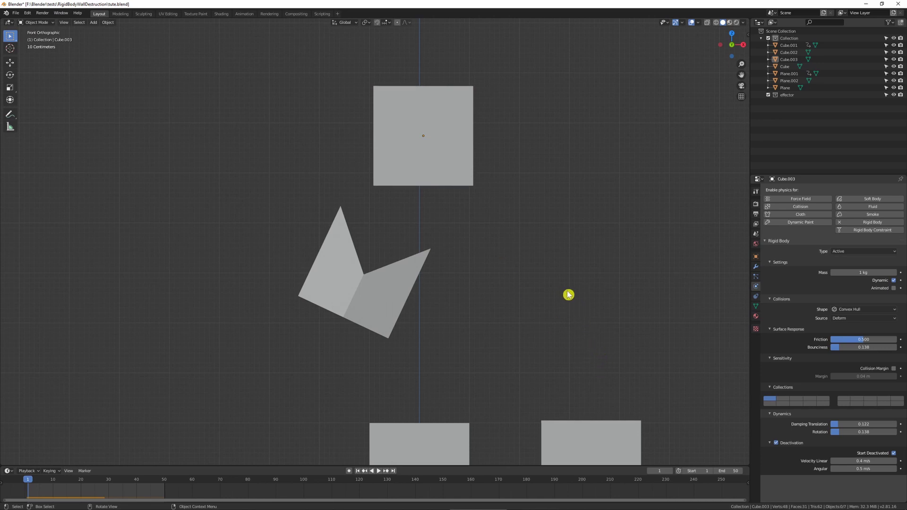
# - Duplicate the cube at the 3D cursor and place the copy about 10 m higher along global Z, above the hovering cube
pyautogui.keyDown('shift'); pyautogui.moveTo(530, 250); pyautogui.dragTo(478, 250, button='middle'); pyautogui.keyUp('shift')
pyautogui.scroll(-1, 472, 247)
pyautogui.scroll(-2, 456, 273)
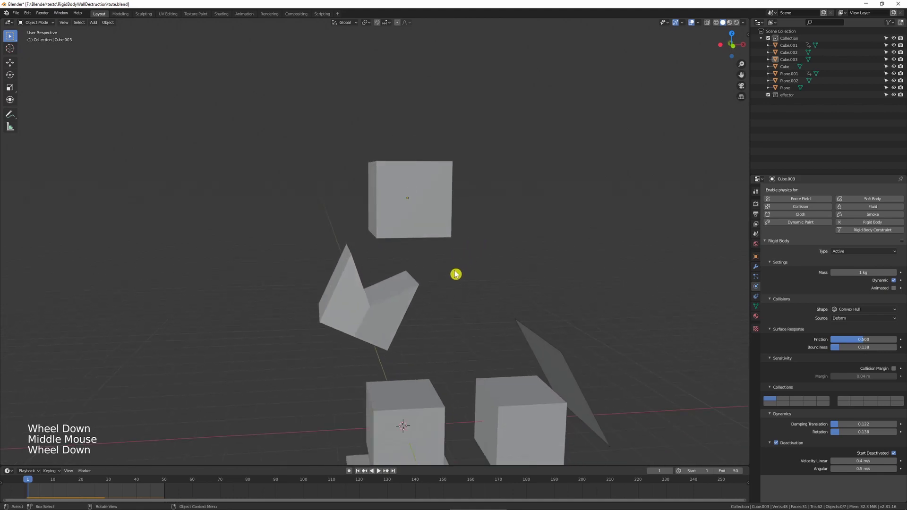
pyautogui.click(424, 393)
pyautogui.hotkey('shift', 'd')
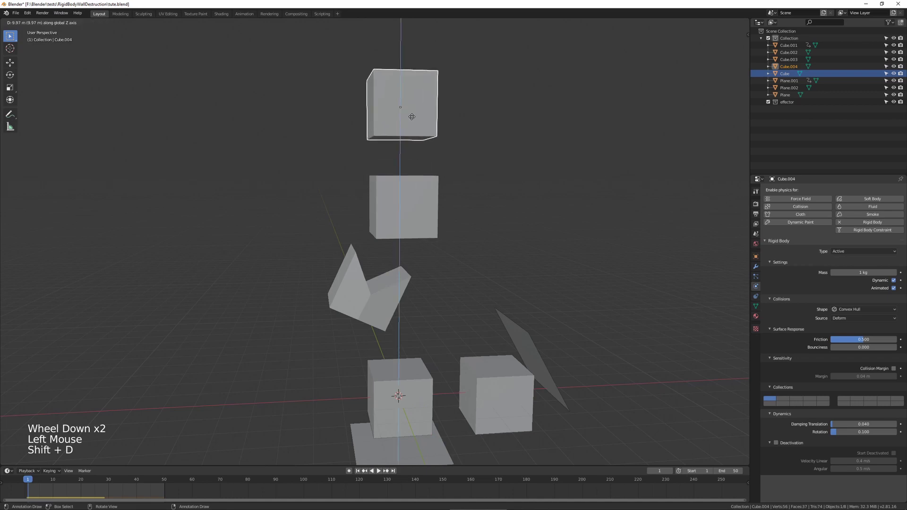
pyautogui.click(416, 118)
# - Select Cube.003 below the new cube and play the rigid body simulation briefly
pyautogui.click(417, 188)
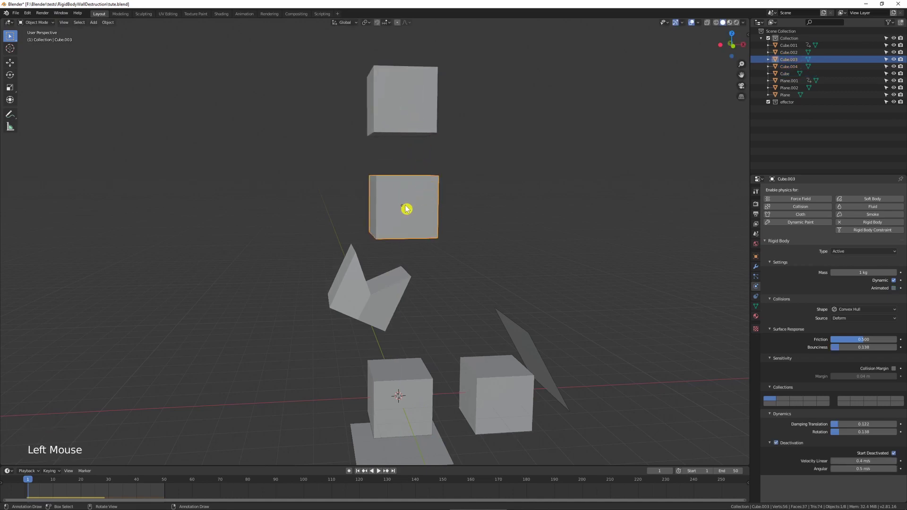
pyautogui.hotkey('shift', 'space')
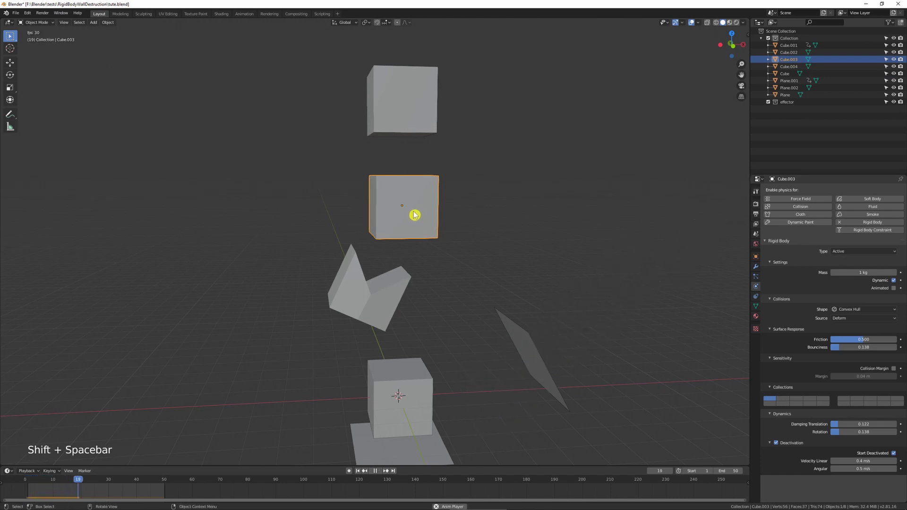
pyautogui.hotkey('shift', 'space')
# - Turn off Animated for the top cube's rigid body, replay the simulation and return to the first frame
pyautogui.click(405, 128)
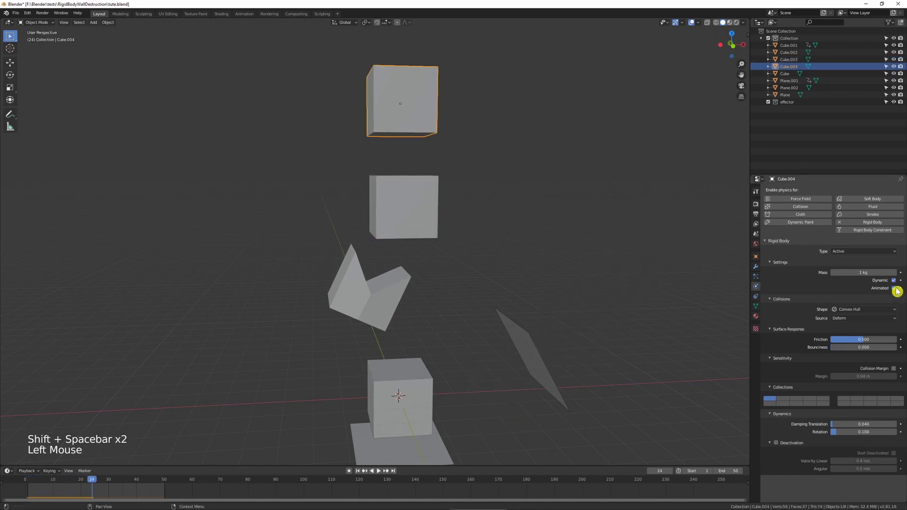
pyautogui.hotkey('shift', 'space')
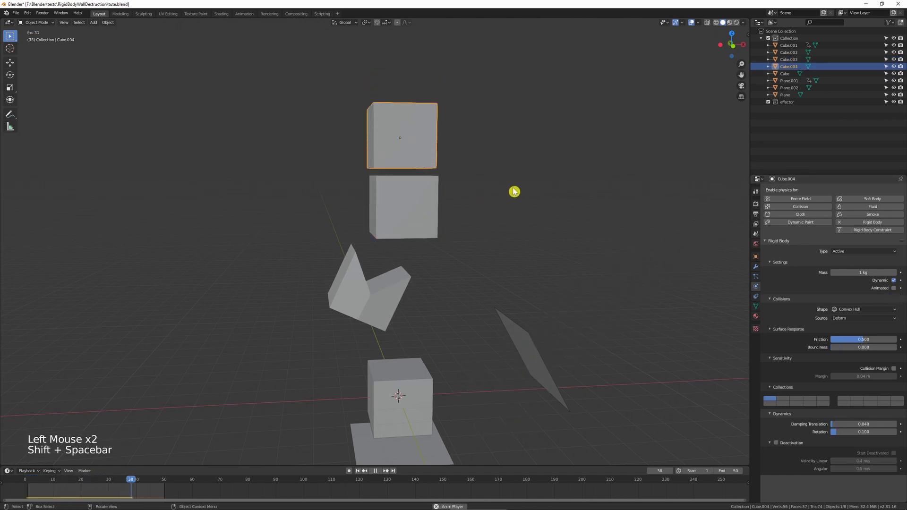
pyautogui.hotkey('shift', 'Left')
pyautogui.click(449, 185)
pyautogui.hotkey('shift', 'space')
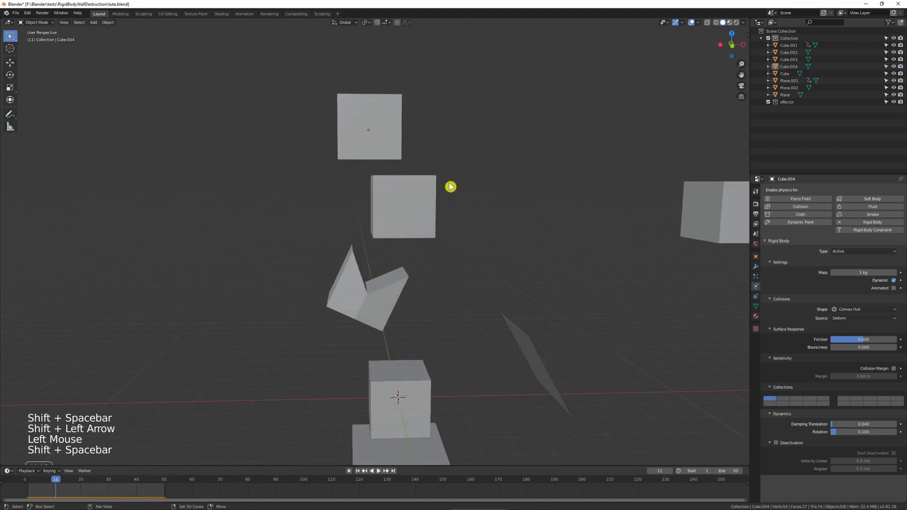
pyautogui.hotkey('shift', 'Left')
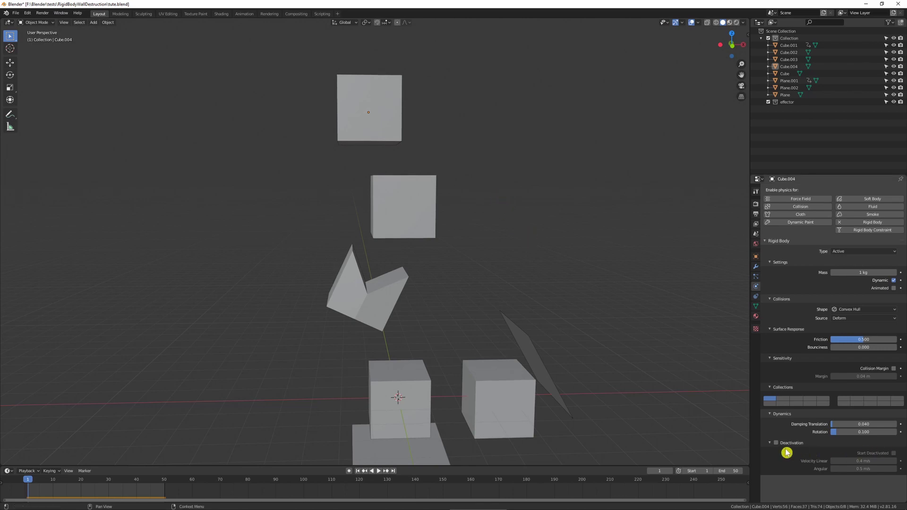
# - Examine the Deactivation settings of Cube.003 and the Add Active and Add Passive commands for rigid bodies
pyautogui.click(430, 199)
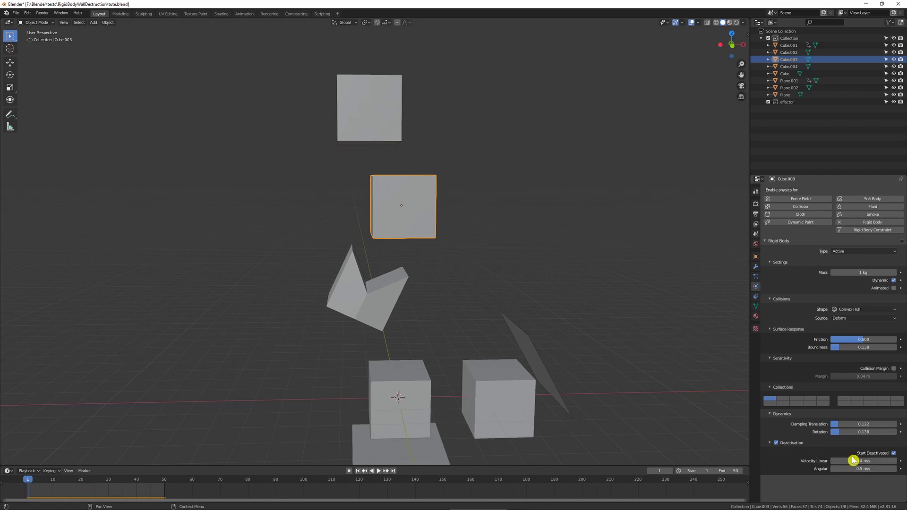
pyautogui.click(501, 208)
pyautogui.press('q')
pyautogui.moveTo(516, 211)
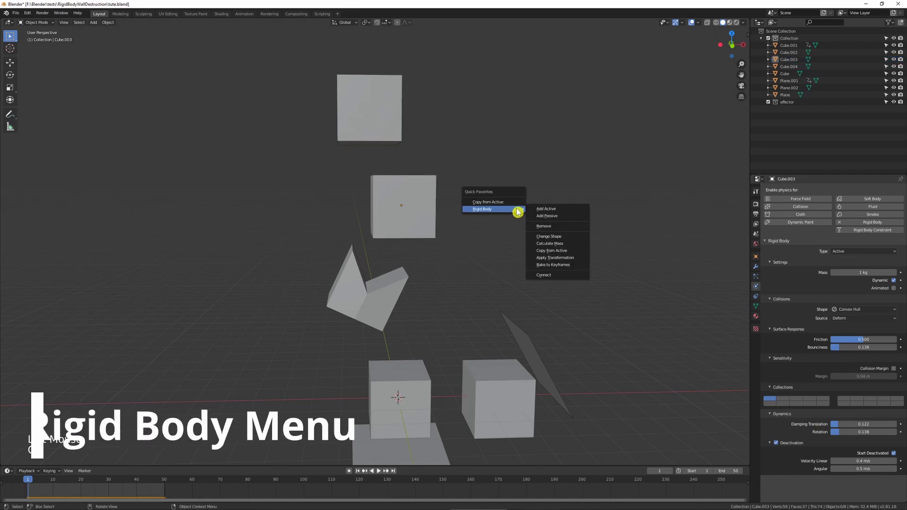
pyautogui.click(564, 217)
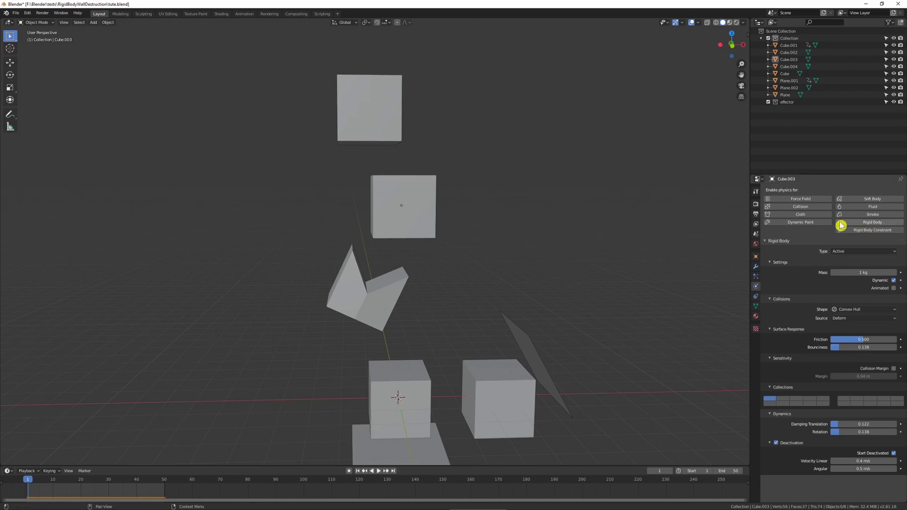
# - Try the rigid body Remove command, and toggle the Rigid Body physics of Cube.003 off and on again
pyautogui.press('q')
pyautogui.moveTo(541, 233)
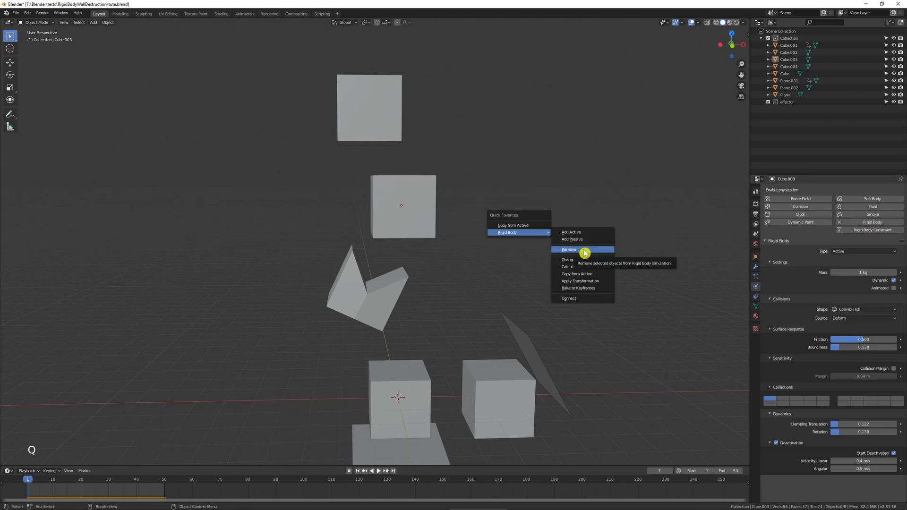
pyautogui.click(584, 252)
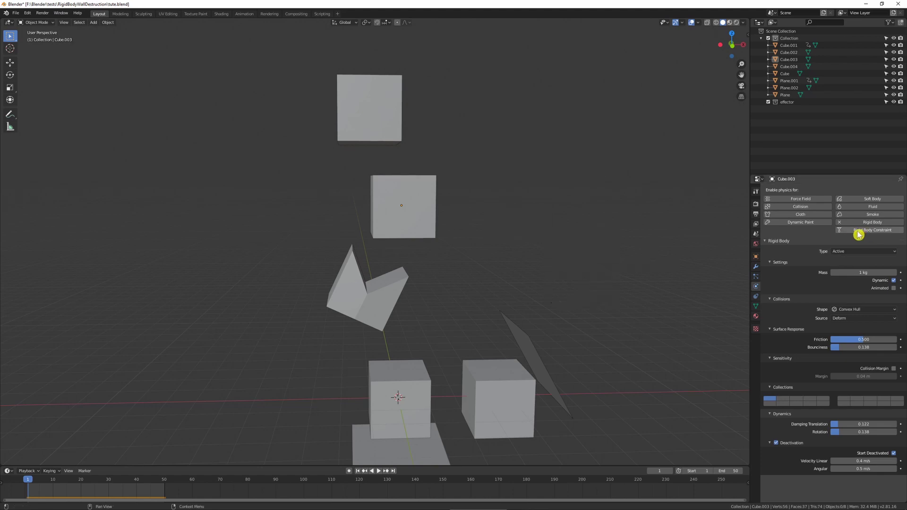
pyautogui.click(841, 226)
pyautogui.click(841, 226)
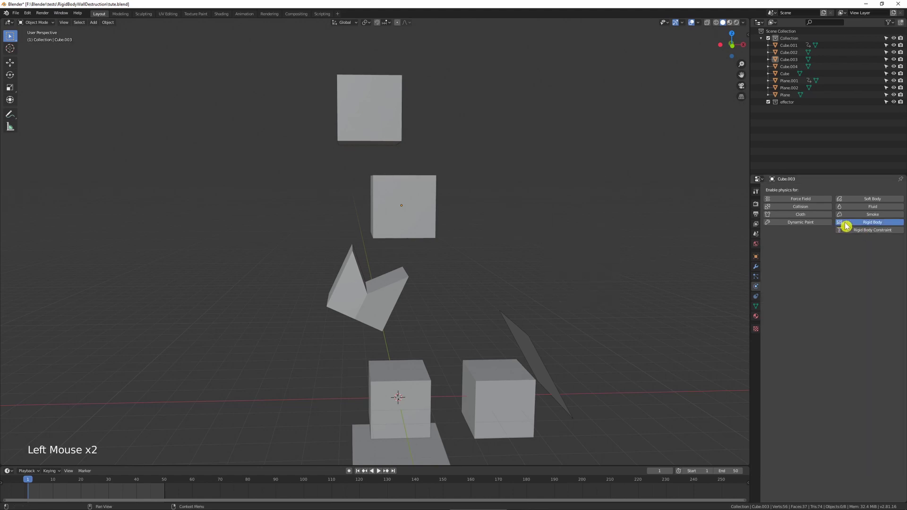
# - Change the top cube's rigid body collision shape to Capsule with the Change Shape command
pyautogui.click(397, 128)
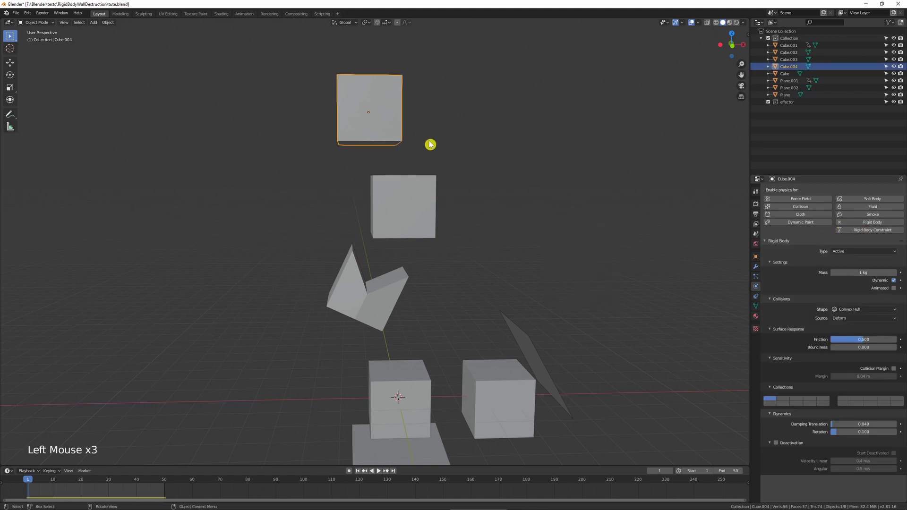
pyautogui.press('q')
pyautogui.moveTo(439, 141)
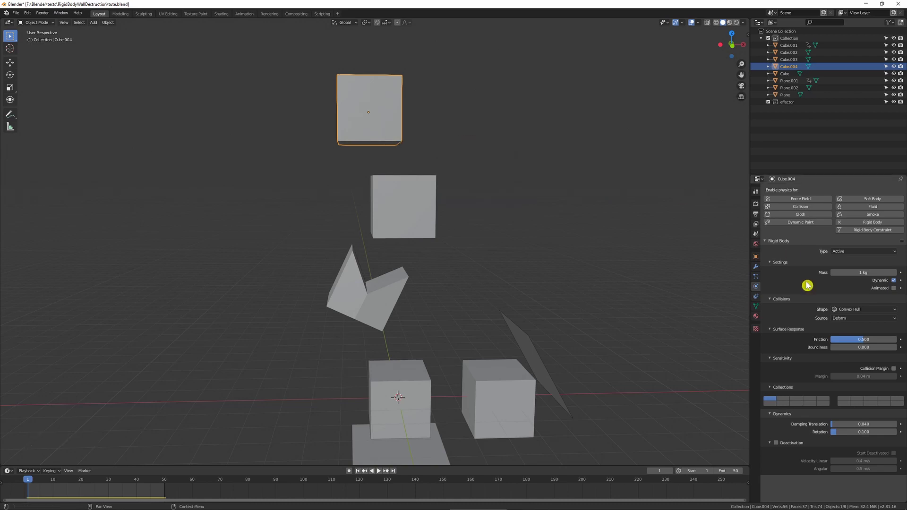
pyautogui.click(855, 310)
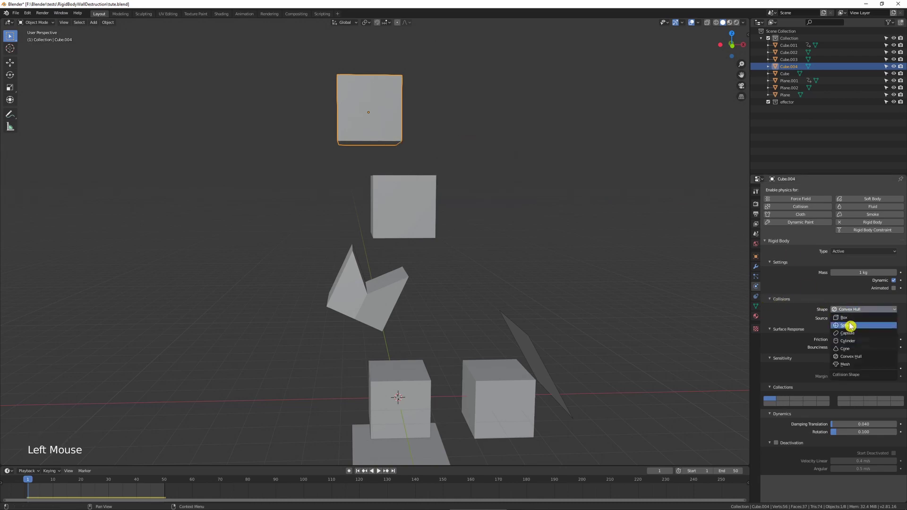
pyautogui.click(856, 311)
pyautogui.press('q')
pyautogui.moveTo(563, 200)
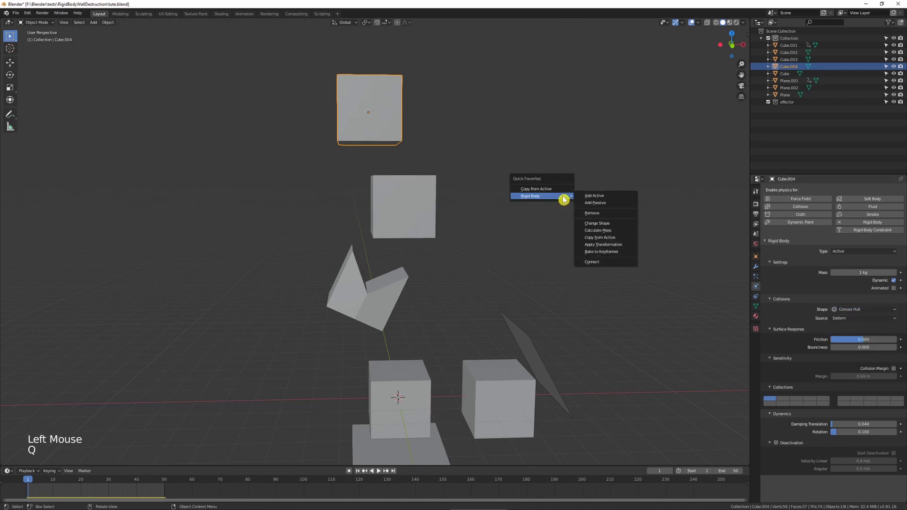
pyautogui.click(608, 226)
pyautogui.click(611, 228)
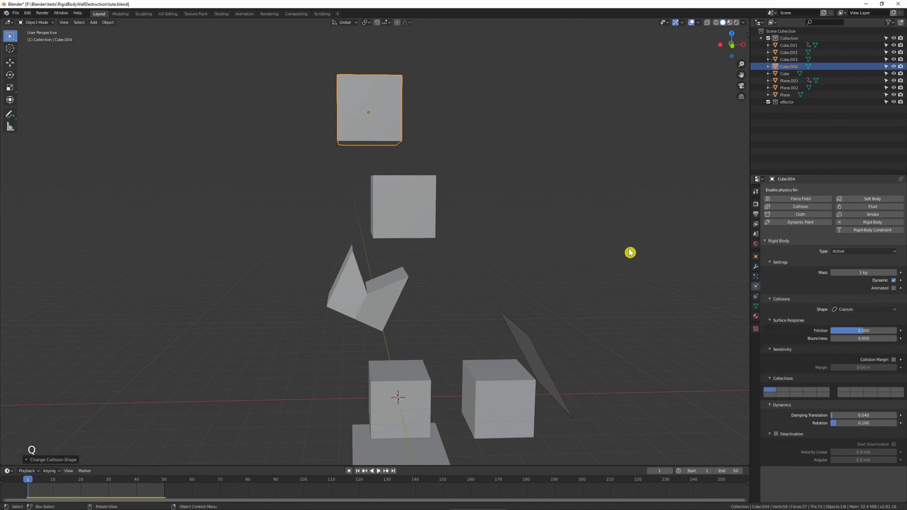
# - Set the top cube's collision shape back to Convex Hull and look at the Copy from Active command
pyautogui.click(863, 311)
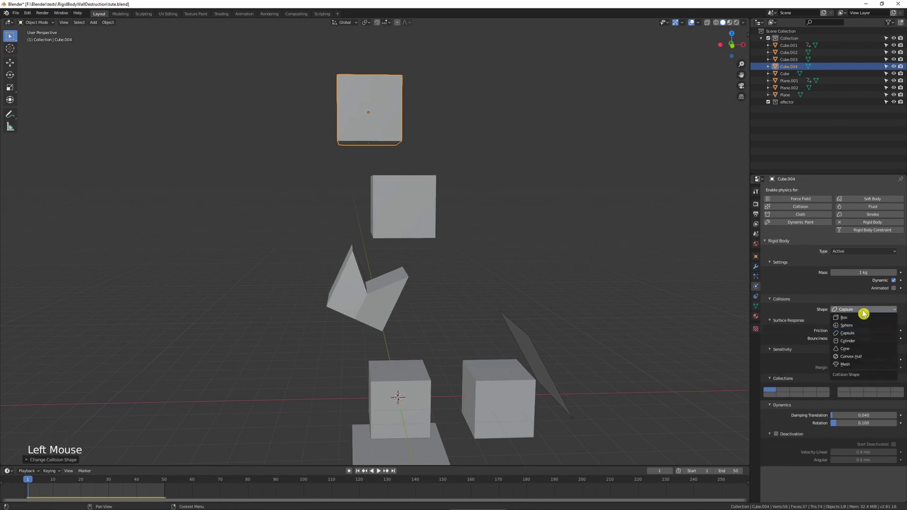
pyautogui.click(857, 357)
pyautogui.press('q')
pyautogui.moveTo(477, 177)
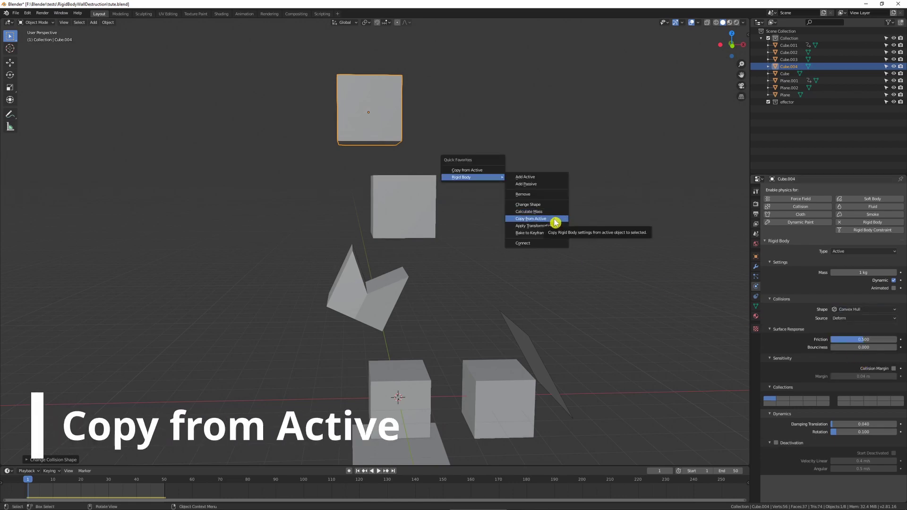
# - Add a cube in an empty area and duplicate it repeatedly into a row of five, spaced about 2.2 m along X
pyautogui.hotkey('shift', 'a')
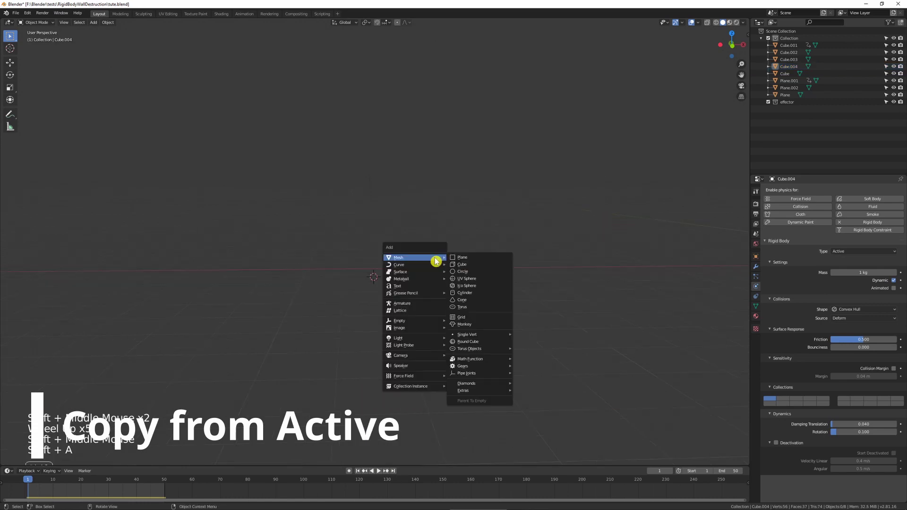
pyautogui.click(468, 262)
pyautogui.hotkey('shift', 'd')
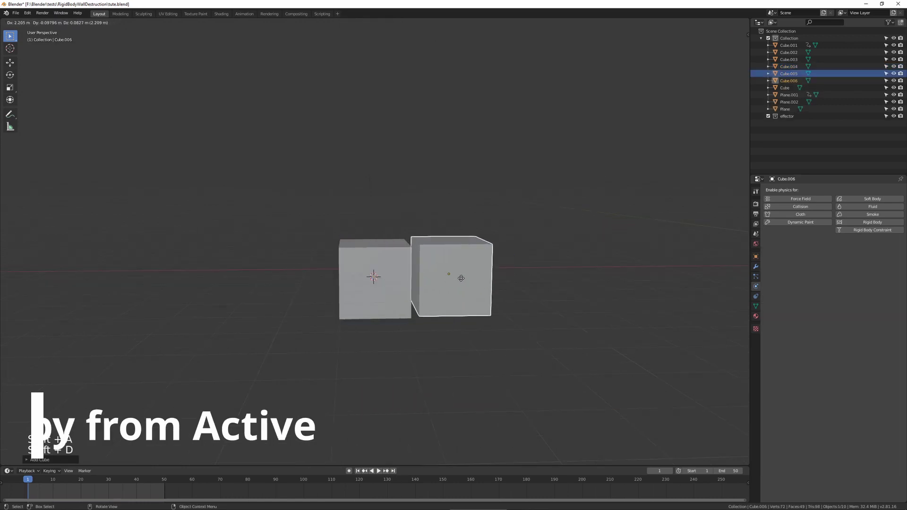
pyautogui.click(461, 285)
pyautogui.hotkey('shift', 'r')
pyautogui.hotkey('shift', 'r')
pyautogui.hotkey('shift', 'r')
pyautogui.hotkey('shift', 'r')
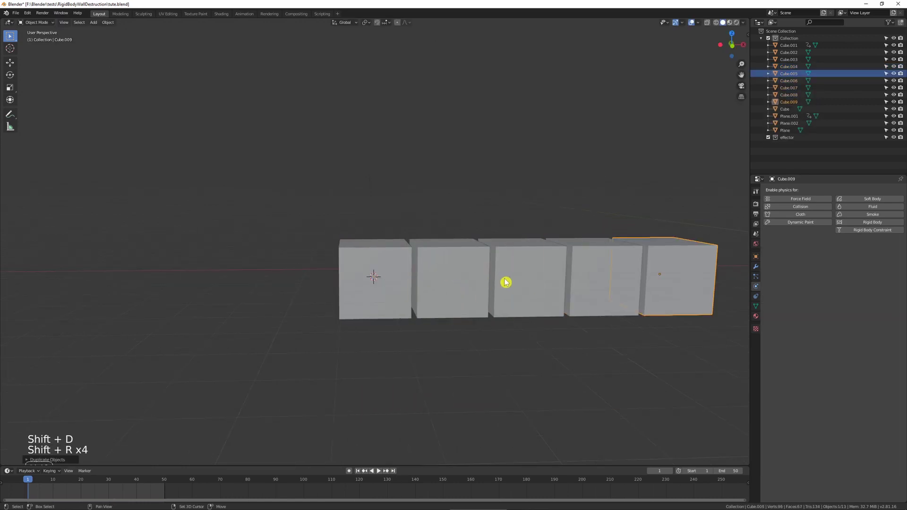
pyautogui.keyDown('shift'); pyautogui.moveTo(503, 282); pyautogui.dragTo(467, 279, button='middle'); pyautogui.keyUp('shift')
# - Select all five cubes with the first one active and enable Rigid Body physics
pyautogui.click(338, 275)
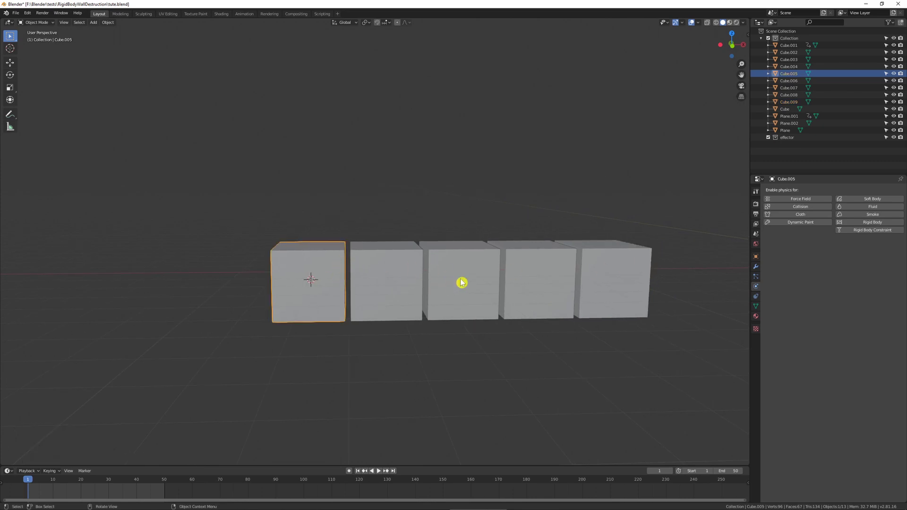
pyautogui.moveTo(658, 354); pyautogui.dragTo(463, 300)
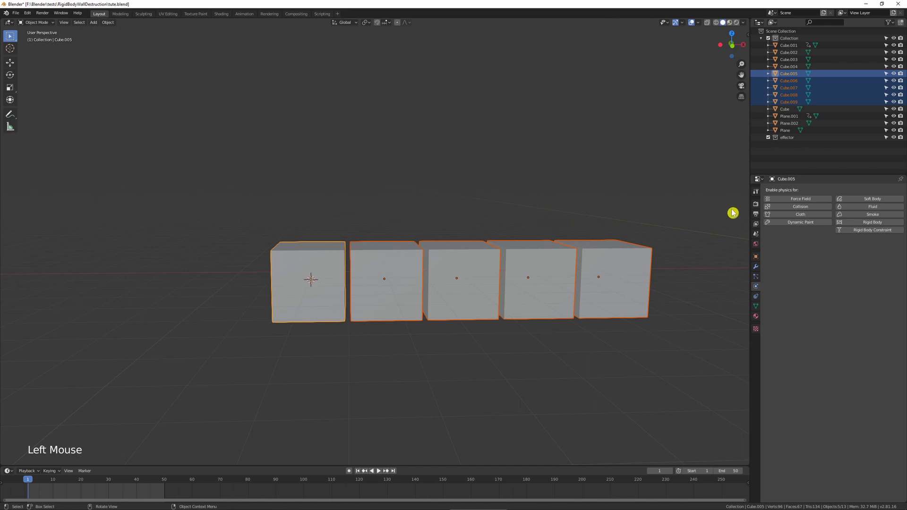
pyautogui.doubleClick(869, 222)
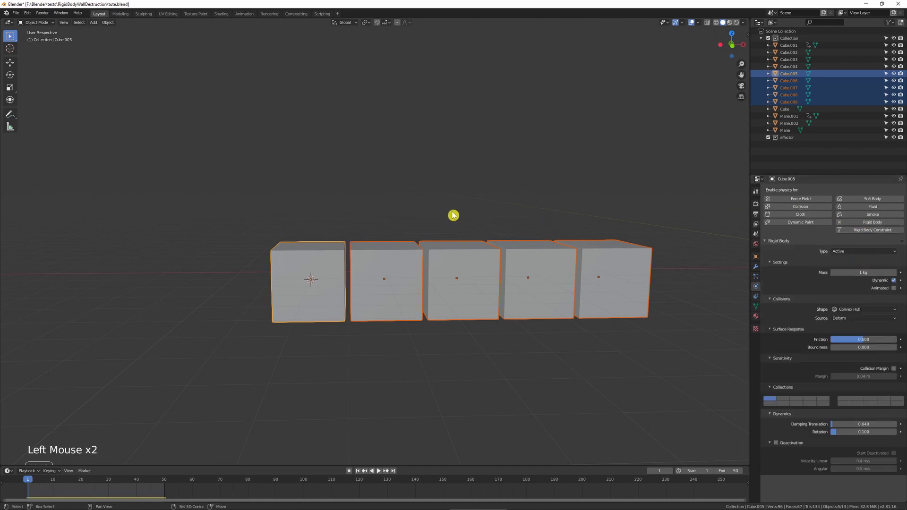
# - Play the simulation to check which cubes in the row fall, and return to the first frame
pyautogui.hotkey('shift', 'space')
pyautogui.hotkey('shift', 'space')
pyautogui.hotkey('shift', 'Left')
pyautogui.hotkey('shift', 'space')
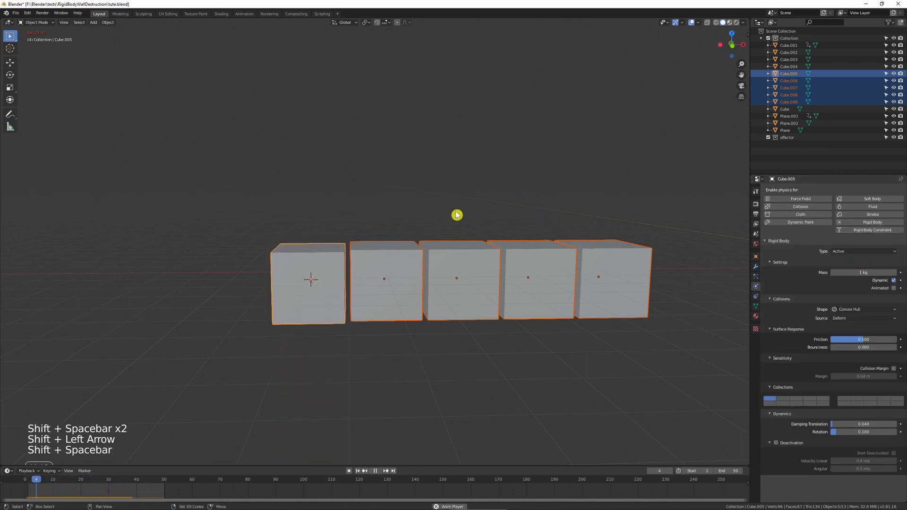
pyautogui.hotkey('shift', 'space')
pyautogui.hotkey('shift', 'Left')
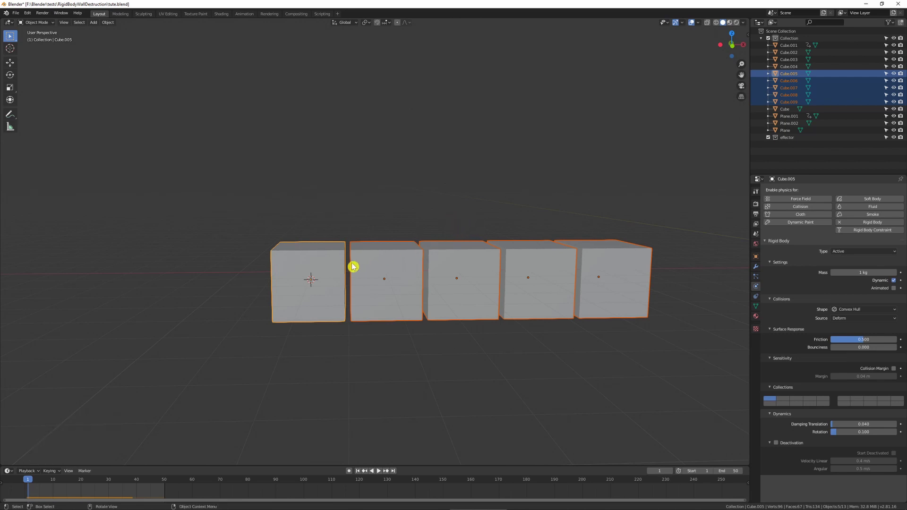
# - Make the first cube active among the selected five and copy its rigid body settings to the others with Copy from Active
pyautogui.keyDown('shift'); pyautogui.click(370, 263); pyautogui.keyUp('shift')
pyautogui.keyDown('shift'); pyautogui.click(402, 260); pyautogui.keyUp('shift')
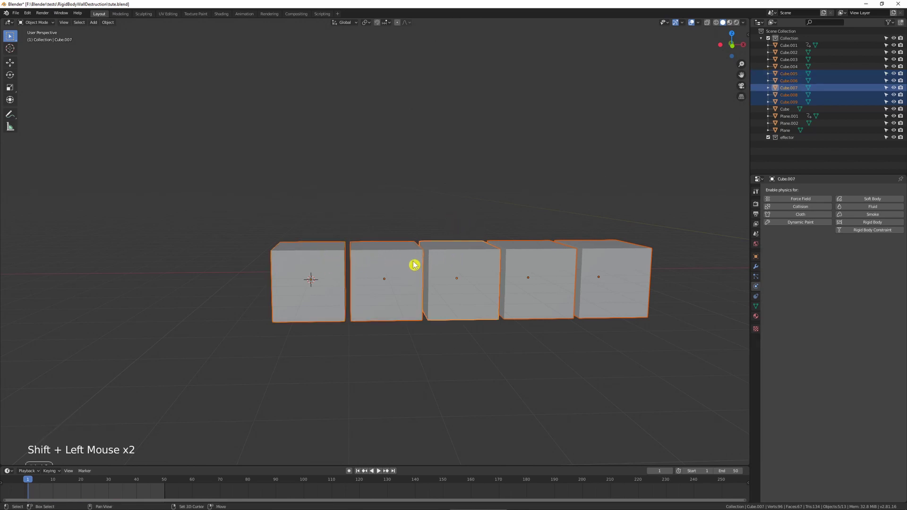
pyautogui.keyDown('shift'); pyautogui.click(407, 263); pyautogui.keyUp('shift')
pyautogui.keyDown('shift'); pyautogui.click(323, 257); pyautogui.keyUp('shift')
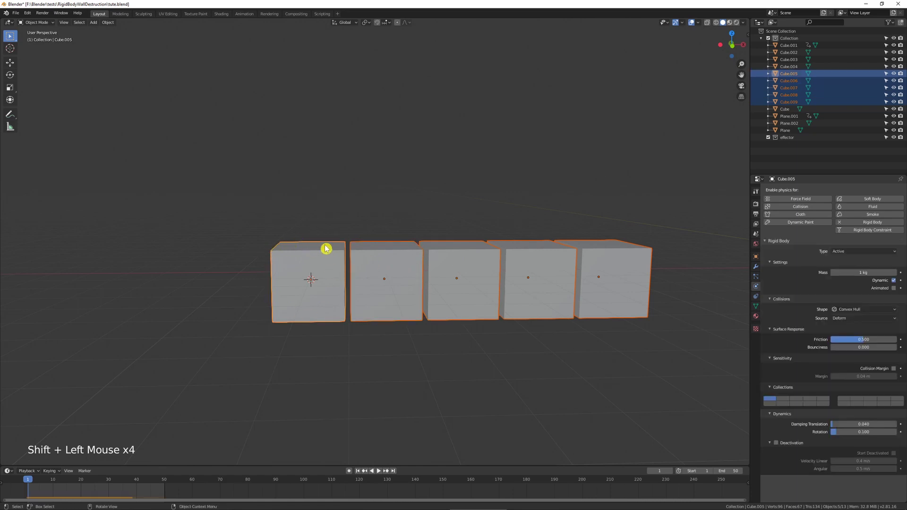
pyautogui.press('q')
pyautogui.moveTo(465, 196)
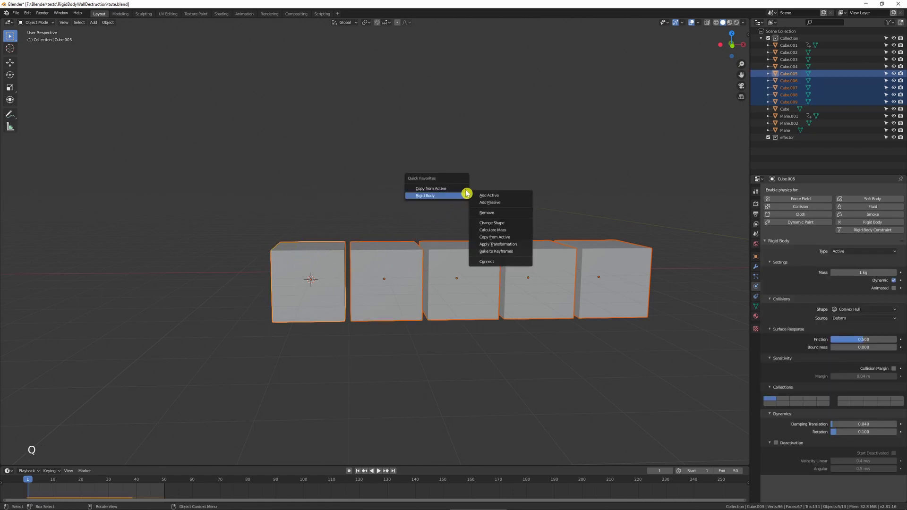
pyautogui.click(504, 237)
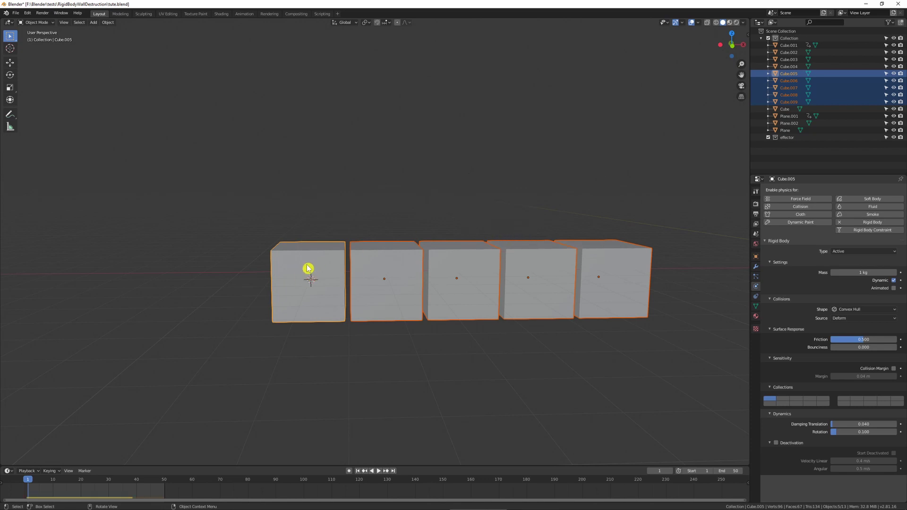
# - Check the second cube's rigid body settings, deselect everything and play the simulation
pyautogui.click(397, 265)
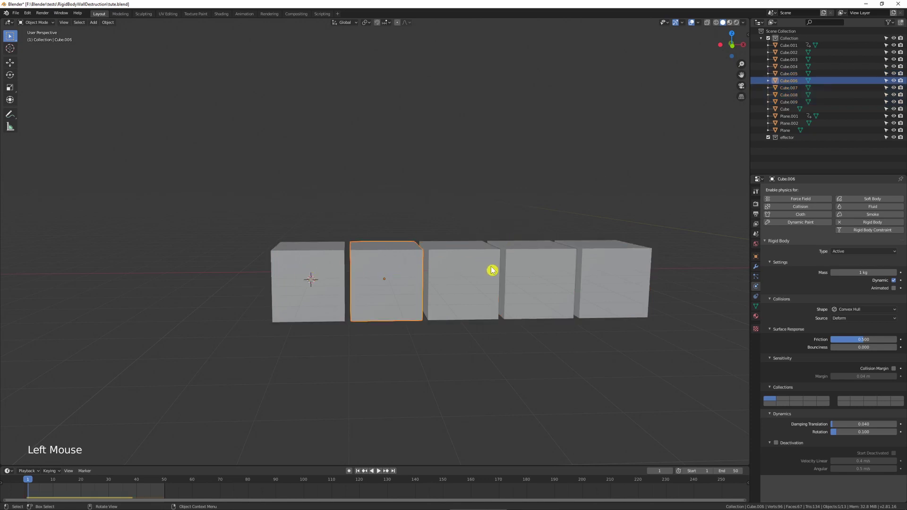
pyautogui.click(429, 207)
pyautogui.hotkey('shift', 'space')
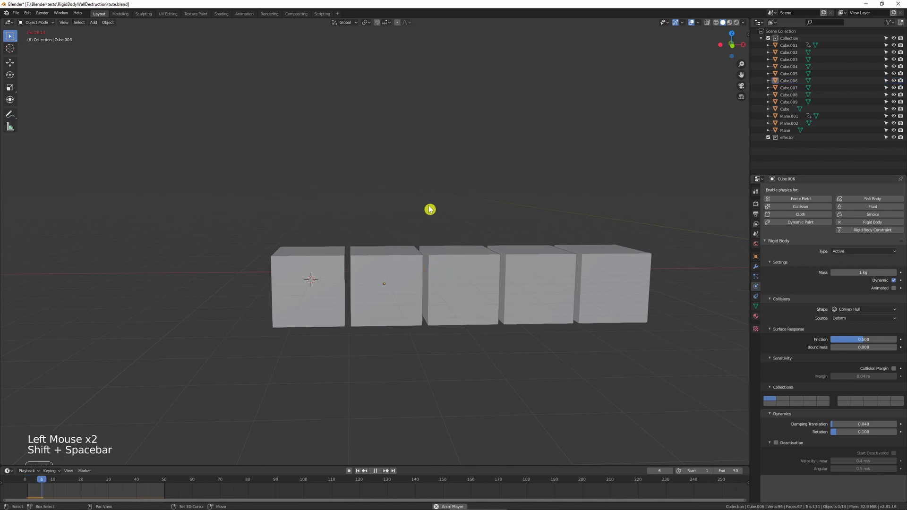
# - Return to the first frame and duplicate the row of five cubes, placing the copy above the original row
pyautogui.hotkey('shift', 'Left')
pyautogui.hotkey('shift', 'space')
pyautogui.hotkey('shift', 'Left')
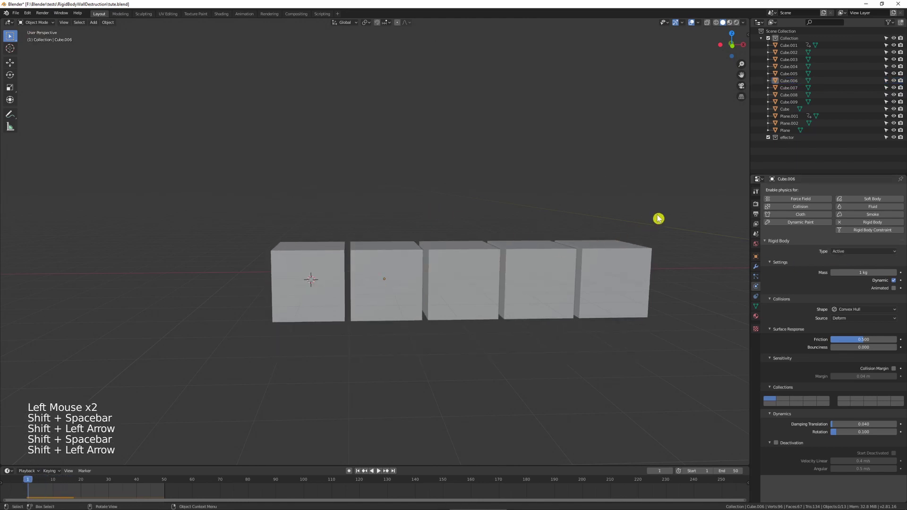
pyautogui.moveTo(657, 217); pyautogui.dragTo(436, 288)
pyautogui.hotkey('shift', 'd')
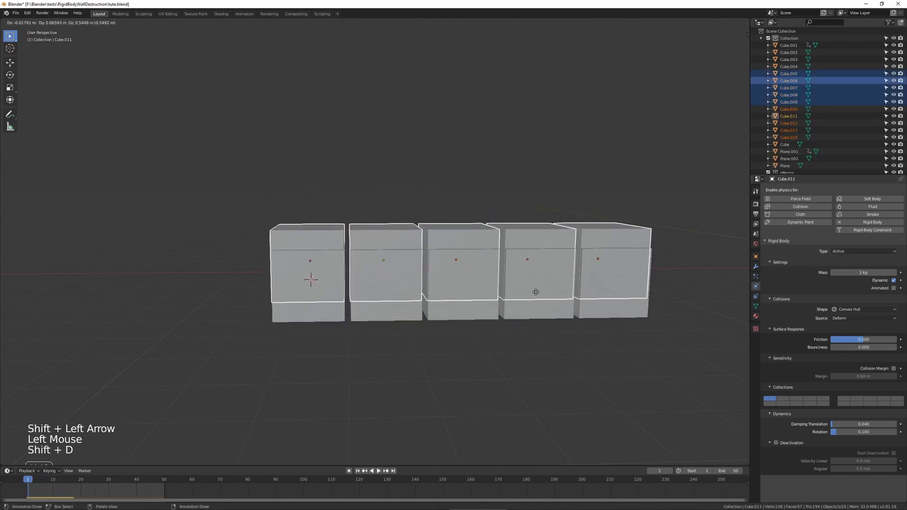
pyautogui.click(544, 191)
pyautogui.click(537, 100)
# - Play the simulation to check that the duplicated cubes fall with the original row, and return to the first frame
pyautogui.hotkey('shift', 'space')
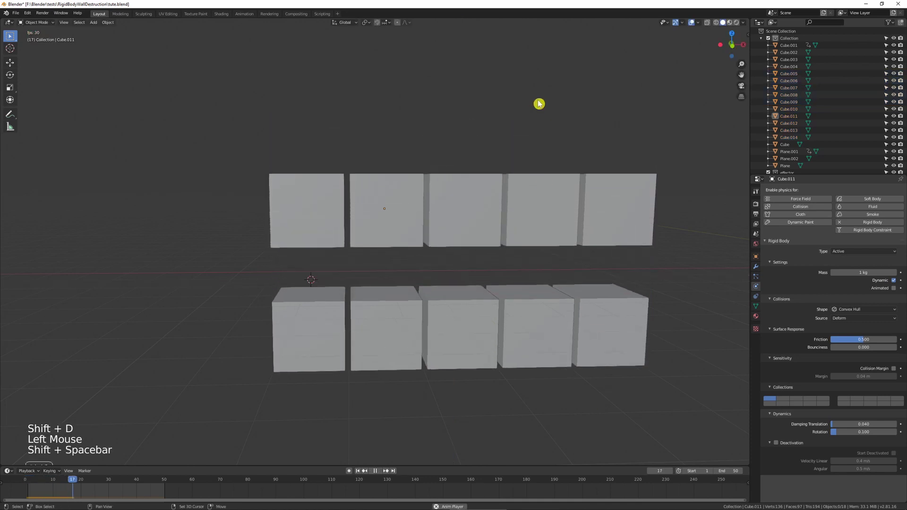
pyautogui.hotkey('shift', 'Left')
pyautogui.hotkey('shift', 'space')
pyautogui.hotkey('shift', 'Left')
# - Select the five upper cubes with the first one active and remove their rigid body physics with the Rigid Body Remove command
pyautogui.moveTo(672, 84); pyautogui.dragTo(344, 163)
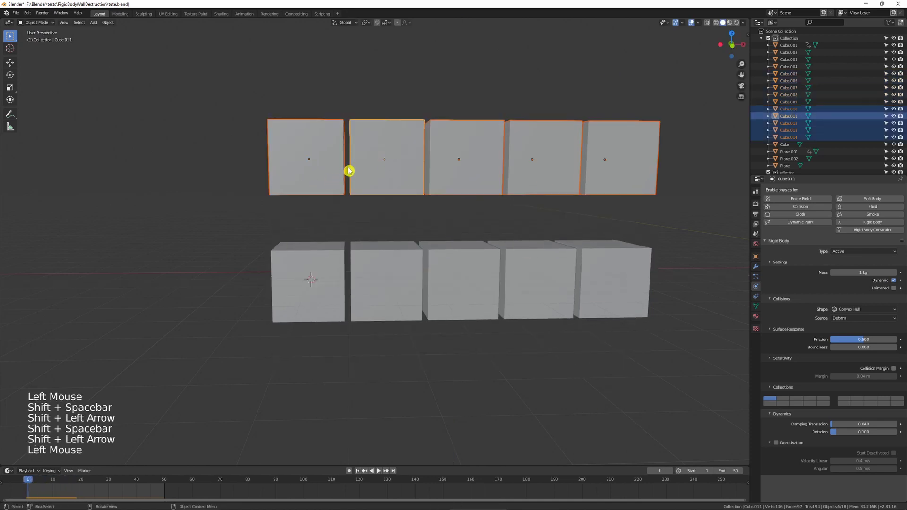
pyautogui.keyDown('shift'); pyautogui.click(335, 161); pyautogui.keyUp('shift')
pyautogui.press('q')
pyautogui.moveTo(378, 142)
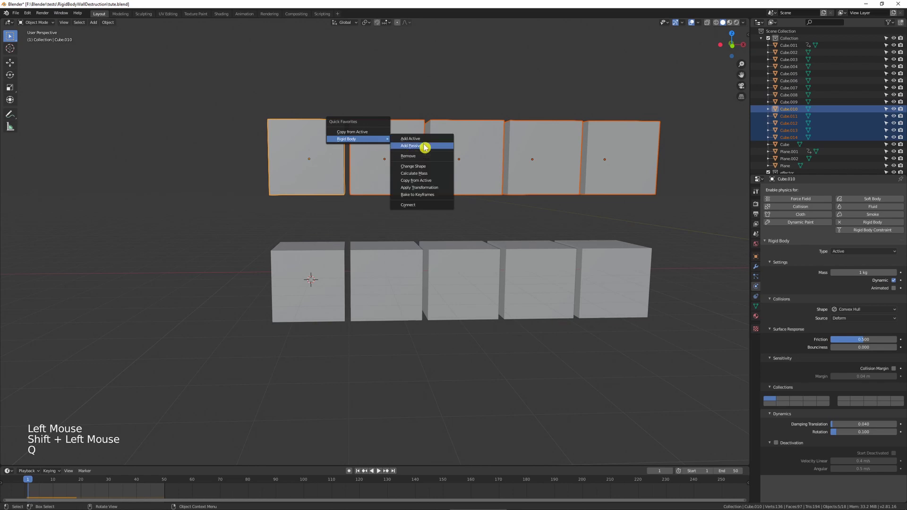
pyautogui.click(422, 159)
# - Play the simulation to check the upper cubes without rigid body physics, and return to the first frame
pyautogui.hotkey('shift', 'space')
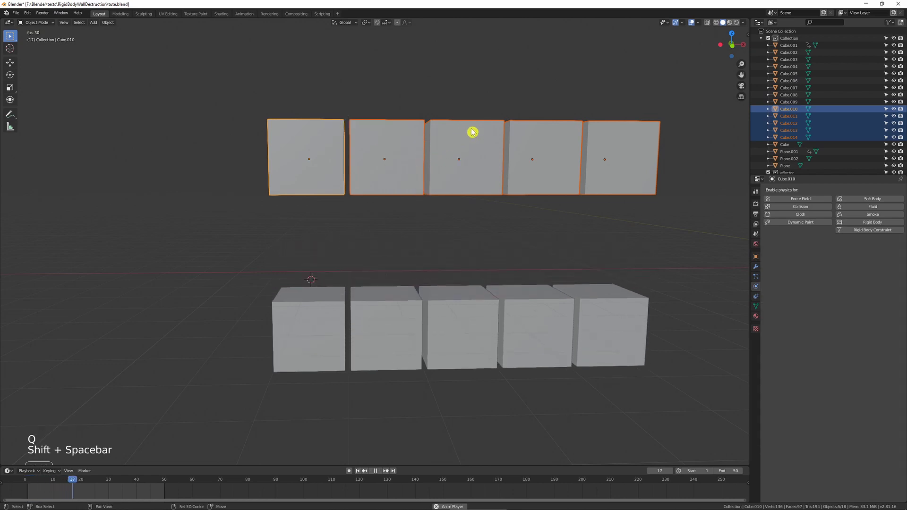
pyautogui.hotkey('shift', 'space')
pyautogui.hotkey('shift', 'Left')
pyautogui.moveTo(471, 132); pyautogui.dragTo(514, 172, button='middle')
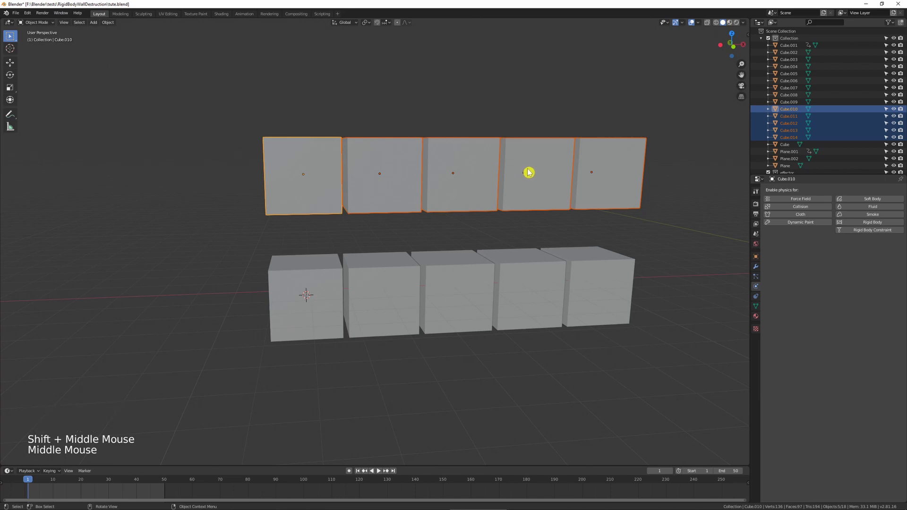
# - Try to enable Rigid Body physics on all five selected upper cubes at once and test it by playing the simulation
pyautogui.keyDown('alt'); pyautogui.click(872, 222); pyautogui.keyUp('alt')
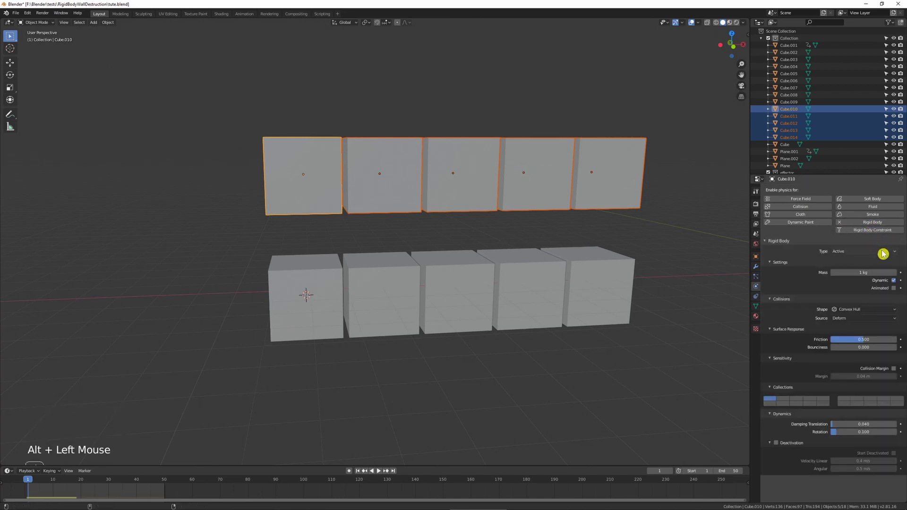
pyautogui.hotkey('shift', 'space')
pyautogui.hotkey('shift', 'space')
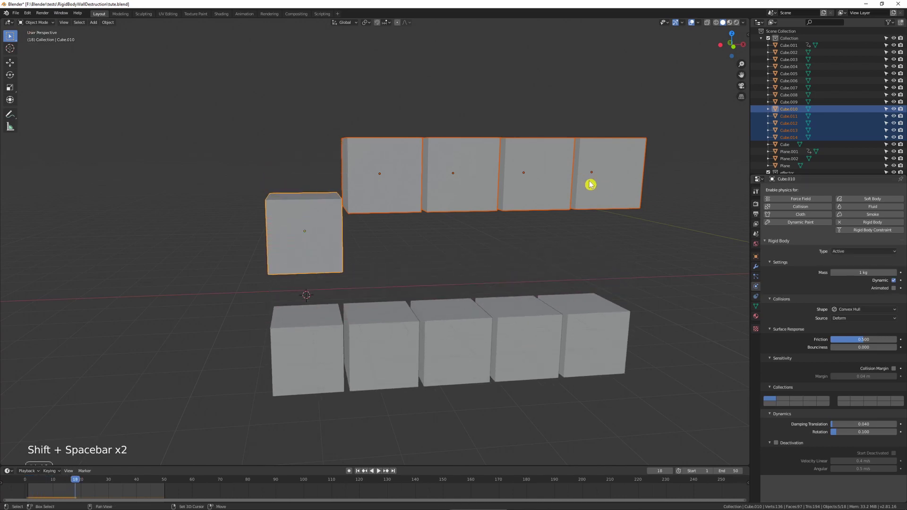
pyautogui.hotkey('shift', 'Left')
# - Try to apply the Active rigid body type to all selected upper cubes and test it by playing the simulation
pyautogui.keyDown('alt'); pyautogui.click(878, 250); pyautogui.keyUp('alt')
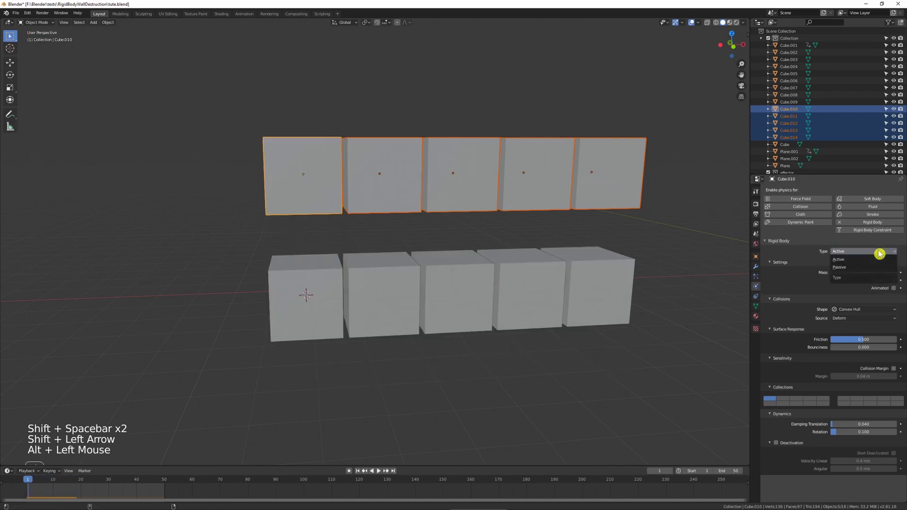
pyautogui.hotkey('shift', 'space')
pyautogui.hotkey('shift', 'Left')
pyautogui.hotkey('shift', 'space')
pyautogui.hotkey('shift', 'Left')
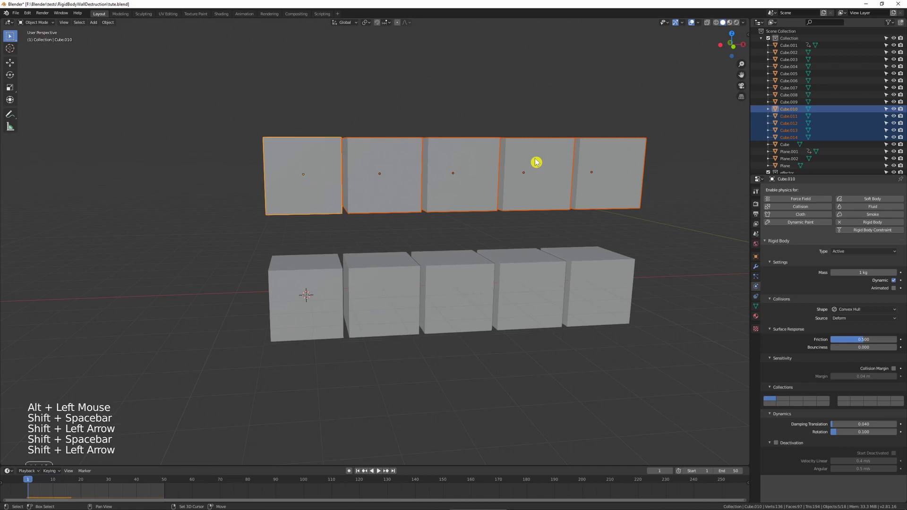
# - Make all five selected upper cubes active rigid bodies with Add Active, and test the result by playing the simulation
pyautogui.press('q')
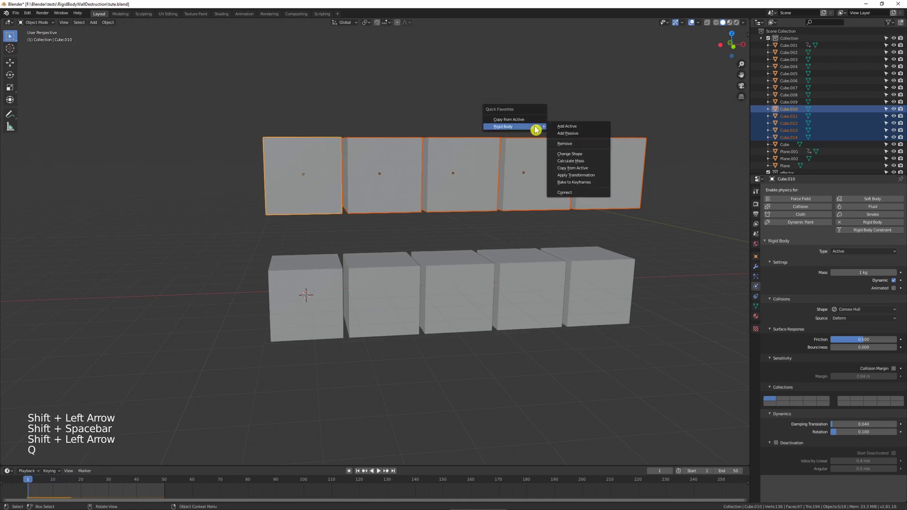
pyautogui.click(557, 127)
pyautogui.hotkey('shift', 'space')
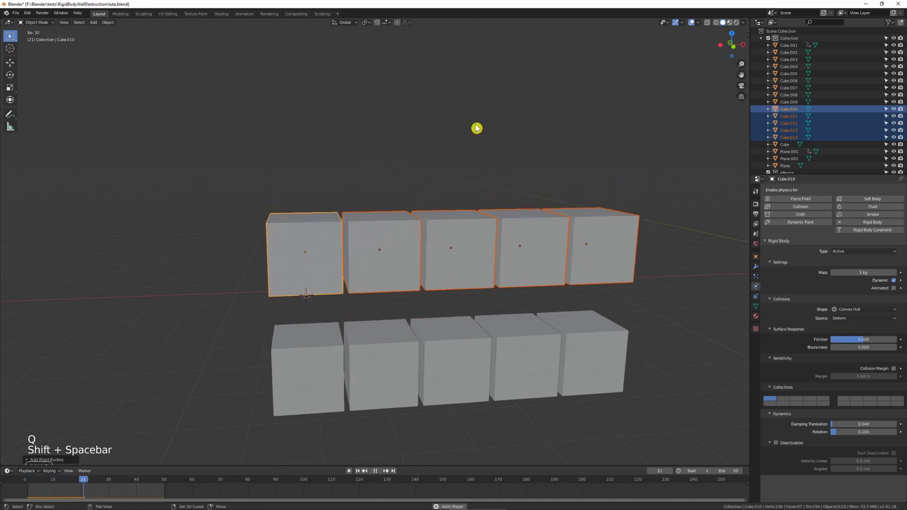
pyautogui.hotkey('shift', 'space')
pyautogui.hotkey('shift', 'Left')
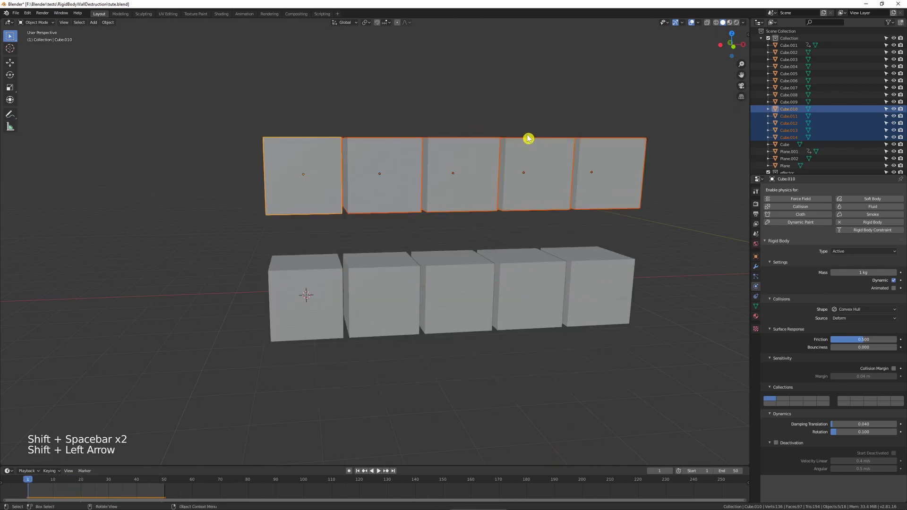
# - Set the collision shape of all five selected upper cubes to Box and check the setting on each cube
pyautogui.click(867, 312)
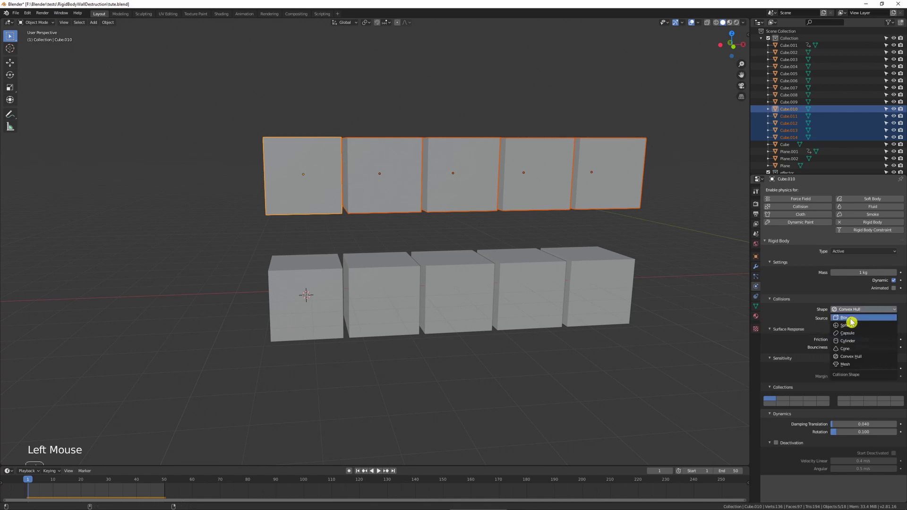
pyautogui.click(850, 318)
pyautogui.click(459, 164)
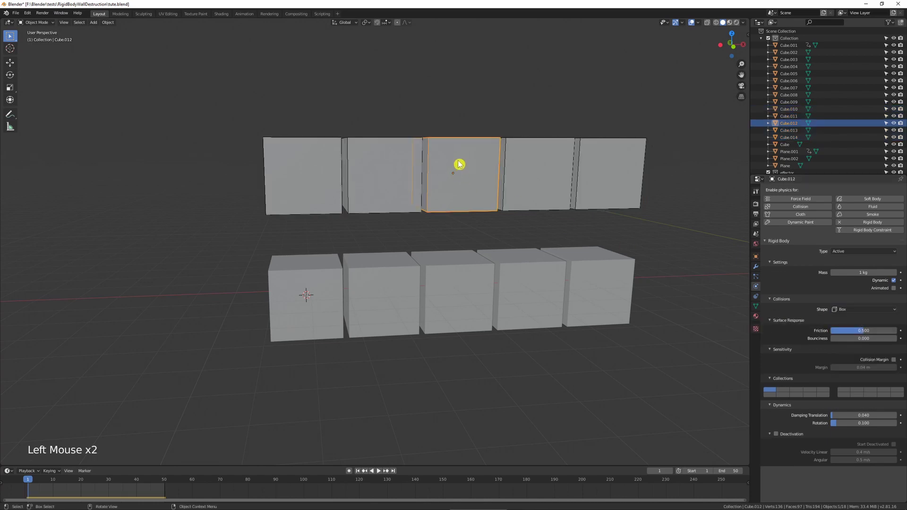
pyautogui.click(557, 161)
pyautogui.click(602, 182)
pyautogui.click(373, 168)
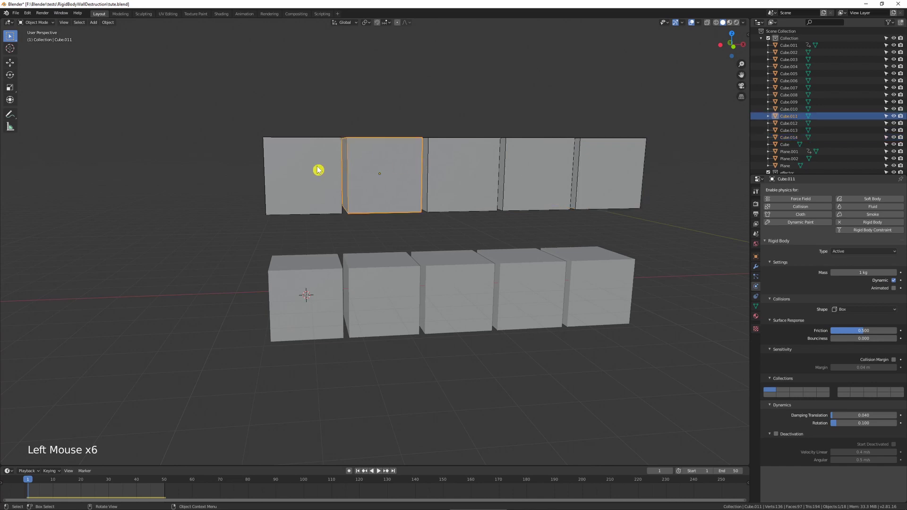
pyautogui.click(318, 170)
pyautogui.click(555, 135)
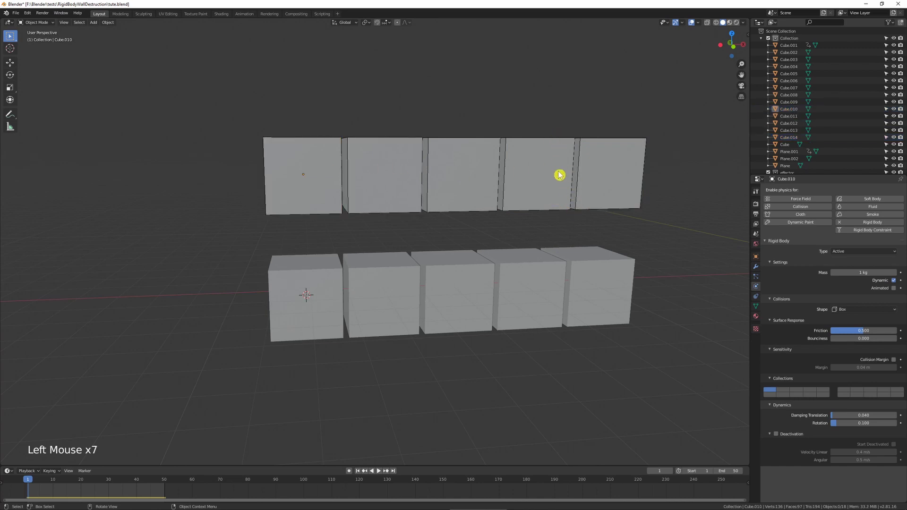
# - Play the simulation with both rows of cubes and stop it at frame 26
pyautogui.press('q')
pyautogui.moveTo(557, 178)
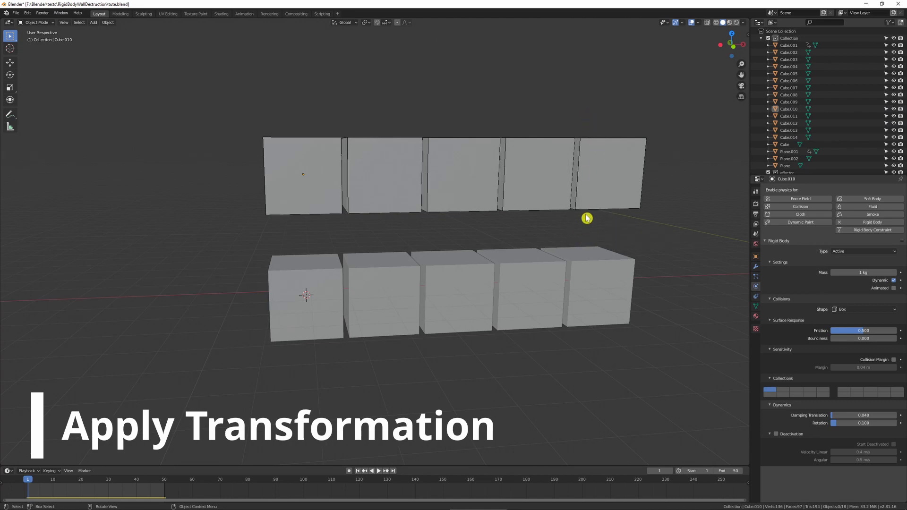
pyautogui.click(606, 117)
pyautogui.hotkey('shift', 'space')
pyautogui.hotkey('shift', 'space')
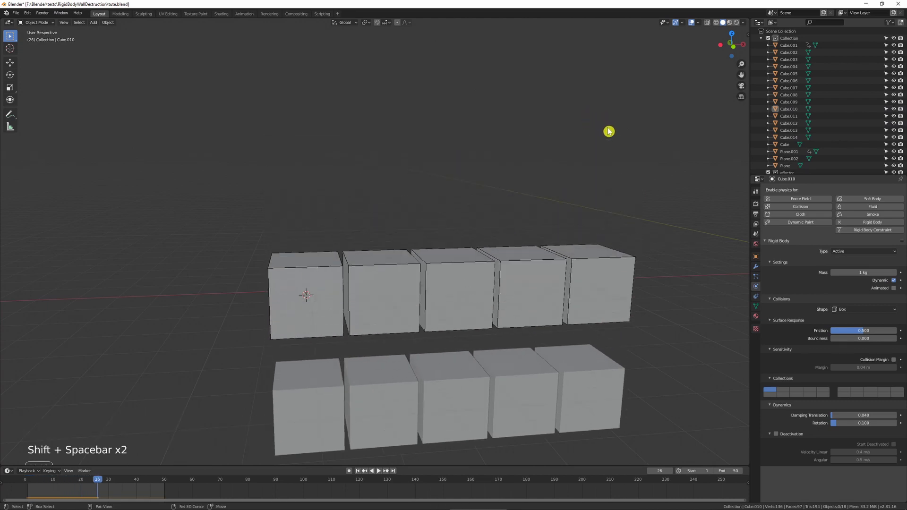
# - Select the last three cubes of the lower row and fix them at their simulated position with Apply Transformation
pyautogui.keyDown('shift'); pyautogui.moveTo(610, 308); pyautogui.dragTo(617, 318, button='middle'); pyautogui.keyUp('shift')
pyautogui.moveTo(617, 318); pyautogui.dragTo(406, 397)
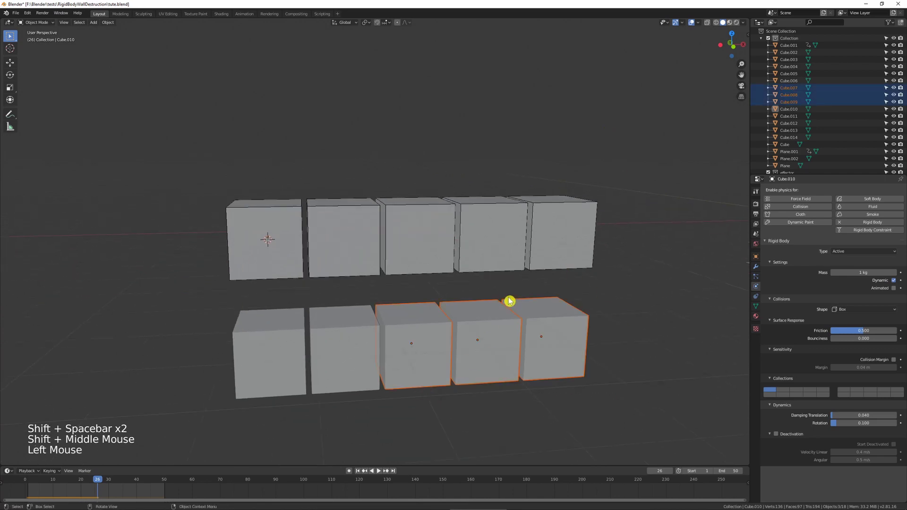
pyautogui.press('q')
pyautogui.click(571, 338)
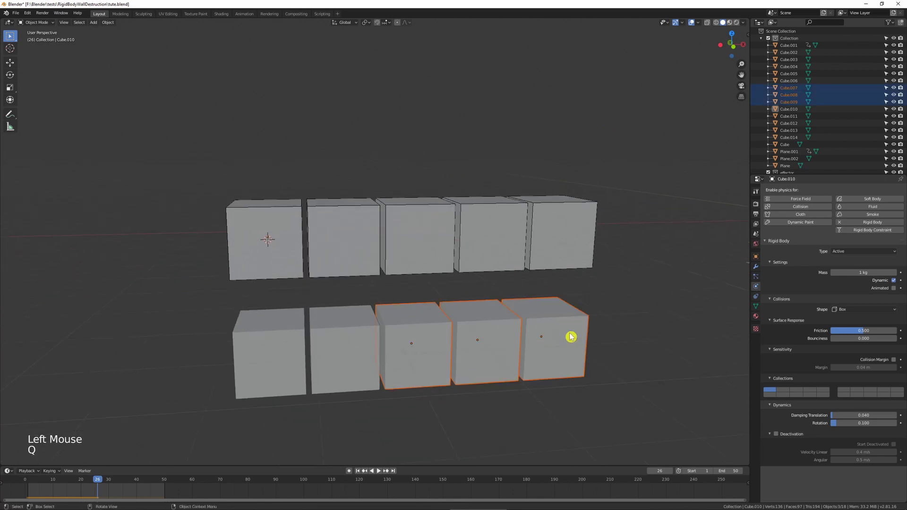
# - Play the simulation to check the three cubes with applied transformation, and return to the first frame
pyautogui.hotkey('shift', 'space')
pyautogui.hotkey('shift', 'Left')
pyautogui.hotkey('shift', 'space')
pyautogui.hotkey('shift', 'Left')
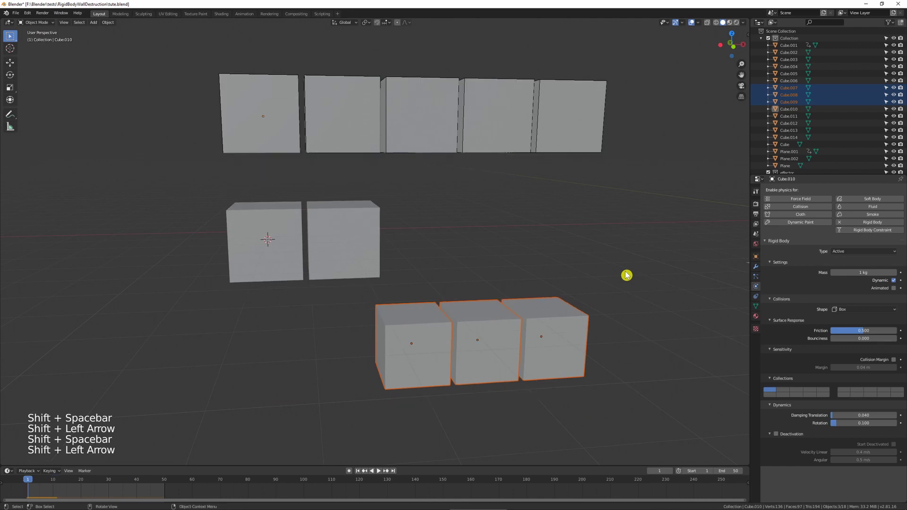
# - Remove the rigid body physics from the three lowest cubes and play the simulation to frame 41
pyautogui.click(457, 299)
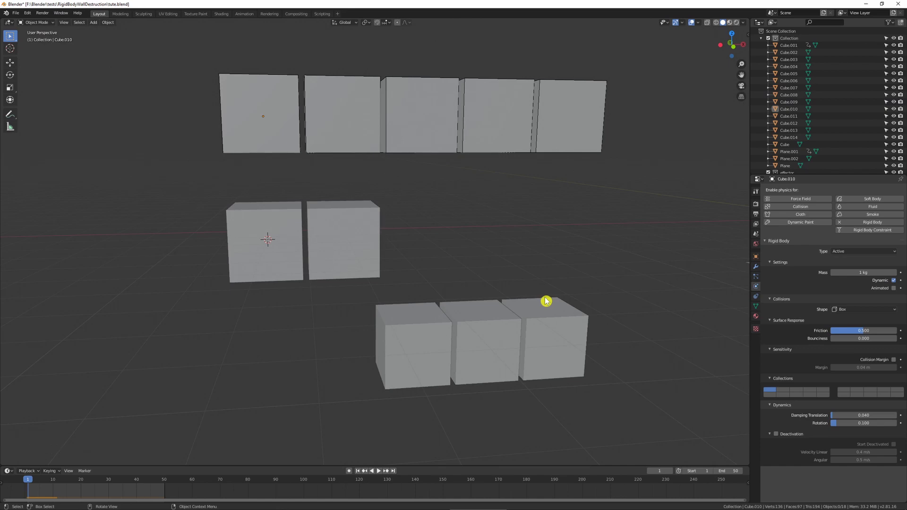
pyautogui.moveTo(602, 283); pyautogui.dragTo(443, 370)
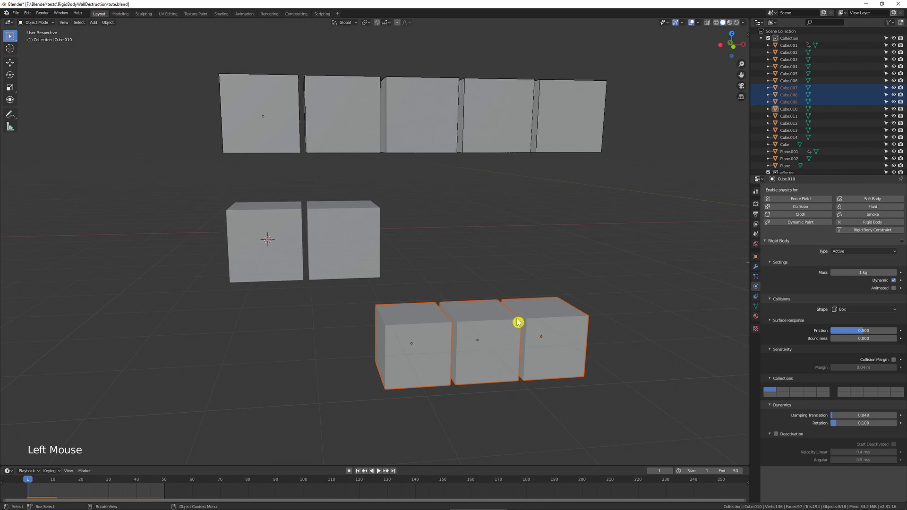
pyautogui.press('q')
pyautogui.moveTo(518, 315)
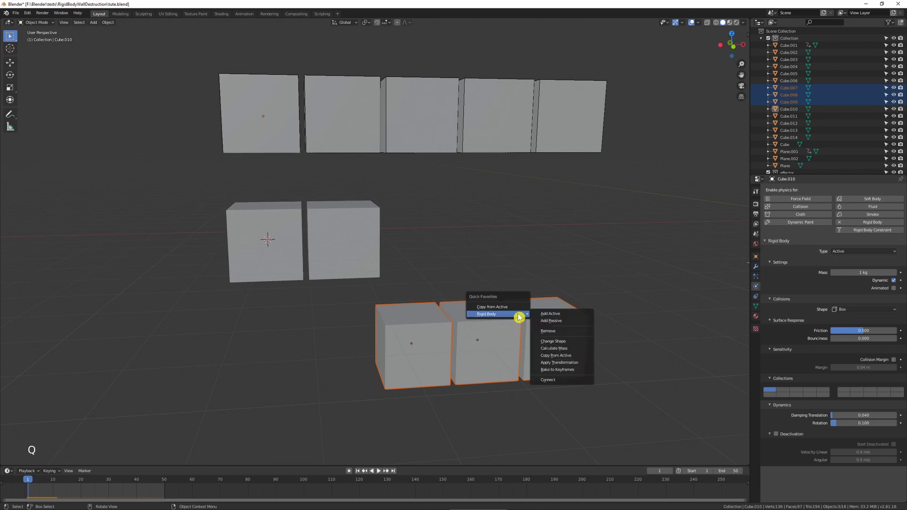
pyautogui.click(550, 337)
pyautogui.hotkey('shift', 'space')
pyautogui.hotkey('shift', 'space')
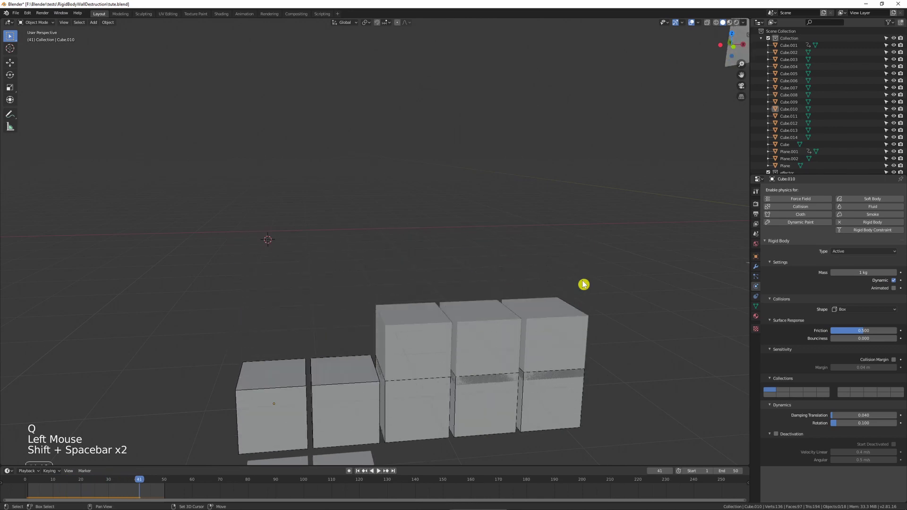
# - Return to the first frame, undo the last changes to the three lowest cubes and deselect them
pyautogui.hotkey('shift', 'Left')
pyautogui.hotkey('ctrl', 'z')
pyautogui.hotkey('ctrl', 'z')
pyautogui.hotkey('ctrl', 'z')
pyautogui.click(603, 270)
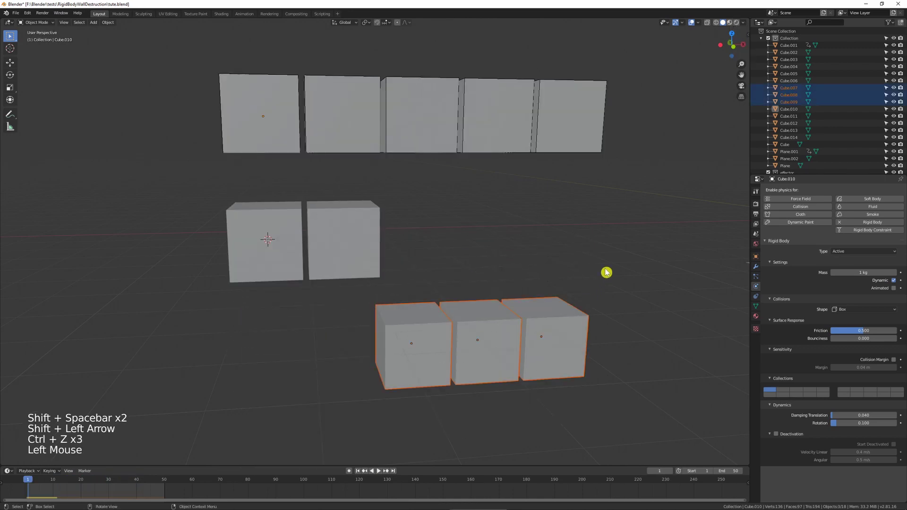
# - Try the Bake to Keyframes command on the rigid body simulation and return to the first frame
pyautogui.press('q')
pyautogui.moveTo(583, 275)
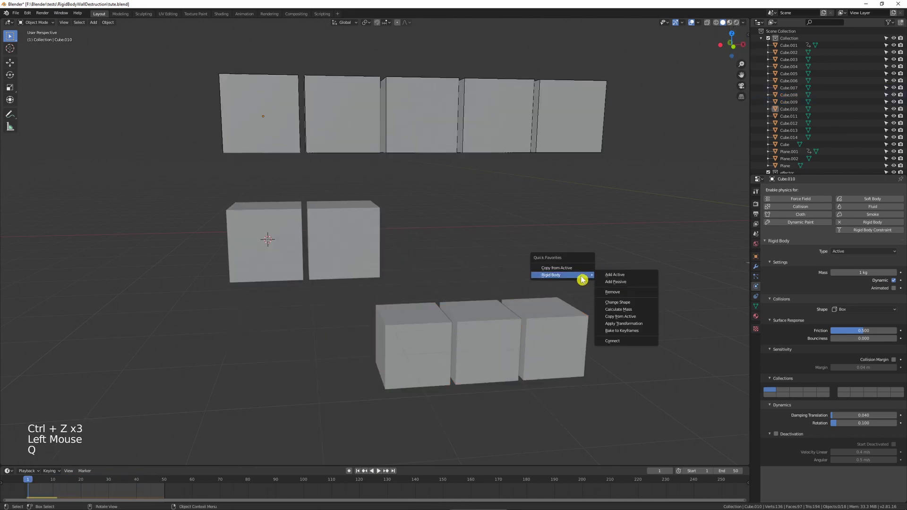
pyautogui.click(643, 332)
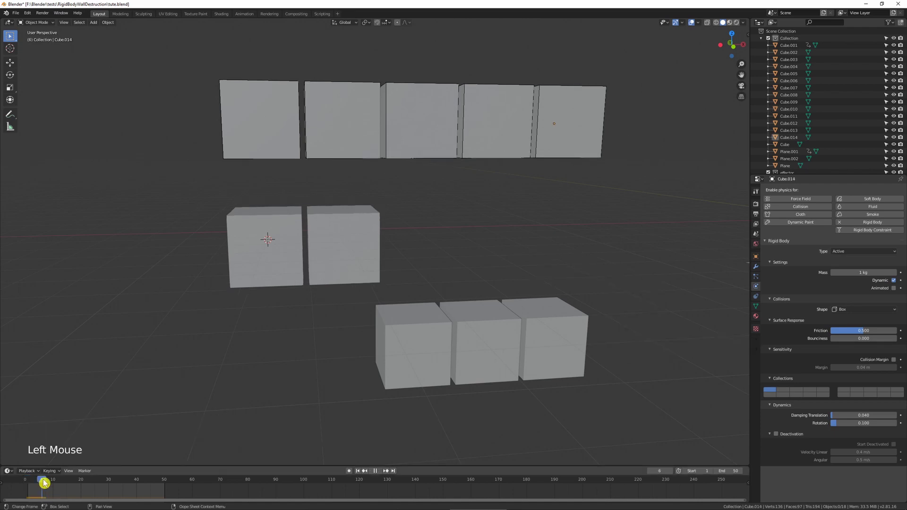
pyautogui.hotkey('shift', 'Left')
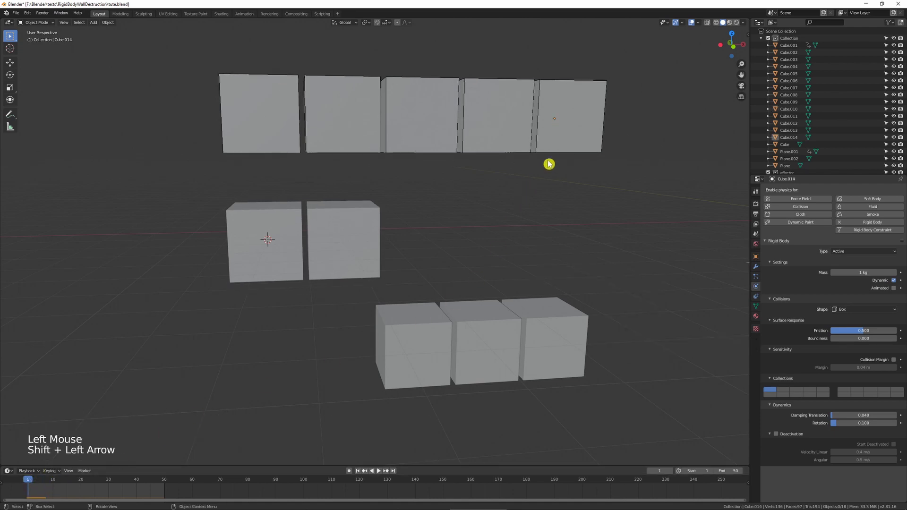
# - Select only the last cube of the upper row
pyautogui.click(562, 143)
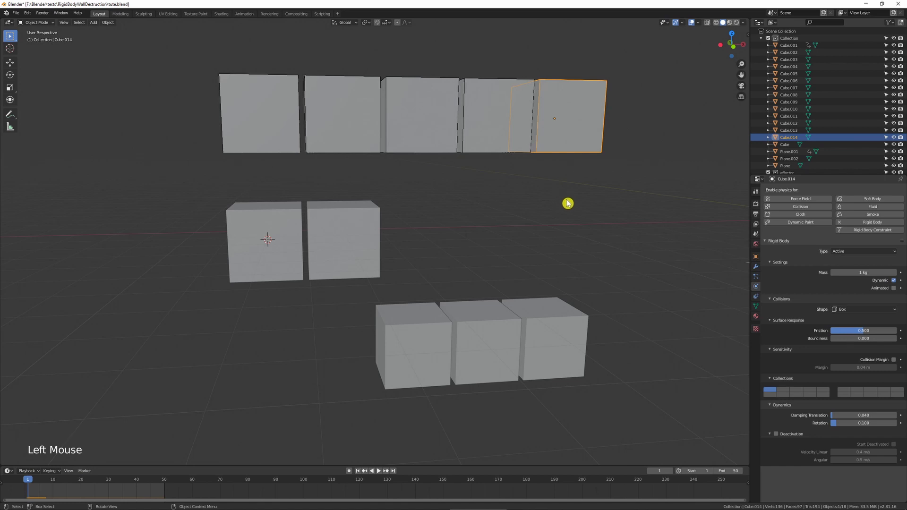
pyautogui.click(582, 195)
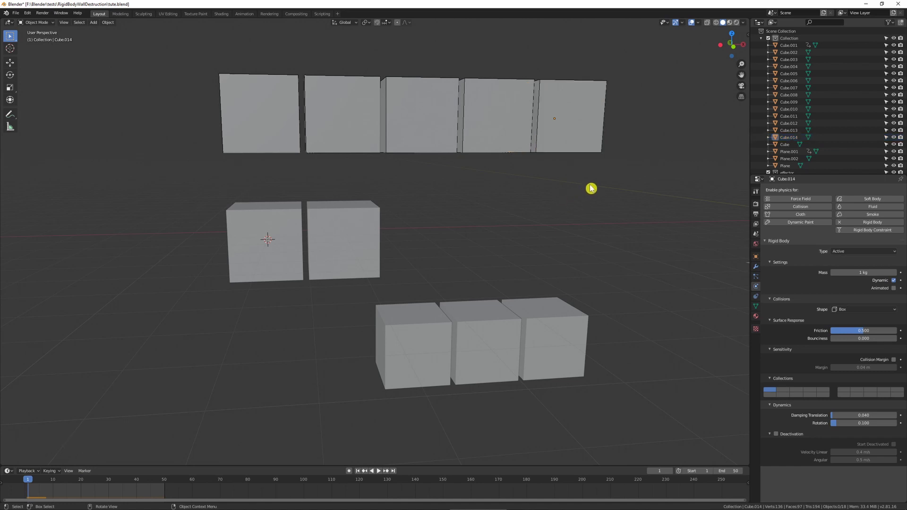
pyautogui.moveTo(583, 179)
pyautogui.mouseDown(button='middle')
pyautogui.moveTo(585, 186)
pyautogui.moveTo(560, 178)
pyautogui.moveTo(576, 180)
pyautogui.mouseUp(button='middle')
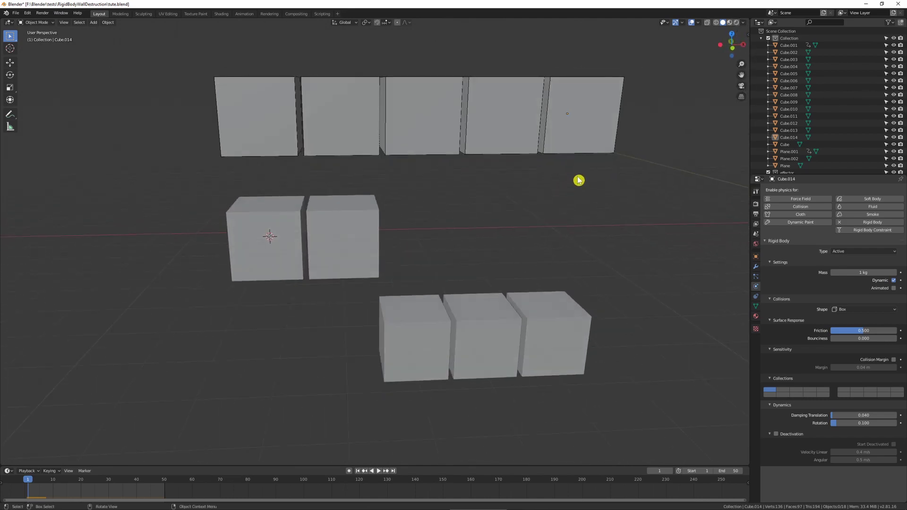
pyautogui.click(578, 180)
pyautogui.click(574, 139)
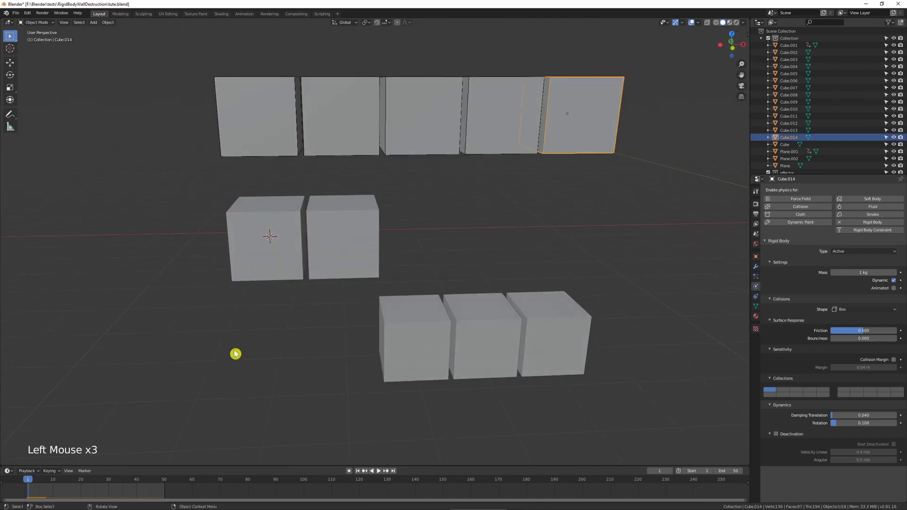
# - Bake the selected cube's rigid body motion to keyframes from frame 1 to 50 with a frame step of 1
pyautogui.press('q')
pyautogui.moveTo(506, 173)
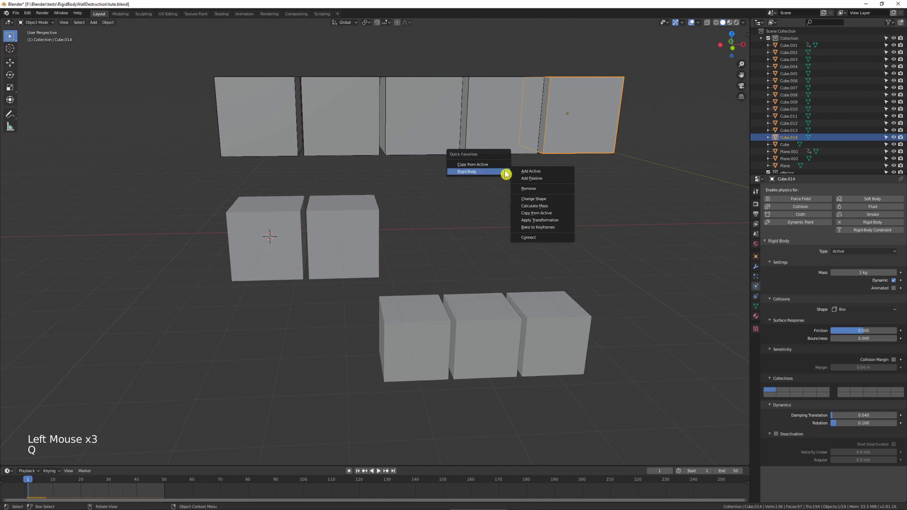
pyautogui.click(548, 229)
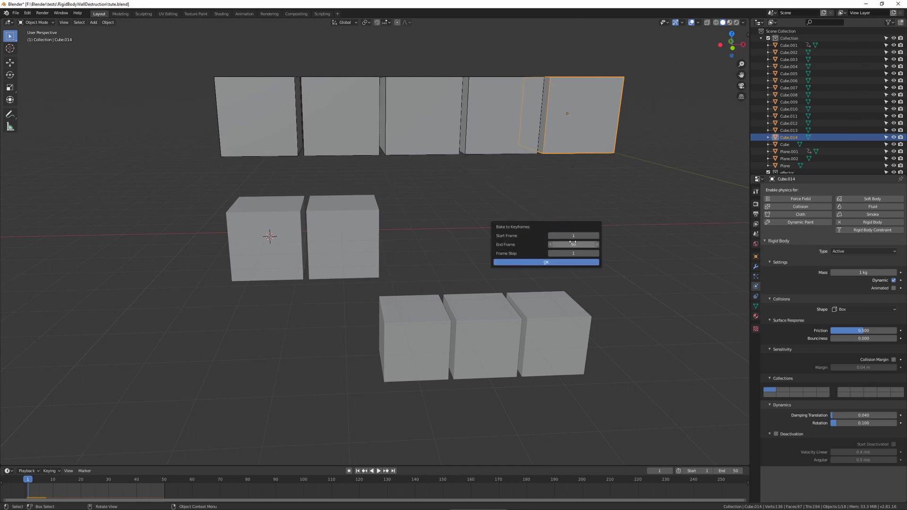
pyautogui.click(540, 263)
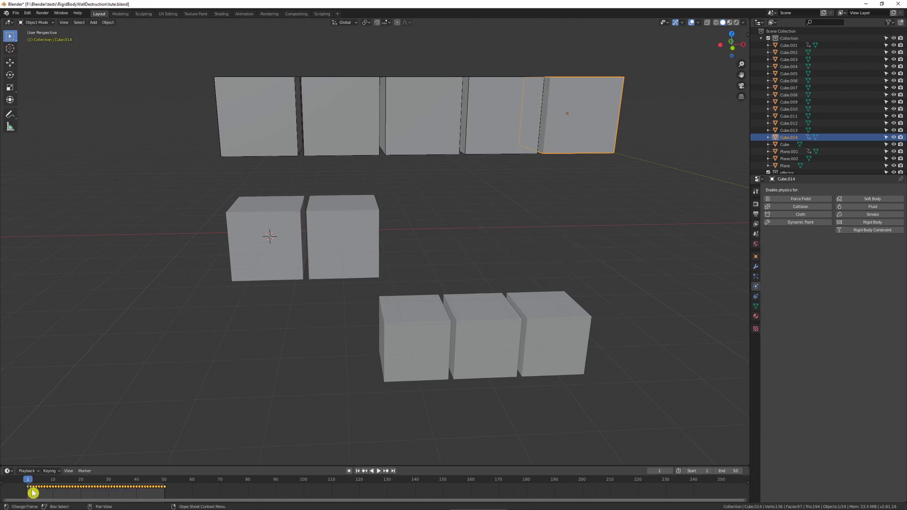
# - Play the animation to check the baked cube's motion and return to the first frame
pyautogui.click(581, 113)
pyautogui.click(517, 161)
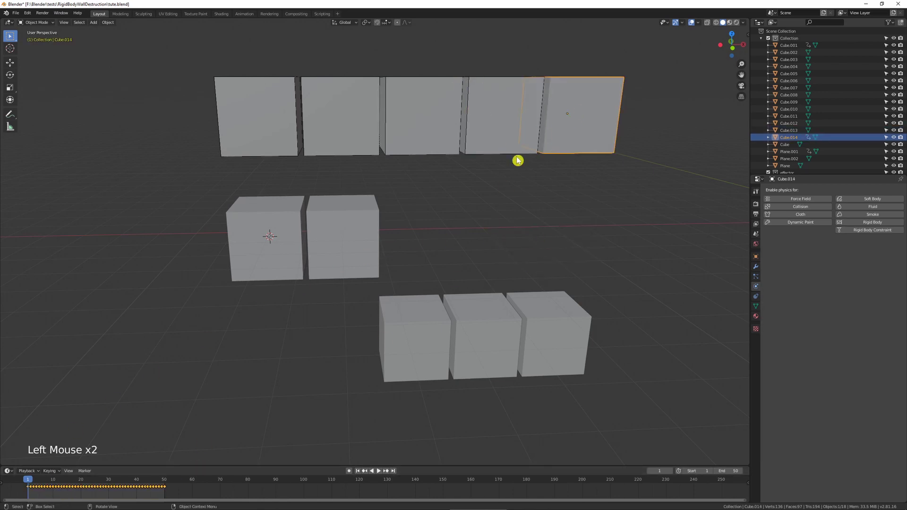
pyautogui.moveTo(235, 457); pyautogui.dragTo(236, 448)
pyautogui.hotkey('shift', 'space')
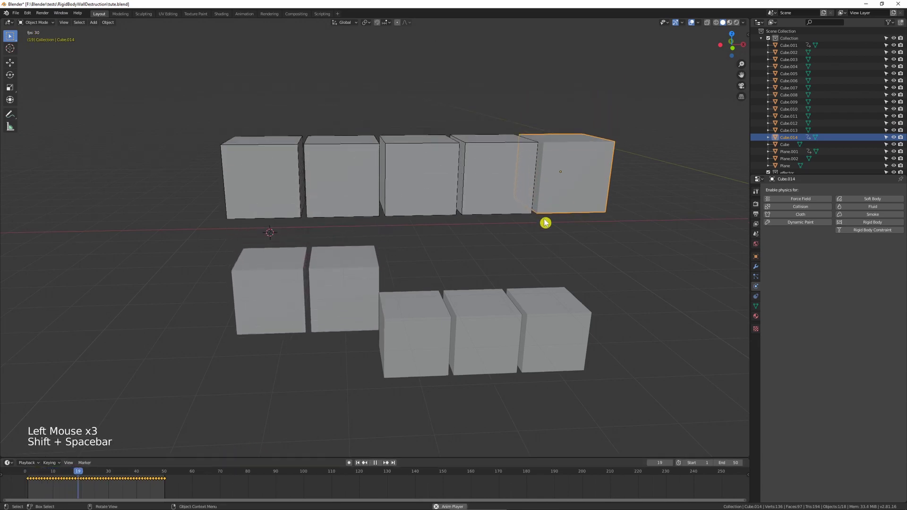
pyautogui.hotkey('shift', 'space')
pyautogui.hotkey('shift', 'Left')
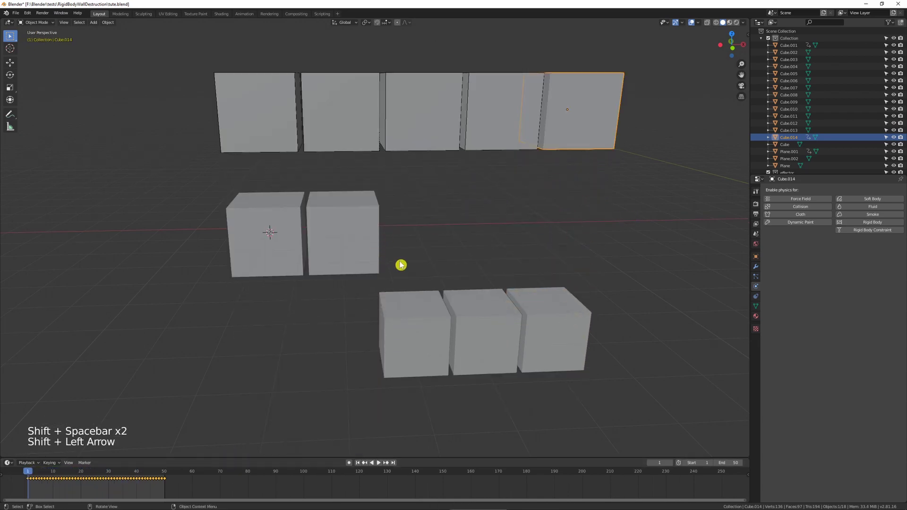
# - Duplicate the second cube of the middle row and place the copy below the last cube of the upper row
pyautogui.keyDown('shift'); pyautogui.moveTo(401, 264); pyautogui.dragTo(281, 235, button='middle'); pyautogui.keyUp('shift')
pyautogui.scroll(-1, 282, 235)
pyautogui.click(281, 234)
pyautogui.hotkey('shift', 'd')
pyautogui.click(470, 228)
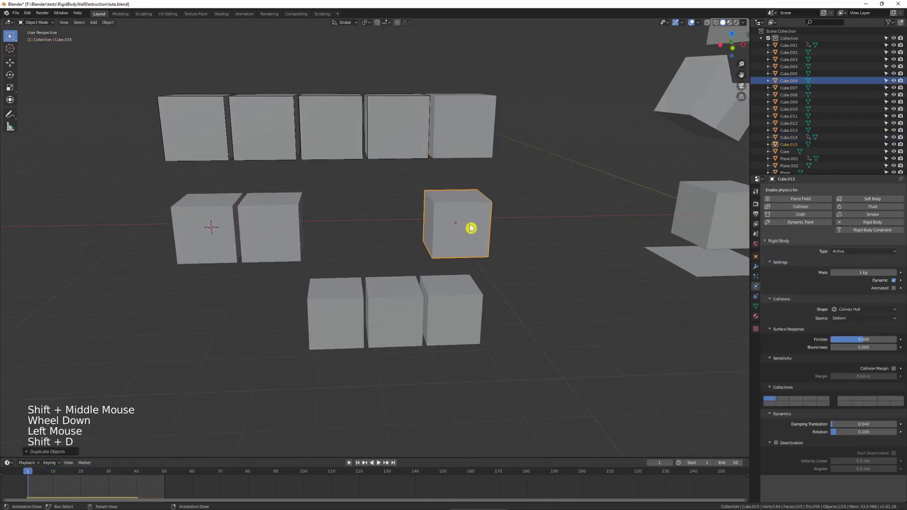
pyautogui.press('g')
pyautogui.click(455, 225)
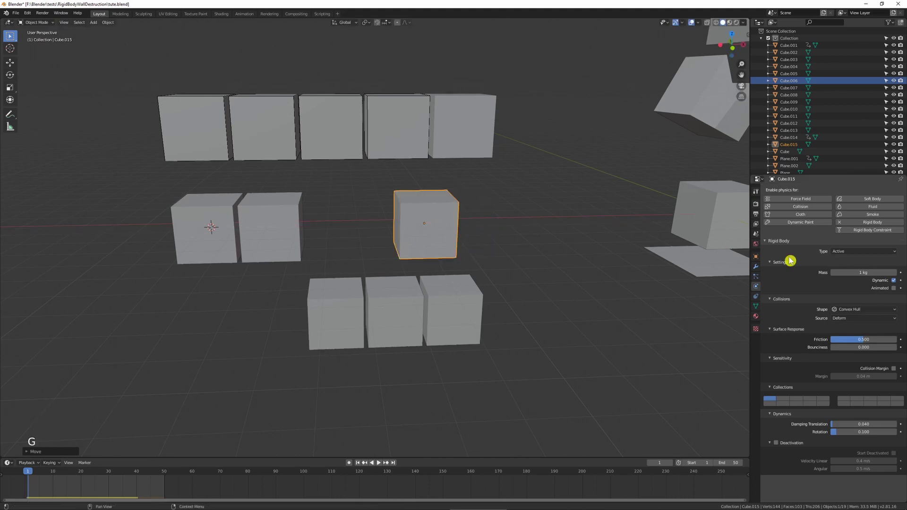
# - Set the duplicated cube's rigid body type to Passive and deselect it
pyautogui.click(859, 252)
pyautogui.click(853, 268)
pyautogui.click(498, 217)
pyautogui.scroll(2, 503, 213)
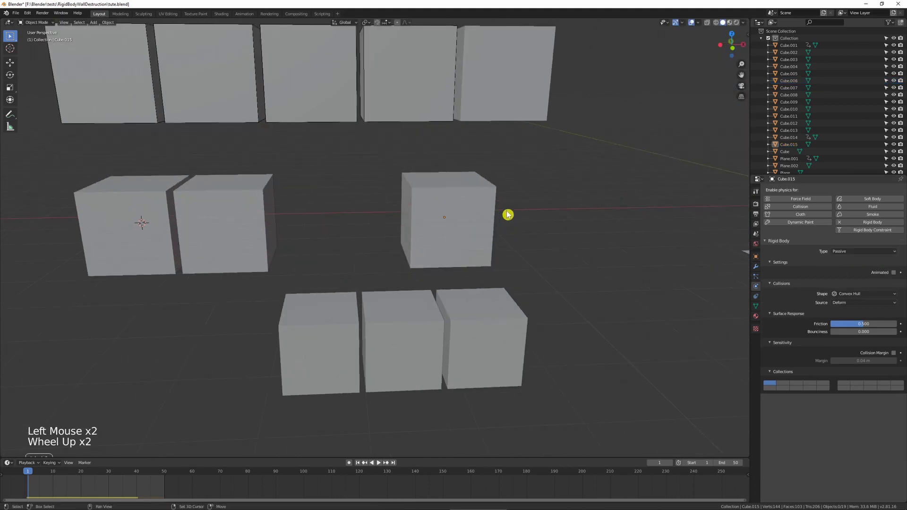
# - Play the simulation in stages to compare the baked cube with its neighbours at the passive cube, and return to the first frame
pyautogui.hotkey('shift', 'space')
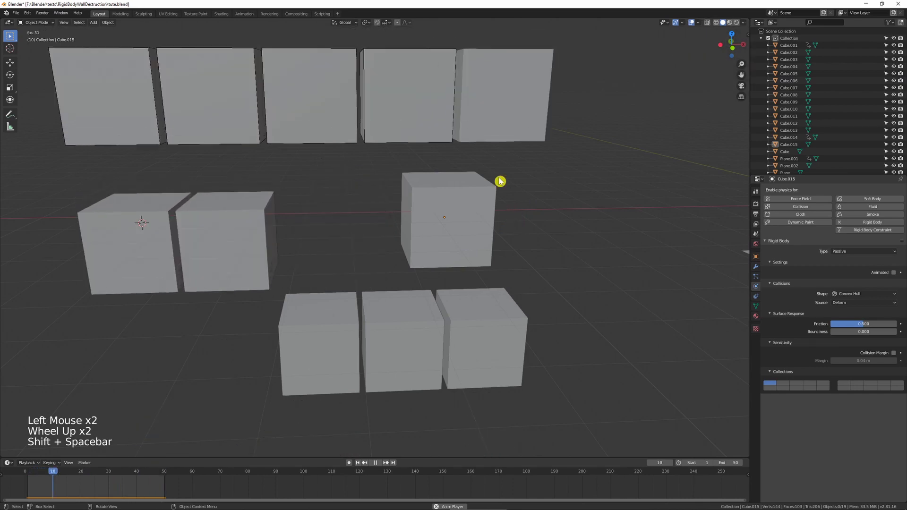
pyautogui.hotkey('shift', 'space')
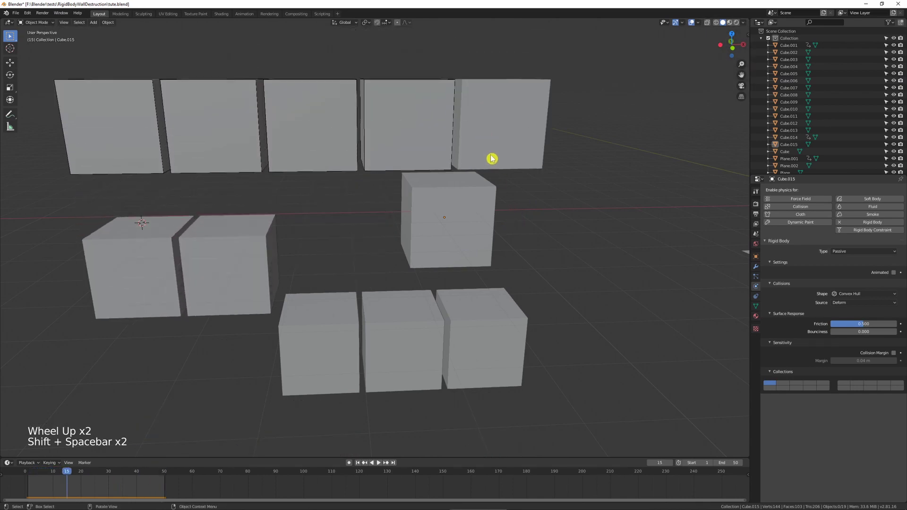
pyautogui.click(405, 133)
pyautogui.click(475, 123)
pyautogui.click(496, 141)
pyautogui.hotkey('shift', 'space')
pyautogui.click(563, 154)
pyautogui.hotkey('shift', 'space')
pyautogui.hotkey('shift', 'Left')
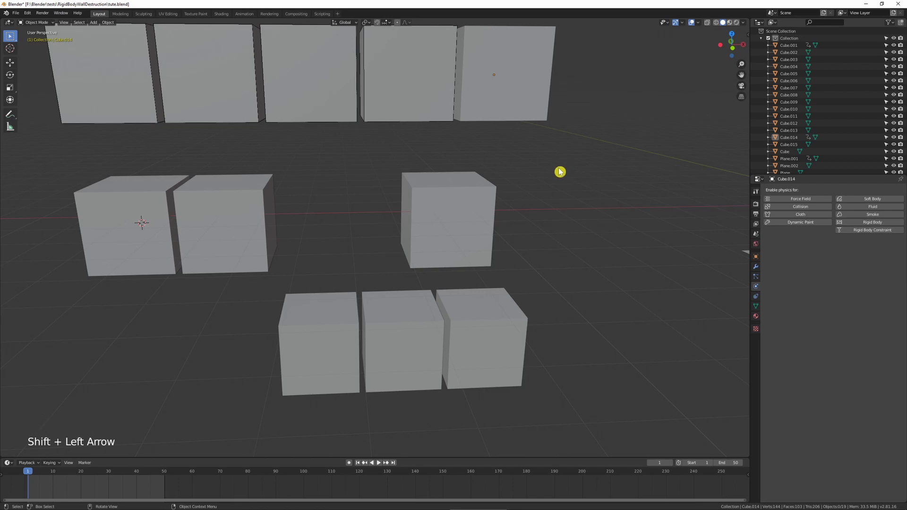
# - Try the rigid body Connect command with nothing selected
pyautogui.press('q')
pyautogui.moveTo(540, 162)
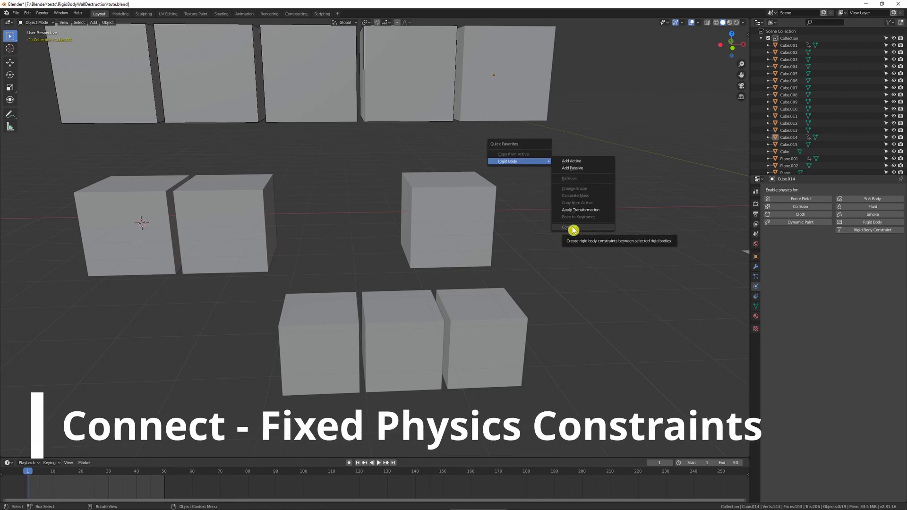
pyautogui.click(576, 231)
# - Duplicate the third and fourth cubes of the upper row and move the copies straight up along Z
pyautogui.keyDown('shift'); pyautogui.moveTo(435, 166); pyautogui.dragTo(481, 298, button='middle'); pyautogui.keyUp('shift')
pyautogui.scroll(-1, 482, 297)
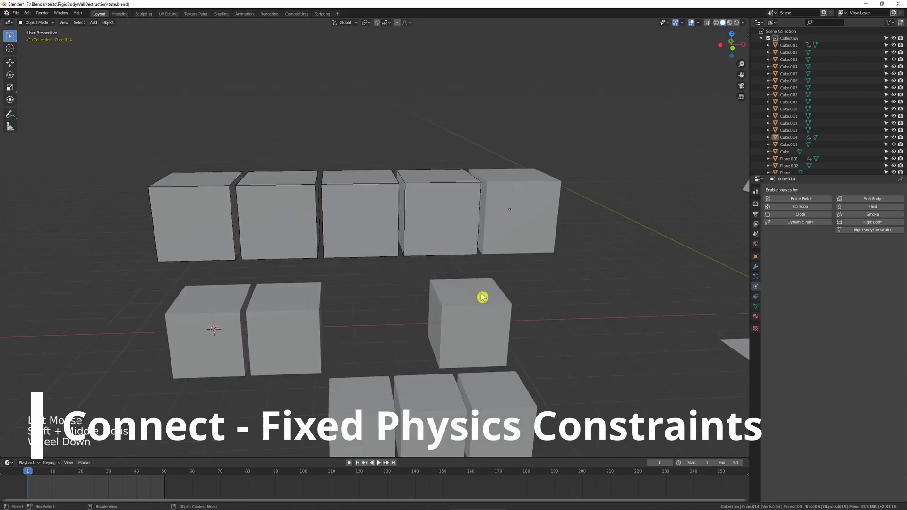
pyautogui.click(373, 233)
pyautogui.keyDown('shift'); pyautogui.scroll(-2, 372, 233); pyautogui.keyUp('shift')
pyautogui.scroll(-1, 433, 249)
pyautogui.hotkey('shift', 'd')
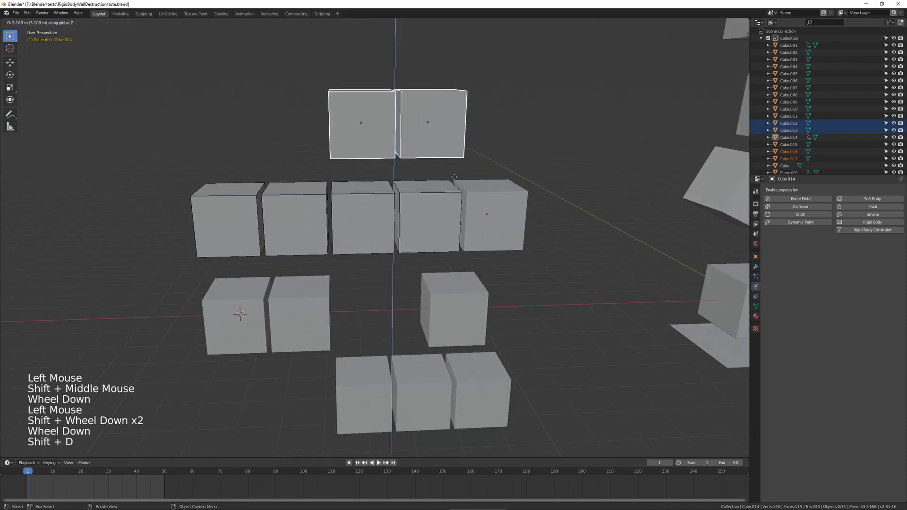
# - Parent one of the two duplicated cubes to the other
pyautogui.keyDown('shift'); pyautogui.click(388, 204); pyautogui.keyUp('shift')
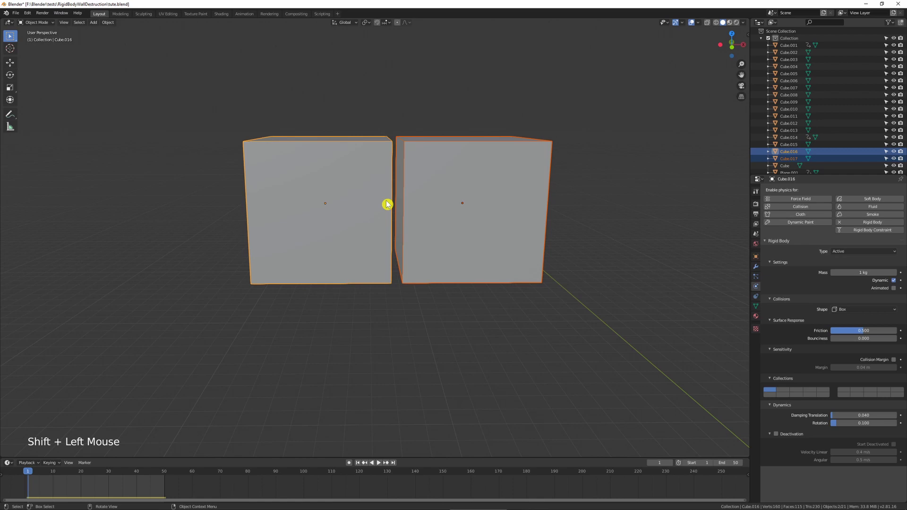
pyautogui.hotkey('ctrl', 'p')
pyautogui.click(387, 204)
# - Duplicate the passive cube and place the copy a little below the first cube of the parented pair
pyautogui.scroll(-3, 428, 194)
pyautogui.keyDown('shift'); pyautogui.moveTo(470, 386); pyautogui.dragTo(478, 299, button='middle'); pyautogui.keyUp('shift')
pyautogui.click(461, 425)
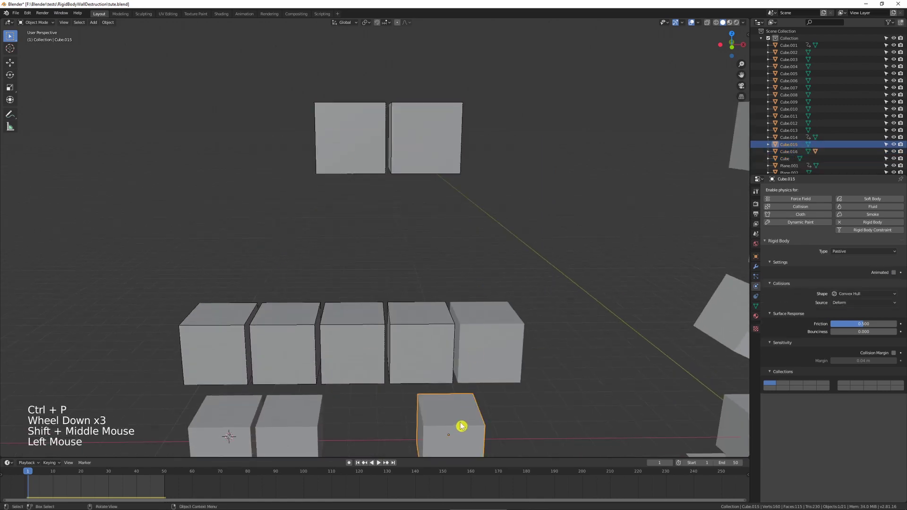
pyautogui.hotkey('shift', 'd')
pyautogui.hotkey('shift', 'Left')
pyautogui.click(382, 211)
pyautogui.press('g')
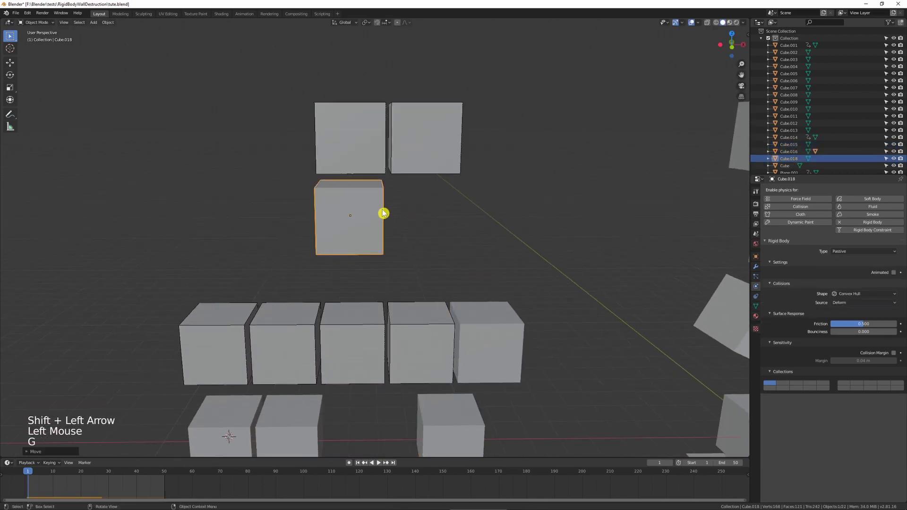
pyautogui.press('g')
pyautogui.click(381, 229)
# - Deselect everything, play the simulation of the parented pair and return to the first frame
pyautogui.scroll(1, 430, 217)
pyautogui.click(443, 216)
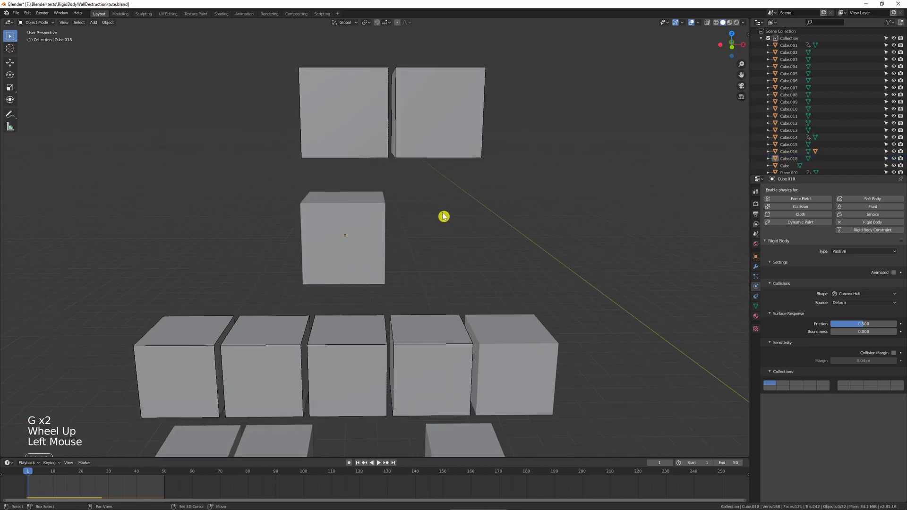
pyautogui.hotkey('shift', 'space')
pyautogui.hotkey('shift', 'space')
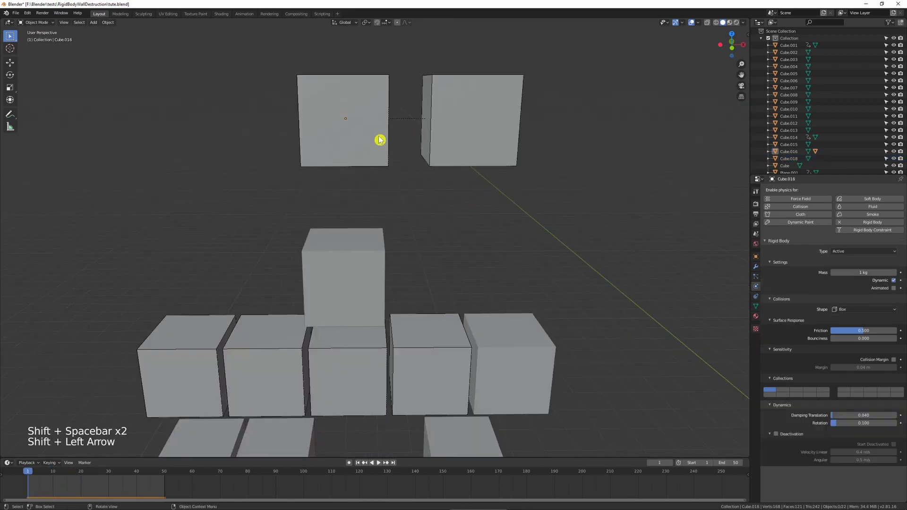
# - Select both cubes of the parented pair and clear their parent while keeping the transformation
pyautogui.click(380, 140)
pyautogui.keyDown('shift'); pyautogui.click(452, 135); pyautogui.keyUp('shift')
pyautogui.hotkey('alt', 'p')
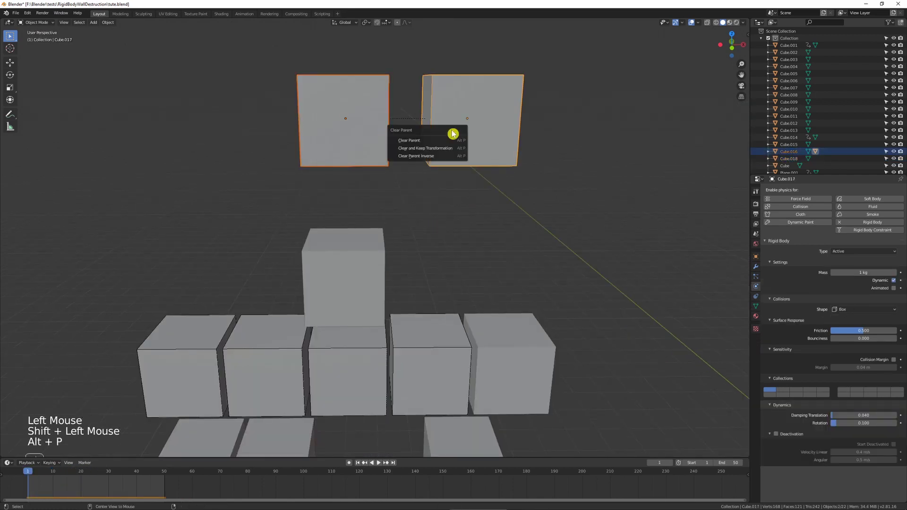
pyautogui.click(431, 148)
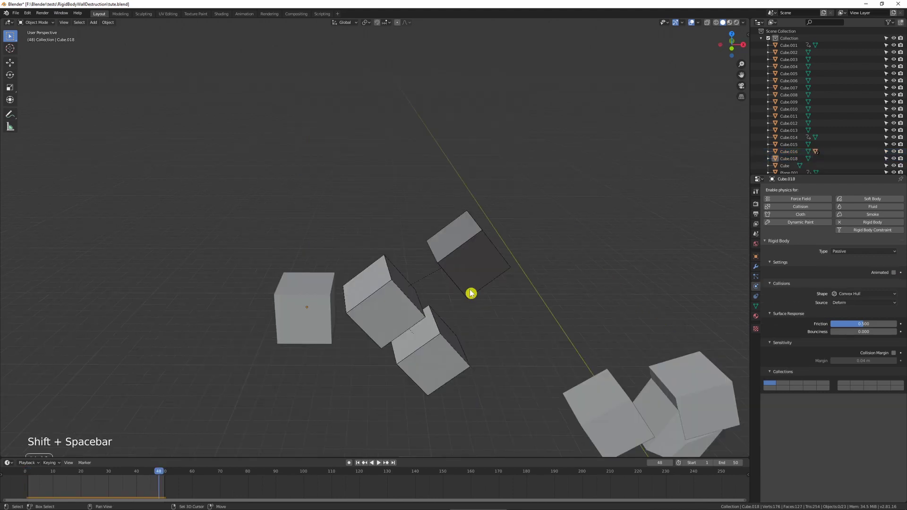
# - Return to the first frame and clear the parent of the second lower cube and the topmost cube
pyautogui.hotkey('shift', 'Left')
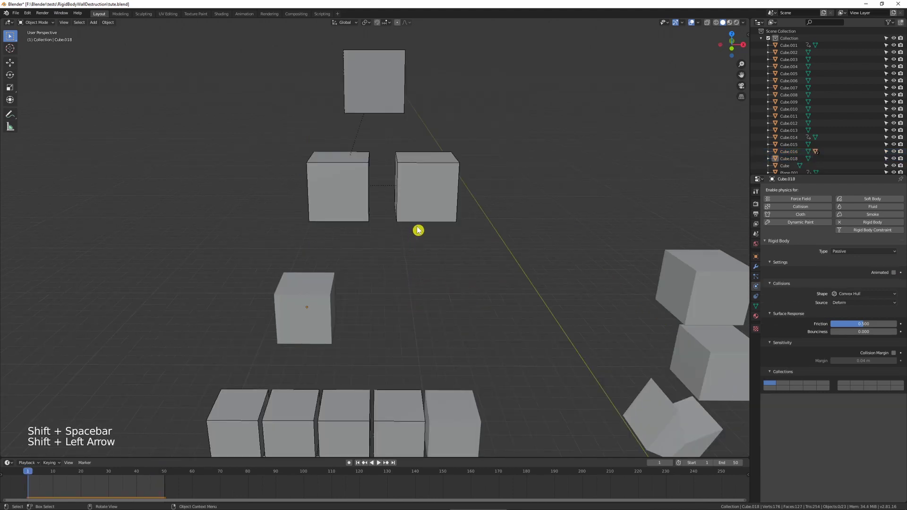
pyautogui.click(421, 211)
pyautogui.keyDown('shift'); pyautogui.click(374, 107); pyautogui.keyUp('shift')
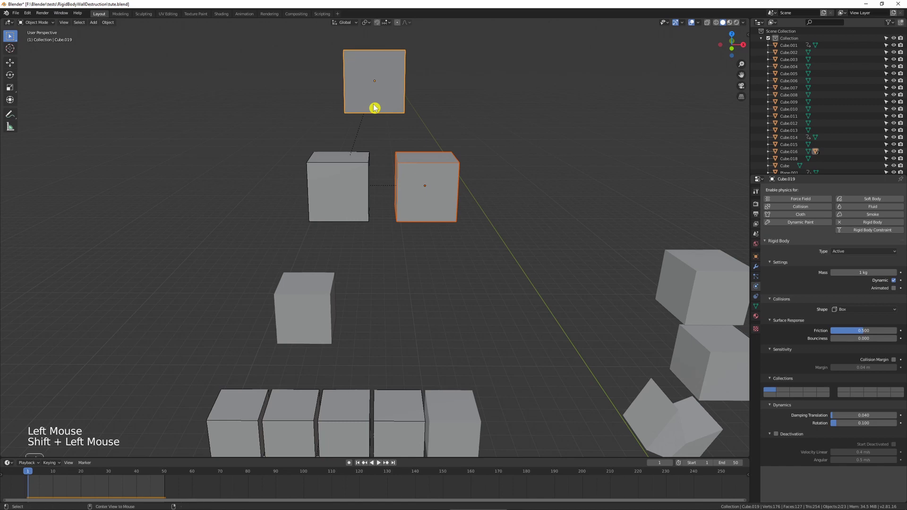
pyautogui.hotkey('alt', 'p')
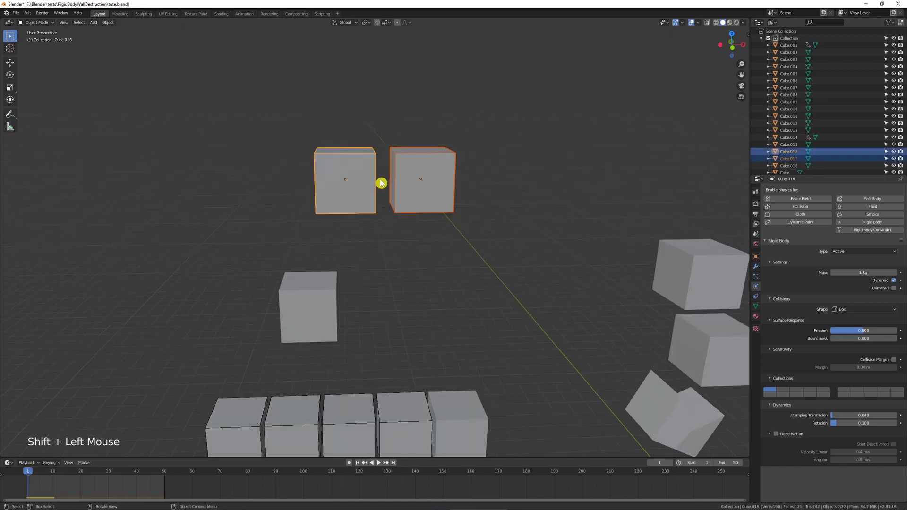
# - Connect the two selected cubes with a rigid body constraint
pyautogui.press('q')
pyautogui.moveTo(486, 140)
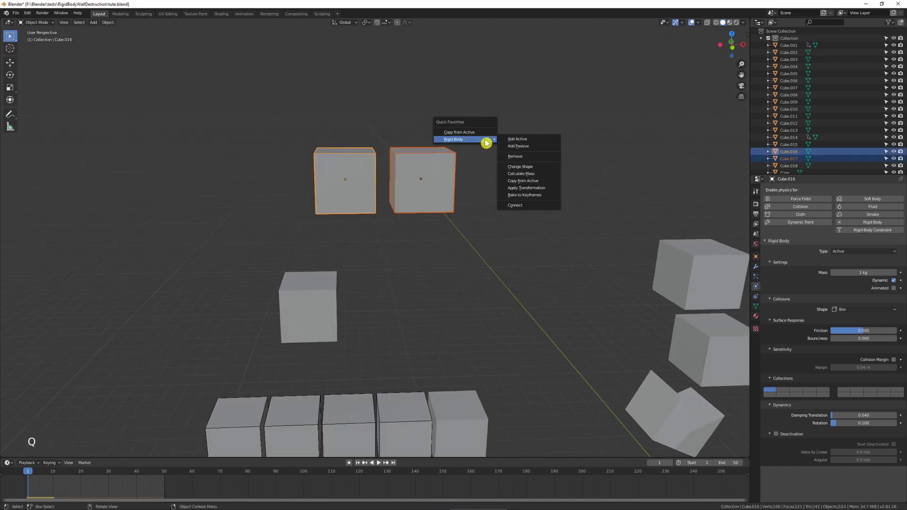
pyautogui.click(527, 206)
pyautogui.scroll(2, 415, 182)
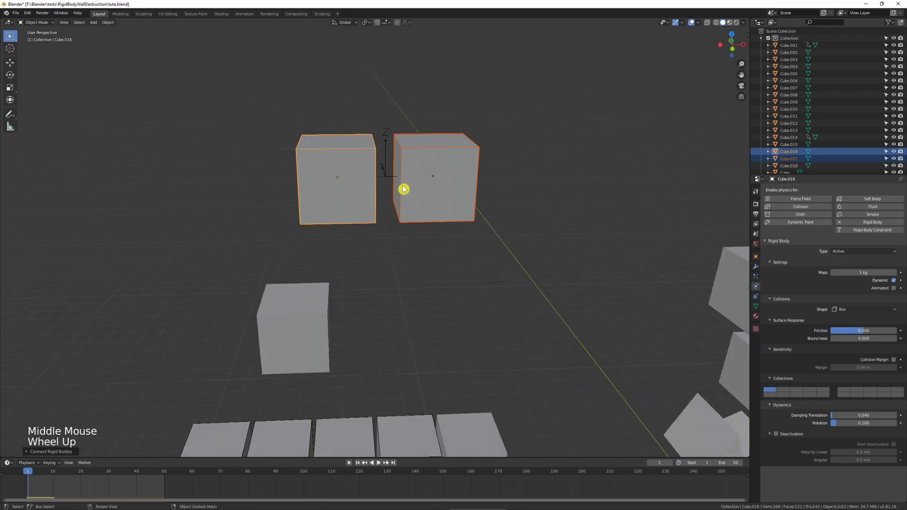
# - Examine the new constraint's settings, play the simulation of the connected cubes and return to the first frame
pyautogui.click(392, 131)
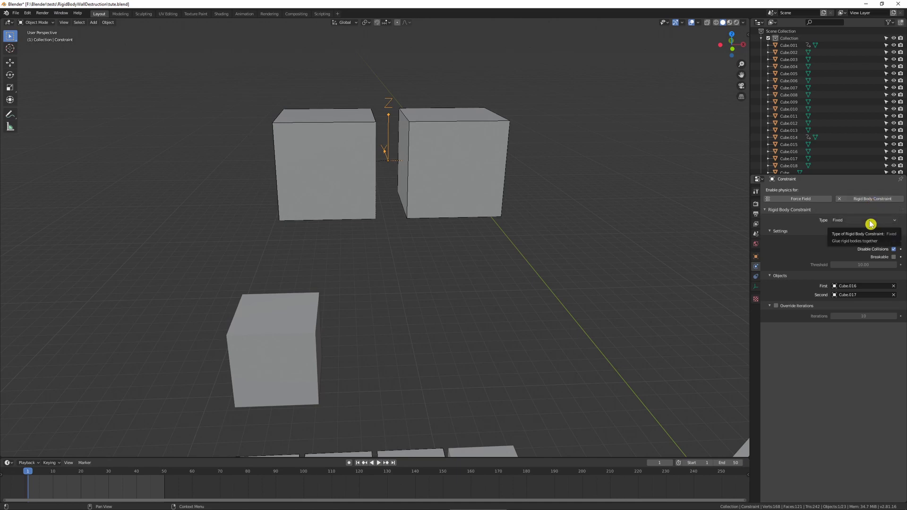
pyautogui.click(421, 273)
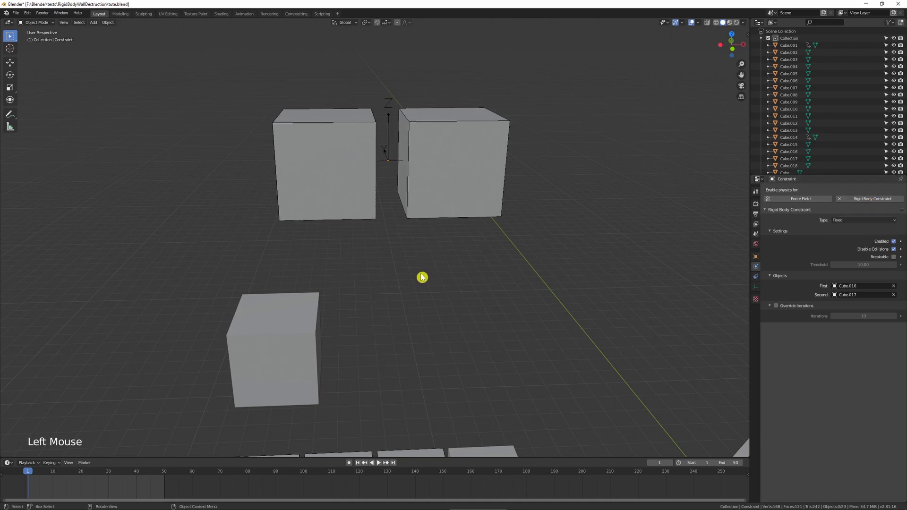
pyautogui.moveTo(421, 272); pyautogui.dragTo(421, 268, button='middle')
pyautogui.hotkey('shift', 'space')
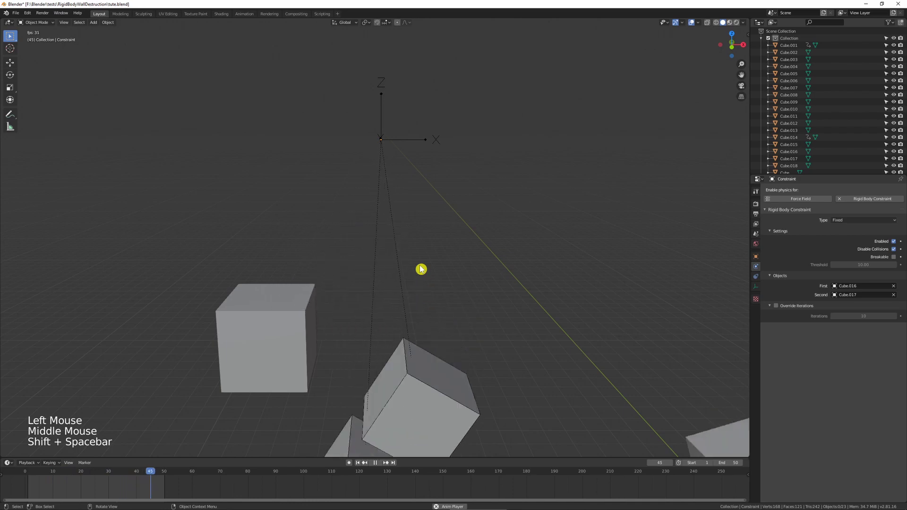
pyautogui.hotkey('shift', 'space')
pyautogui.hotkey('shift', 'Left')
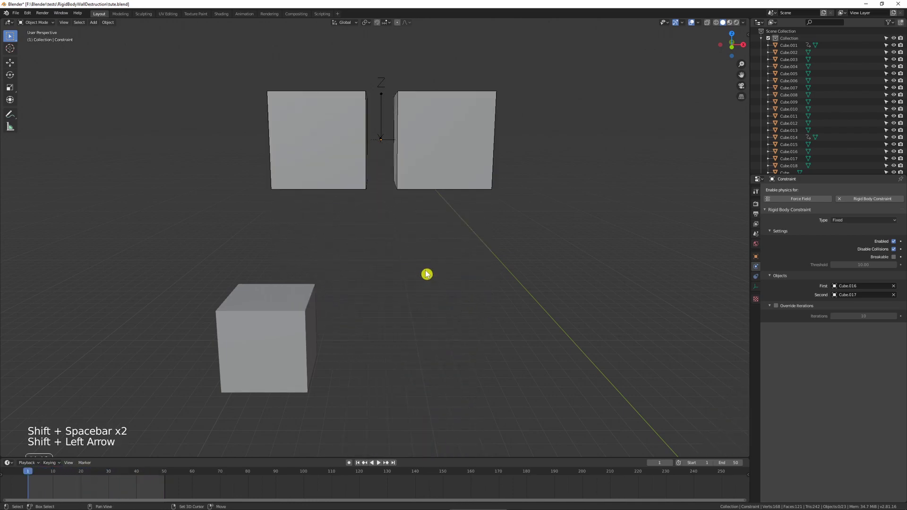
# - Set the type of the rigid body constraint between the two cubes to Hinge
pyautogui.moveTo(420, 184); pyautogui.dragTo(417, 180, button='middle')
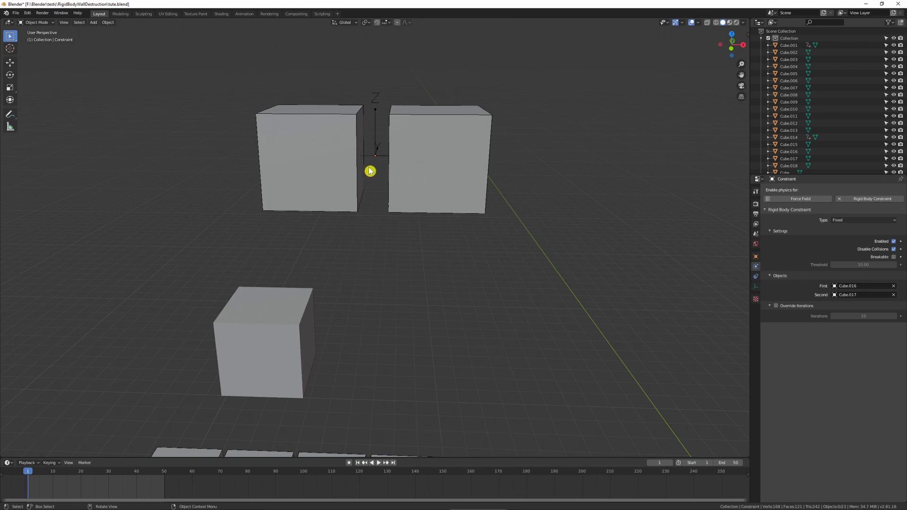
pyautogui.click(383, 142)
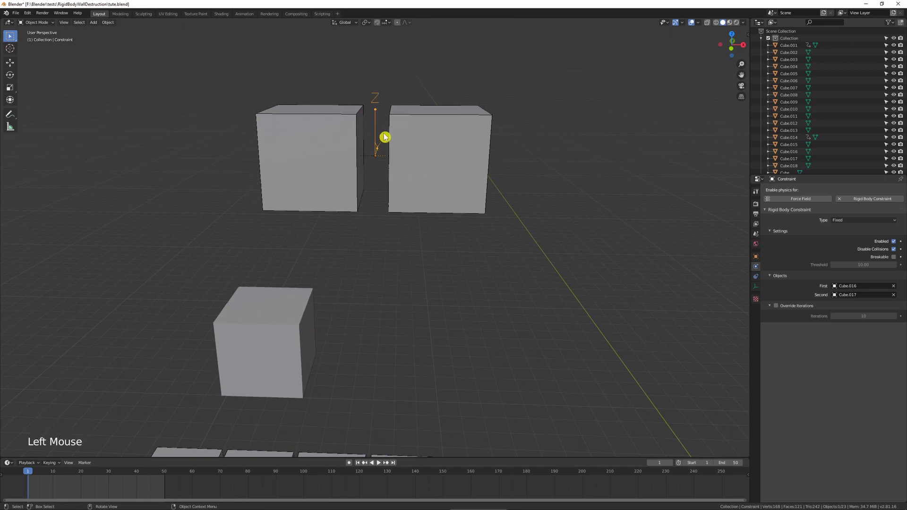
pyautogui.click(865, 221)
pyautogui.click(867, 234)
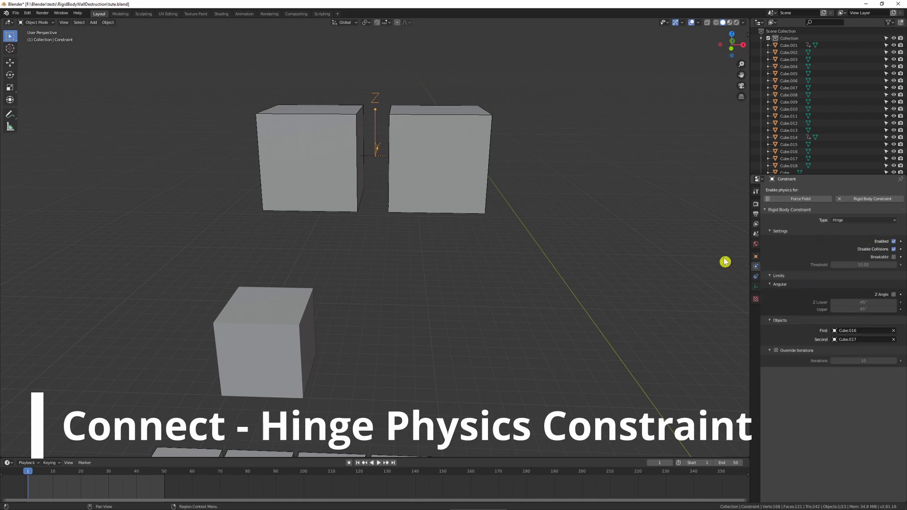
pyautogui.moveTo(389, 148); pyautogui.dragTo(399, 155, button='middle')
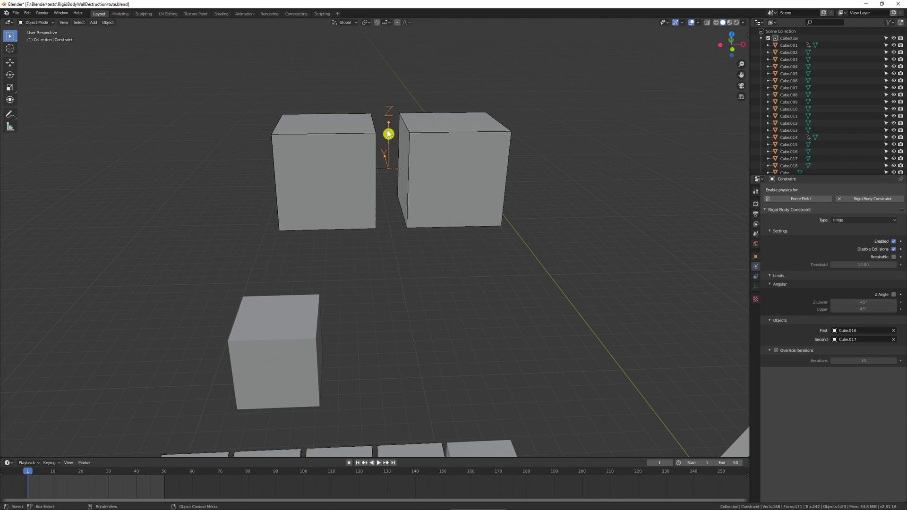
# - Rotate the hinge constraint between the two cubes 90 degrees about the global X axis
pyautogui.moveTo(388, 134); pyautogui.dragTo(393, 166, button='middle')
pyautogui.press('r')
pyautogui.press('x')
pyautogui.press('9')
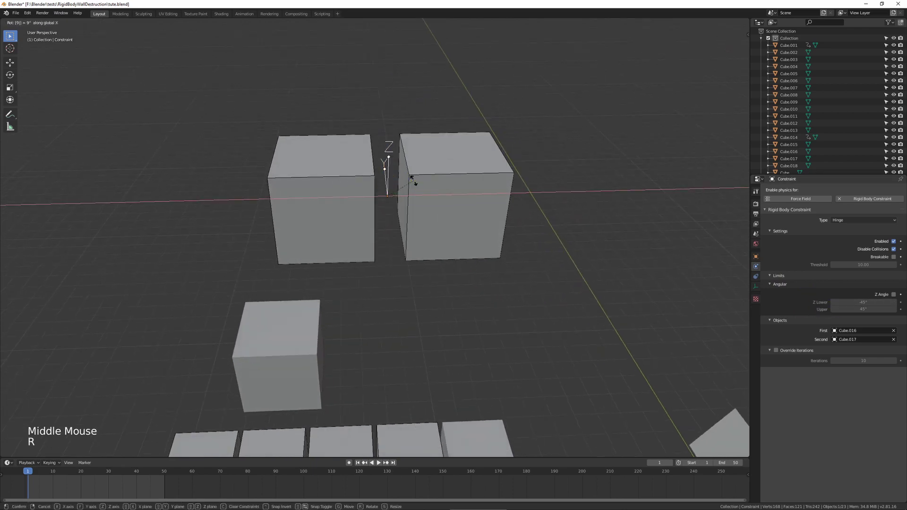
pyautogui.press('0')
pyautogui.click(414, 185)
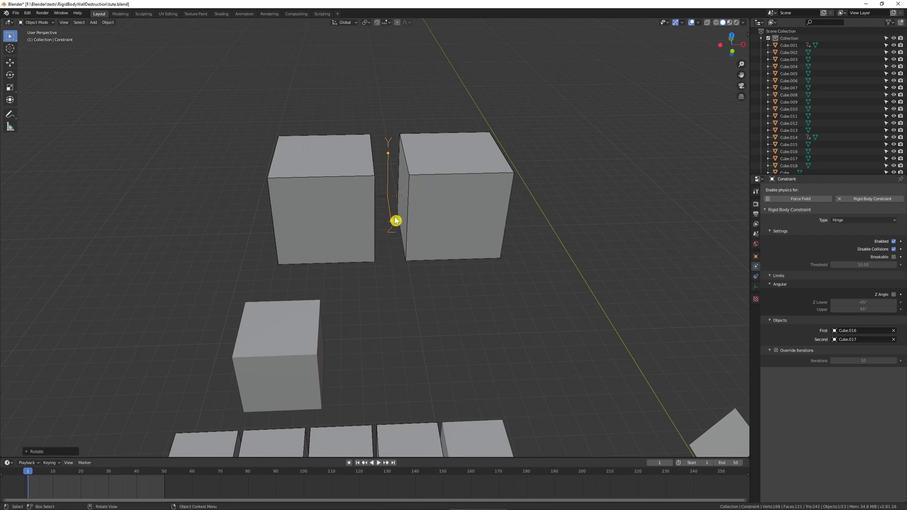
# - Deselect the constraint, play the simulation of the hinged cubes briefly, and return to the first frame
pyautogui.click(543, 200)
pyautogui.hotkey('shift', 'space')
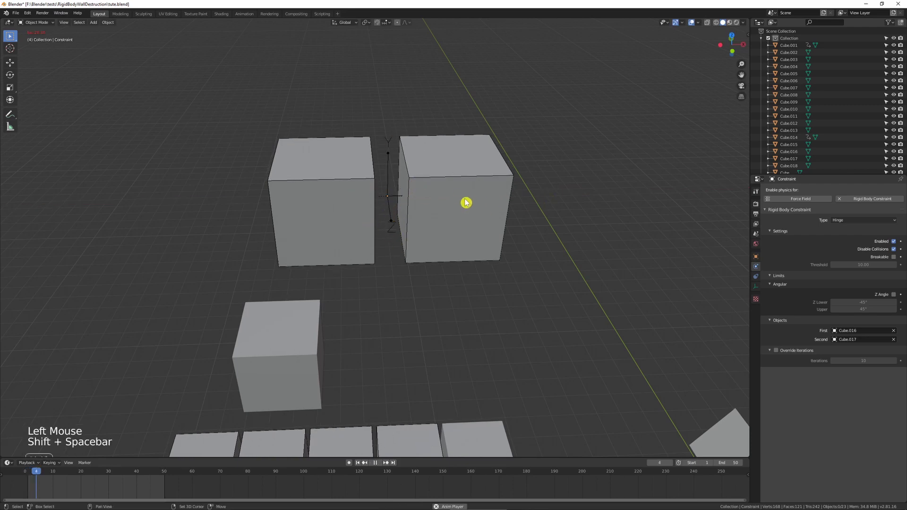
pyautogui.hotkey('shift', 'space')
pyautogui.hotkey('shift', 'Left')
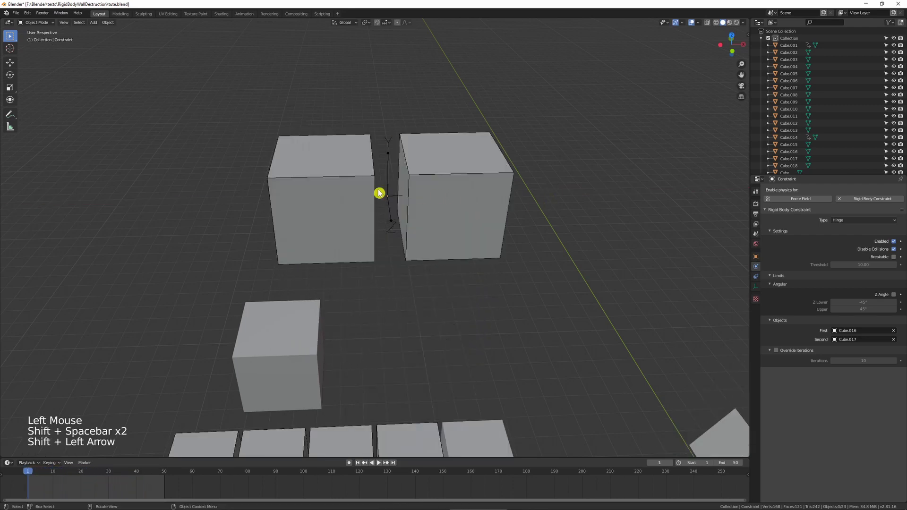
# - Set the rigid body type of the upper cube on the constraint's negative X side to Passive
pyautogui.click(351, 195)
pyautogui.click(865, 251)
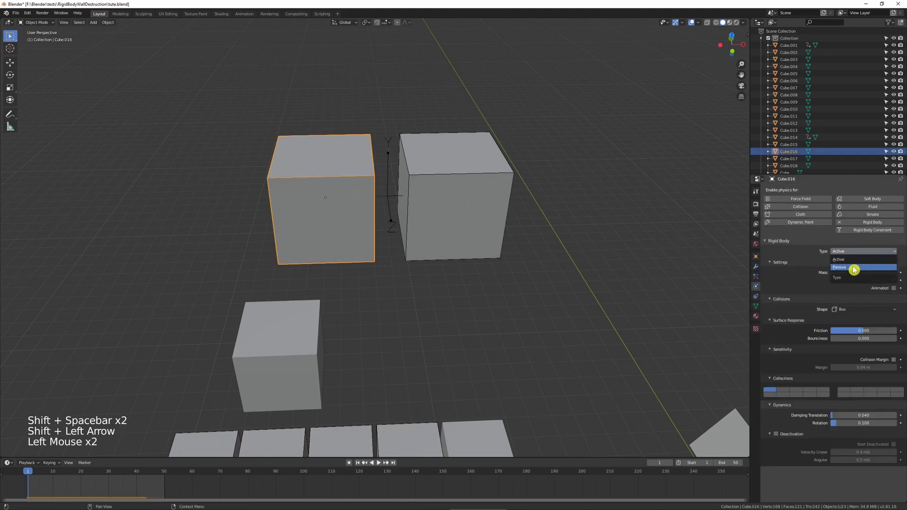
pyautogui.click(853, 265)
pyautogui.click(541, 244)
# - Simulate the hinged cubes, turn off Disable Collisions on their constraint, and review the available constraint types
pyautogui.moveTo(540, 244); pyautogui.dragTo(538, 228, button='middle')
pyautogui.hotkey('shift', 'space')
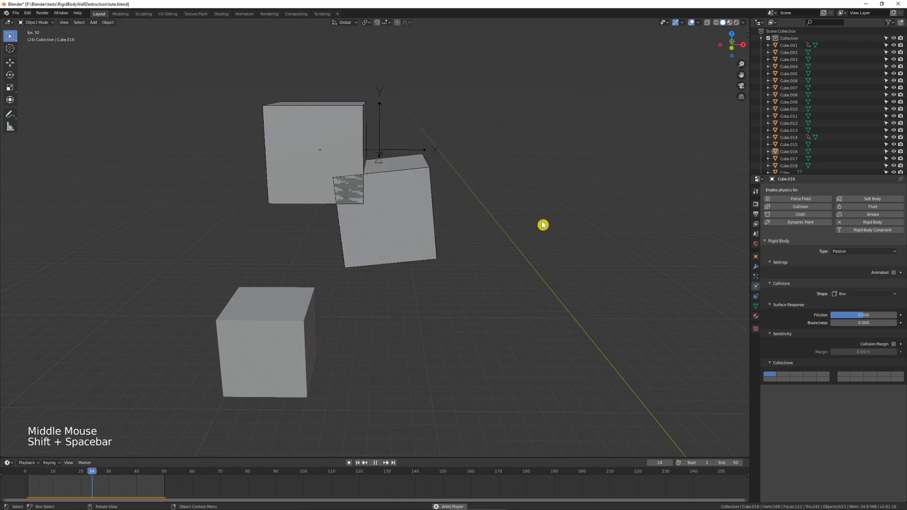
pyautogui.hotkey('shift', 'space')
pyautogui.hotkey('shift', 'Left')
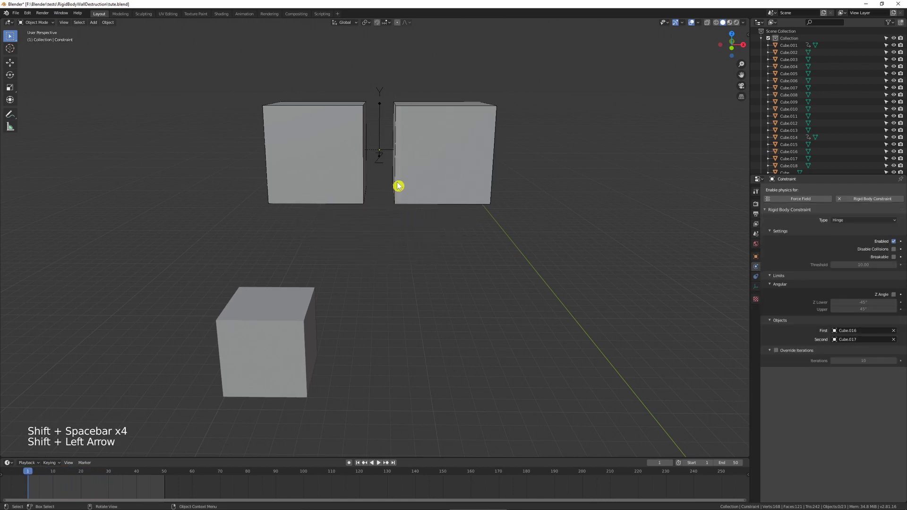
pyautogui.click(385, 151)
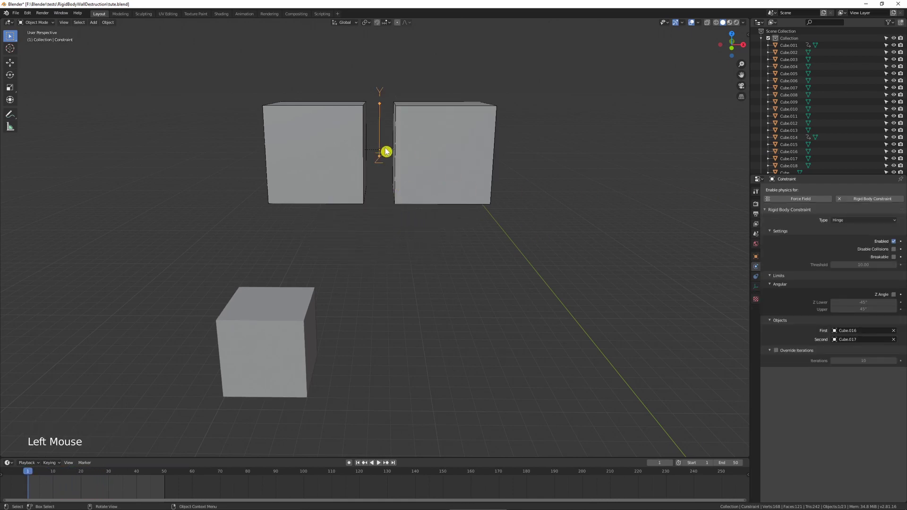
pyautogui.click(875, 221)
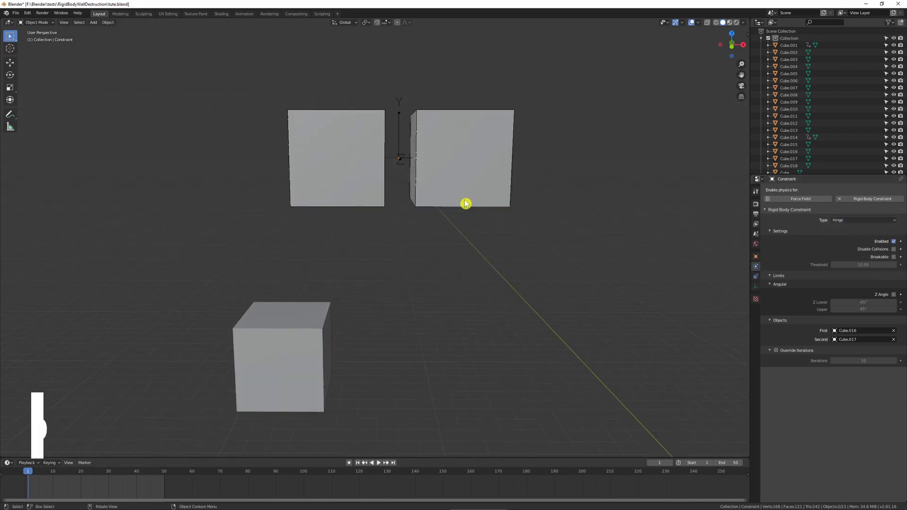
# - Review the rigid body commands available for objects in the scene
pyautogui.keyDown('shift'); pyautogui.moveTo(529, 236); pyautogui.dragTo(441, 177, button='middle'); pyautogui.keyUp('shift')
pyautogui.keyDown('shift'); pyautogui.scroll(-1, 441, 177); pyautogui.keyUp('shift')
pyautogui.scroll(-2, 441, 177)
pyautogui.scroll(-3, 450, 178)
pyautogui.moveTo(483, 223)
pyautogui.keyDown('shift'); pyautogui.mouseDown(button='middle')
pyautogui.moveTo(450, 178)
pyautogui.moveTo(487, 217)
pyautogui.mouseUp(button='middle'); pyautogui.keyUp('shift')
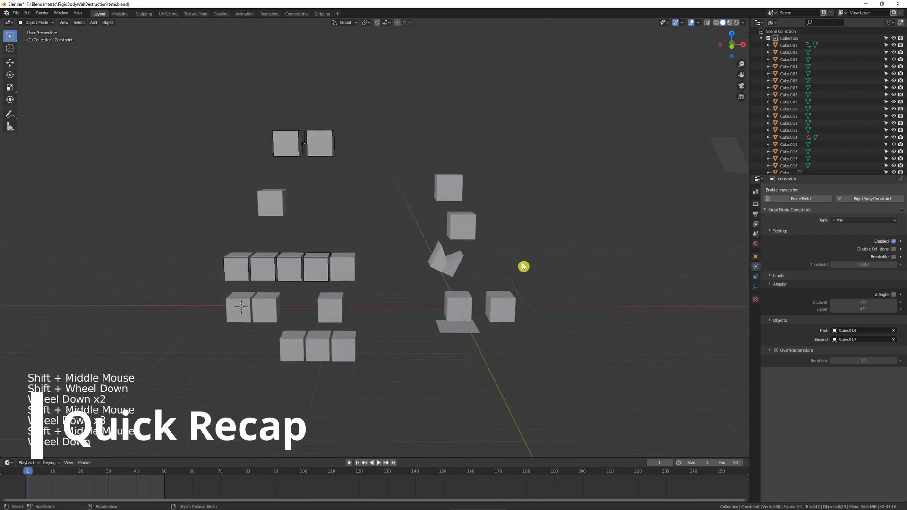
pyautogui.moveTo(523, 265); pyautogui.dragTo(359, 199, button='middle')
pyautogui.scroll(2, 359, 198)
pyautogui.keyDown('shift'); pyautogui.scroll(1, 359, 198); pyautogui.keyUp('shift')
pyautogui.keyDown('shift'); pyautogui.moveTo(359, 198); pyautogui.dragTo(174, 117, button='middle'); pyautogui.keyUp('shift')
pyautogui.click(108, 22)
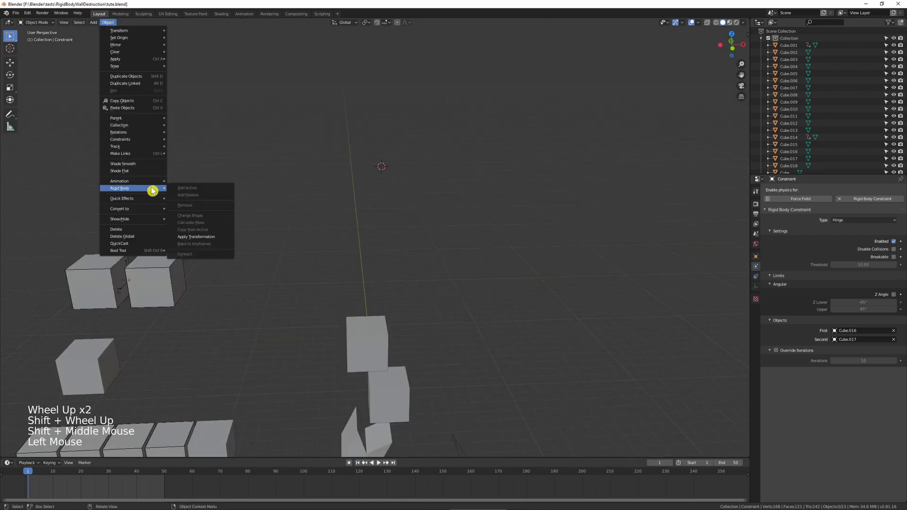
# - Review the scene's output frame range and frame rate, and its rigid body world settings
pyautogui.click(756, 204)
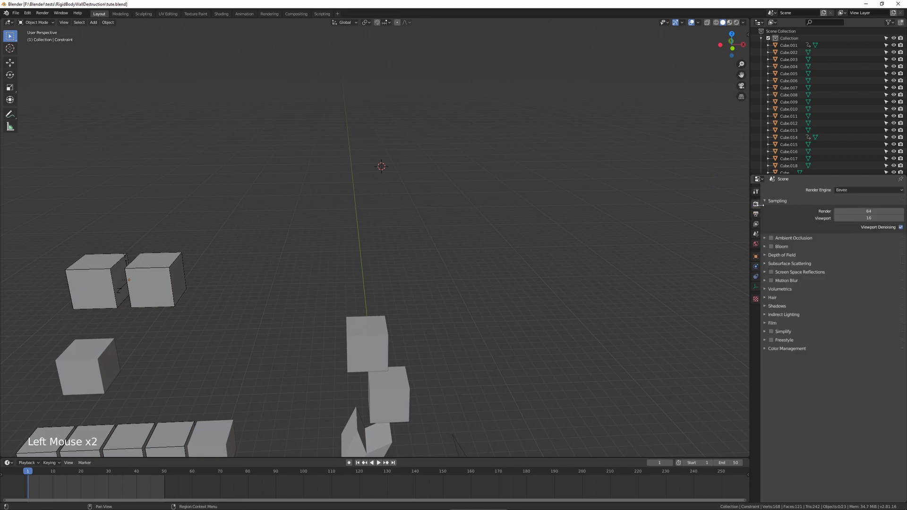
pyautogui.click(756, 214)
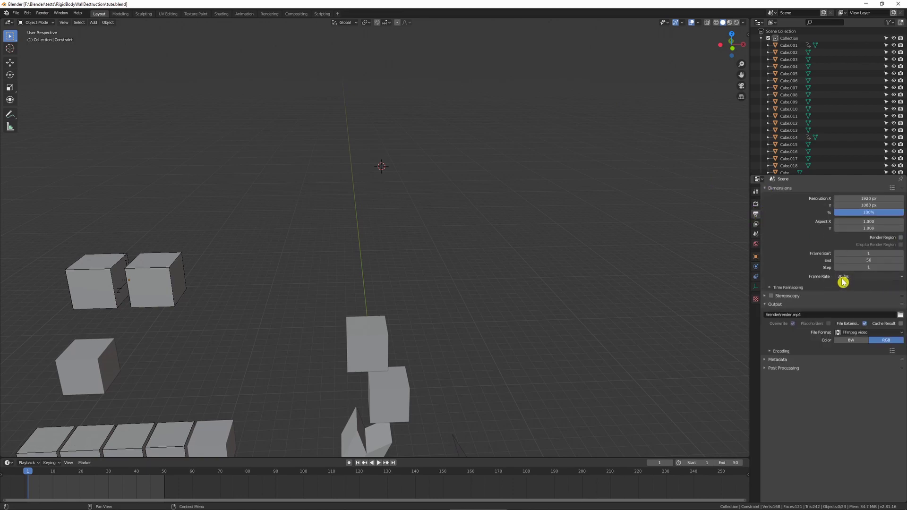
pyautogui.click(756, 234)
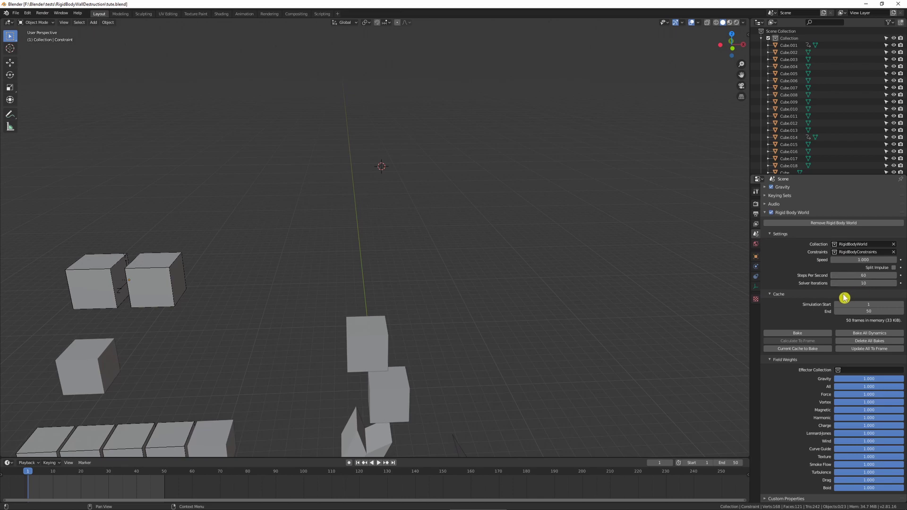
# - Review the rigid body settings and collision shape options of the top cube in the central stack, and deselect it
pyautogui.click(367, 344)
pyautogui.click(755, 287)
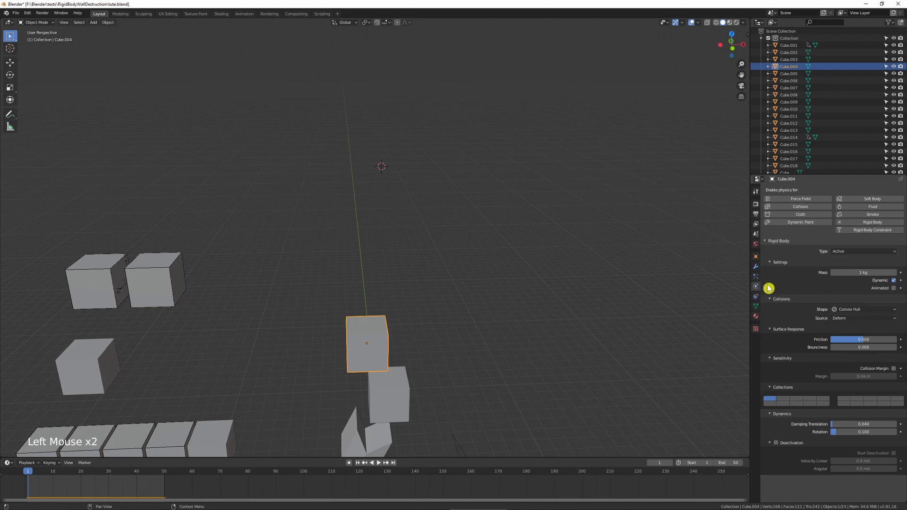
pyautogui.middleClick(782, 289)
pyautogui.click(840, 309)
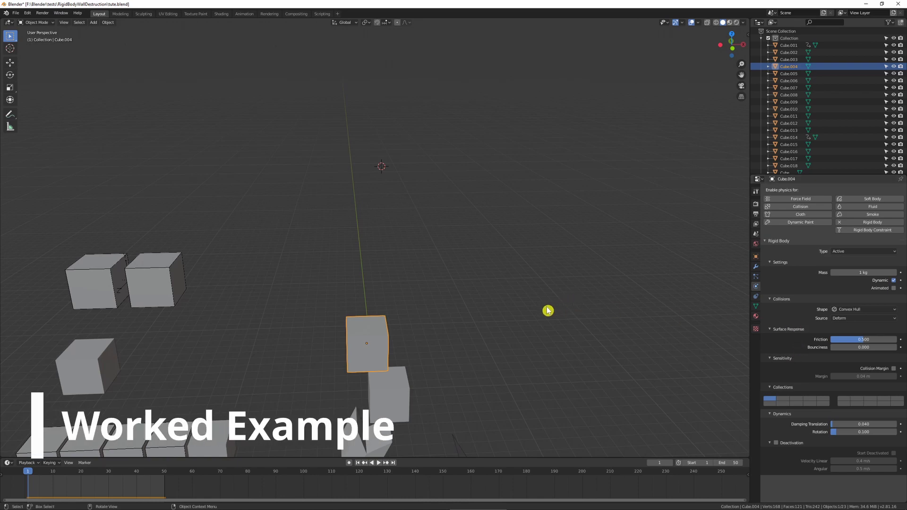
pyautogui.click(516, 316)
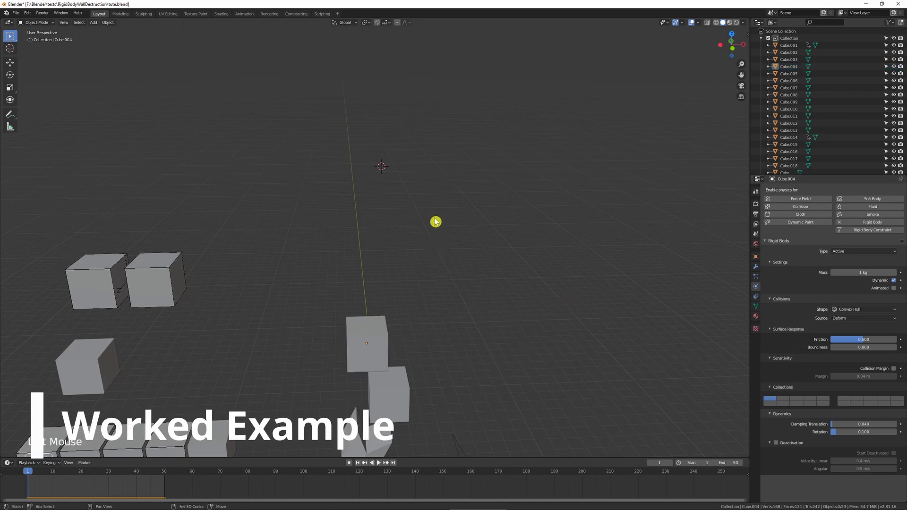
# - Add a plane at the 3D cursor and scale it up into a large ground surface
pyautogui.hotkey('shift', 'a')
pyautogui.moveTo(435, 214)
pyautogui.click(462, 222)
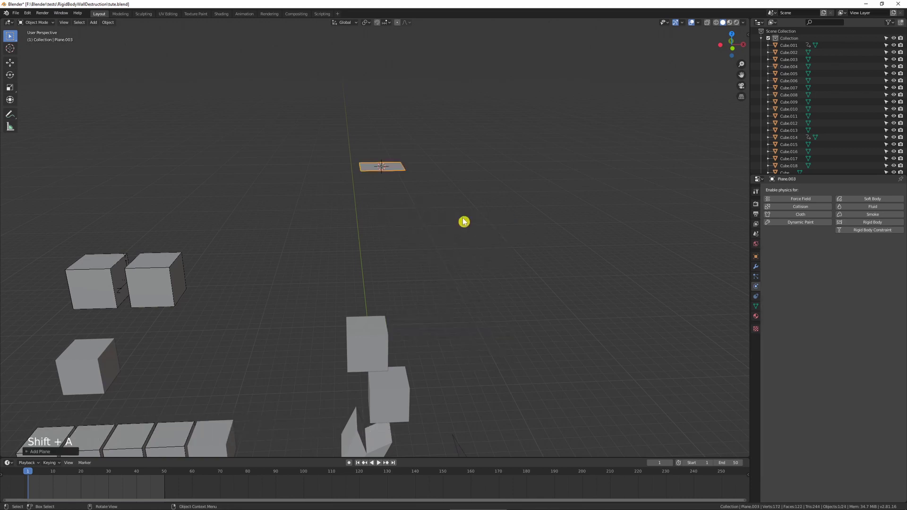
pyautogui.press('s')
pyautogui.click(656, 208)
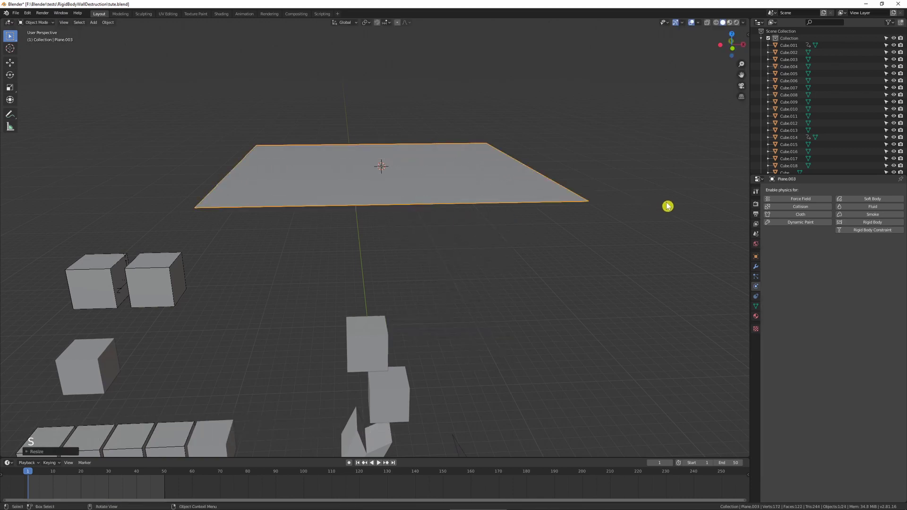
# - Give the ground plane a rigid body and set its type to Passive
pyautogui.click(858, 222)
pyautogui.click(860, 251)
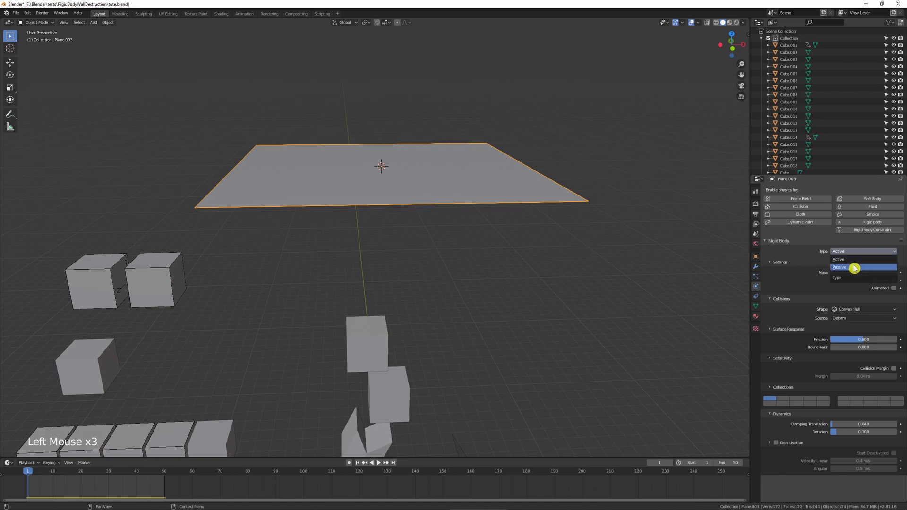
pyautogui.click(854, 268)
# - Add a cube at the 3D cursor in the middle of the ground plane
pyautogui.keyDown('shift'); pyautogui.moveTo(415, 178); pyautogui.dragTo(454, 223, button='middle'); pyautogui.keyUp('shift')
pyautogui.scroll(2, 428, 188)
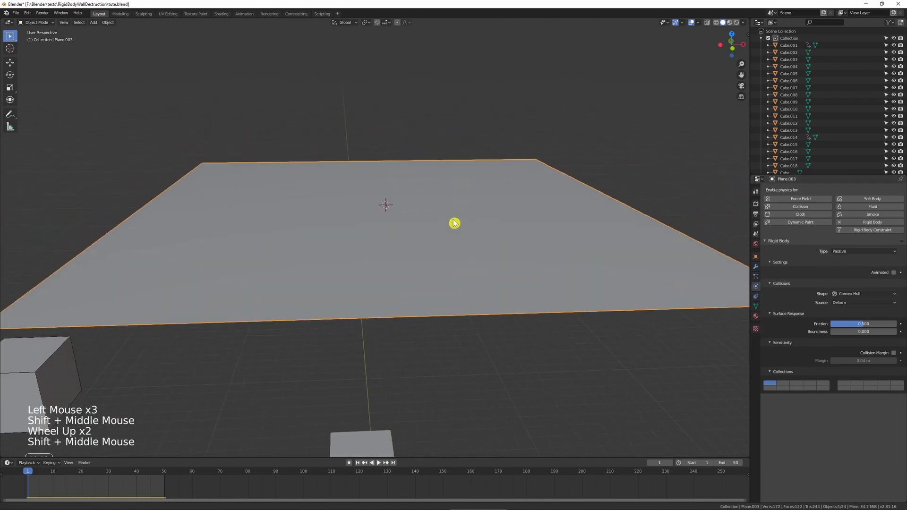
pyautogui.scroll(-1, 459, 220)
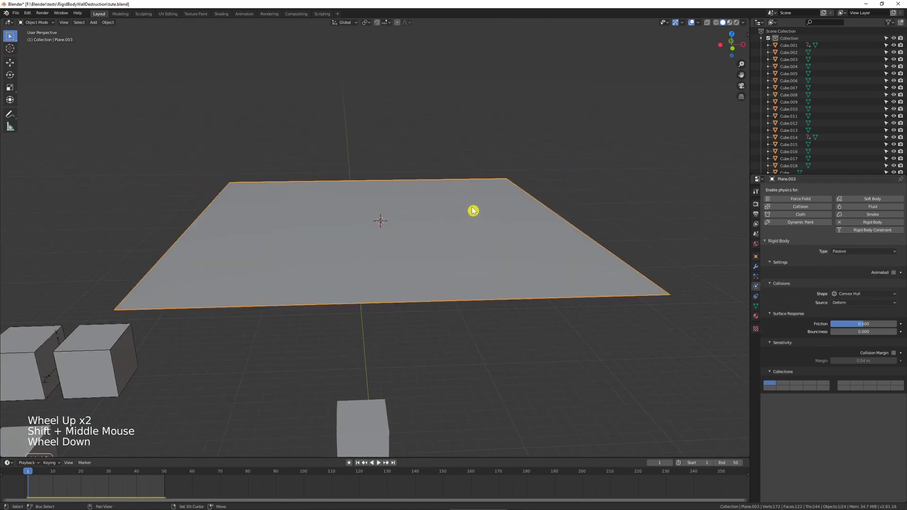
pyautogui.hotkey('shift', 'a')
pyautogui.click(496, 208)
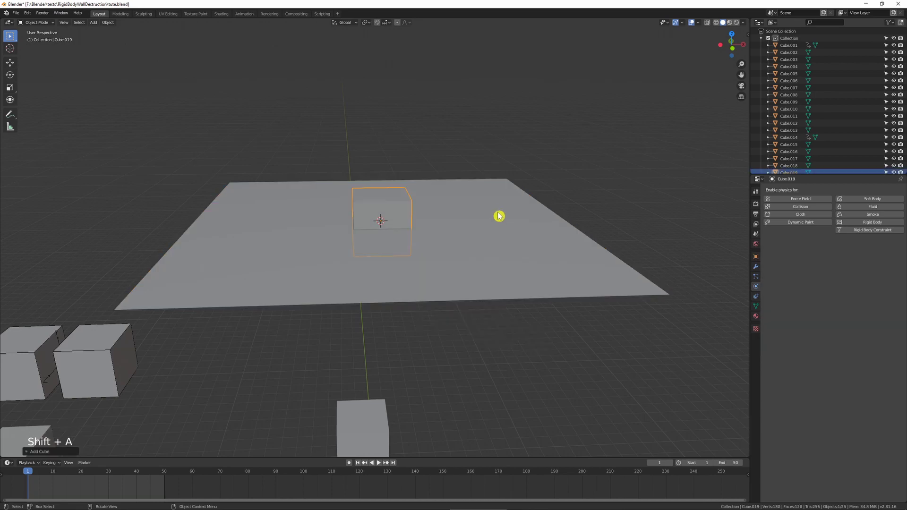
pyautogui.moveTo(511, 252); pyautogui.dragTo(521, 255, button='middle')
pyautogui.press('s')
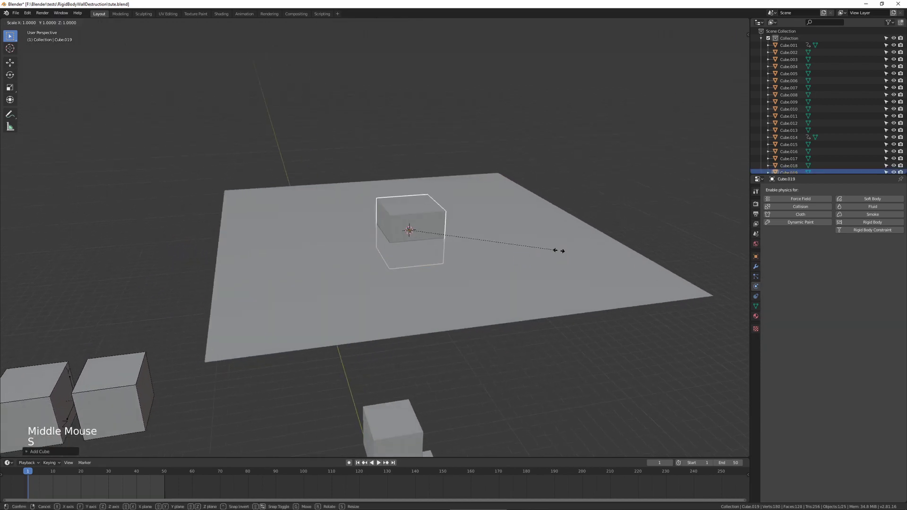
pyautogui.press('x')
pyautogui.click(540, 247)
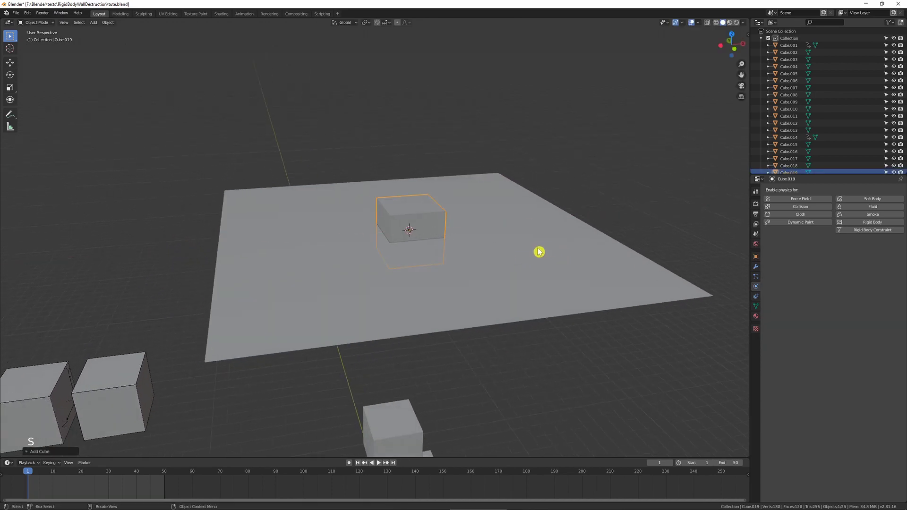
# - Scale the new cube to about 0.2 along Y and about double along Z to form a thin upright slab
pyautogui.press('s')
pyautogui.press('y')
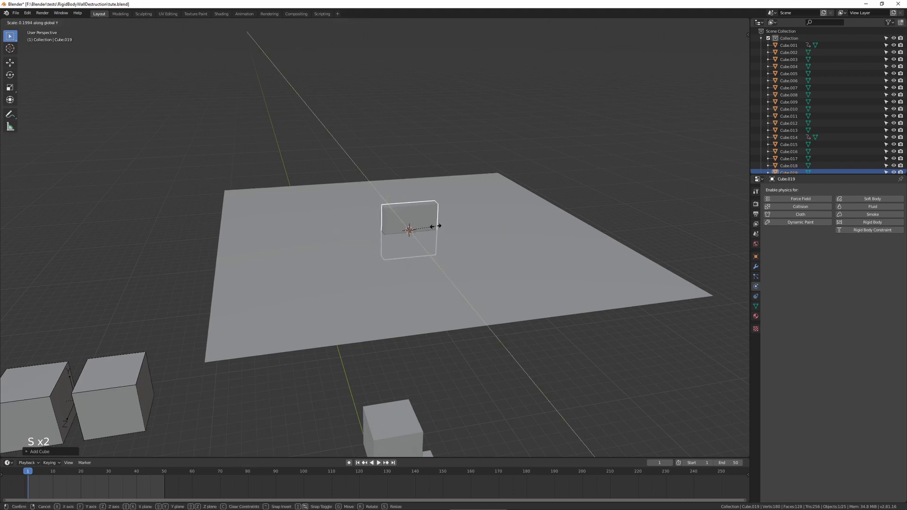
pyautogui.click(505, 234)
pyautogui.moveTo(506, 235); pyautogui.dragTo(485, 234, button='middle')
pyautogui.press('s')
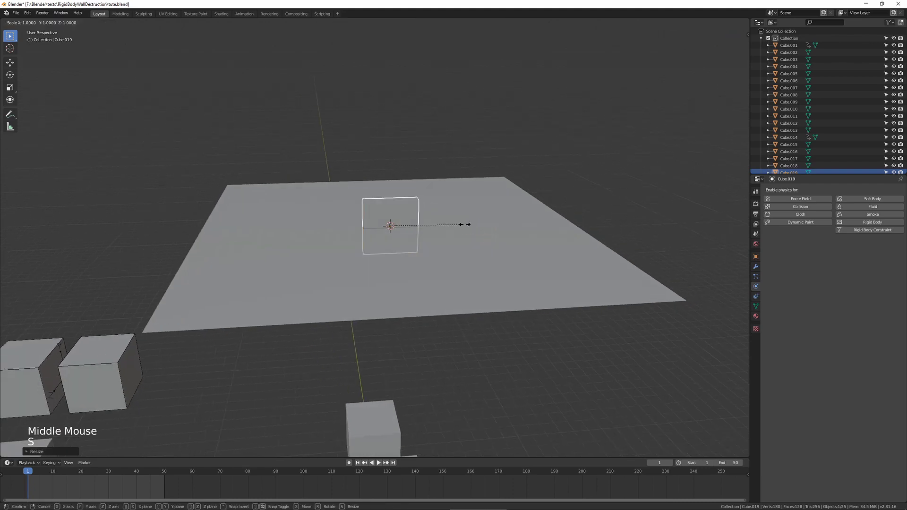
pyautogui.press('y')
pyautogui.press('z')
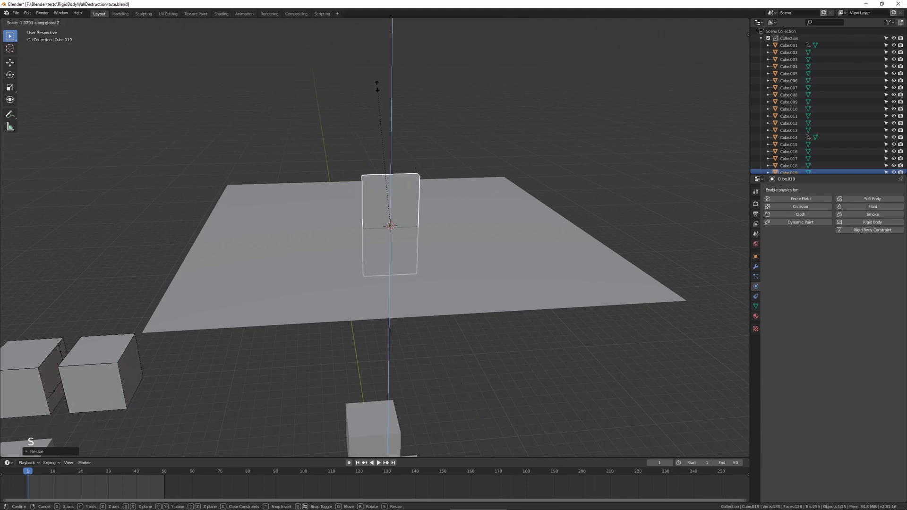
pyautogui.click(399, 71)
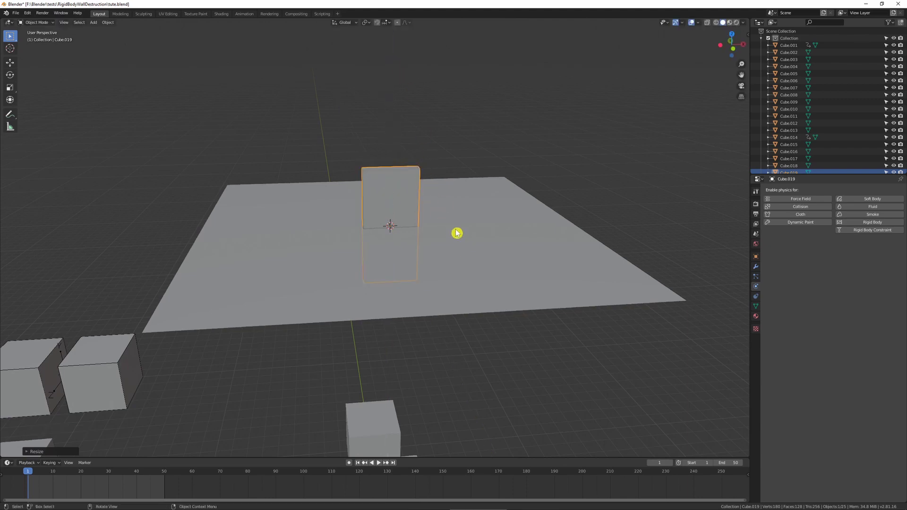
# - Change the snapping target and move the slab up along Z with snapping so its base rests on the ground plane
pyautogui.click(386, 29)
pyautogui.click(377, 66)
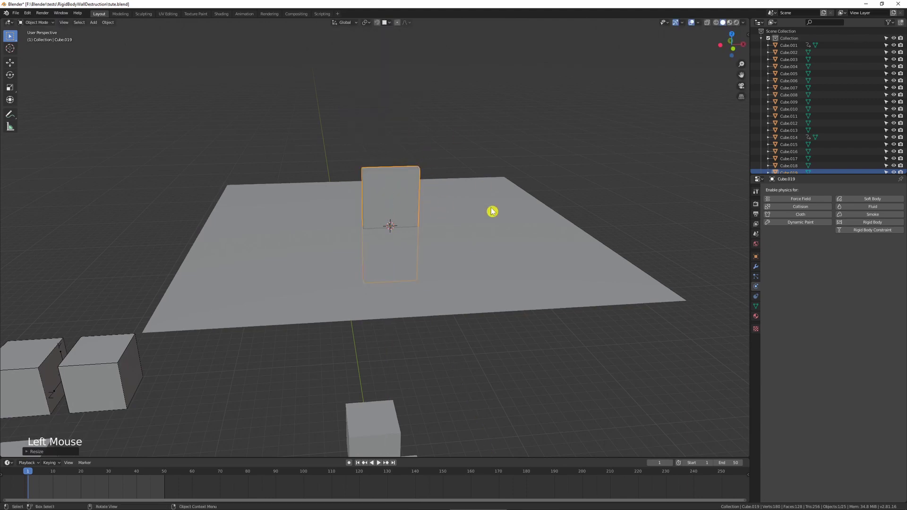
pyautogui.press('g')
pyautogui.press('z')
pyautogui.hotkey('ctrl', 'z')
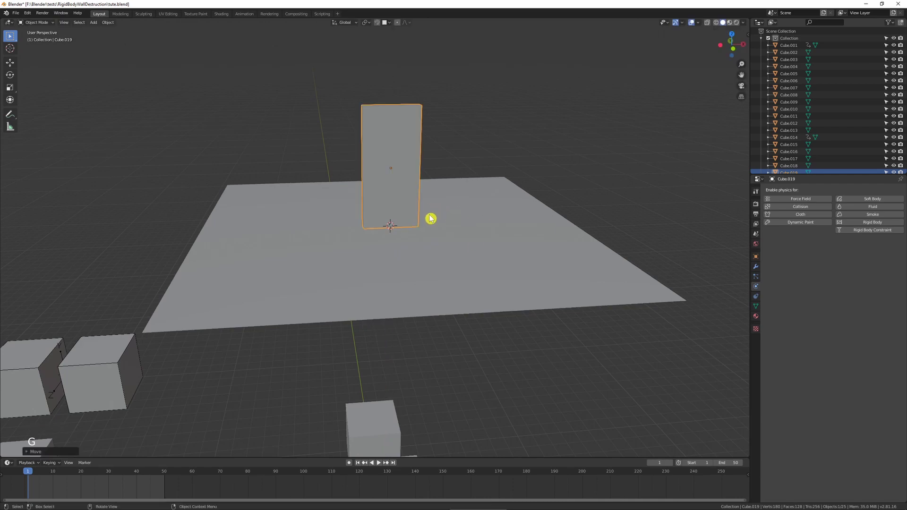
# - Add an Array modifier to the upright slab
pyautogui.keyDown('shift'); pyautogui.moveTo(431, 218); pyautogui.dragTo(453, 253, button='middle'); pyautogui.keyUp('shift')
pyautogui.click(755, 267)
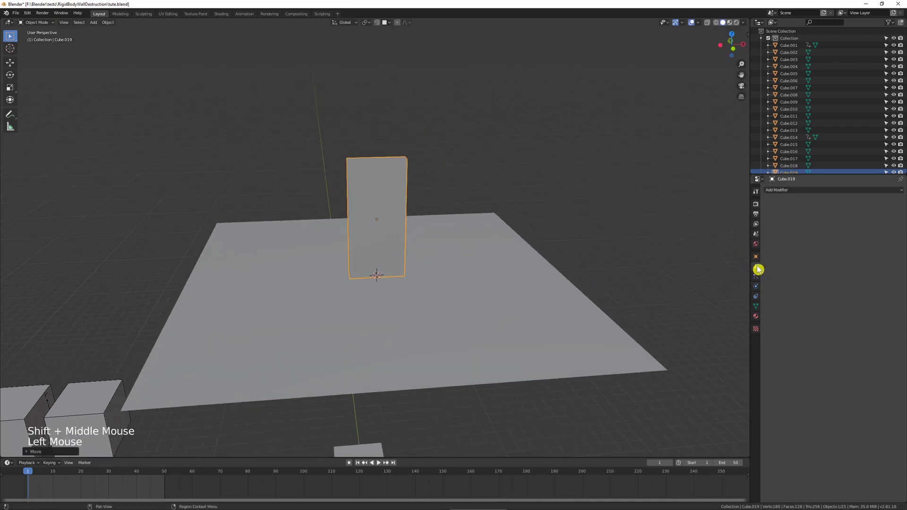
pyautogui.click(780, 194)
pyautogui.click(790, 205)
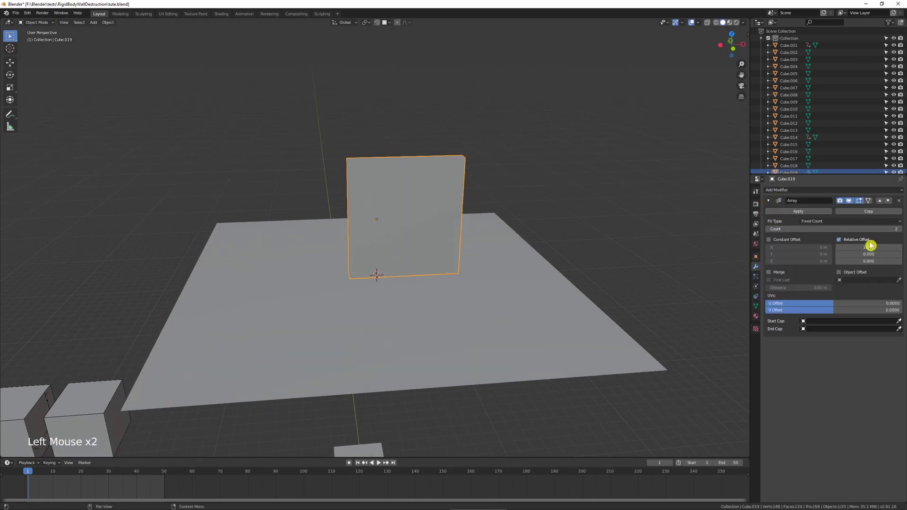
# - Set the array's relative offset to 0 along X and 1 along Z, with a count of 11
pyautogui.press('BackSpace')
pyautogui.click(867, 261)
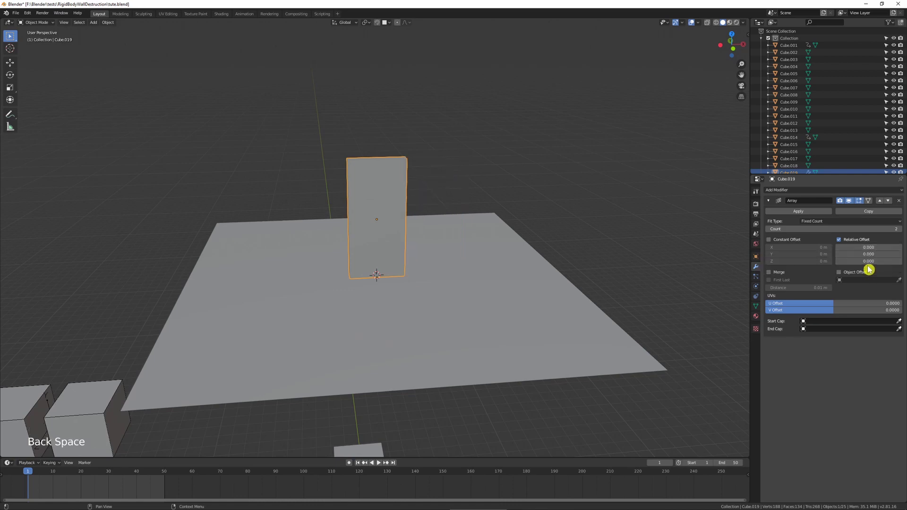
pyautogui.write('1')
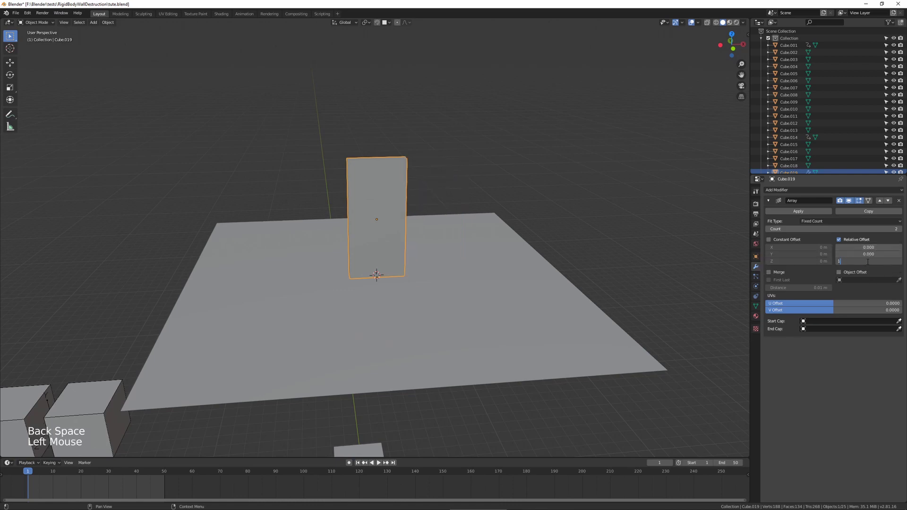
pyautogui.moveTo(803, 228); pyautogui.dragTo(850, 229)
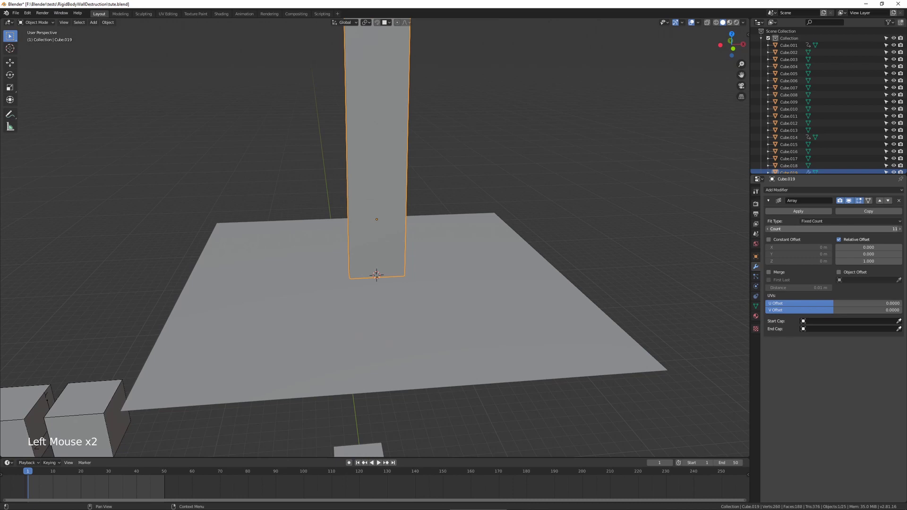
pyautogui.scroll(-4, 567, 207)
pyautogui.keyDown('shift'); pyautogui.moveTo(566, 207); pyautogui.dragTo(520, 229, button='middle'); pyautogui.keyUp('shift')
pyautogui.scroll(-3, 492, 269)
pyautogui.moveTo(491, 269); pyautogui.dragTo(659, 234, button='middle')
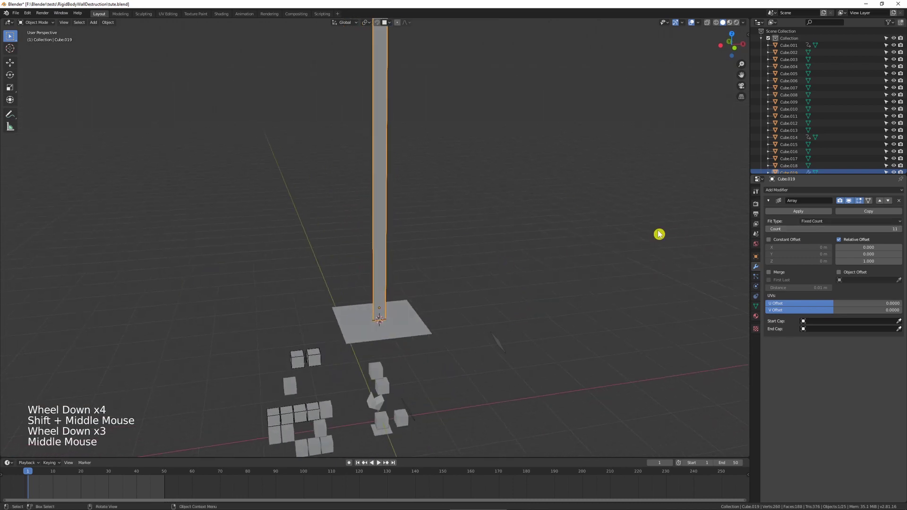
# - Apply the Array modifier and move the column into a new collection named "stack"
pyautogui.click(798, 211)
pyautogui.keyDown('shift'); pyautogui.moveTo(523, 218); pyautogui.dragTo(512, 275, button='middle'); pyautogui.keyUp('shift')
pyautogui.keyDown('shift'); pyautogui.scroll(-1, 386, 265); pyautogui.keyUp('shift')
pyautogui.scroll(-1, 386, 266)
pyautogui.scroll(1, 390, 274)
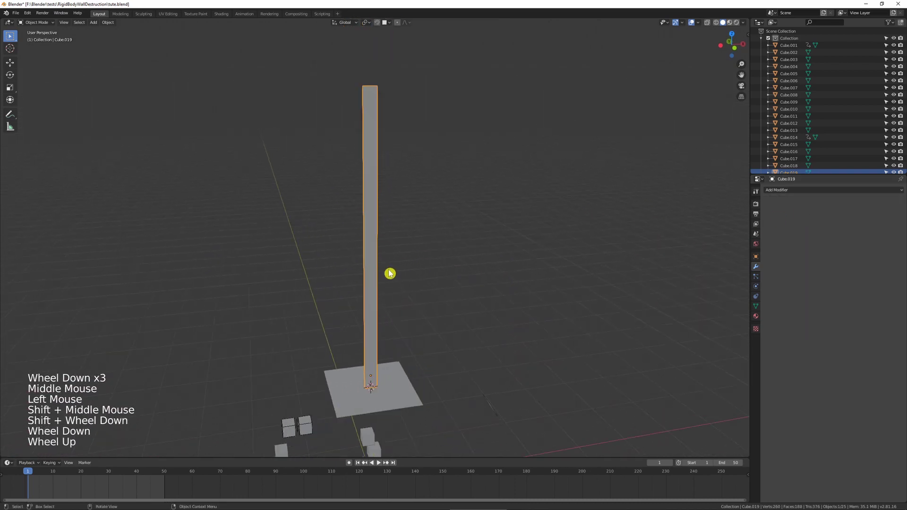
pyautogui.press('m')
pyautogui.click(398, 219)
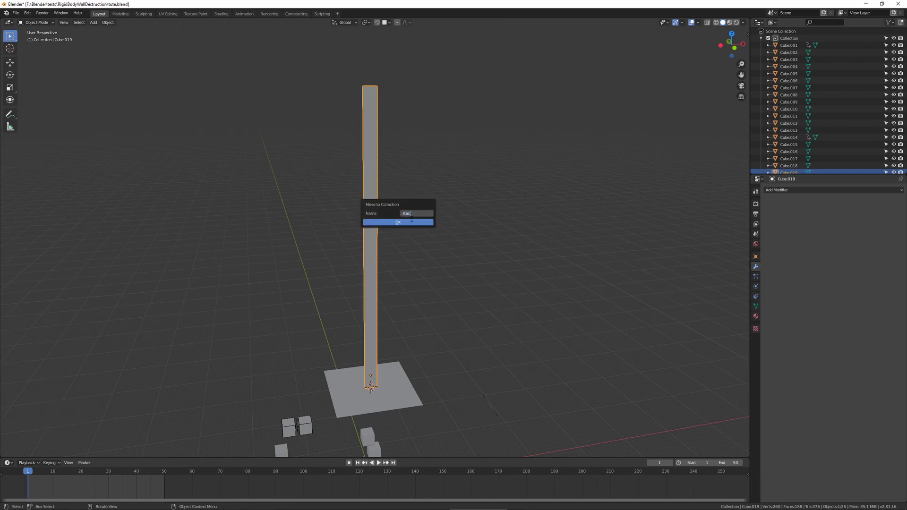
pyautogui.write('stack')
pyautogui.click(412, 223)
pyautogui.keyDown('shift'); pyautogui.moveTo(405, 245); pyautogui.dragTo(407, 233, button='middle'); pyautogui.keyUp('shift')
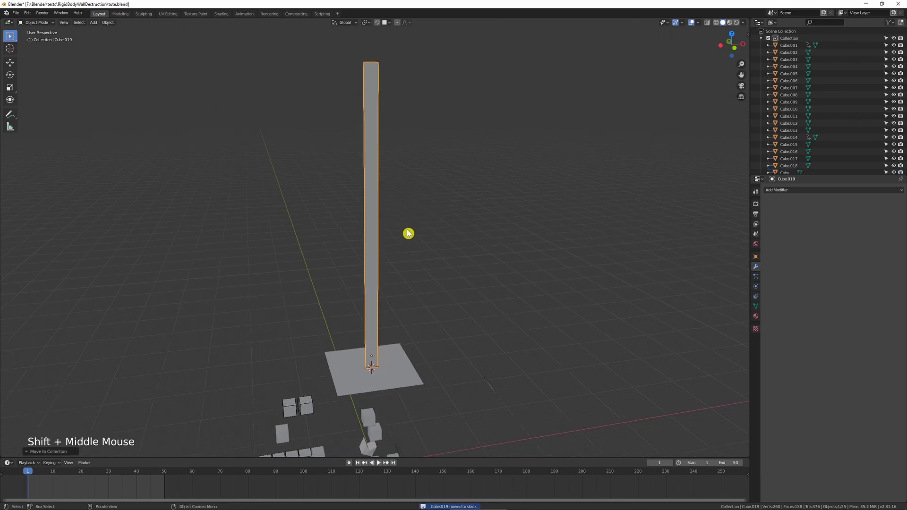
# - Separate the column's mesh into individual blocks by loose parts and return to Object Mode
pyautogui.press('Tab')
pyautogui.press('p')
pyautogui.click(405, 203)
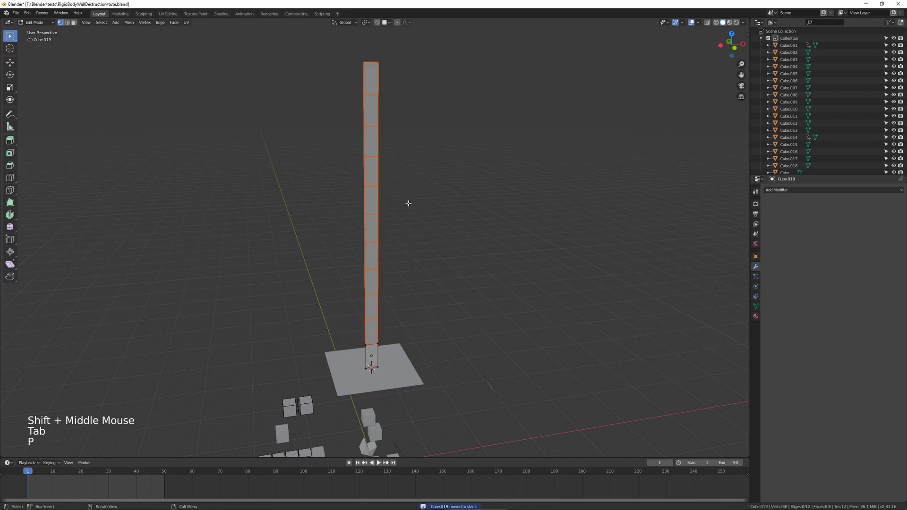
pyautogui.press('Tab')
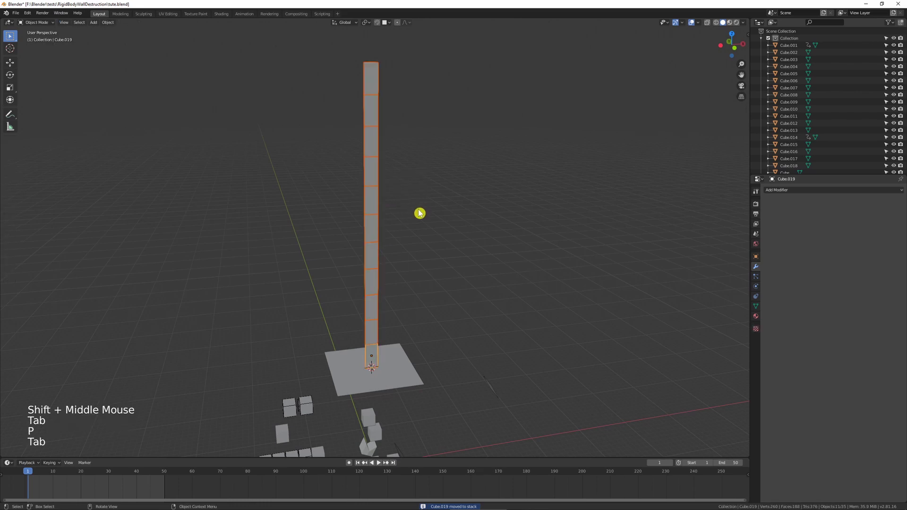
pyautogui.rightClick(412, 237)
pyautogui.click(442, 238)
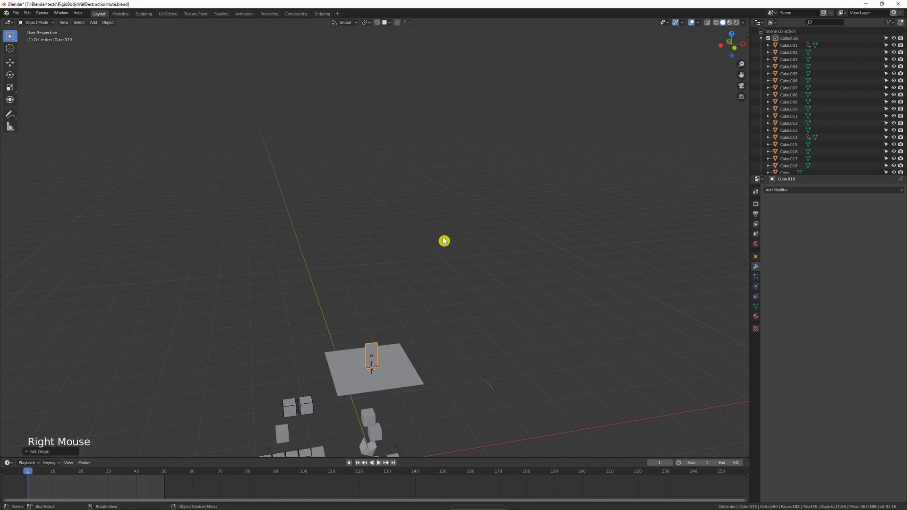
pyautogui.hotkey('ctrl', 'z')
# - Set the origin of every separated block to its own geometry
pyautogui.rightClick(446, 225)
pyautogui.moveTo(446, 225)
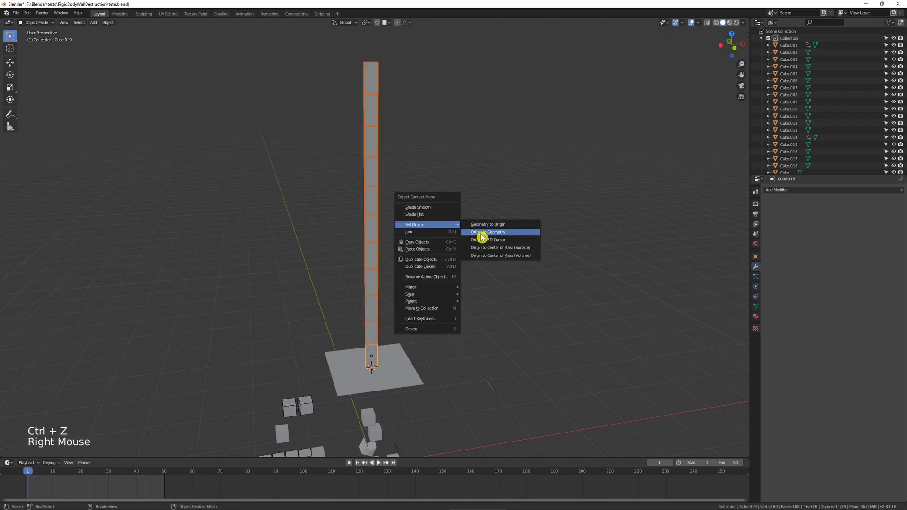
pyautogui.click(499, 236)
# - Make all the blocks of the stack active rigid bodies
pyautogui.scroll(2, 365, 251)
pyautogui.press('q')
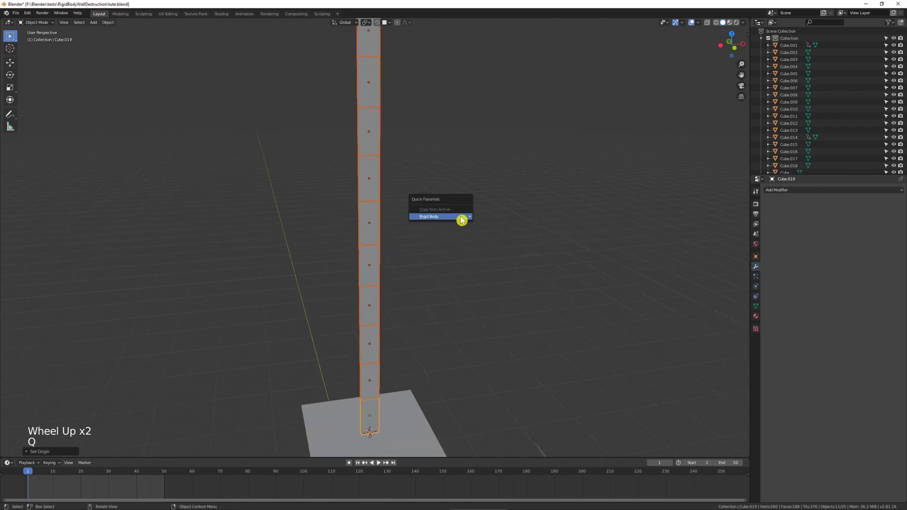
pyautogui.moveTo(461, 219)
pyautogui.click(506, 218)
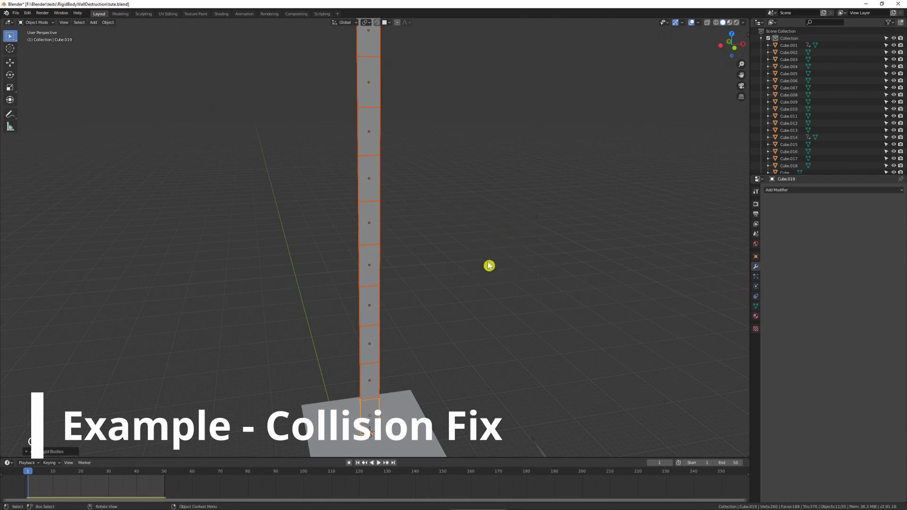
# - Deselect the blocks, play the simulation and examine how the lowest blocks behave where the stack meets the ground plane
pyautogui.click(478, 323)
pyautogui.keyDown('shift'); pyautogui.moveTo(478, 323); pyautogui.dragTo(331, 324, button='middle'); pyautogui.keyUp('shift')
pyautogui.hotkey('shift', 'space')
pyautogui.scroll(-2, 470, 313)
pyautogui.scroll(1, 471, 313)
pyautogui.press('`')
pyautogui.scroll(3, 359, 298)
pyautogui.keyDown('shift'); pyautogui.scroll(1, 359, 297); pyautogui.keyUp('shift')
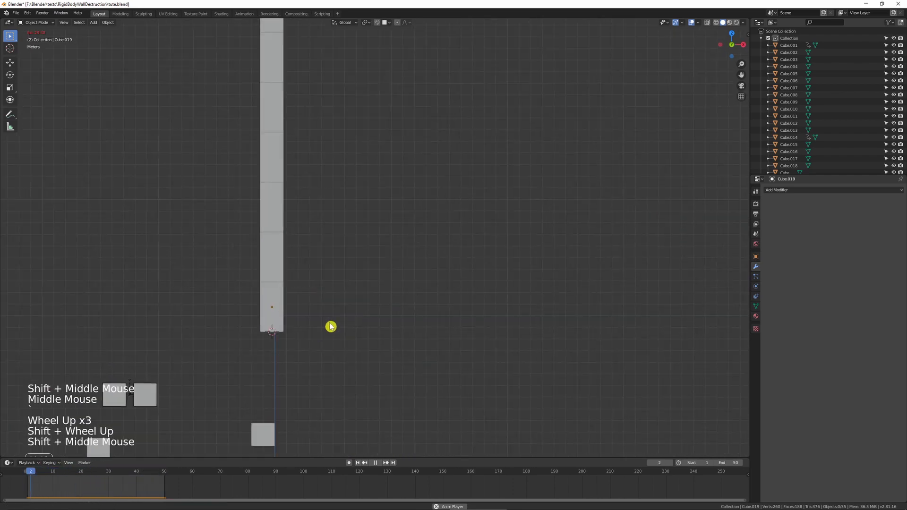
pyautogui.scroll(4, 406, 323)
pyautogui.keyDown('shift'); pyautogui.moveTo(406, 323); pyautogui.dragTo(411, 311, button='middle'); pyautogui.keyUp('shift')
pyautogui.moveTo(412, 312)
pyautogui.mouseDown(button='middle')
pyautogui.moveTo(417, 299)
pyautogui.moveTo(421, 309)
pyautogui.mouseUp(button='middle')
pyautogui.scroll(3, 417, 298)
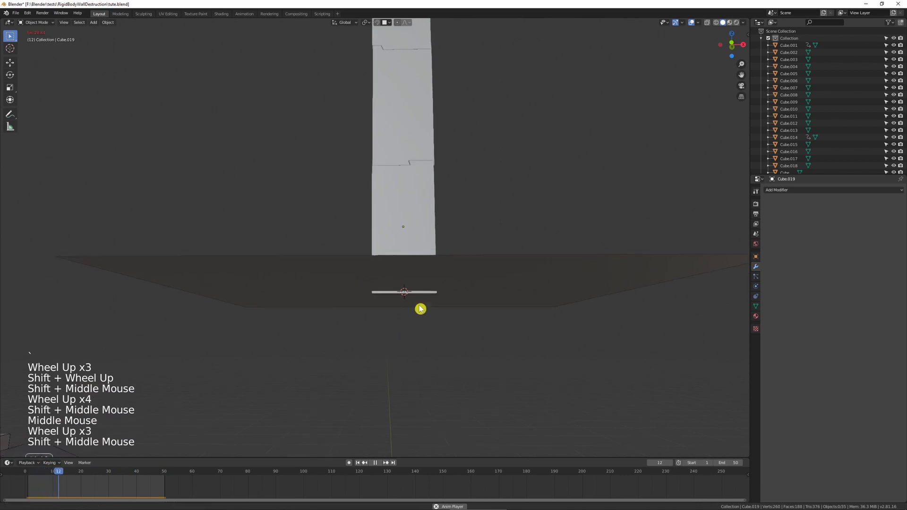
pyautogui.scroll(2, 418, 288)
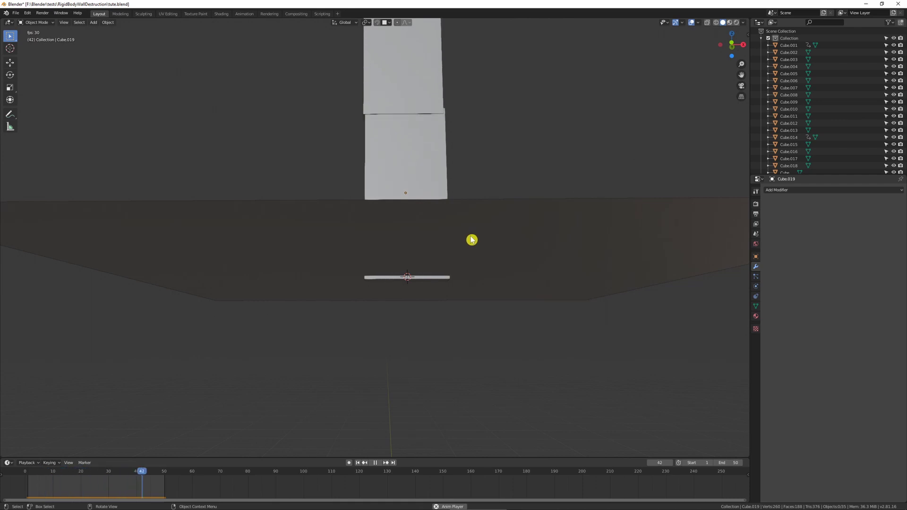
# - Check the ground plane's rigid body settings, and set the bottom block's collision shape to Box
pyautogui.click(474, 240)
pyautogui.click(755, 286)
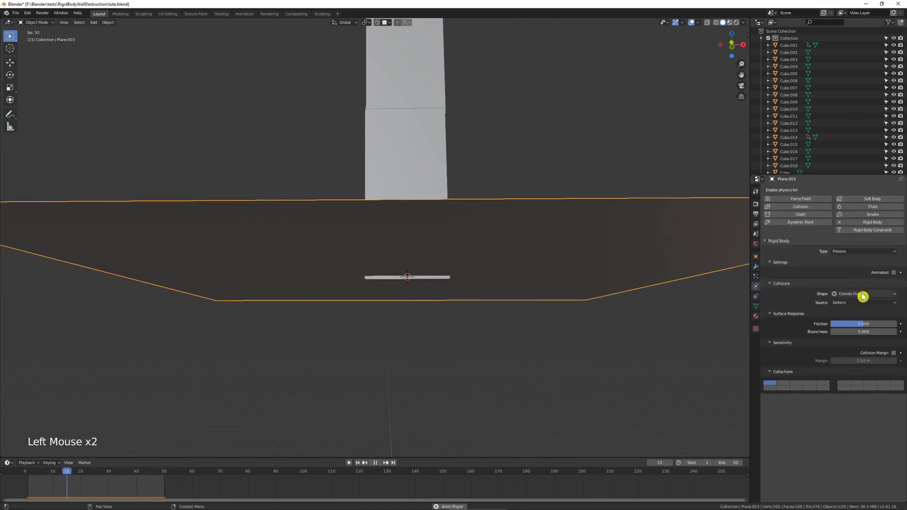
pyautogui.moveTo(501, 267); pyautogui.dragTo(486, 265, button='middle')
pyautogui.click(409, 176)
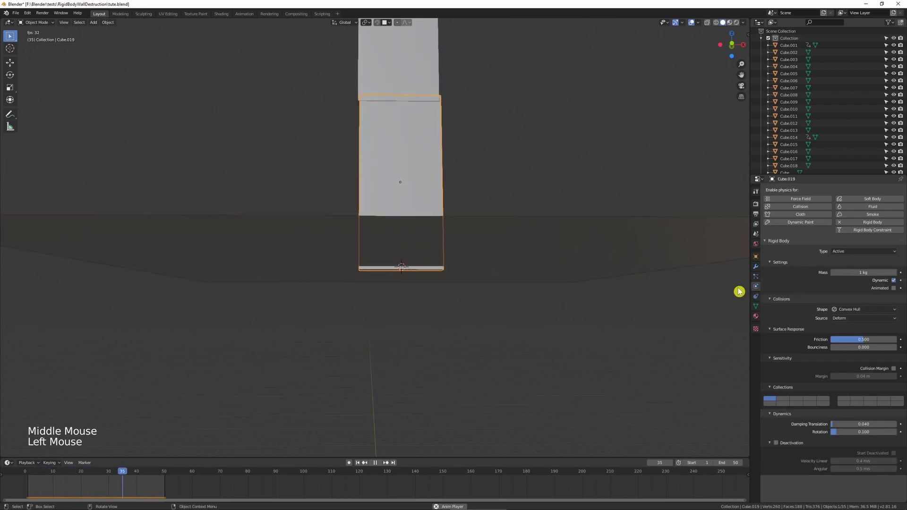
pyautogui.click(856, 309)
pyautogui.click(855, 318)
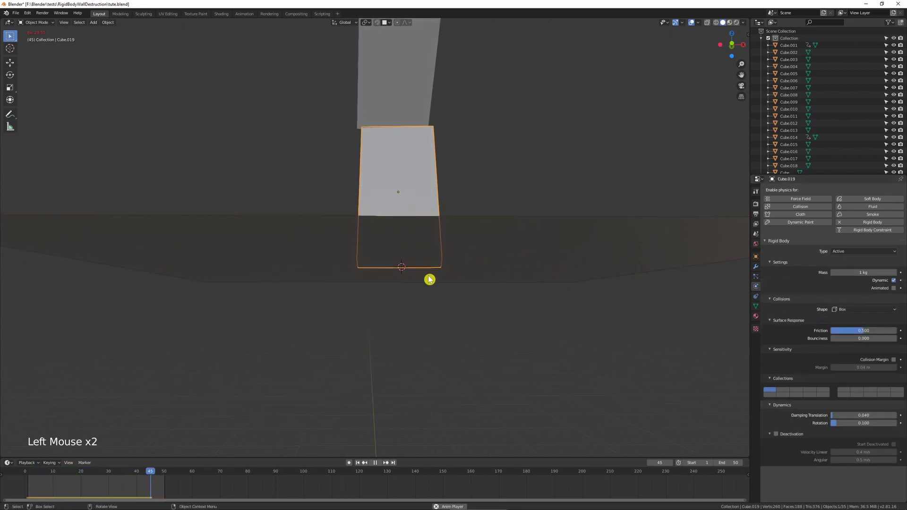
# - Draw an annotation line along the base of the bottom block and undo it
pyautogui.moveTo(405, 269); pyautogui.dragTo(405, 276, button='middle')
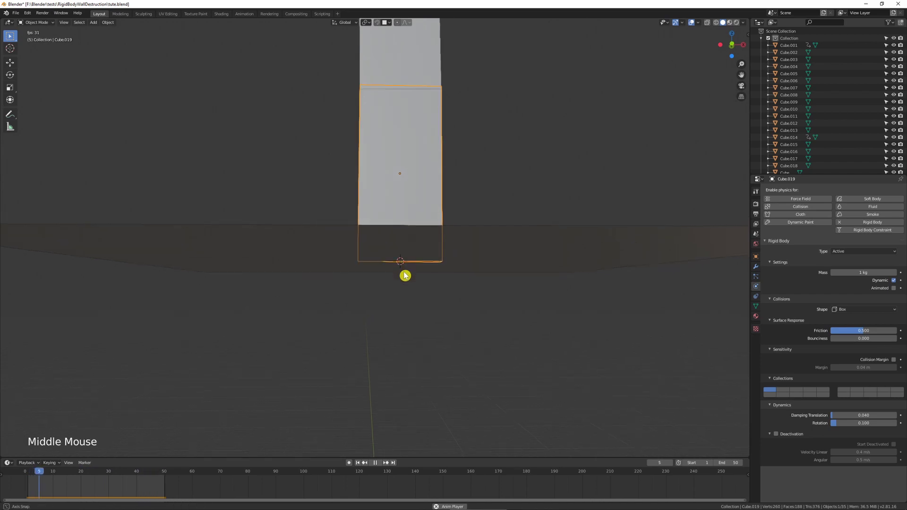
pyautogui.press('d')
pyautogui.moveTo(364, 262); pyautogui.dragTo(424, 263)
pyautogui.press('d')
pyautogui.press('d')
pyautogui.press('d')
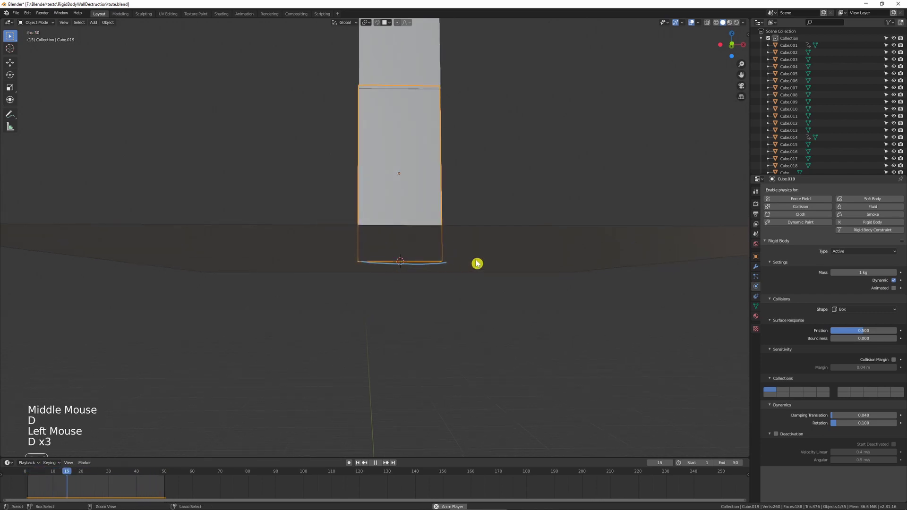
pyautogui.hotkey('ctrl', 'z')
# - Stop playback, select all the stacked blocks and copy the bottom block's rigid body settings to them
pyautogui.scroll(-4, 451, 257)
pyautogui.keyDown('shift'); pyautogui.moveTo(452, 257); pyautogui.dragTo(412, 318, button='middle'); pyautogui.keyUp('shift')
pyautogui.scroll(-6, 407, 300)
pyautogui.hotkey('shift', 'space')
pyautogui.scroll(-3, 406, 317)
pyautogui.moveTo(412, 299); pyautogui.dragTo(285, 65)
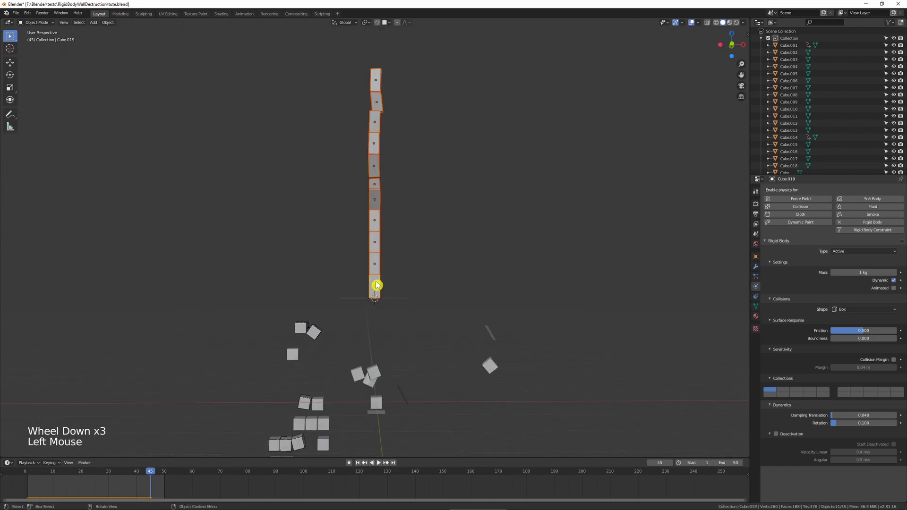
pyautogui.press('q')
pyautogui.moveTo(451, 232)
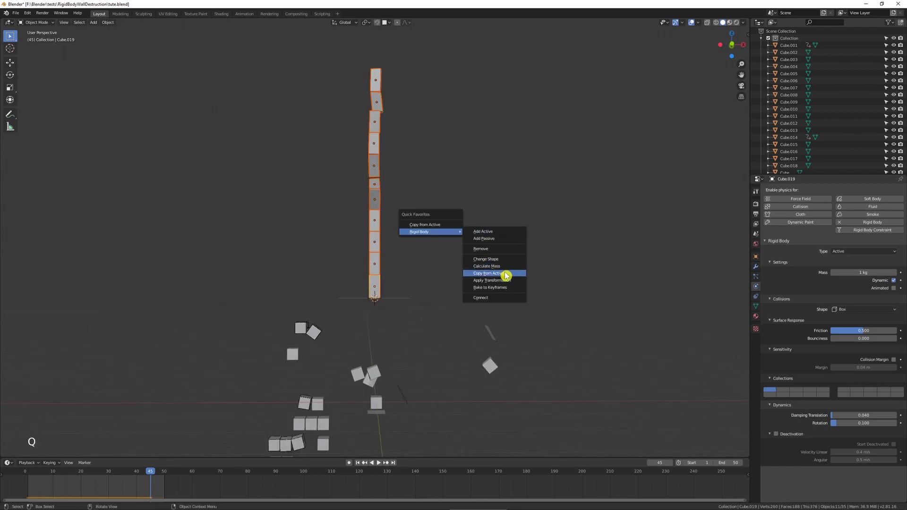
# - Replay the simulation from the first frame and examine the stack's stability from the front and the sides
pyautogui.scroll(3, 421, 295)
pyautogui.hotkey('shift', 'space')
pyautogui.hotkey('shift', 'Left')
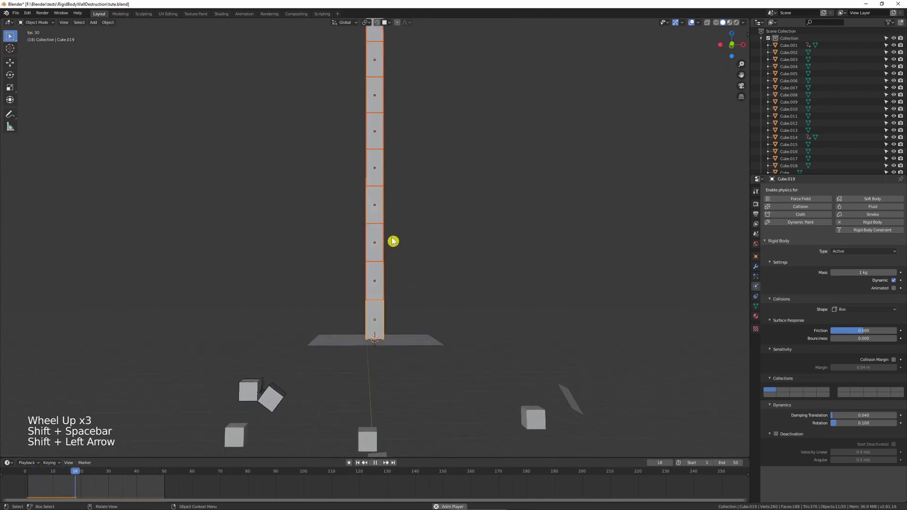
pyautogui.moveTo(395, 239); pyautogui.dragTo(486, 298, button='middle')
pyautogui.scroll(-3, 418, 238)
pyautogui.click(418, 238)
pyautogui.scroll(2, 455, 336)
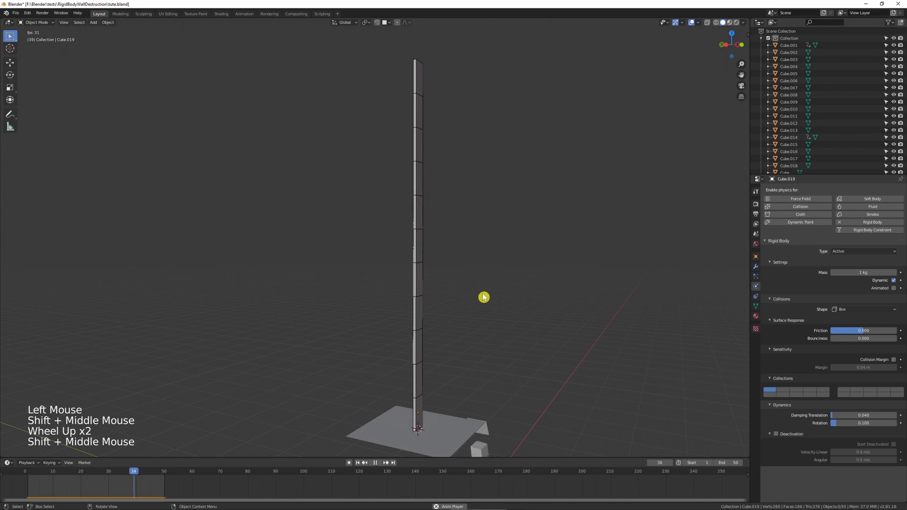
pyautogui.keyDown('shift'); pyautogui.moveTo(496, 297); pyautogui.dragTo(512, 285, button='middle'); pyautogui.keyUp('shift')
pyautogui.moveTo(513, 286)
pyautogui.mouseDown(button='middle')
pyautogui.moveTo(492, 269)
pyautogui.moveTo(516, 272)
pyautogui.mouseUp(button='middle')
pyautogui.press('`')
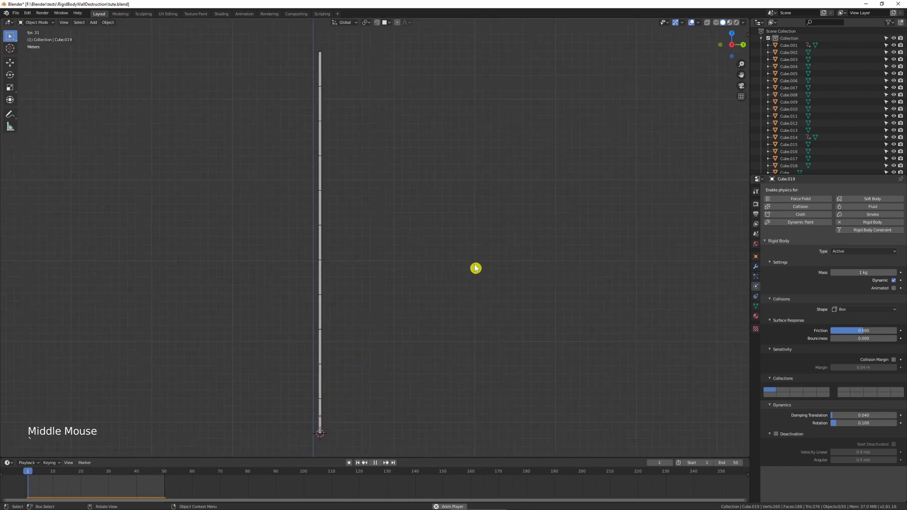
pyautogui.press('`')
pyautogui.scroll(2, 472, 241)
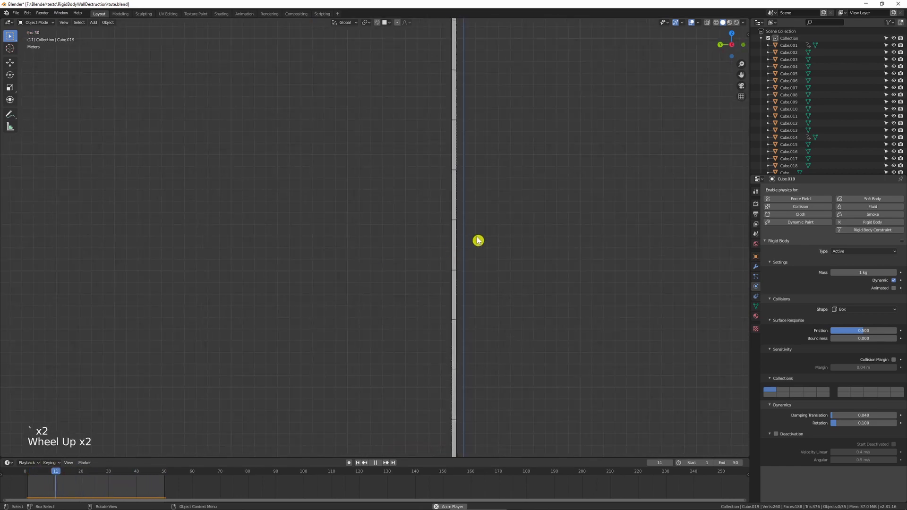
pyautogui.scroll(-1, 477, 263)
pyautogui.scroll(-1, 476, 263)
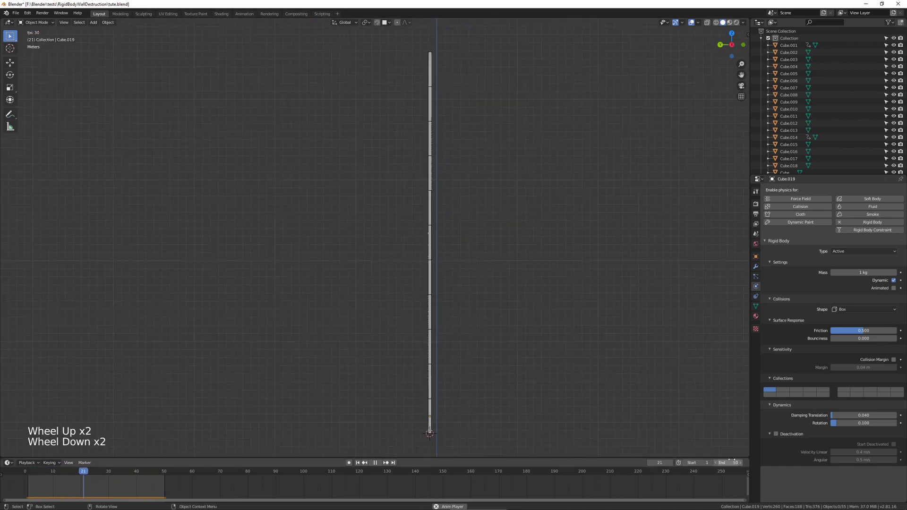
# - Extend the timeline's end frame and the rigid body world's simulation cache end to 111
pyautogui.moveTo(727, 462); pyautogui.dragTo(730, 461)
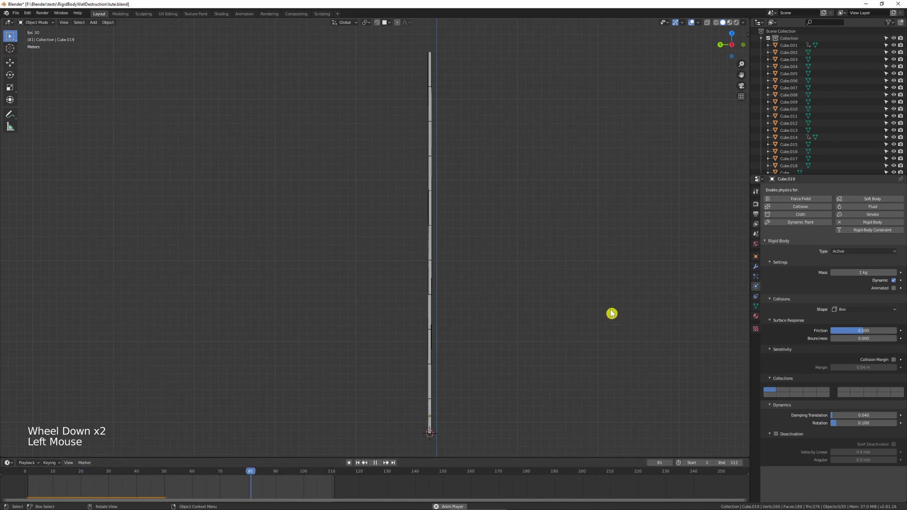
pyautogui.click(755, 233)
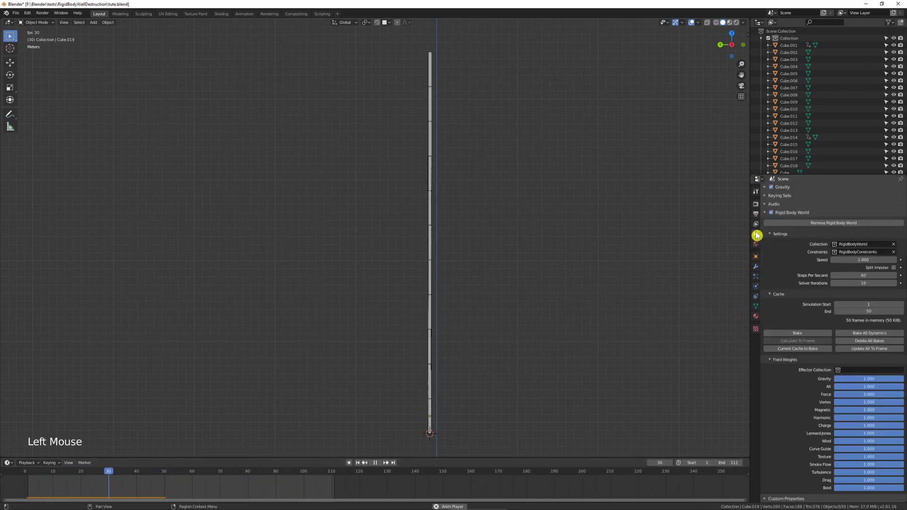
pyautogui.doubleClick(873, 312)
pyautogui.write('111')
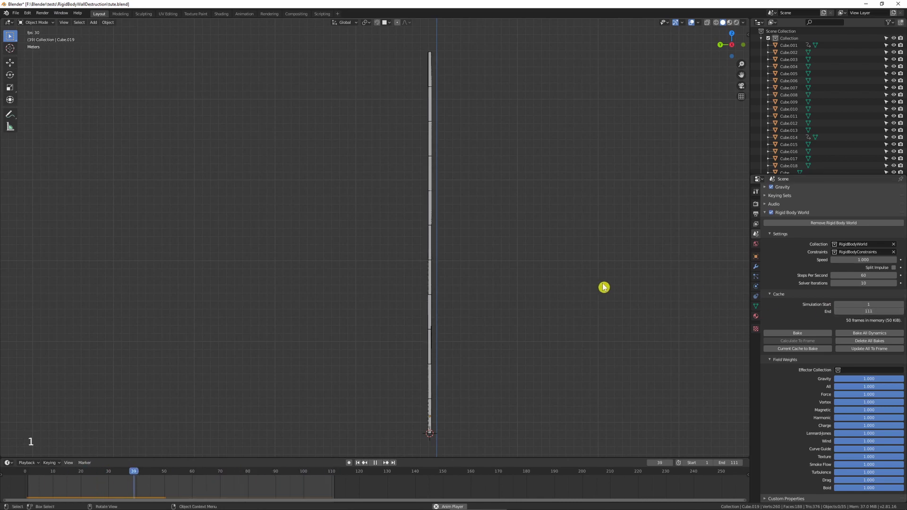
pyautogui.scroll(2, 440, 282)
pyautogui.scroll(-2, 456, 281)
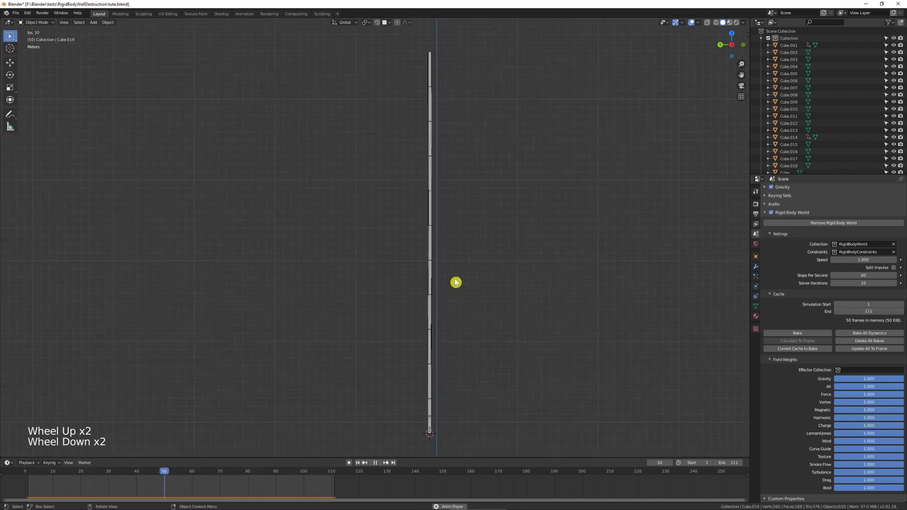
# - Stop playback, return to the first frame, select the whole stack and show its rigid body settings
pyautogui.hotkey('shift', 'space')
pyautogui.hotkey('shift', 'Left')
pyautogui.moveTo(463, 282); pyautogui.dragTo(450, 313, button='middle')
pyautogui.scroll(-3, 449, 313)
pyautogui.moveTo(423, 344); pyautogui.dragTo(347, 129)
pyautogui.click(756, 289)
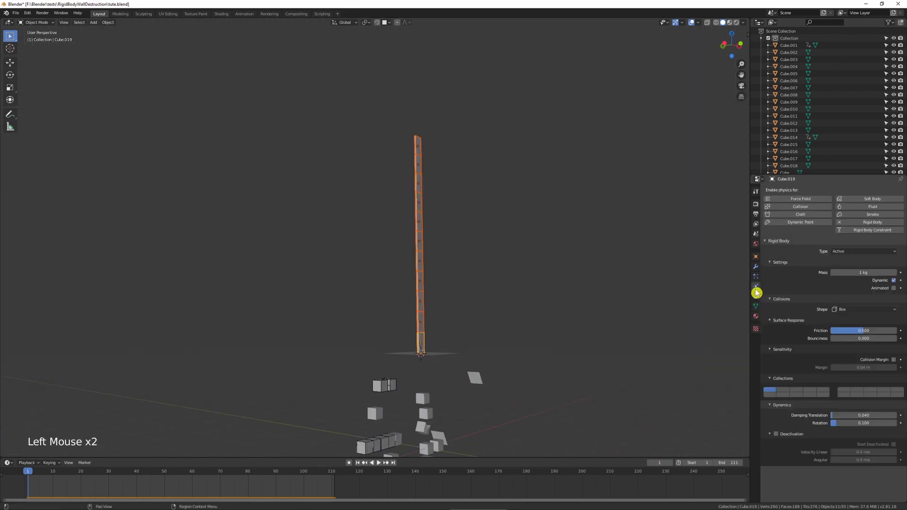
# - Toggle the active bottom block's Dynamic rigid body setting off and back on
pyautogui.click(895, 283)
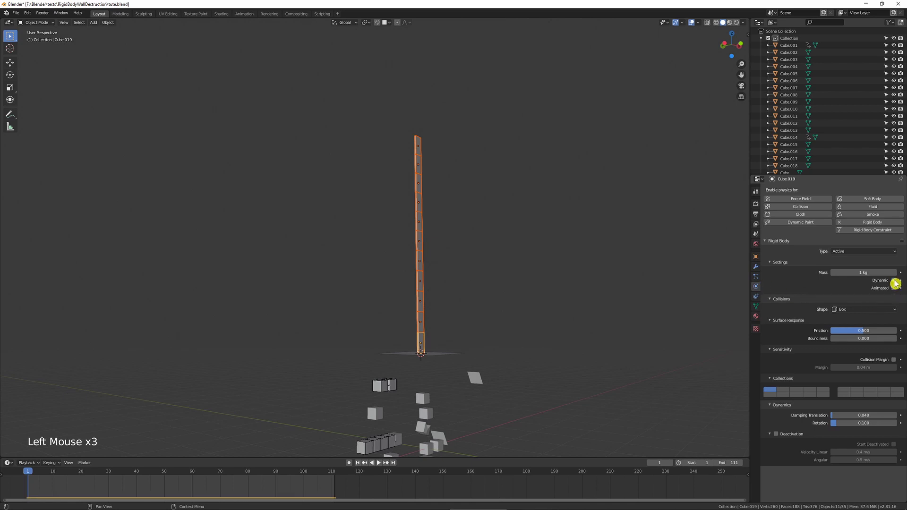
pyautogui.middleClick(824, 354)
pyautogui.scroll(-3, 824, 353)
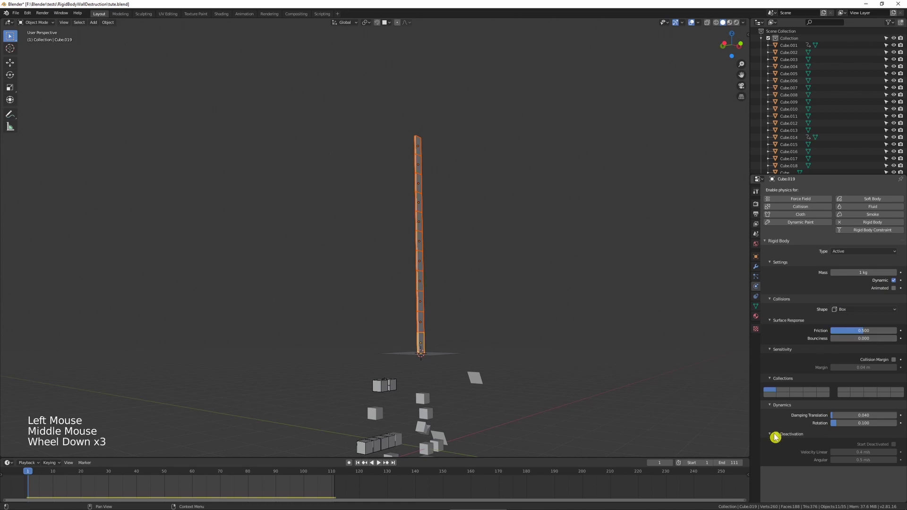
# - Toggle Deactivation with Start Deactivated on and off for the active bottom block, and show the scene's rigid body world settings
pyautogui.click(775, 434)
pyautogui.click(893, 446)
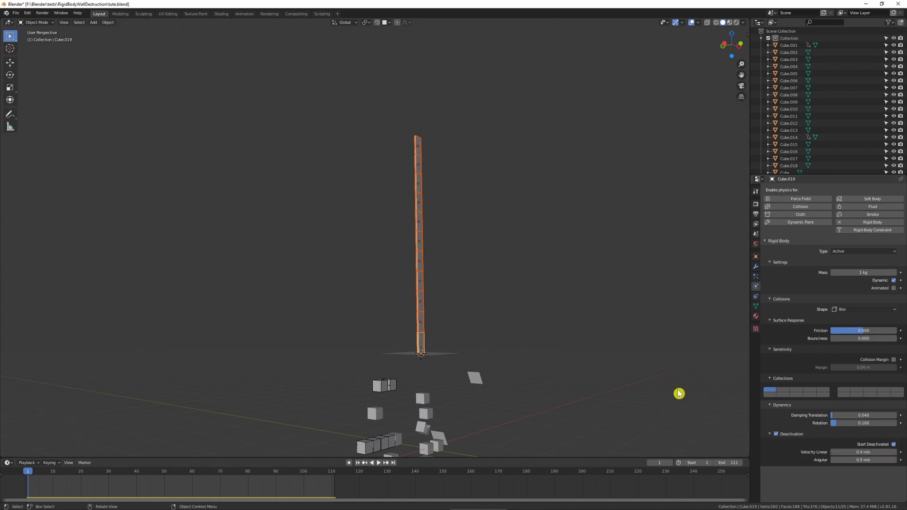
pyautogui.click(466, 306)
pyautogui.moveTo(466, 305)
pyautogui.mouseDown(button='middle')
pyautogui.moveTo(484, 310)
pyautogui.moveTo(458, 318)
pyautogui.mouseUp(button='middle')
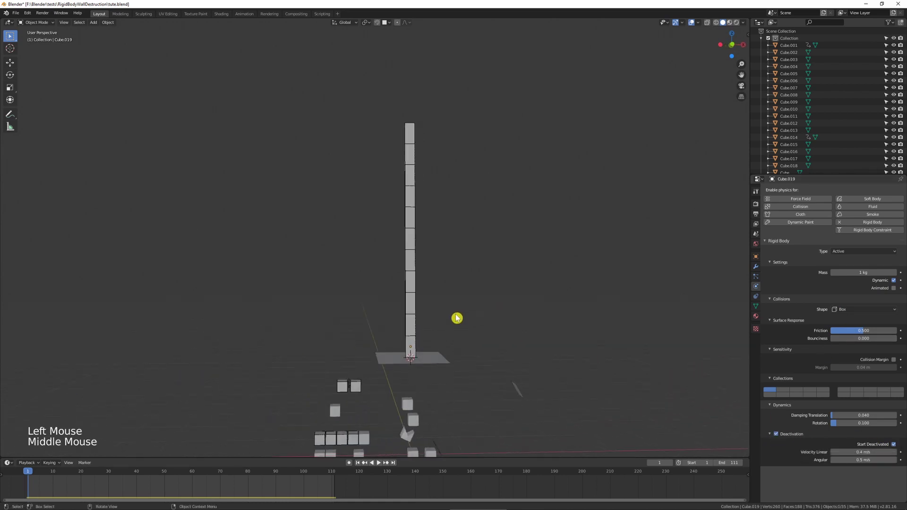
pyautogui.scroll(2, 451, 342)
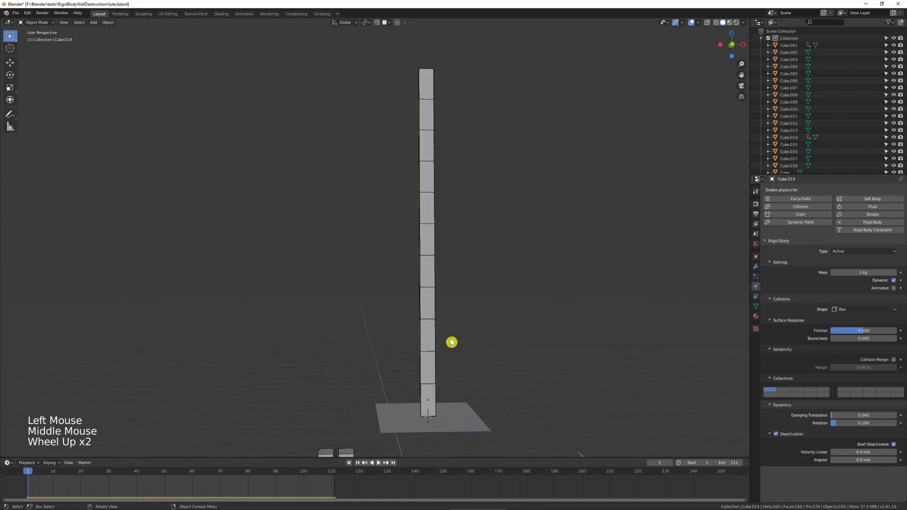
pyautogui.click(776, 434)
pyautogui.click(756, 235)
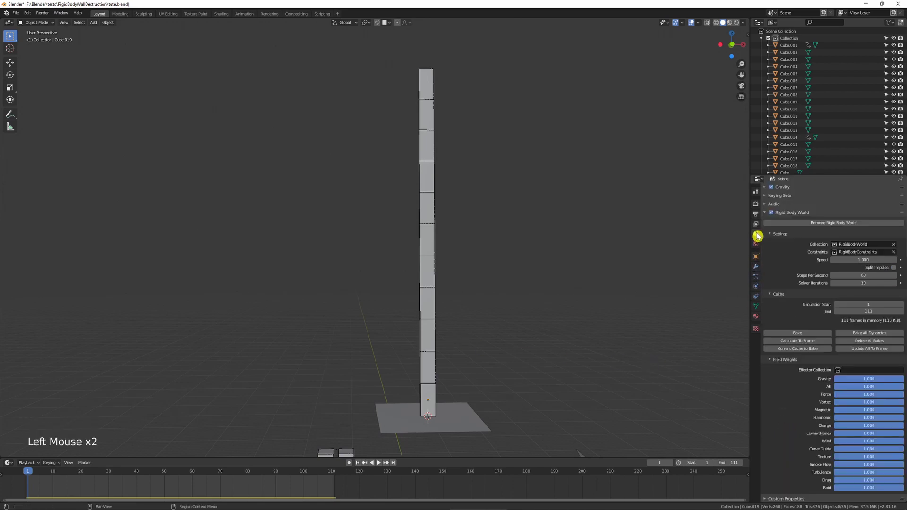
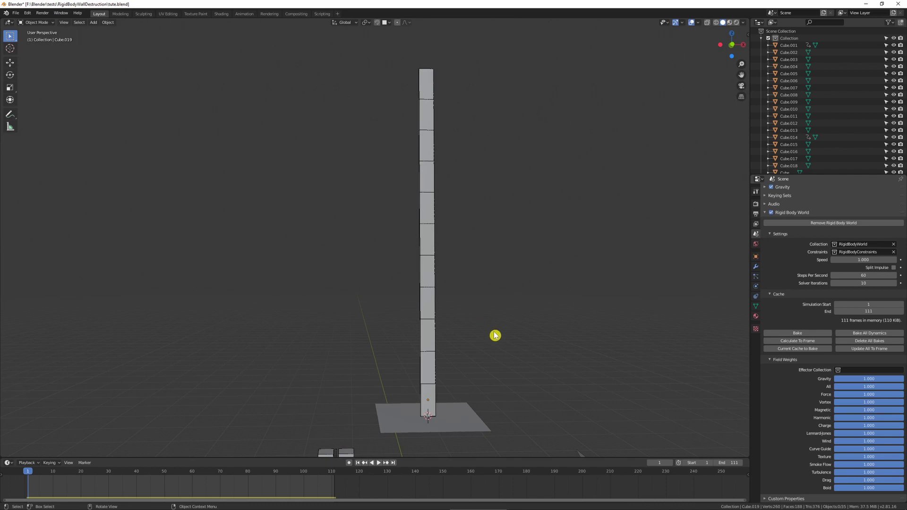
# - Add an ico sphere as the cannonball, raise it to the lower third of the stack and enlarge it
pyautogui.keyDown('shift'); pyautogui.moveTo(494, 336); pyautogui.dragTo(474, 310, button='middle'); pyautogui.keyUp('shift')
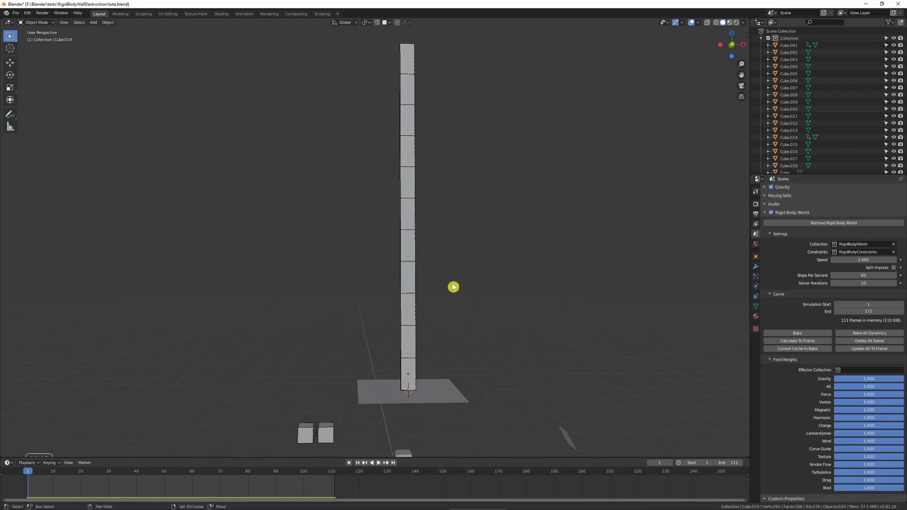
pyautogui.hotkey('shift', 'a')
pyautogui.moveTo(454, 282)
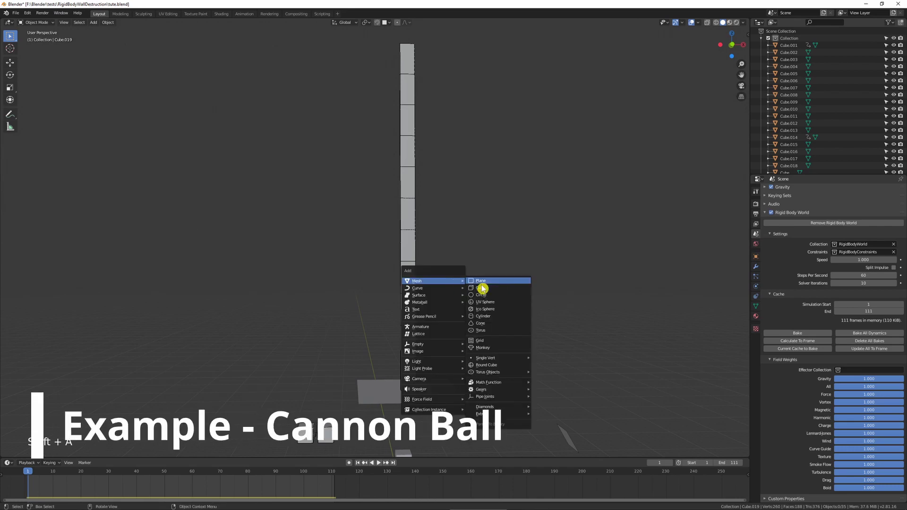
pyautogui.click(495, 309)
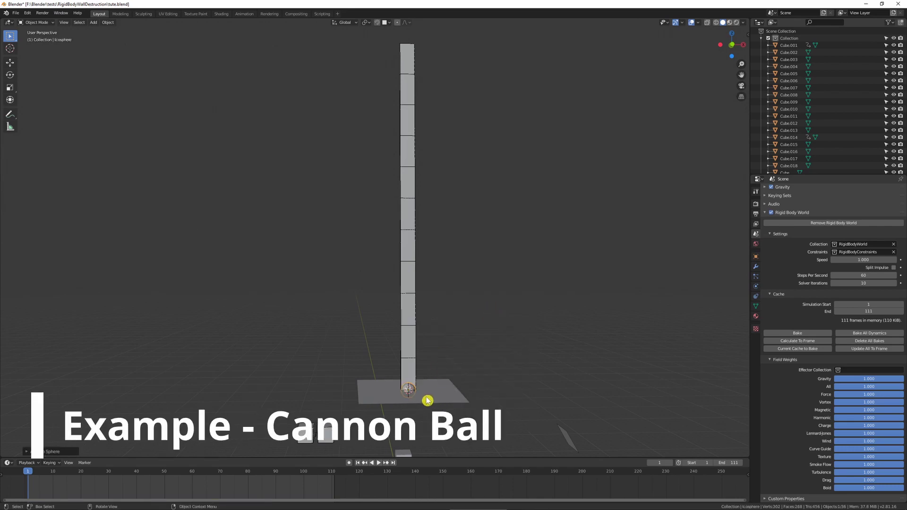
pyautogui.press('g')
pyautogui.click(427, 293)
pyautogui.press('s')
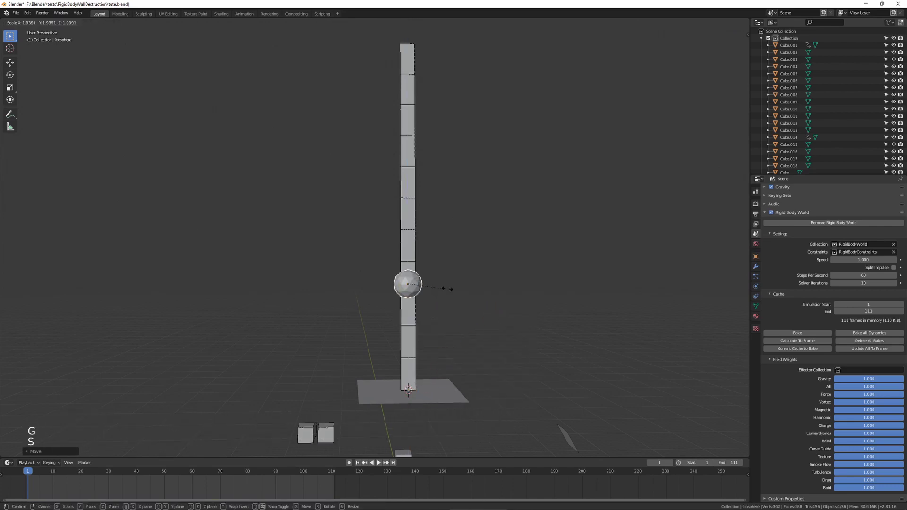
pyautogui.click(472, 291)
# - Look at the scene from the front and move the sphere well clear of the stack to its right
pyautogui.moveTo(431, 300); pyautogui.dragTo(425, 299, button='middle')
pyautogui.press('`')
pyautogui.click(390, 274)
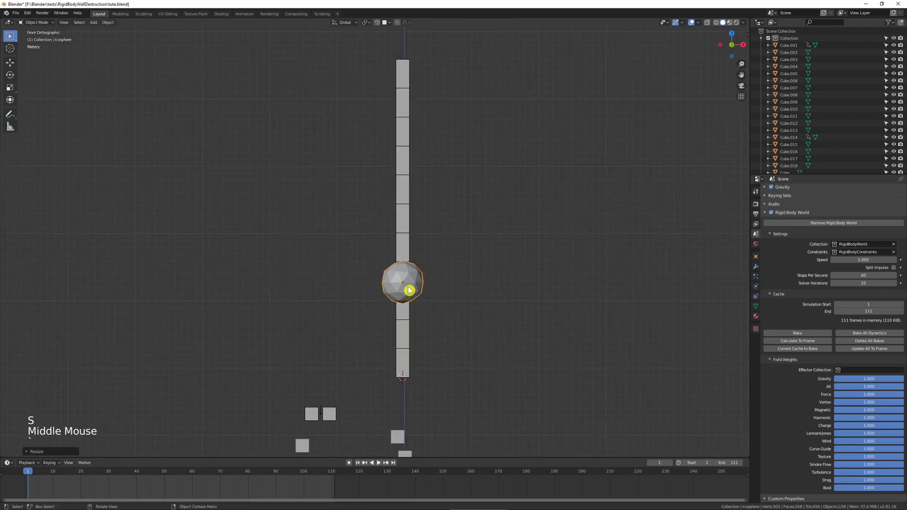
pyautogui.press('g')
pyautogui.click(520, 306)
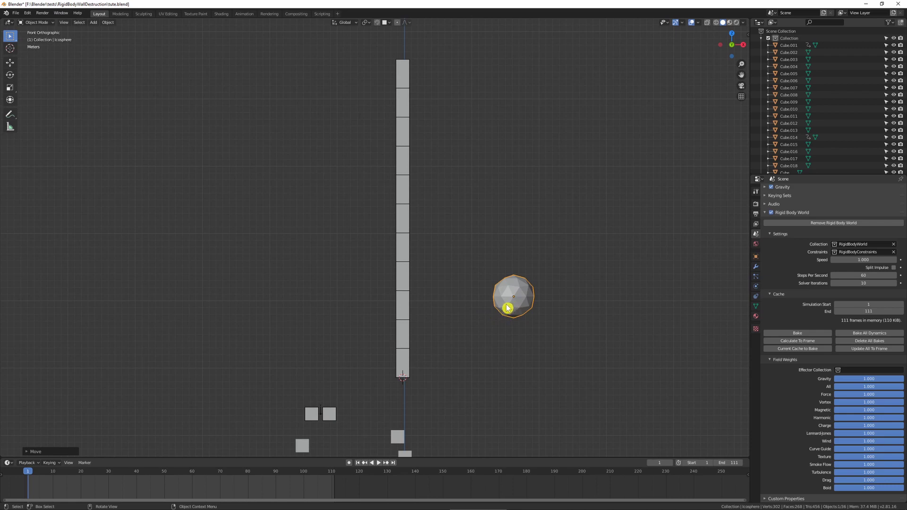
# - Enable auto keying and key the sphere's location beside the stack at frame 1 and closer to it at frame 6
pyautogui.click(349, 462)
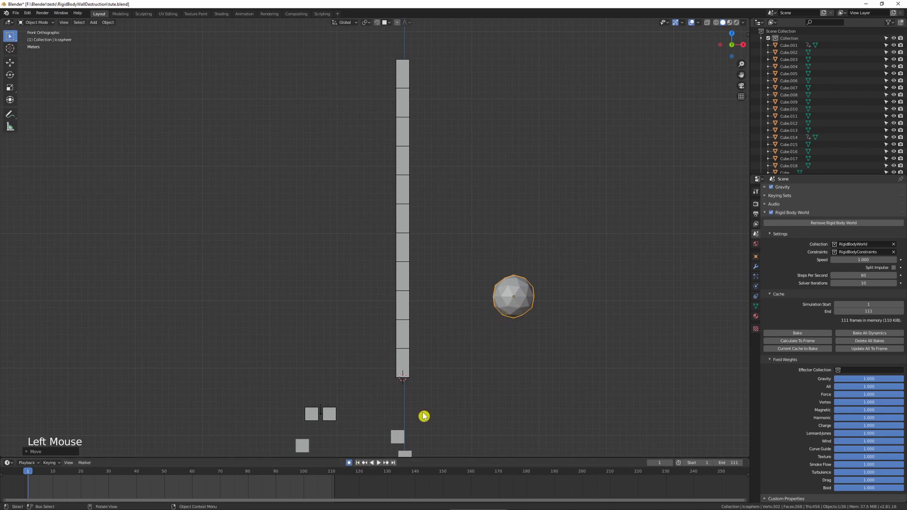
pyautogui.press('g')
pyautogui.click(522, 305)
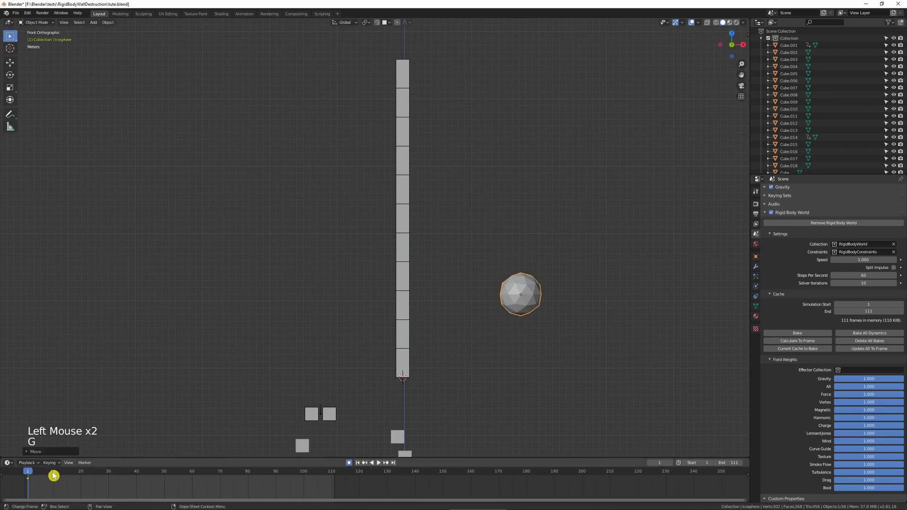
pyautogui.moveTo(31, 478); pyautogui.dragTo(42, 478)
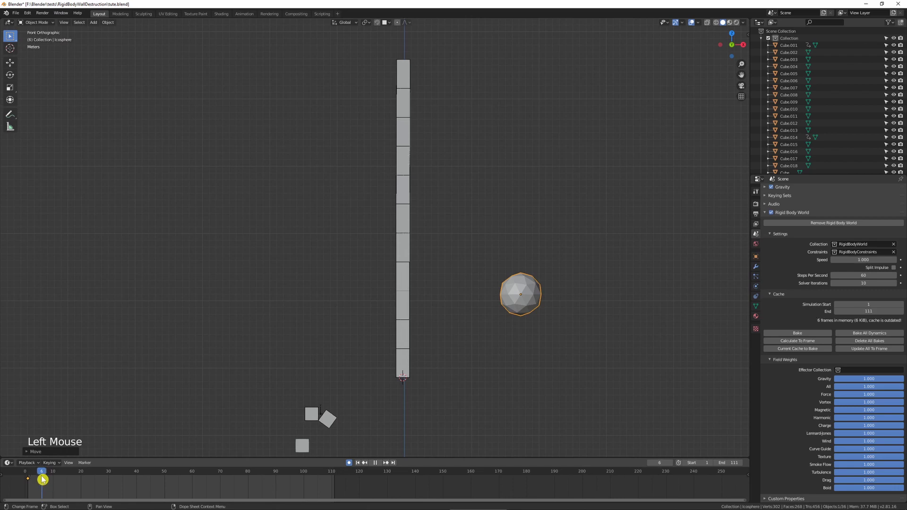
pyautogui.press('g')
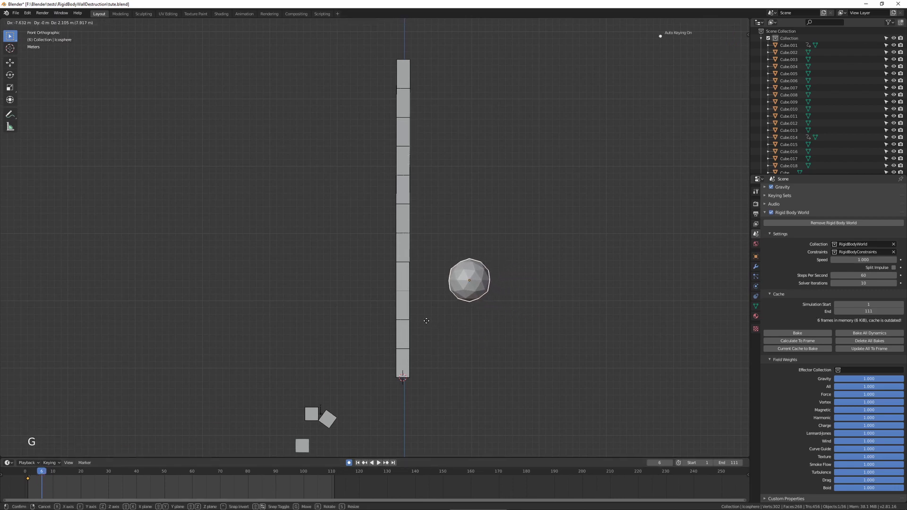
pyautogui.click(454, 321)
# - Set the interpolation of the sphere's location keyframes to Linear
pyautogui.moveTo(35, 480); pyautogui.dragTo(45, 478)
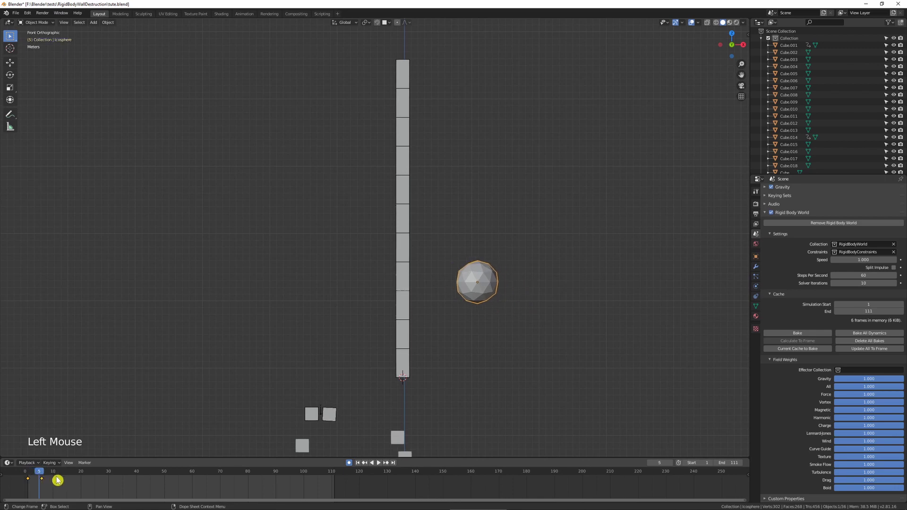
pyautogui.press('t')
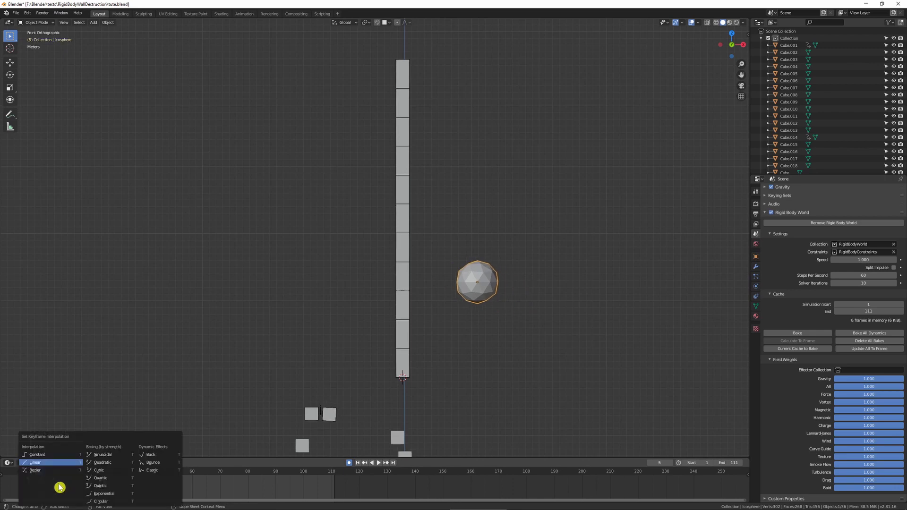
pyautogui.click(34, 463)
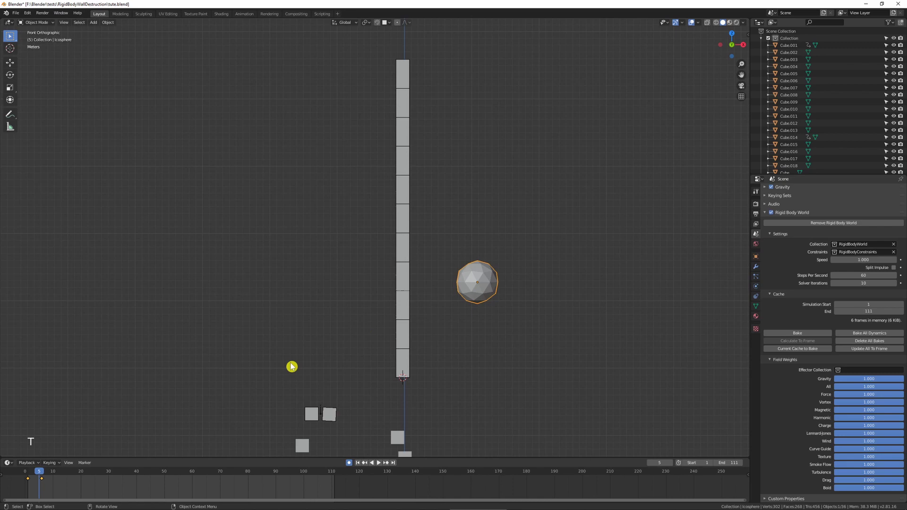
# - Make the sphere an active rigid body and key its Animated setting off at frame 6 and on at frame 5
pyautogui.click(41, 474)
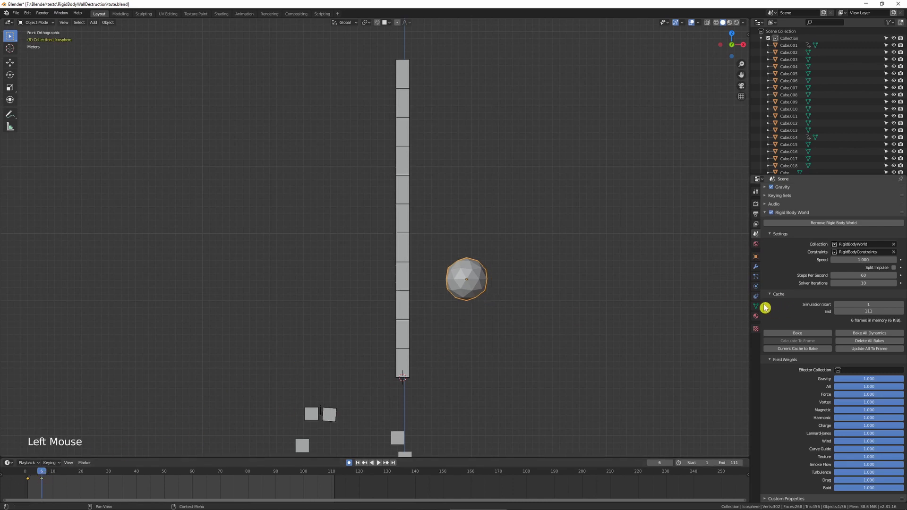
pyautogui.click(757, 288)
pyautogui.click(871, 221)
pyautogui.click(868, 251)
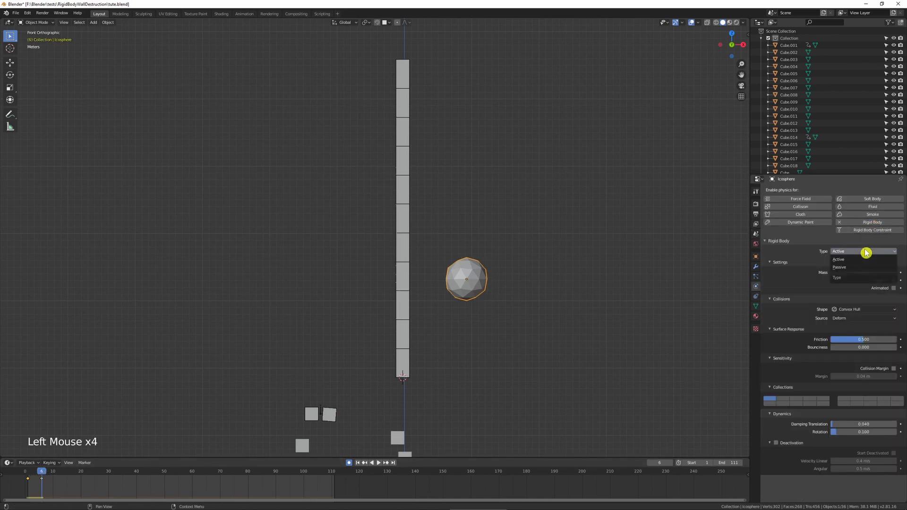
pyautogui.click(893, 288)
pyautogui.press('Left')
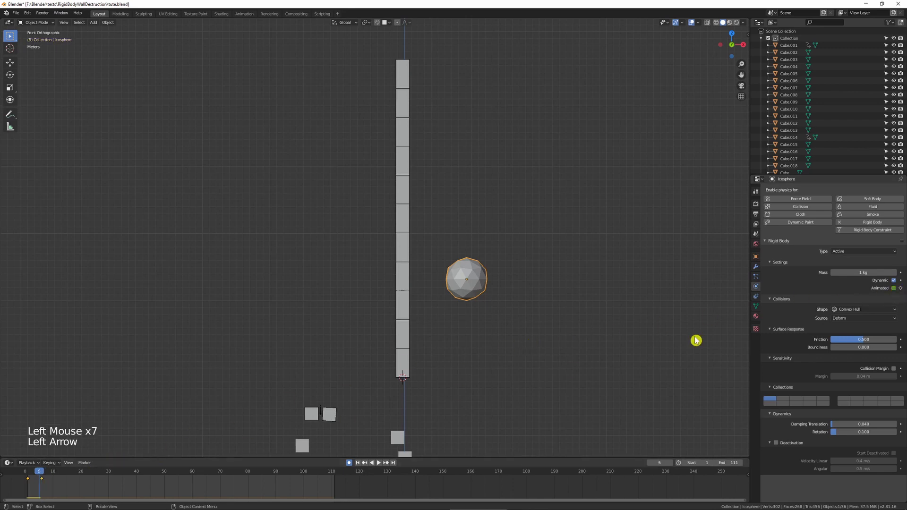
pyautogui.click(899, 288)
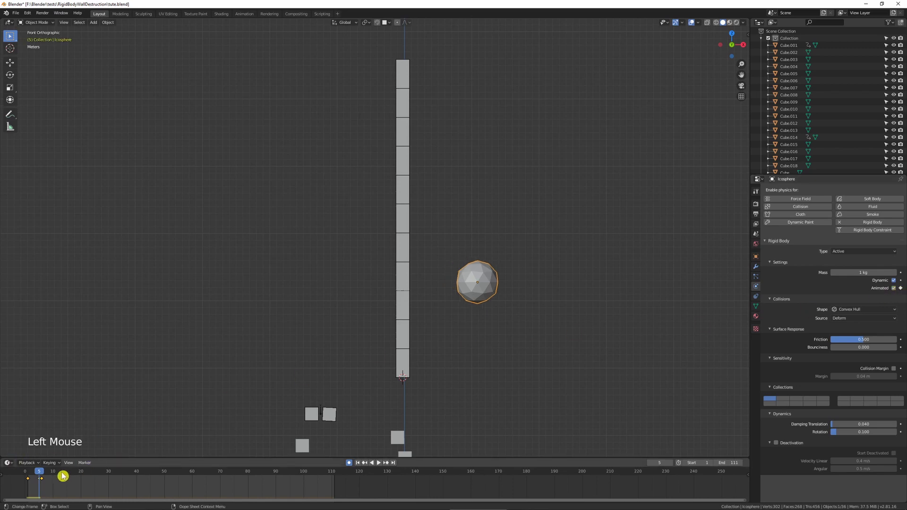
# - Replay the simulation several times from the first frame and examine how the sphere hits the single stack
pyautogui.click(29, 474)
pyautogui.hotkey('shift', 'space')
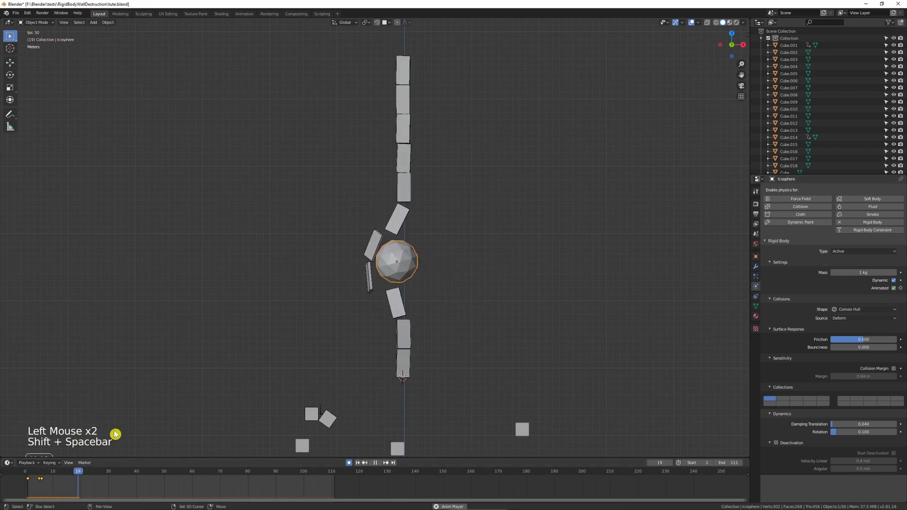
pyautogui.hotkey('shift', 'space')
pyautogui.hotkey('shift', 'Left')
pyautogui.hotkey('shift', 'space')
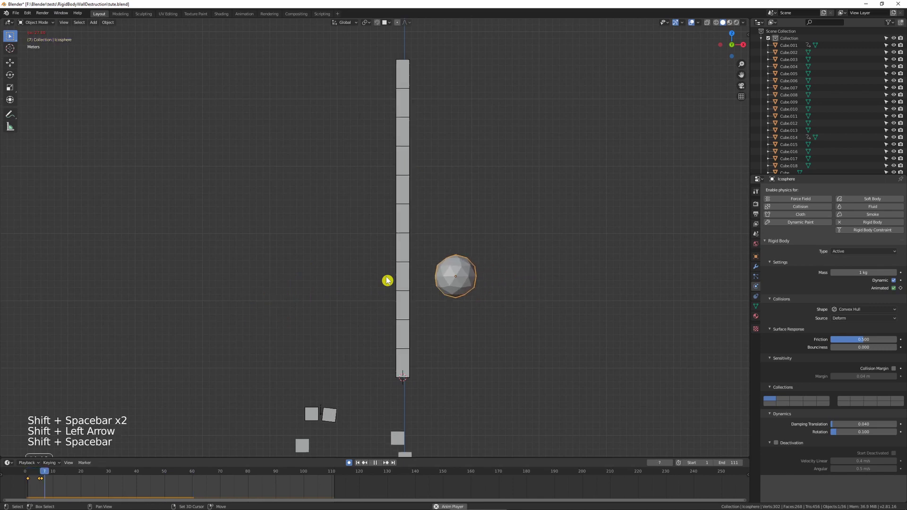
pyautogui.hotkey('shift', 'space')
pyautogui.hotkey('shift', 'Left')
pyautogui.hotkey('shift', 'space')
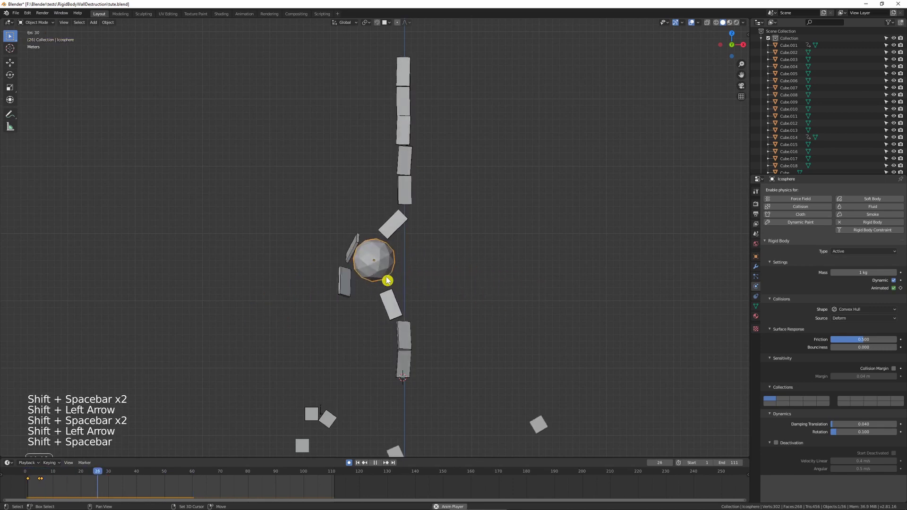
pyautogui.hotkey('shift', 'space')
pyautogui.hotkey('shift', 'Left')
# - Select the whole stack and duplicate it twice along the Y axis, one copy on each side of the original
pyautogui.moveTo(389, 281); pyautogui.dragTo(446, 363, button='middle')
pyautogui.moveTo(442, 373); pyautogui.dragTo(390, 87)
pyautogui.keyDown('shift'); pyautogui.moveTo(454, 259); pyautogui.dragTo(491, 338, button='middle'); pyautogui.keyUp('shift')
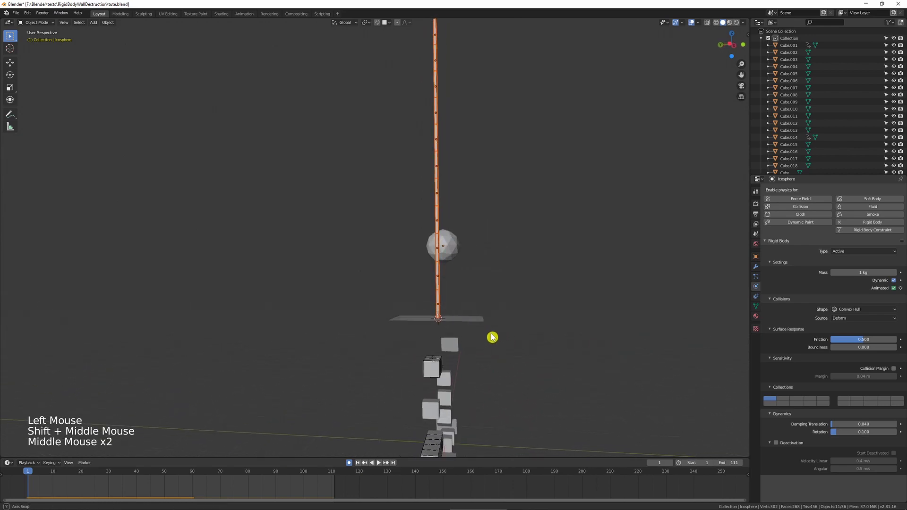
pyautogui.hotkey('shift', 'd')
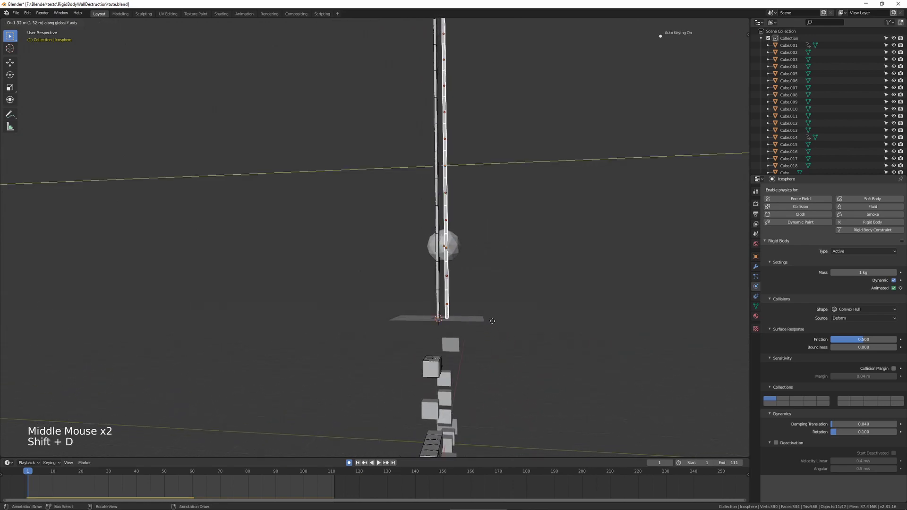
pyautogui.click(495, 325)
pyautogui.hotkey('shift', 'd')
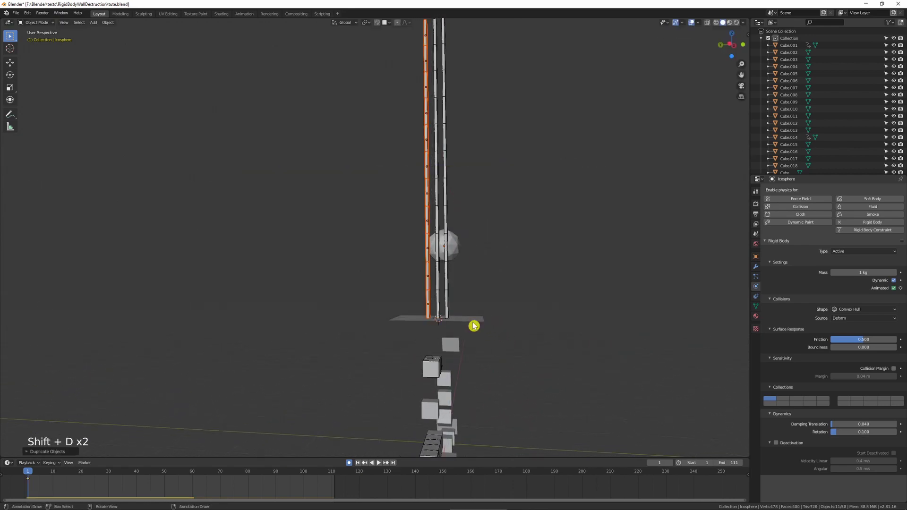
pyautogui.click(528, 248)
# - Play the simulation from the front and examine the sphere's impact on the three side-by-side stacks
pyautogui.hotkey('shift', 'space')
pyautogui.moveTo(536, 249); pyautogui.dragTo(463, 273, button='middle')
pyautogui.press('KP_1')
pyautogui.scroll(3, 441, 245)
pyautogui.scroll(2, 441, 245)
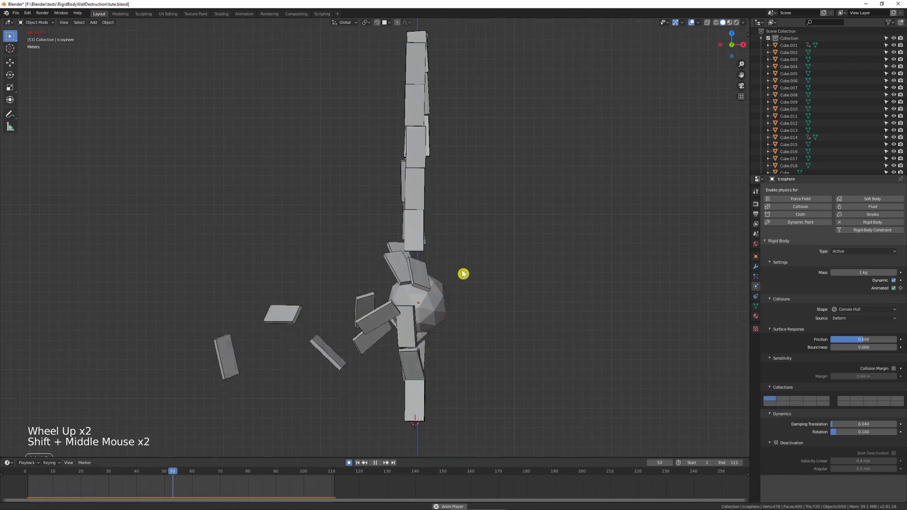
pyautogui.scroll(-1, 485, 277)
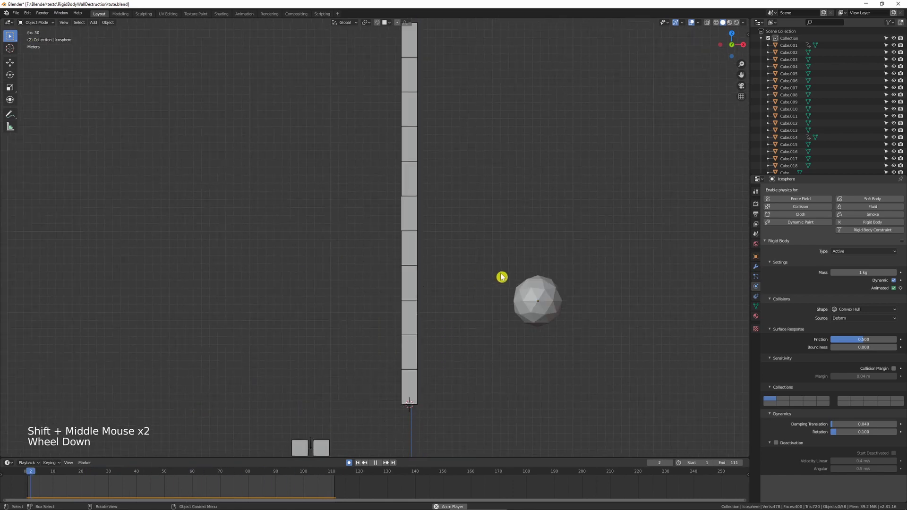
pyautogui.hotkey('shift', 'space')
pyautogui.hotkey('shift', 'space')
pyautogui.hotkey('shift', 'Left')
pyautogui.hotkey('shift', 'space')
# - Increase the sphere's rigid body mass and select one of the stack's blocks to compare its settings
pyautogui.click(406, 267)
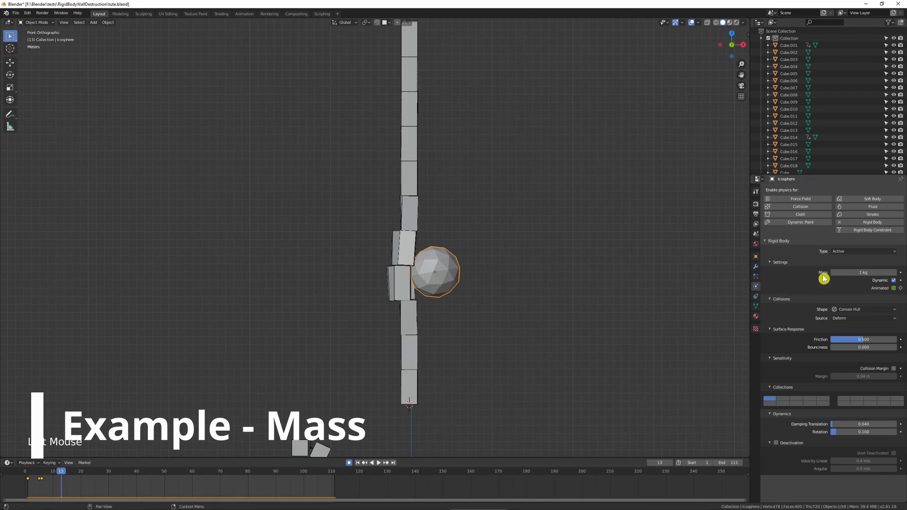
pyautogui.moveTo(859, 272); pyautogui.dragTo(893, 272)
pyautogui.click(405, 241)
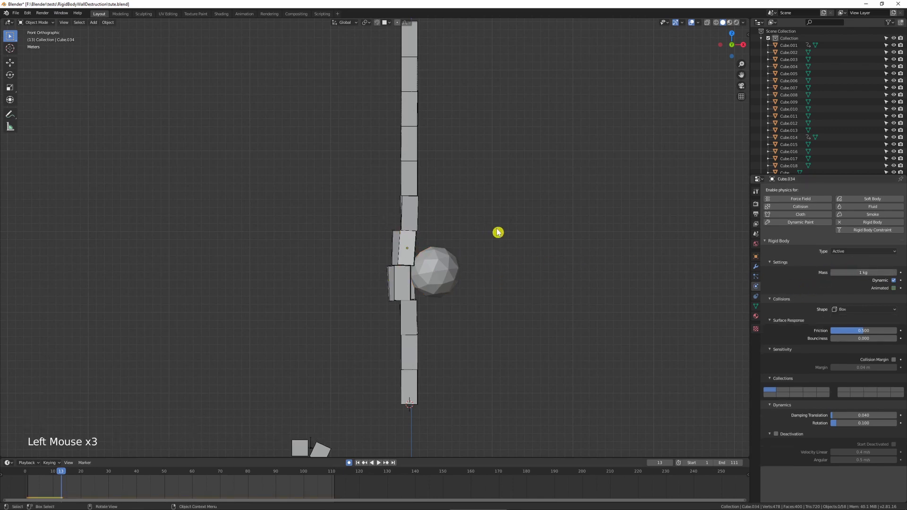
# - Replay the heavier sphere's impact from the first frame, stop at the start and view the whole stack in perspective
pyautogui.hotkey('shift', 'space')
pyautogui.hotkey('shift', 'Left')
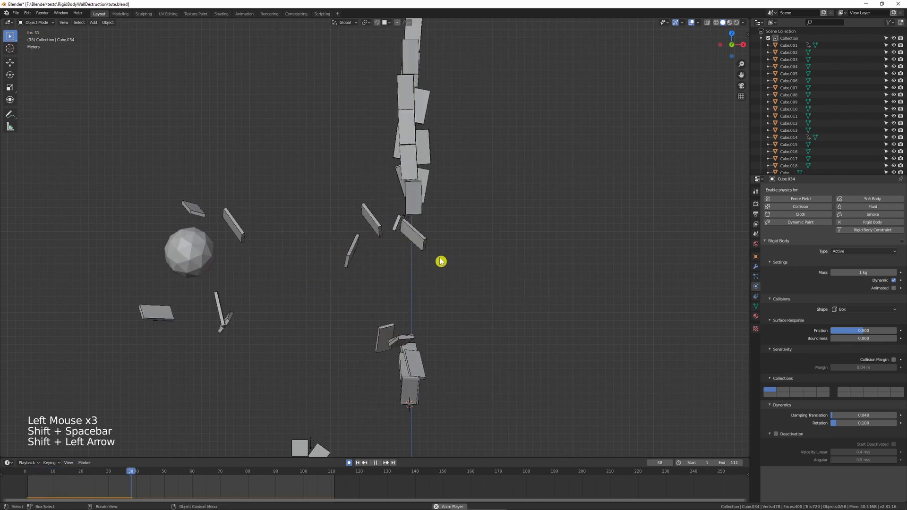
pyautogui.hotkey('shift', 'space')
pyautogui.hotkey('shift', 'Left')
pyautogui.hotkey('shift', 'space')
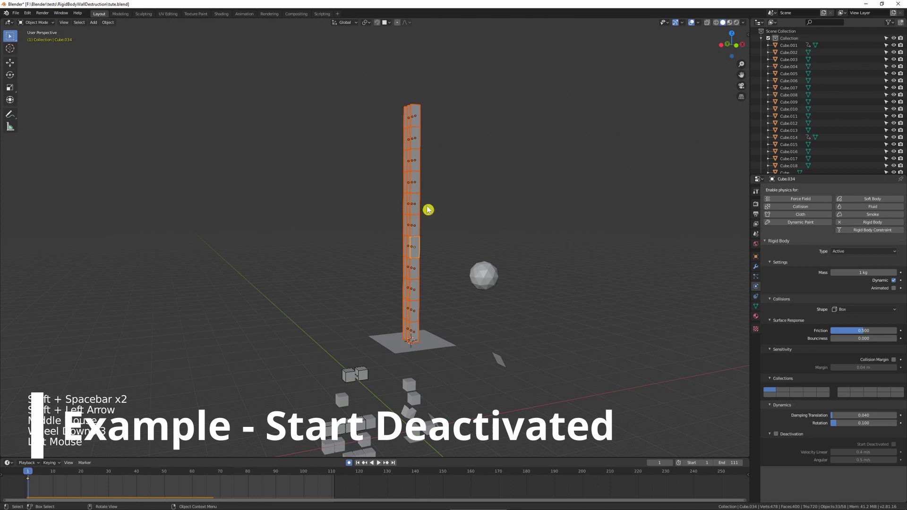
pyautogui.scroll(1, 428, 210)
pyautogui.scroll(-2, 839, 402)
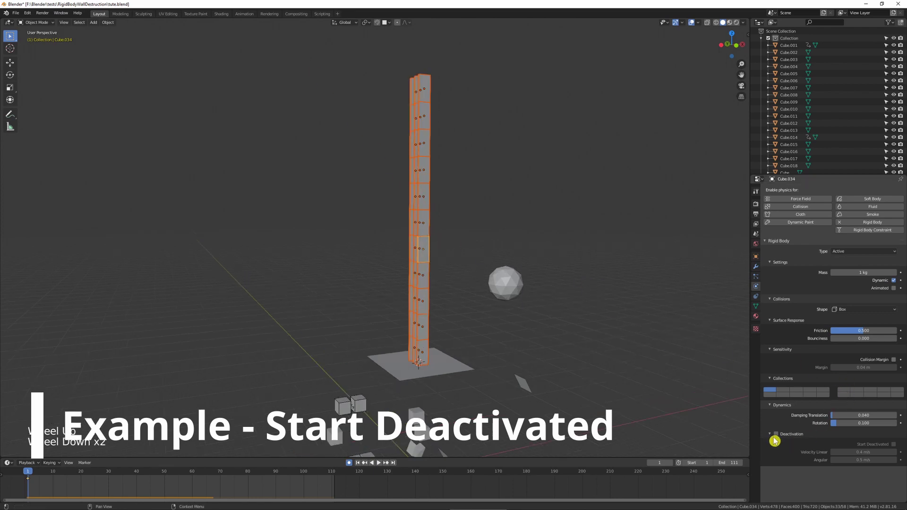
# - Enable Deactivation with Start Deactivated for the stack's active block and play the sphere's impact to check it
pyautogui.click(775, 434)
pyautogui.click(893, 444)
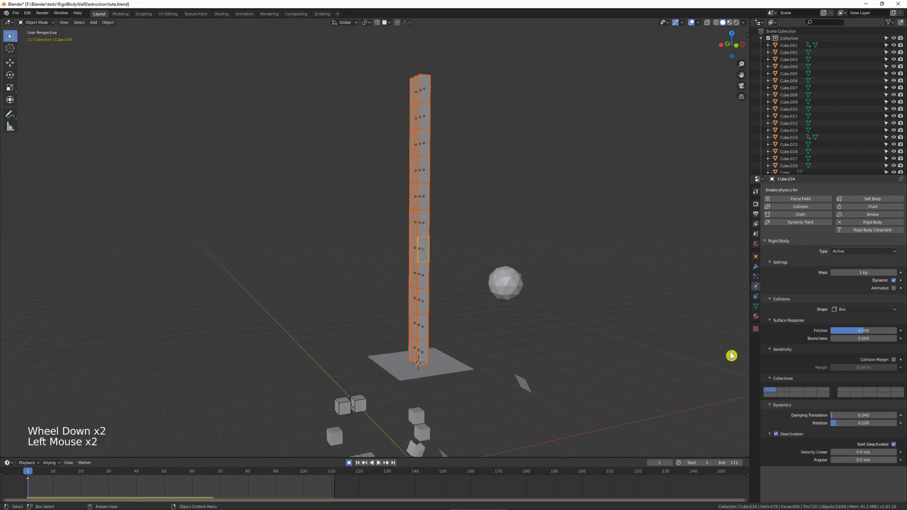
pyautogui.click(481, 304)
pyautogui.moveTo(481, 305); pyautogui.dragTo(474, 259, button='middle')
pyautogui.scroll(4, 492, 255)
pyautogui.hotkey('shift', 'space')
pyautogui.hotkey('shift', 'space')
pyautogui.scroll(-4, 473, 260)
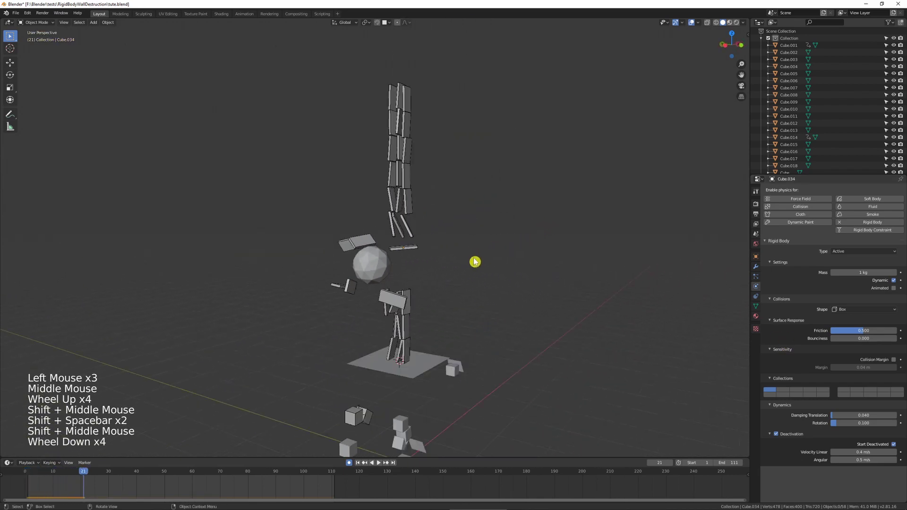
# - Move the sphere's keyframes 90 frames later and replay the simulation from the first frame
pyautogui.click(361, 277)
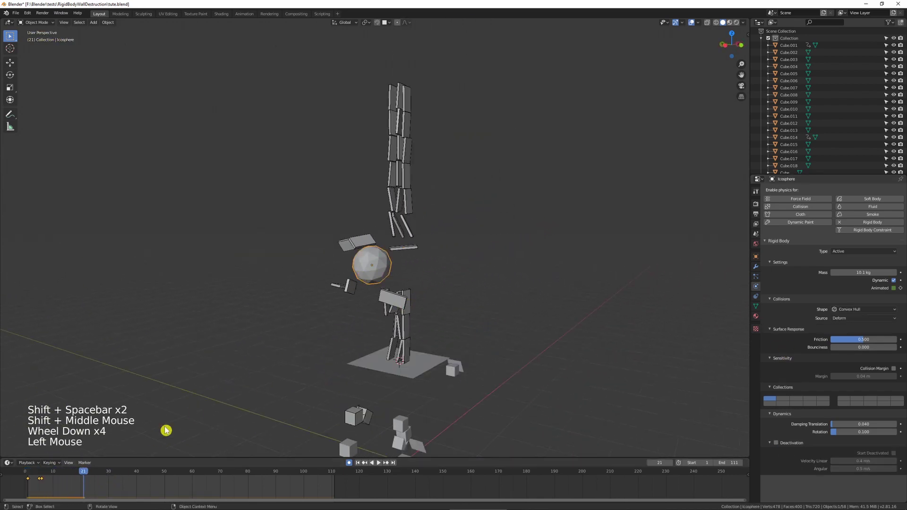
pyautogui.click(62, 491)
pyautogui.press('g')
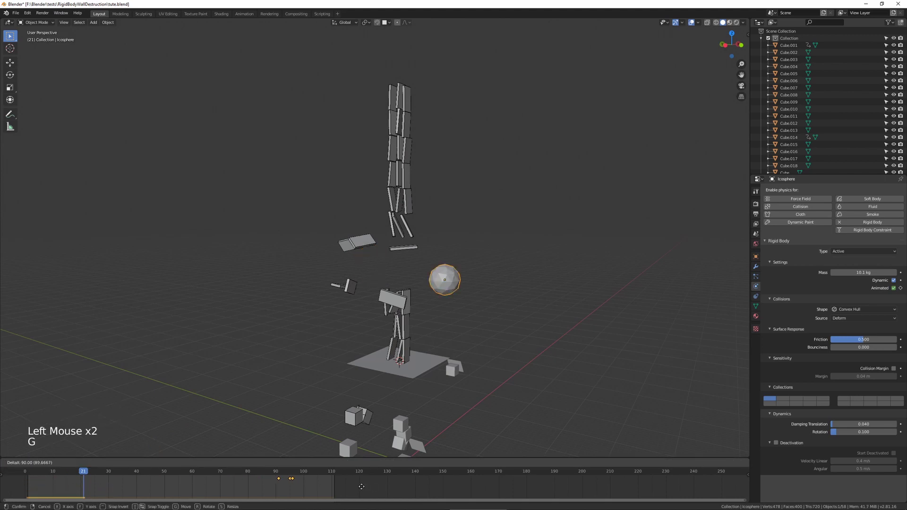
pyautogui.click(362, 486)
pyautogui.hotkey('shift', 'space')
pyautogui.hotkey('shift', 'Left')
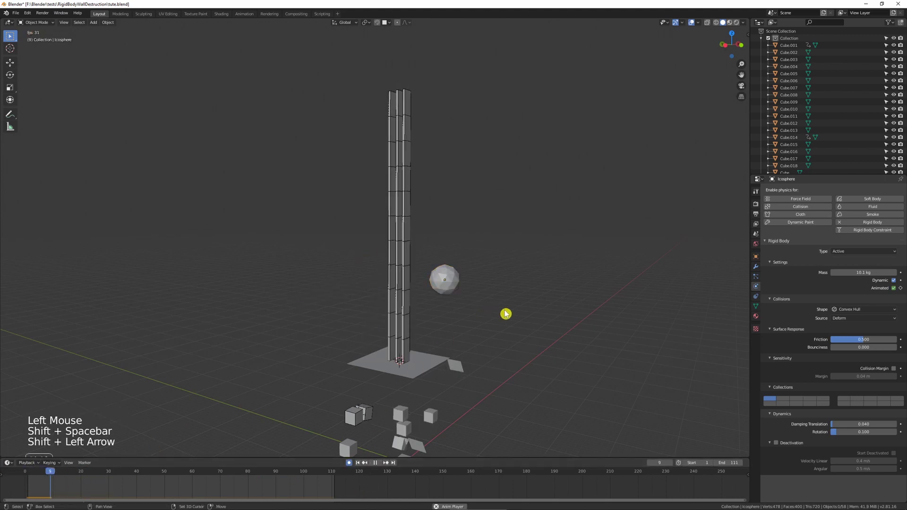
pyautogui.scroll(3, 479, 279)
pyautogui.moveTo(480, 279); pyautogui.dragTo(482, 263, button='middle')
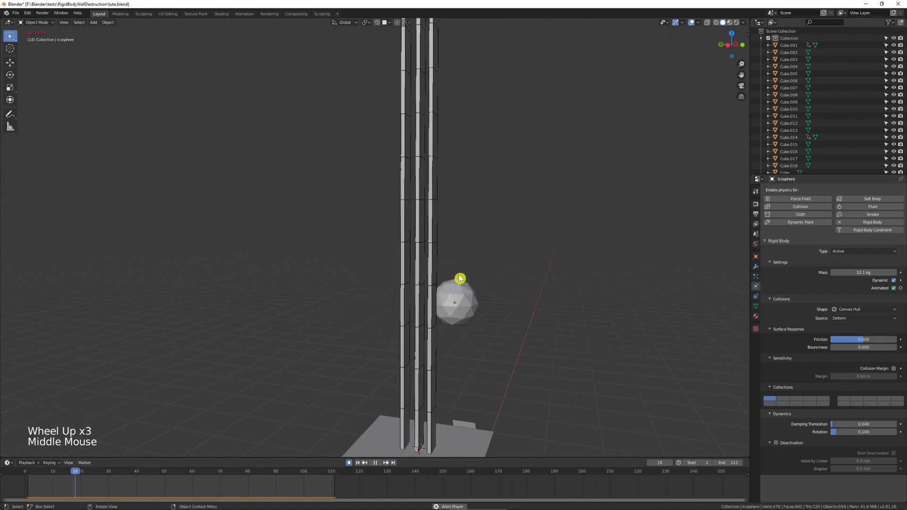
# - Stop the playback, select all blocks of the three stacks and enable Deactivation for all of them
pyautogui.hotkey('shift', 'space')
pyautogui.scroll(-3, 435, 316)
pyautogui.moveTo(436, 316); pyautogui.dragTo(423, 326, button='middle')
pyautogui.click(421, 347)
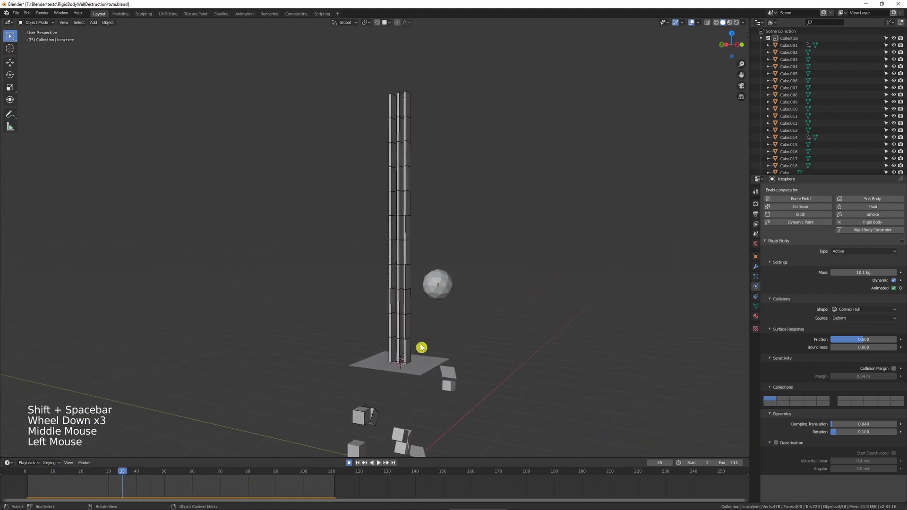
pyautogui.moveTo(422, 348); pyautogui.dragTo(351, 132)
pyautogui.scroll(-2, 765, 401)
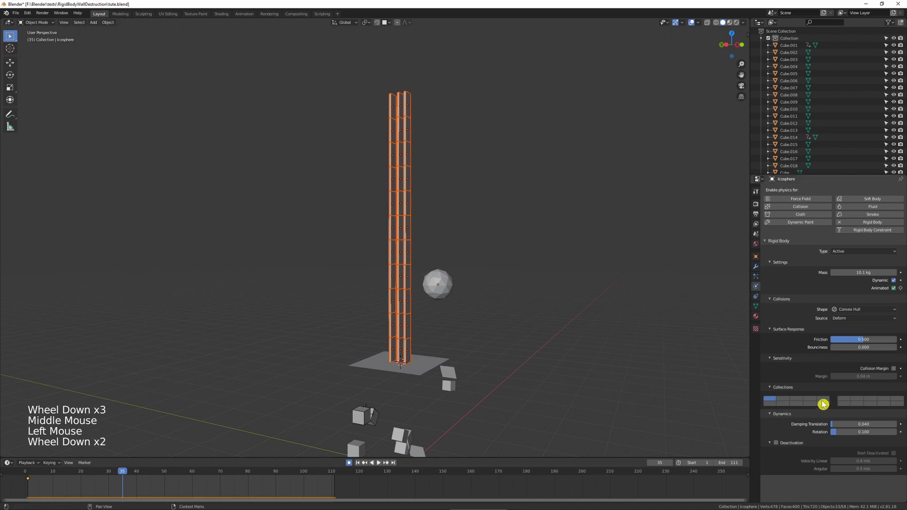
pyautogui.click(404, 348)
pyautogui.moveTo(419, 350); pyautogui.dragTo(330, 73)
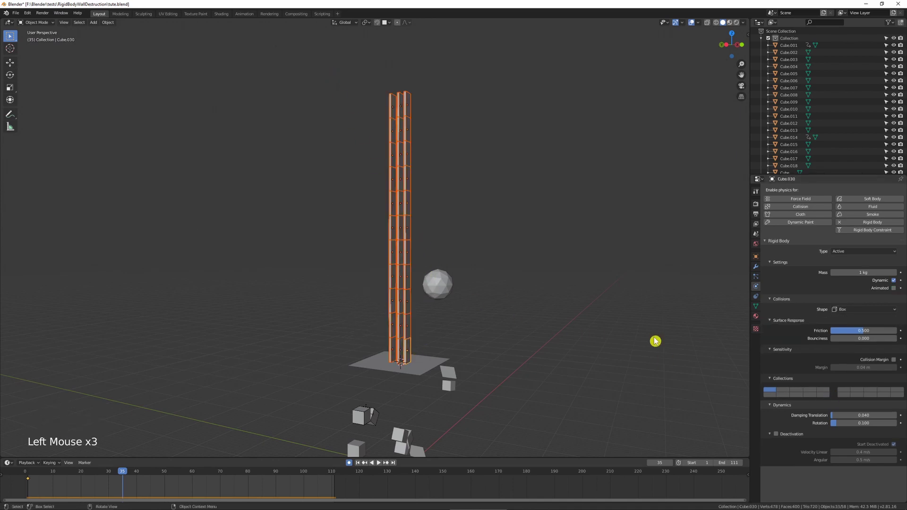
pyautogui.keyDown('alt'); pyautogui.click(776, 434); pyautogui.keyUp('alt')
# - Replay the simulation from the first frame and select individual blocks to check their Start Deactivated setting
pyautogui.click(396, 172)
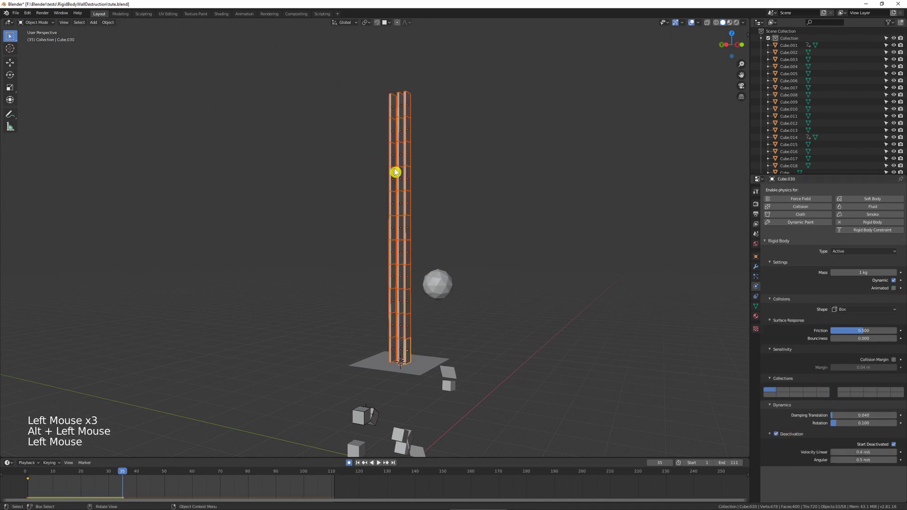
pyautogui.scroll(4, 411, 243)
pyautogui.hotkey('shift', 'space')
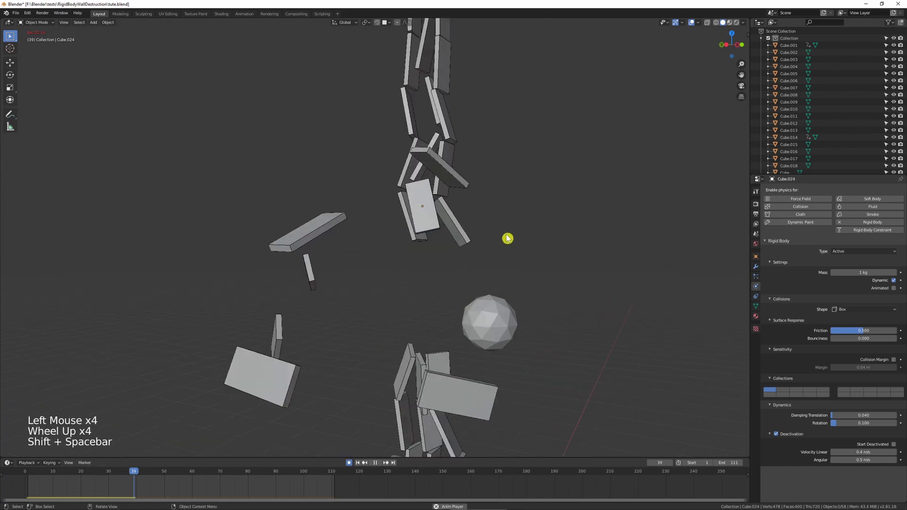
pyautogui.hotkey('shift', 'Left')
pyautogui.click(532, 247)
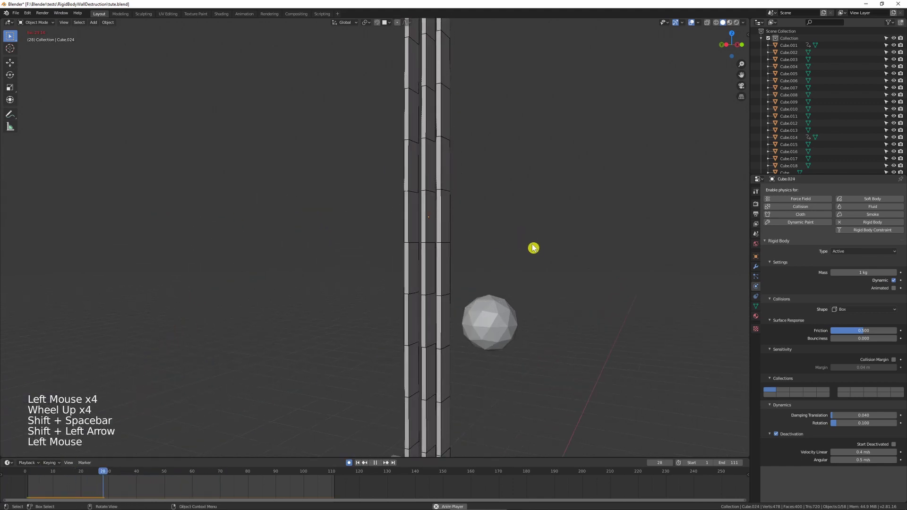
pyautogui.click(449, 241)
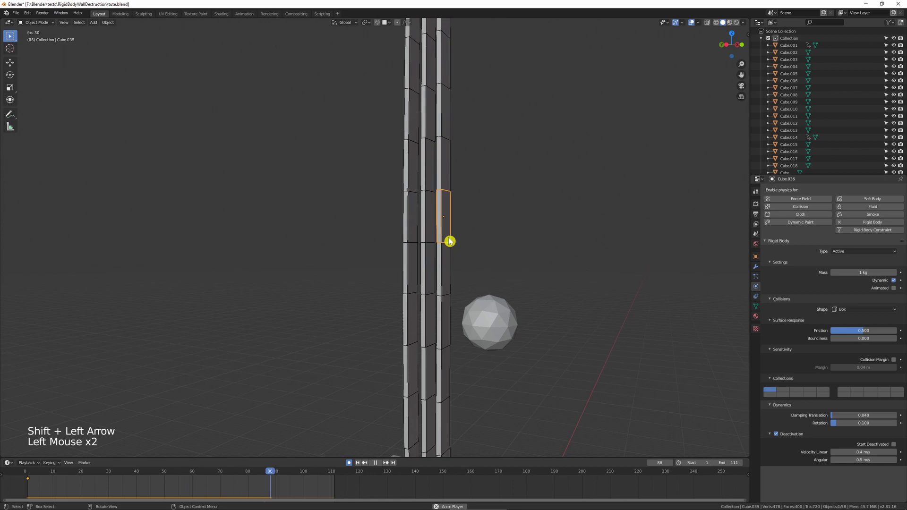
# - Return to the first frame, turn on Start Deactivated for a block and copy the active block's rigid body settings to all stacks
pyautogui.hotkey('shift', 'space')
pyautogui.keyDown('shift'); pyautogui.scroll(-1, 460, 237); pyautogui.keyUp('shift')
pyautogui.scroll(-5, 463, 236)
pyautogui.hotkey('shift', 'Left')
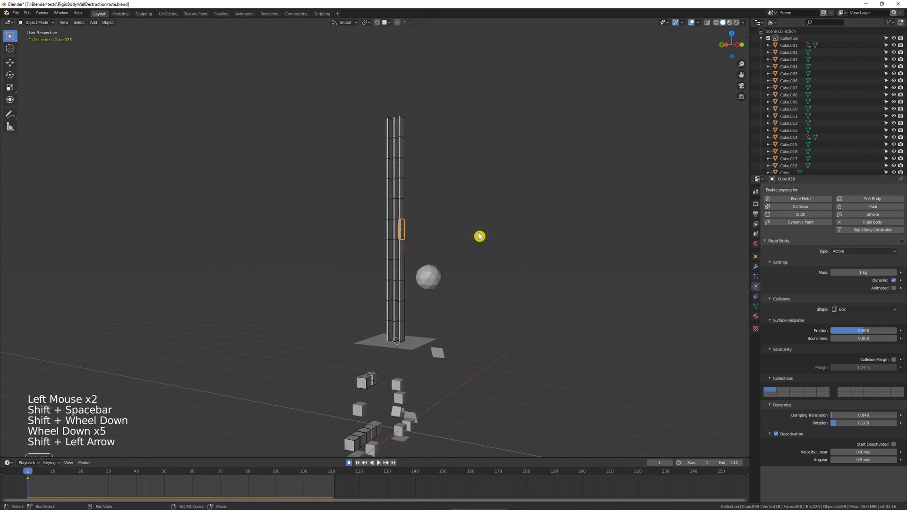
pyautogui.click(441, 237)
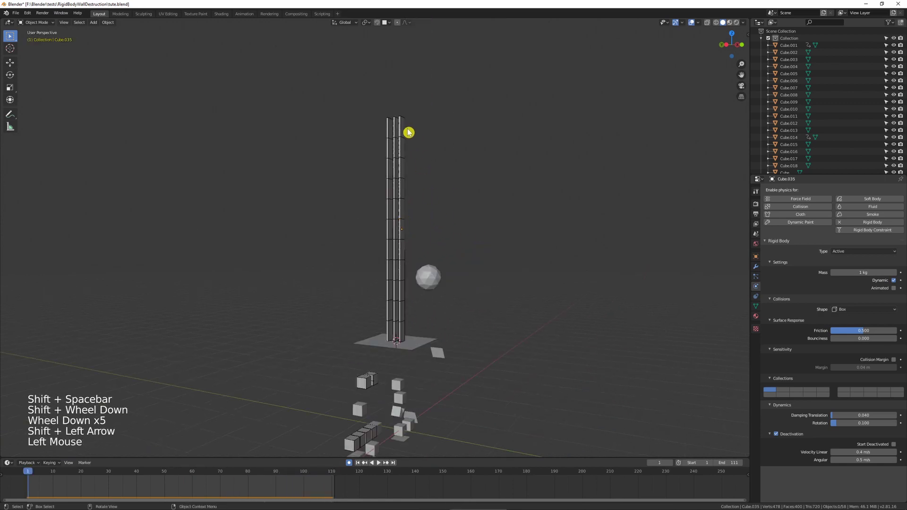
pyautogui.click(893, 444)
pyautogui.moveTo(406, 103); pyautogui.dragTo(338, 320)
pyautogui.press('q')
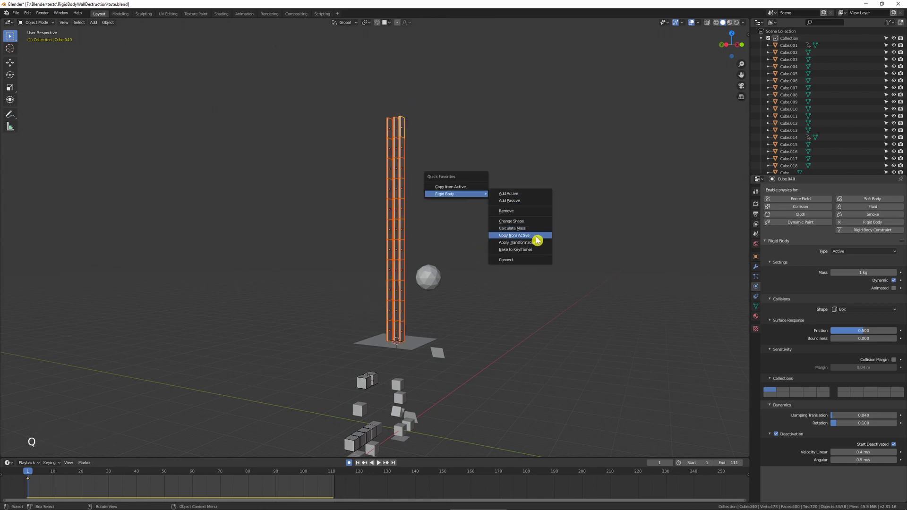
pyautogui.click(530, 240)
# - Play the simulation before the sphere arrives and examine whether the deactivated stacks stay still
pyautogui.scroll(3, 497, 220)
pyautogui.hotkey('shift', 'space')
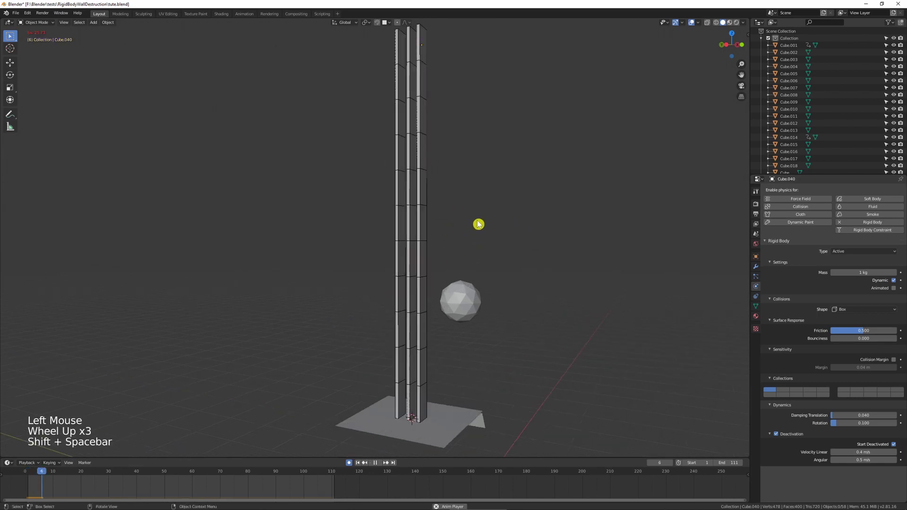
pyautogui.scroll(1, 478, 225)
pyautogui.scroll(-1, 463, 274)
pyautogui.moveTo(468, 274); pyautogui.dragTo(478, 274, button='middle')
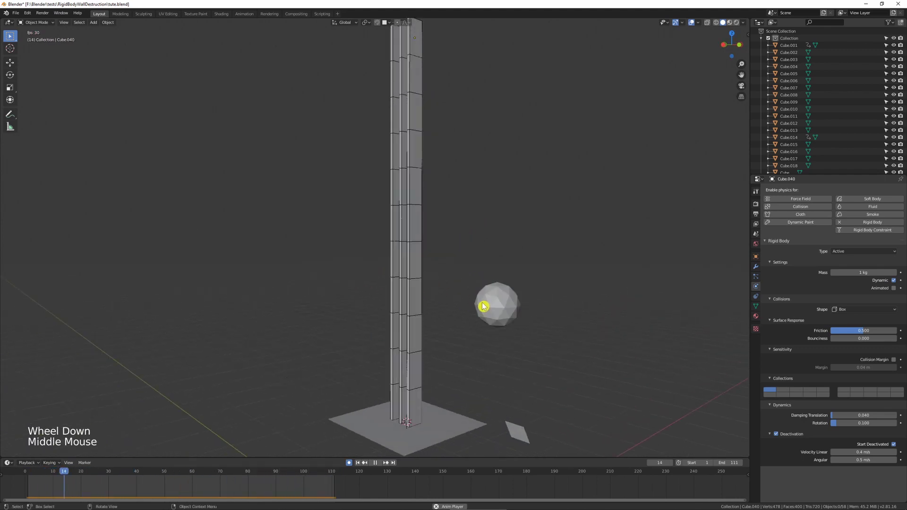
pyautogui.hotkey('shift', 'space')
pyautogui.hotkey('shift', 'space')
pyautogui.hotkey('shift', 'space')
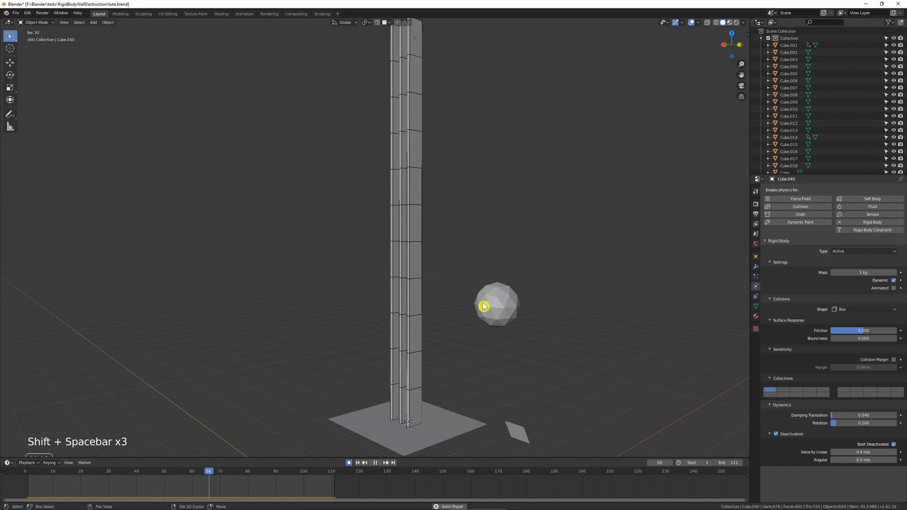
pyautogui.hotkey('shift', 'space')
# - Extend the scene's end frame to 157 and the rigid body cache's end to 170, and play through the impact
pyautogui.moveTo(730, 462); pyautogui.dragTo(772, 462)
pyautogui.click(756, 234)
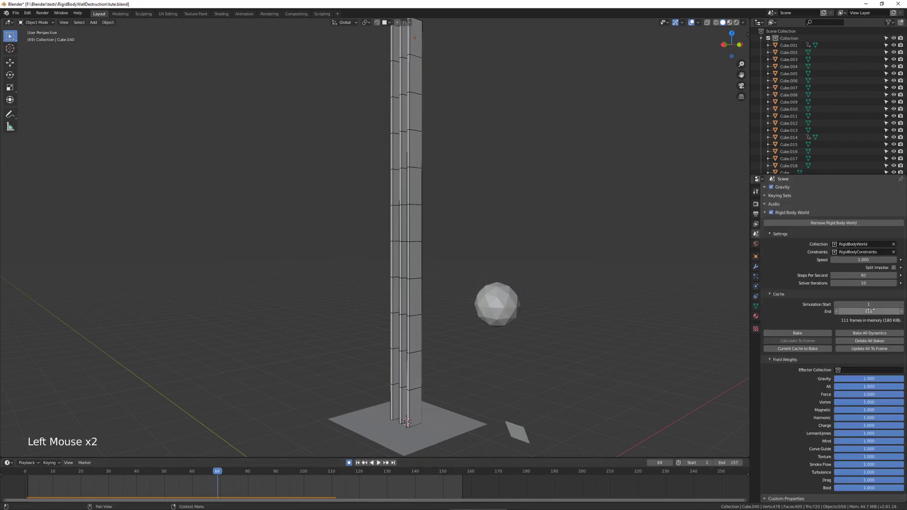
pyautogui.hotkey('shift', 'space')
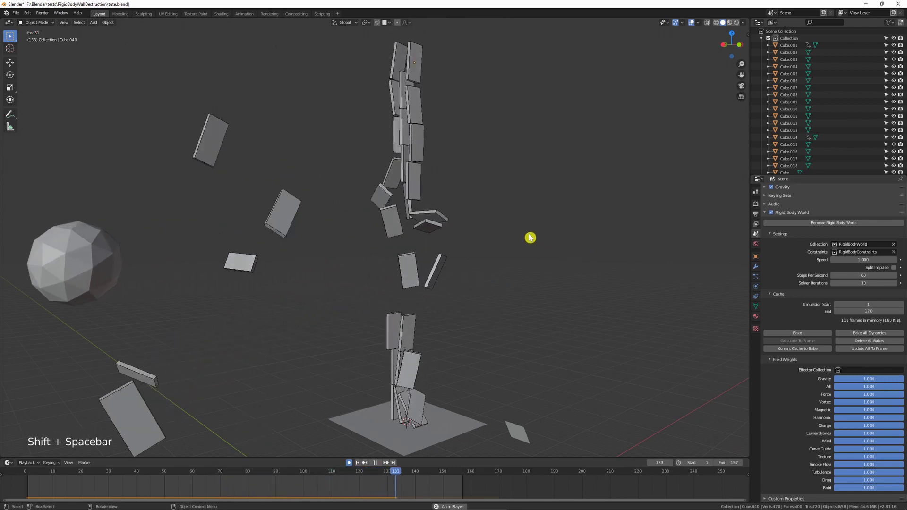
pyautogui.hotkey('shift', 'space')
pyautogui.hotkey('shift', 'Left')
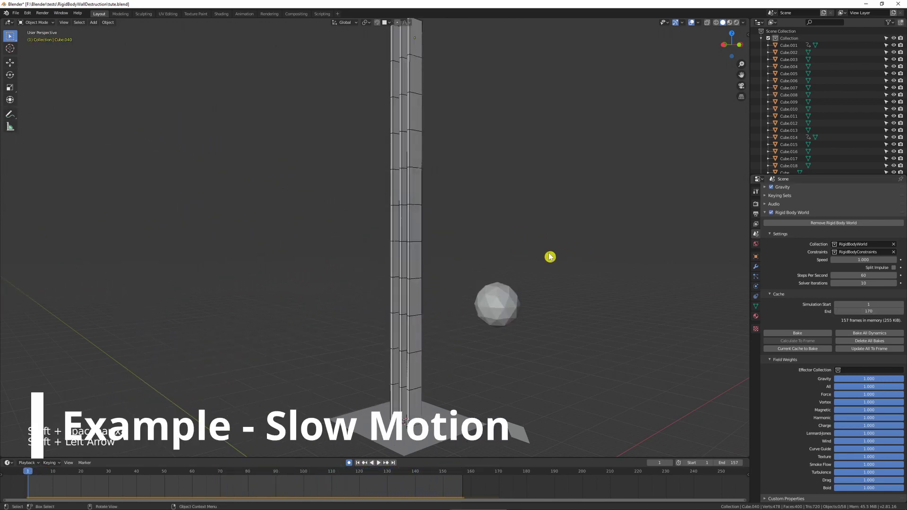
# - Go to the moment of impact at frame 101 and keyframe the rigid body world's Speed at 1.000
pyautogui.click(758, 235)
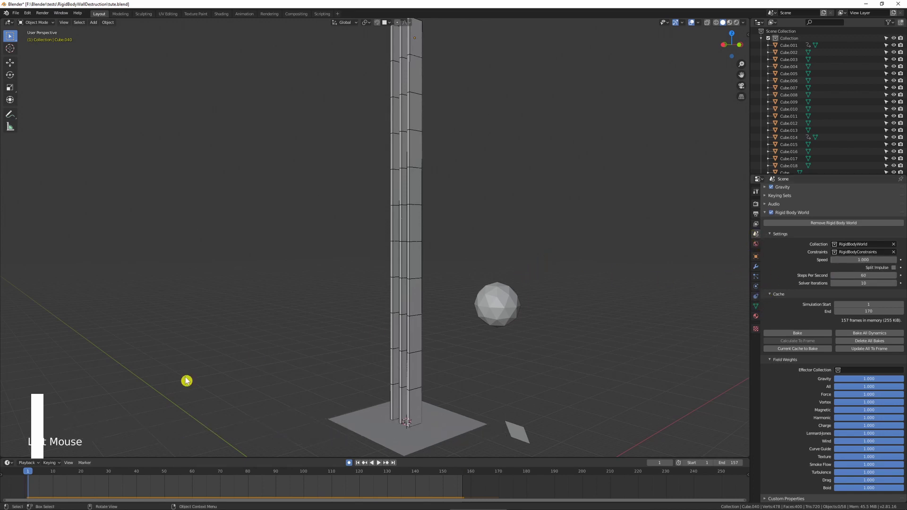
pyautogui.click(137, 472)
pyautogui.moveTo(231, 479); pyautogui.dragTo(306, 479)
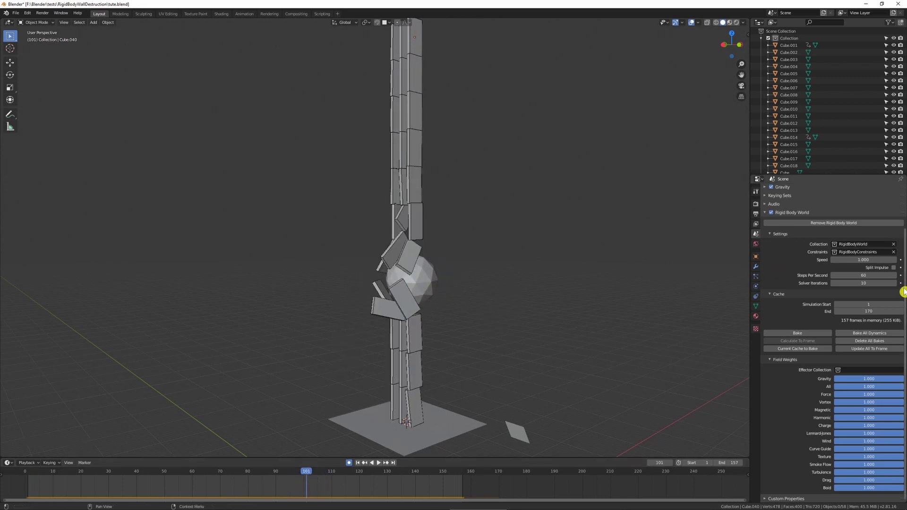
pyautogui.click(900, 260)
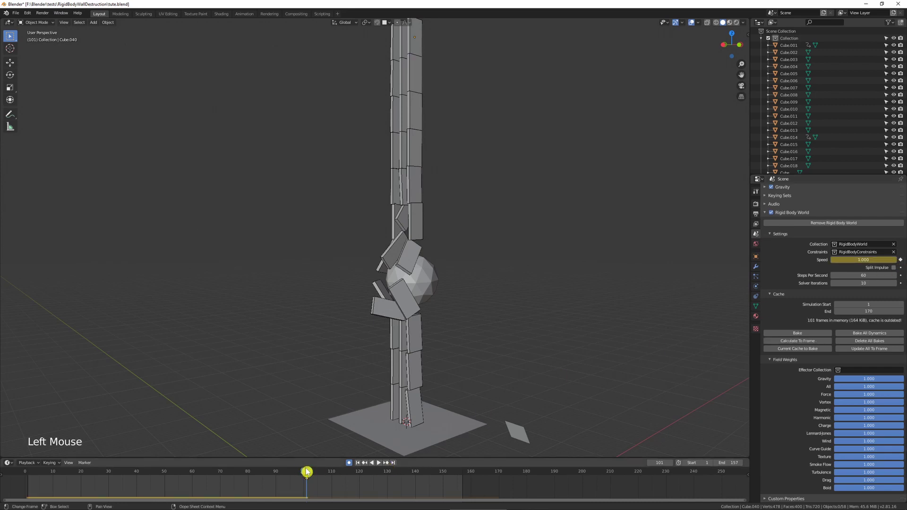
# - Set the rigid body world's Speed to 0.240 at frame 110 and keyframe it
pyautogui.click(332, 478)
pyautogui.moveTo(864, 260)
pyautogui.mouseDown()
pyautogui.moveTo(850, 260)
pyautogui.moveTo(869, 260)
pyautogui.mouseUp()
pyautogui.click(900, 260)
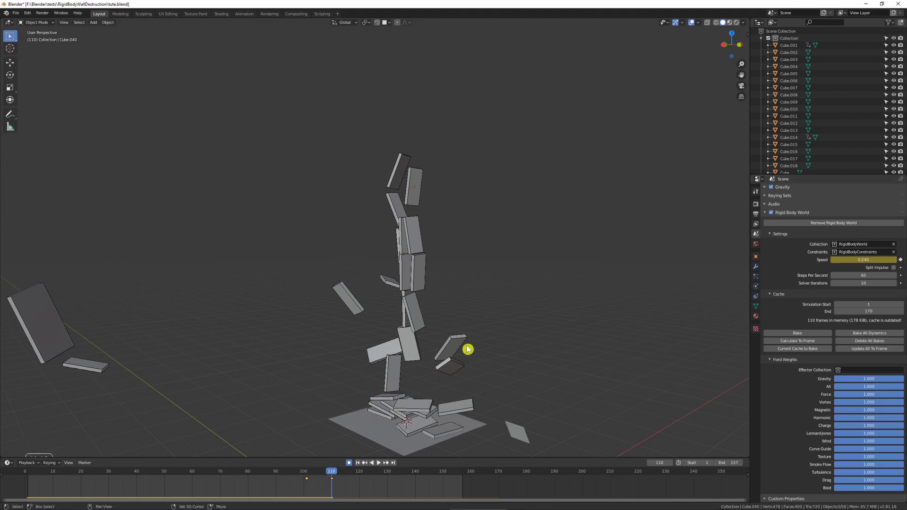
# - Replay the simulation from just before the impact and from the first frame to examine the slow-motion effect
pyautogui.click(296, 477)
pyautogui.click(417, 406)
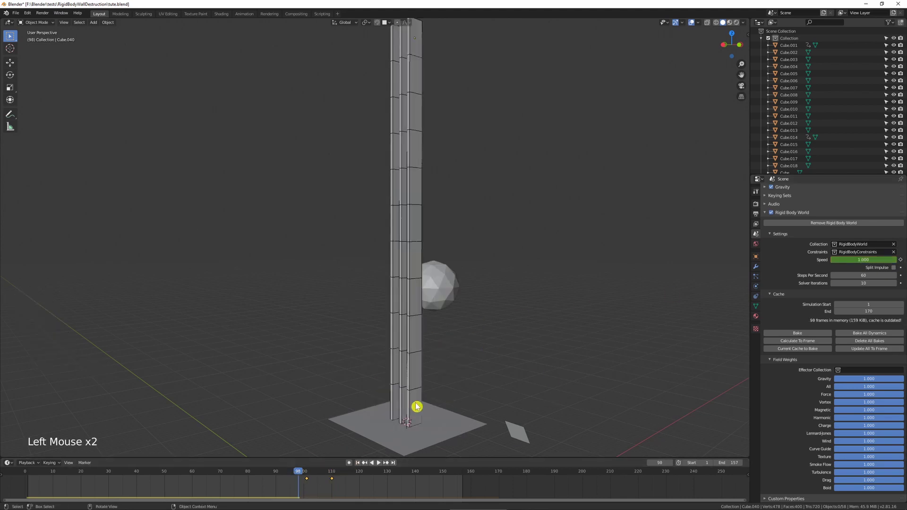
pyautogui.moveTo(526, 306); pyautogui.dragTo(440, 328, button='middle')
pyautogui.hotkey('shift', 'space')
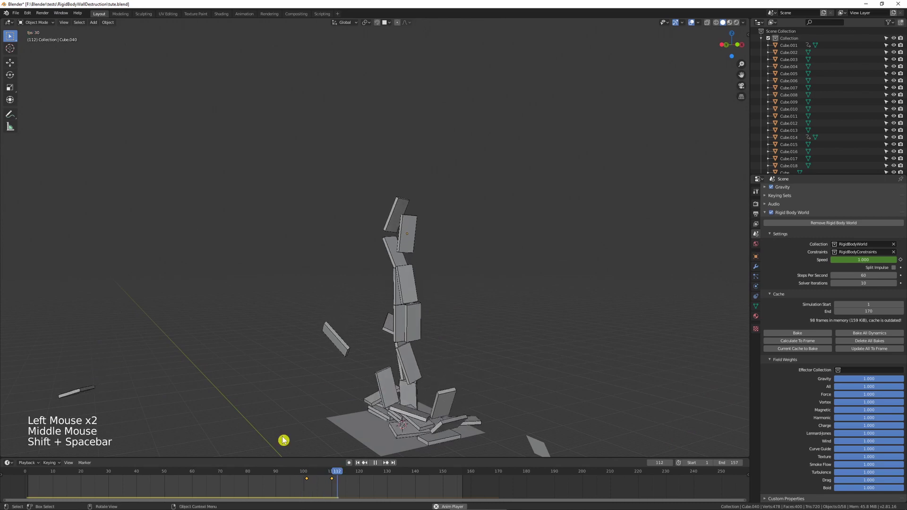
pyautogui.click(281, 474)
pyautogui.hotkey('shift', 'space')
pyautogui.hotkey('shift', 'space')
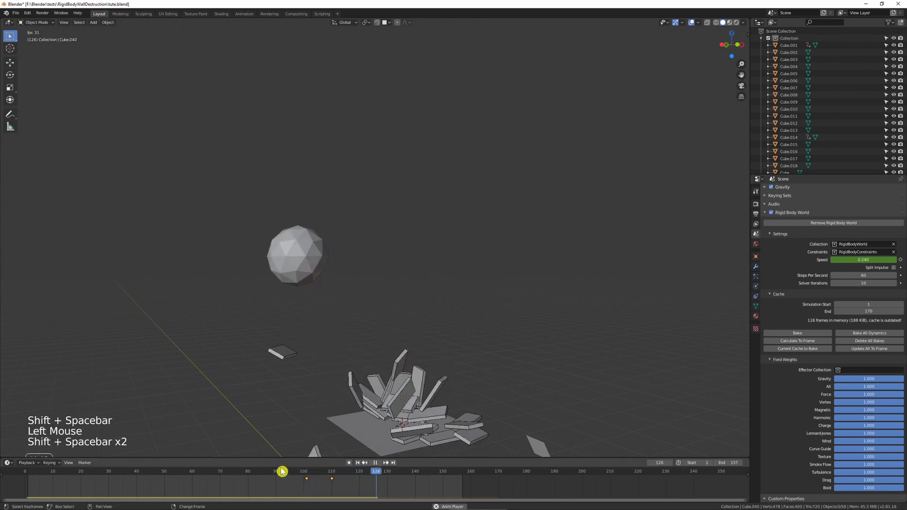
pyautogui.hotkey('shift', 'Left')
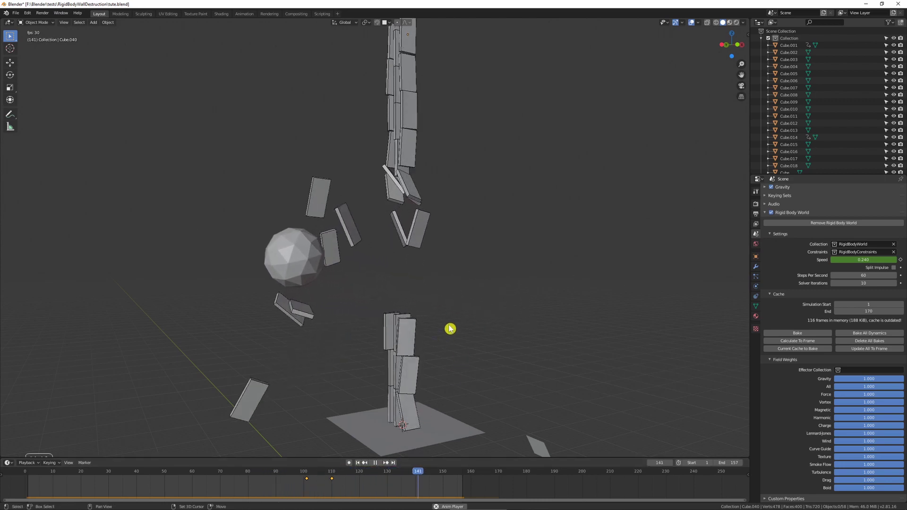
pyautogui.hotkey('shift', 'space')
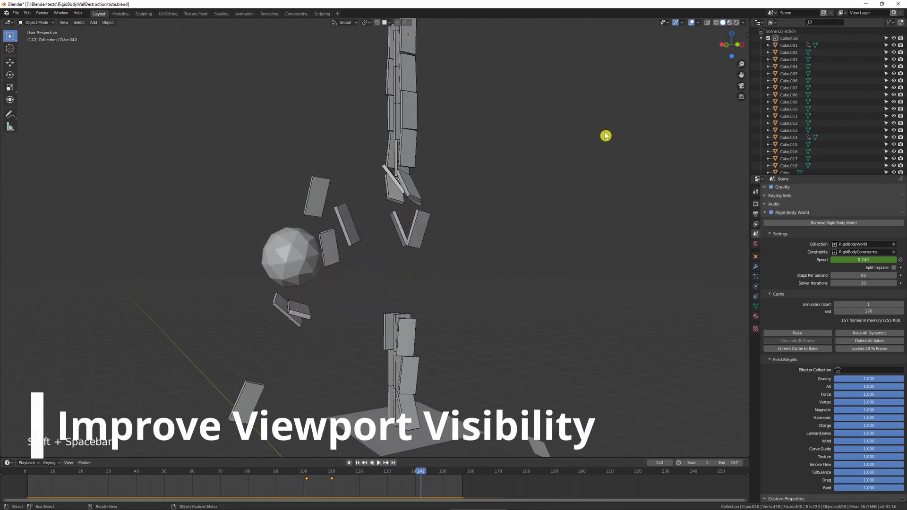
# - Turn on Shadow and Cavity in the viewport's shading options
pyautogui.click(743, 23)
pyautogui.click(704, 173)
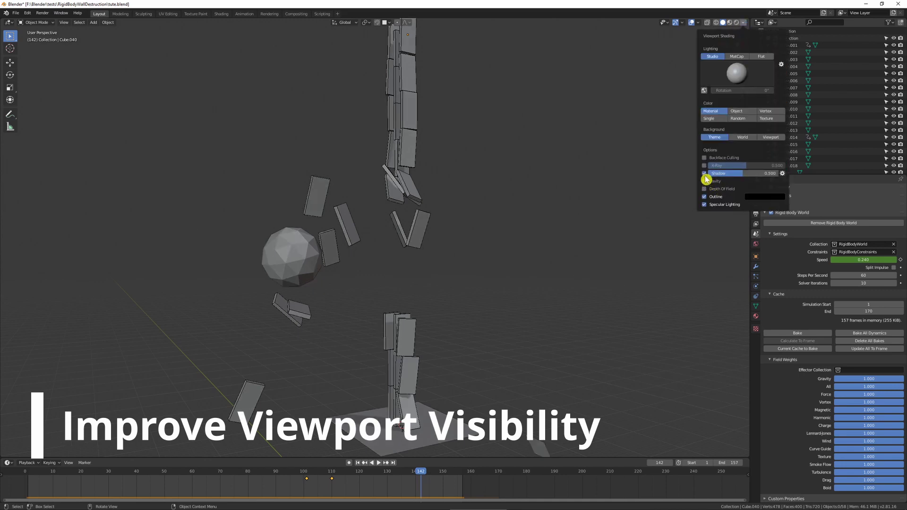
pyautogui.click(704, 181)
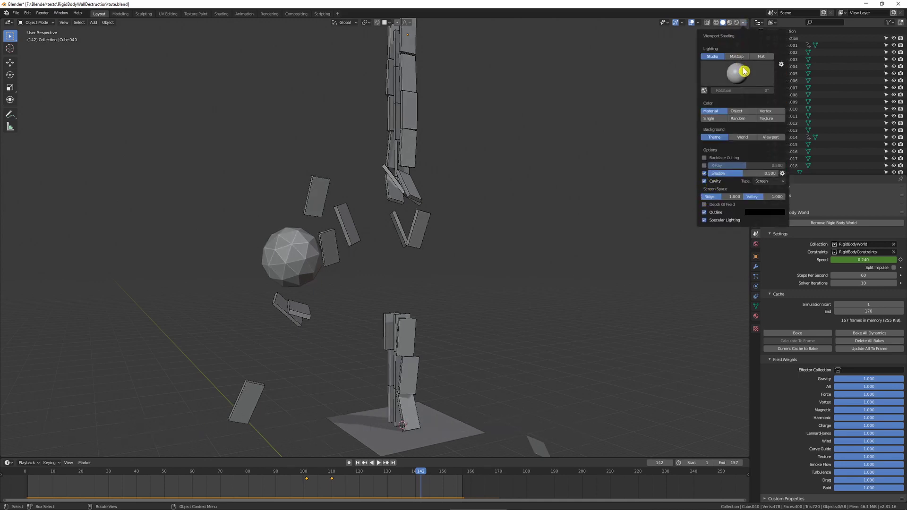
# - Set the viewport's object colouring to Random and its background to Viewport
pyautogui.click(739, 119)
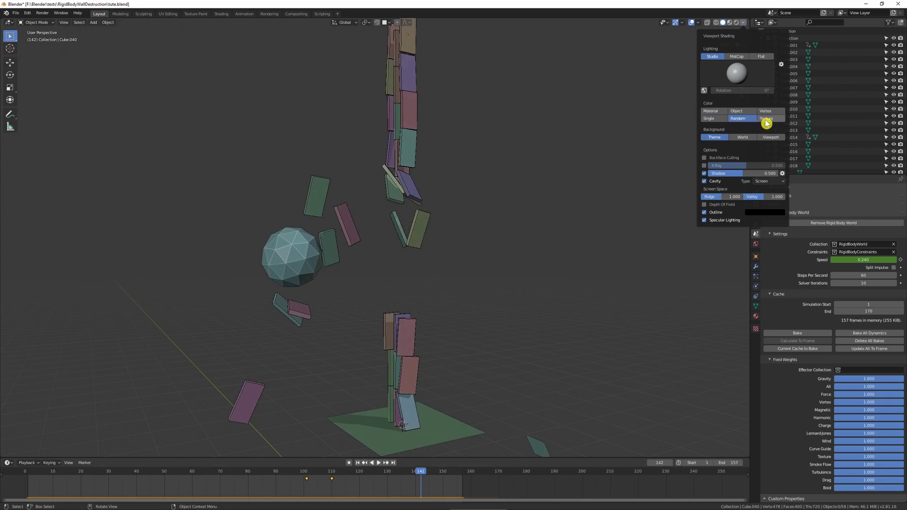
pyautogui.click(766, 118)
pyautogui.click(749, 118)
pyautogui.click(765, 138)
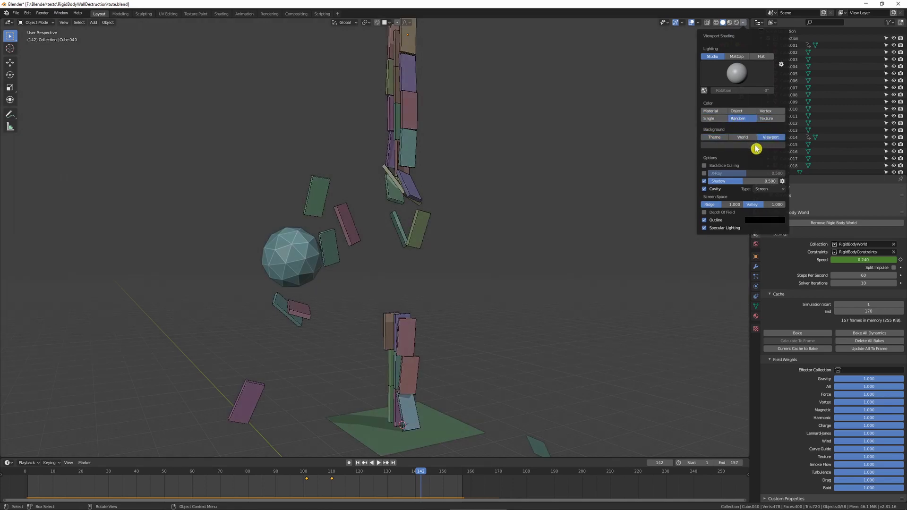
# - Set the viewport's custom background colour to black
pyautogui.click(754, 145)
pyautogui.moveTo(761, 89); pyautogui.dragTo(761, 102)
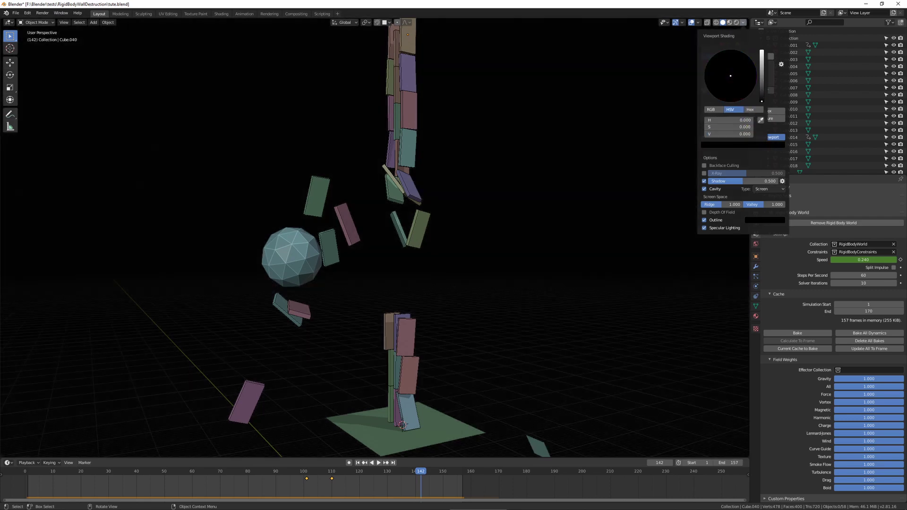
pyautogui.click(561, 170)
# - Replay the cannonball simulation from the first frame to examine the impact against the dark background
pyautogui.hotkey('shift', 'space')
pyautogui.hotkey('shift', 'Left')
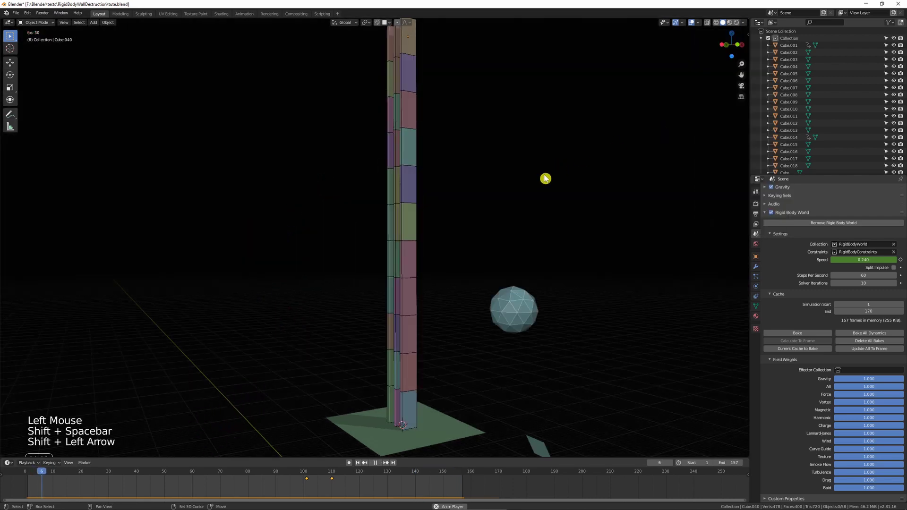
pyautogui.hotkey('shift', 'space')
pyautogui.hotkey('shift', 'space')
pyautogui.hotkey('shift', 'space')
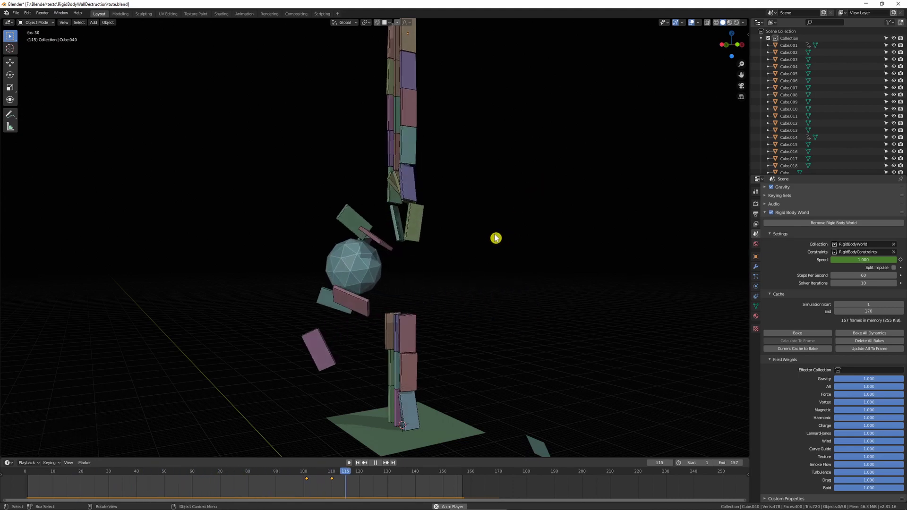
pyautogui.hotkey('shift', 'space')
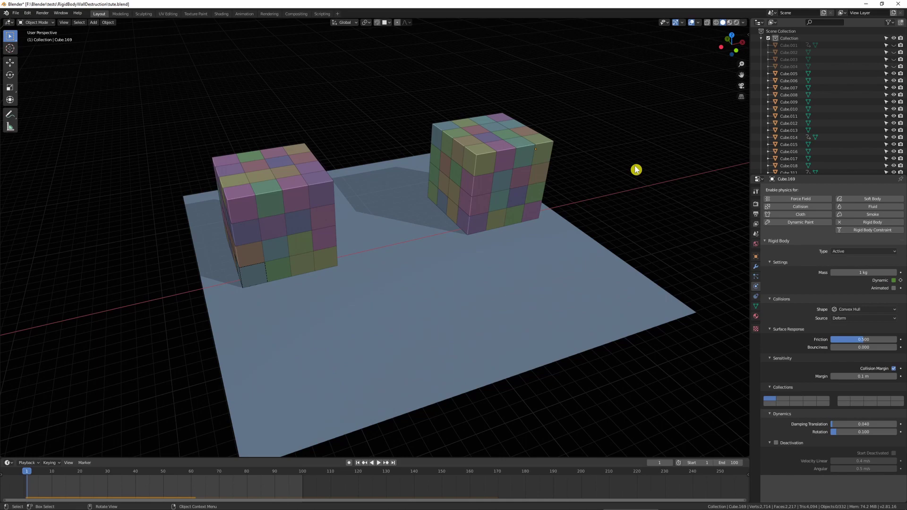
# - Play the simulation of the two cube stacks on the moving plane and return to the first frame
pyautogui.hotkey('shift', 'space')
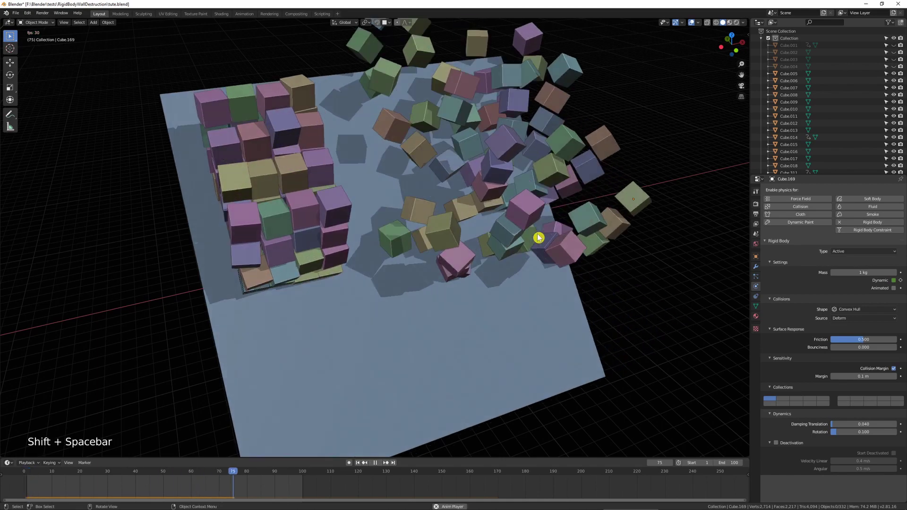
pyautogui.click(514, 153)
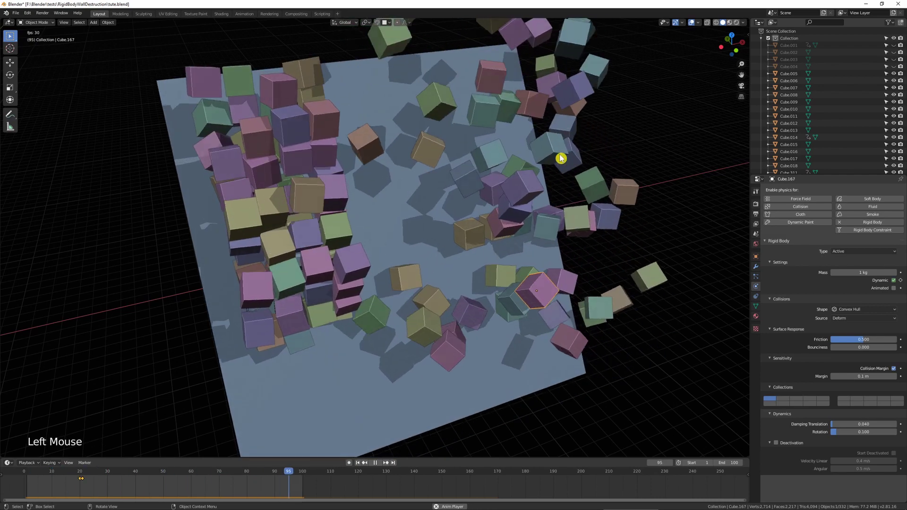
pyautogui.hotkey('shift', 'space')
pyautogui.hotkey('shift', 'Left')
# - Select all cubes of the stack that bursts apart, without the plane, and turn off Collision Margin for all of them
pyautogui.keyDown('shift'); pyautogui.moveTo(562, 157); pyautogui.dragTo(521, 168, button='middle'); pyautogui.keyUp('shift')
pyautogui.moveTo(552, 92); pyautogui.dragTo(419, 255)
pyautogui.keyDown('ctrl'); pyautogui.click(552, 231); pyautogui.keyUp('ctrl')
pyautogui.keyDown('ctrl'); pyautogui.click(509, 155); pyautogui.keyUp('ctrl')
pyautogui.keyDown('ctrl'); pyautogui.click(529, 236); pyautogui.keyUp('ctrl')
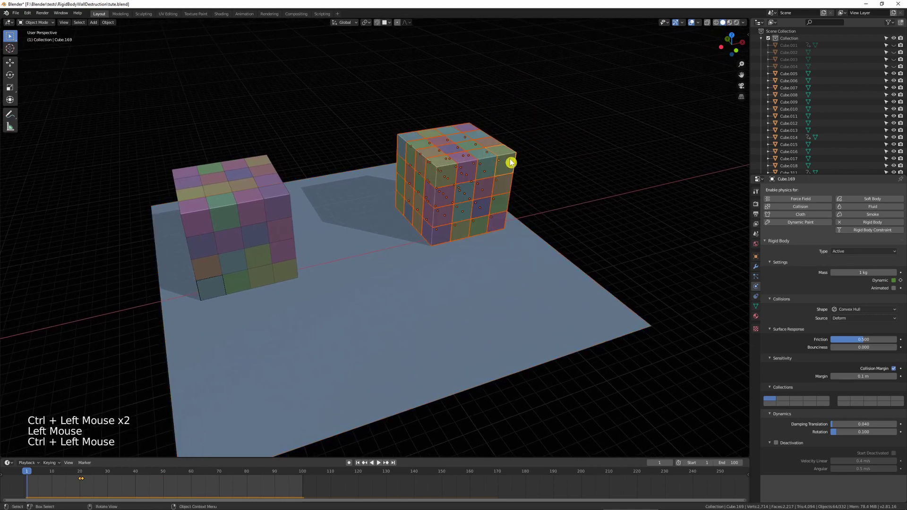
pyautogui.keyDown('alt'); pyautogui.click(893, 369); pyautogui.keyUp('alt')
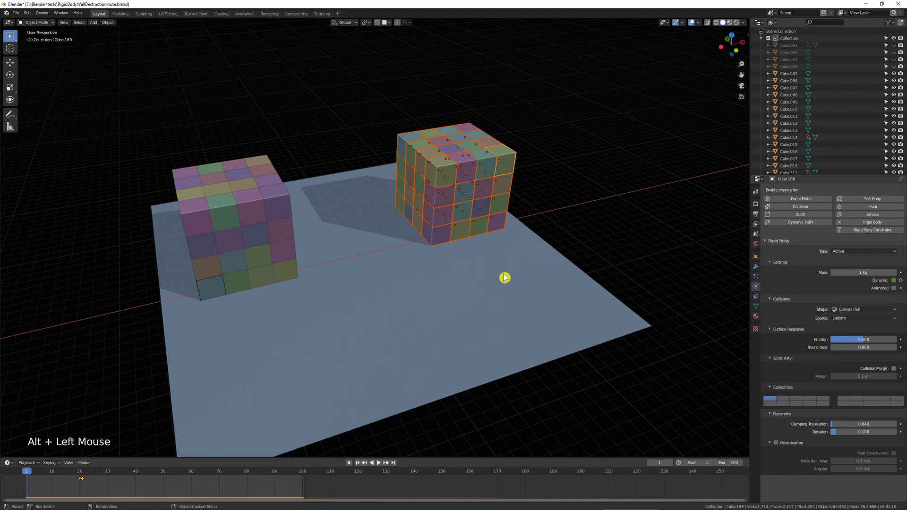
# - Replay the simulation to compare how both cube stacks behave on the moving plane
pyautogui.hotkey('shift', 'space')
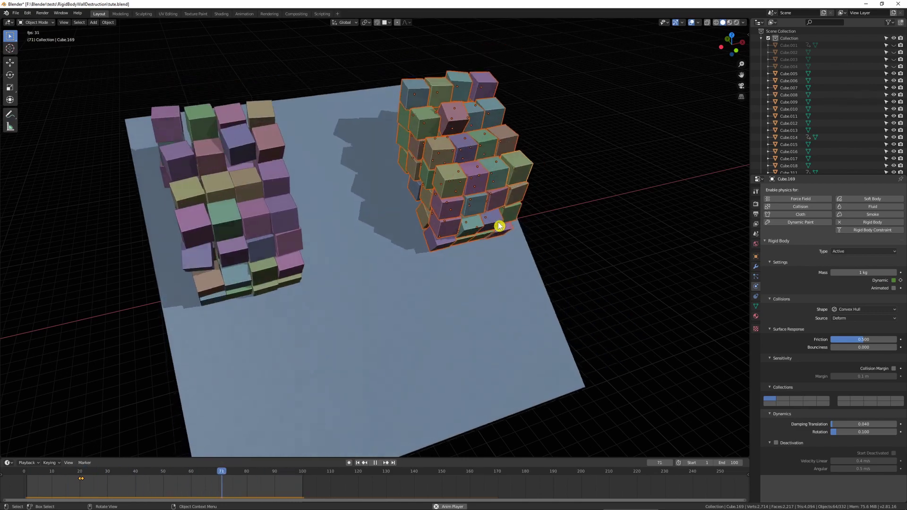
pyautogui.keyDown('shift'); pyautogui.moveTo(496, 223); pyautogui.dragTo(479, 263, button='middle'); pyautogui.keyUp('shift')
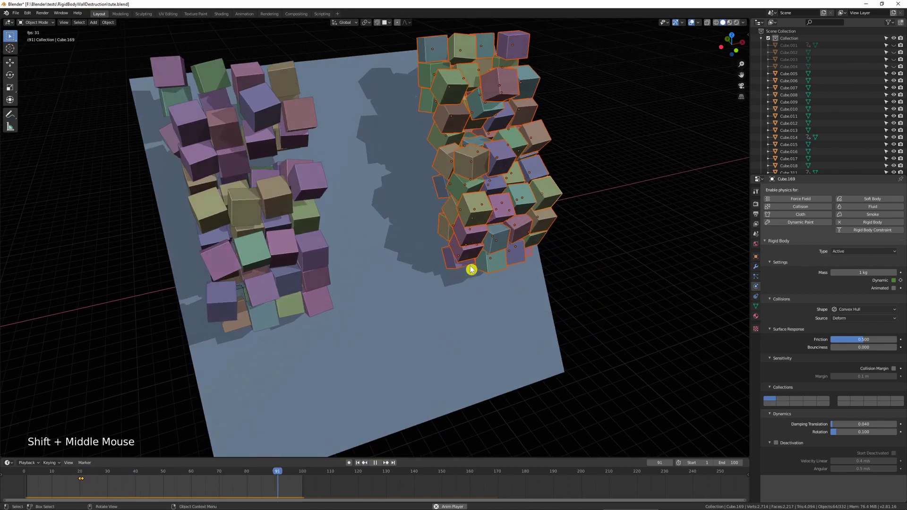
pyautogui.click(403, 265)
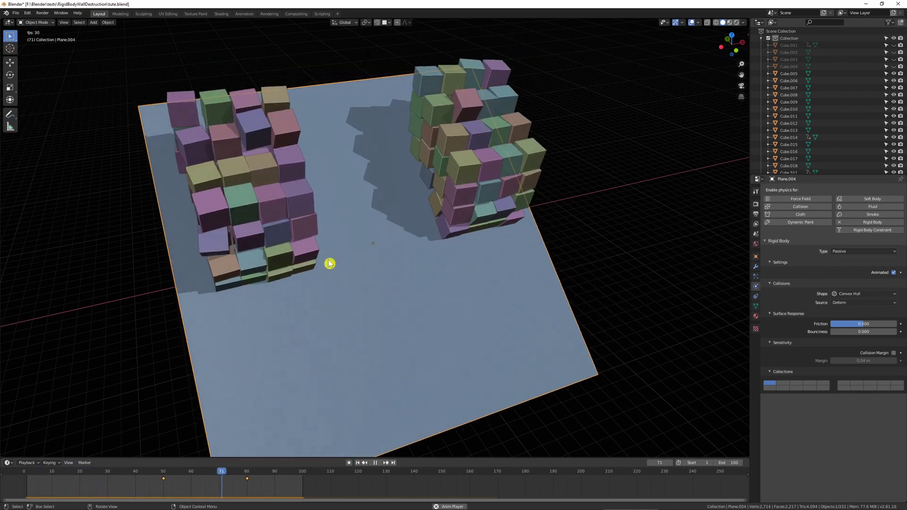
pyautogui.keyDown('shift'); pyautogui.moveTo(338, 283); pyautogui.dragTo(369, 275, button='middle'); pyautogui.keyUp('shift')
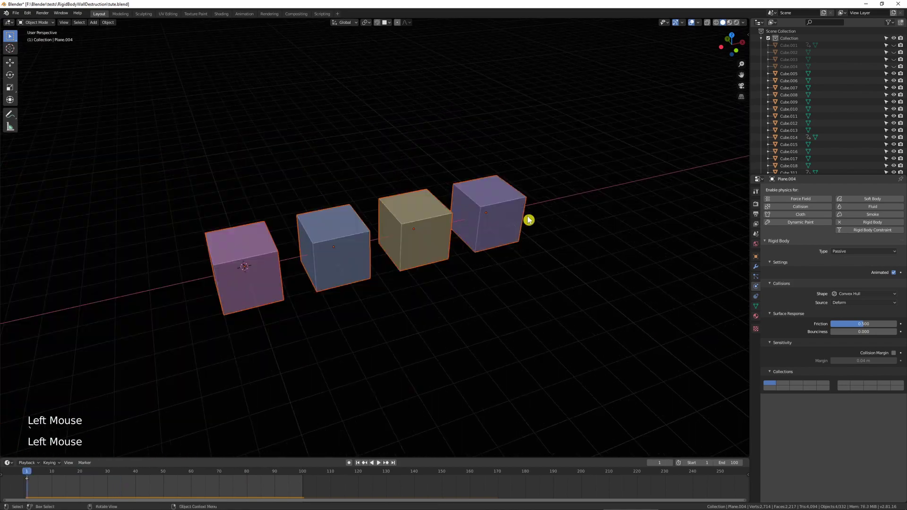
# - Select all four isolated cubes with the pink one active and delete their existing keyframes
pyautogui.click(495, 232)
pyautogui.moveTo(496, 232); pyautogui.dragTo(502, 213, button='middle')
pyautogui.keyDown('shift'); pyautogui.scroll(-1, 497, 228); pyautogui.keyUp('shift')
pyautogui.scroll(-2, 498, 228)
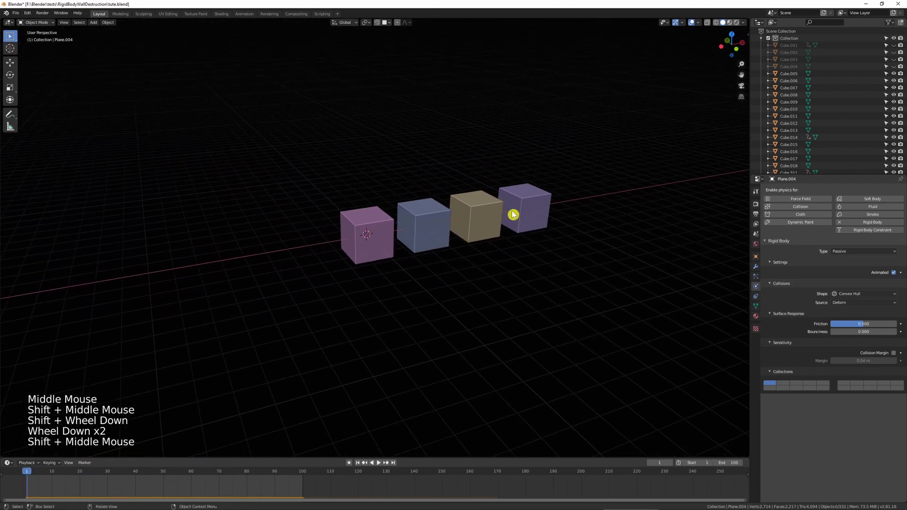
pyautogui.click(376, 232)
pyautogui.moveTo(555, 291); pyautogui.dragTo(282, 202)
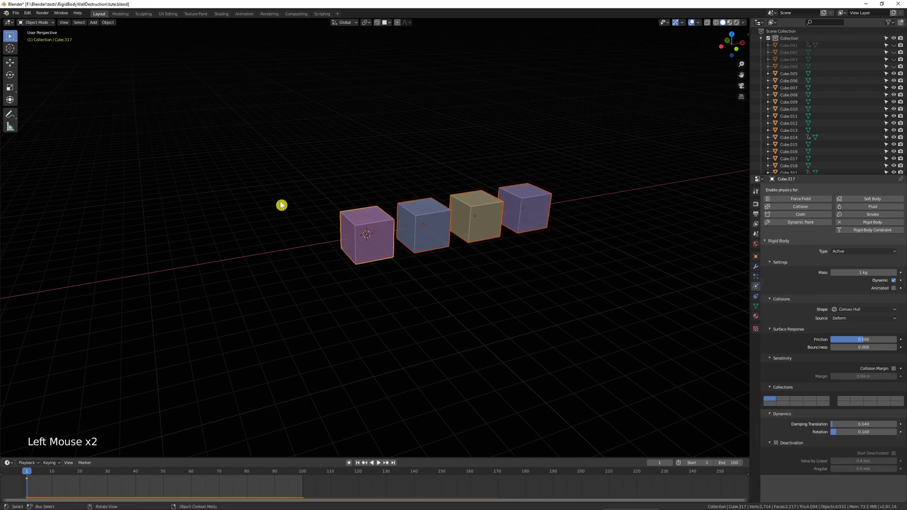
pyautogui.click(60, 486)
pyautogui.press('x')
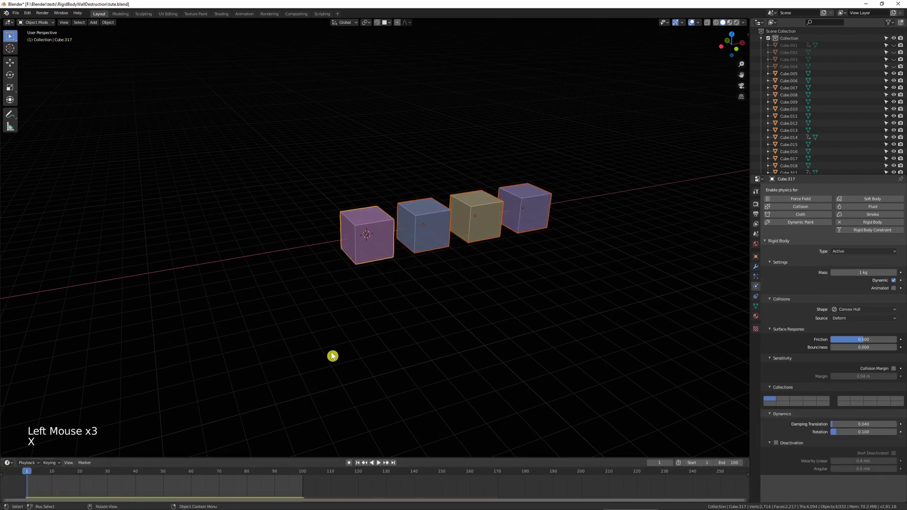
# - Keyframe the pink cube's rigid body Dynamic option off at frame 1 and on at frame 10
pyautogui.click(380, 238)
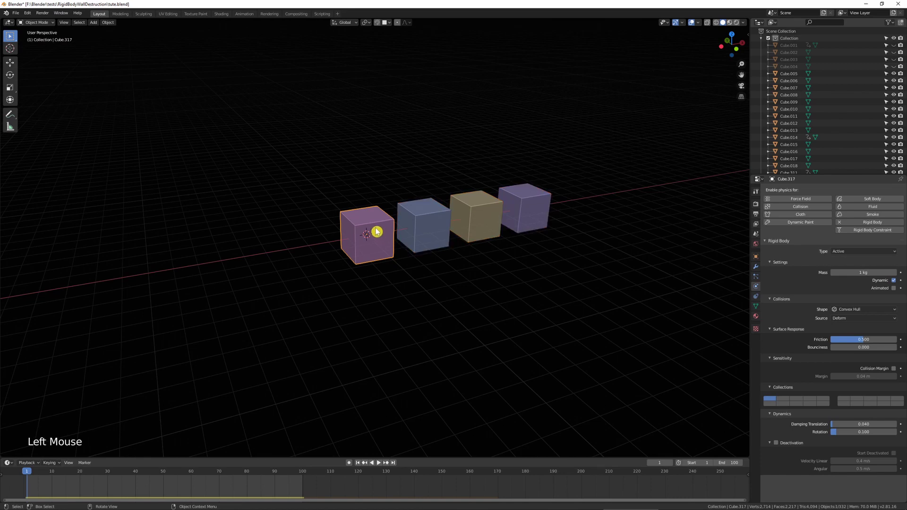
pyautogui.click(899, 281)
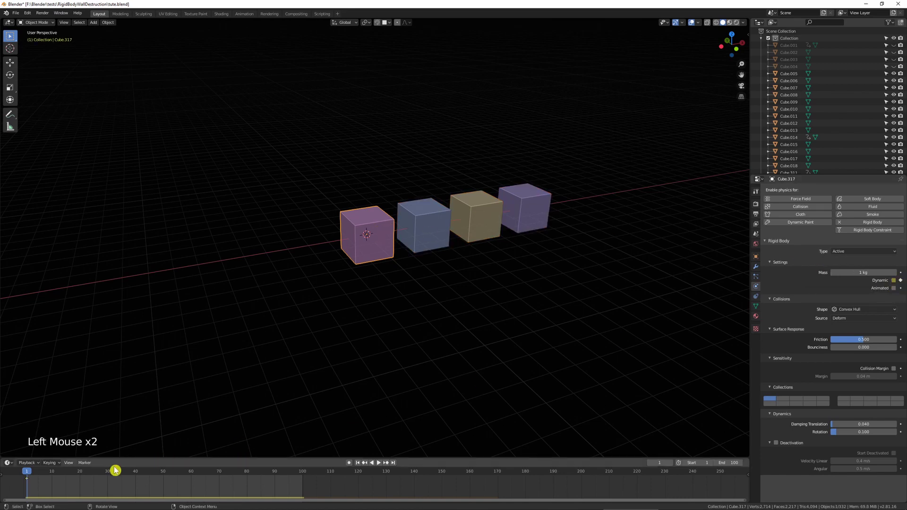
pyautogui.moveTo(52, 472); pyautogui.dragTo(52, 473)
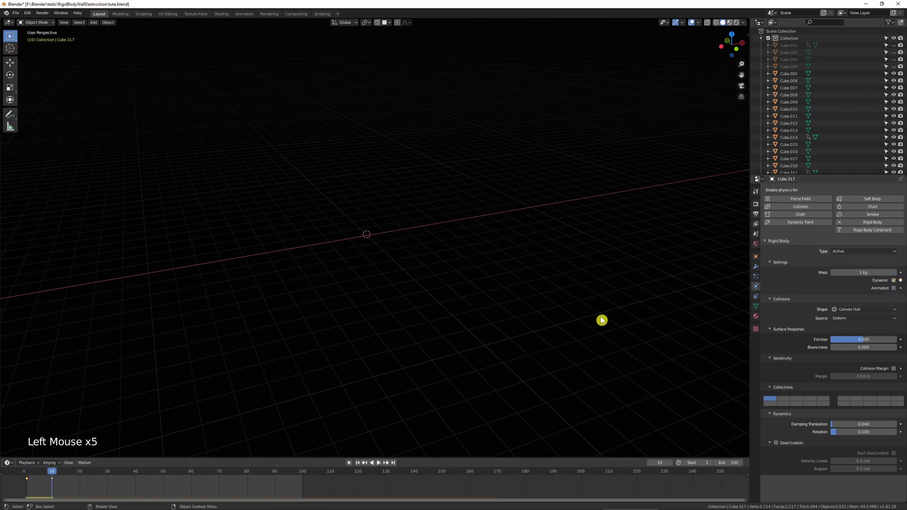
# - Play the simulation from the first frame to compare the pink cube's fall with the other three
pyautogui.hotkey('shift', 'Left')
pyautogui.hotkey('shift', 'space')
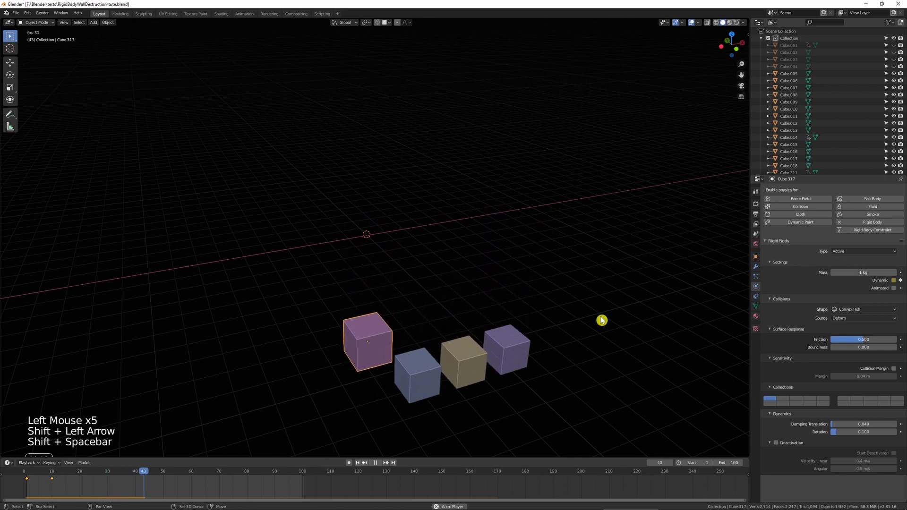
pyautogui.hotkey('shift', 'Left')
pyautogui.hotkey('shift', 'space')
pyautogui.hotkey('shift', 'Left')
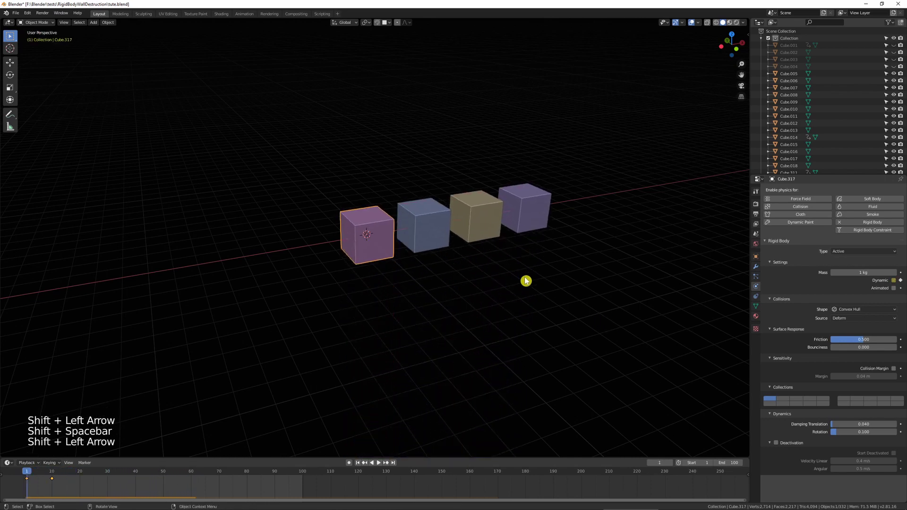
# - Copy the pink cube's rigid body settings to the other three cubes
pyautogui.moveTo(531, 204); pyautogui.dragTo(288, 296)
pyautogui.press('q')
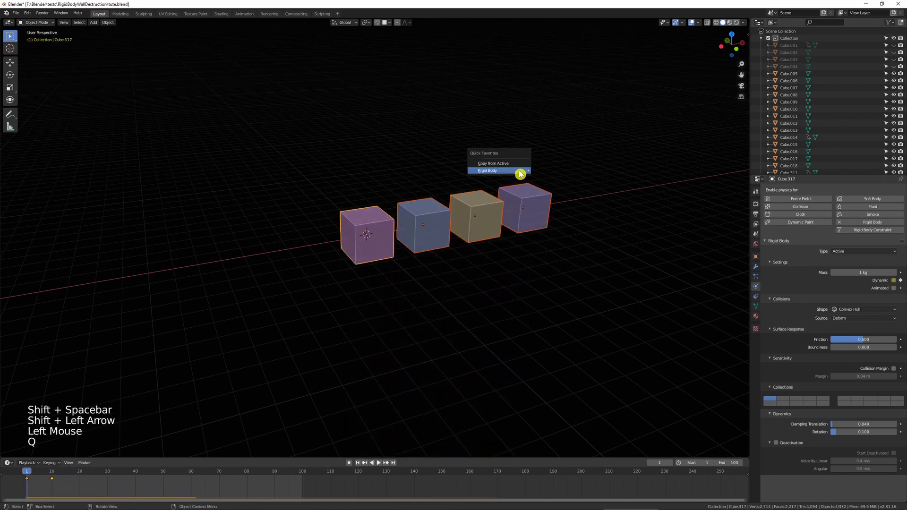
pyautogui.moveTo(523, 171)
pyautogui.click(577, 213)
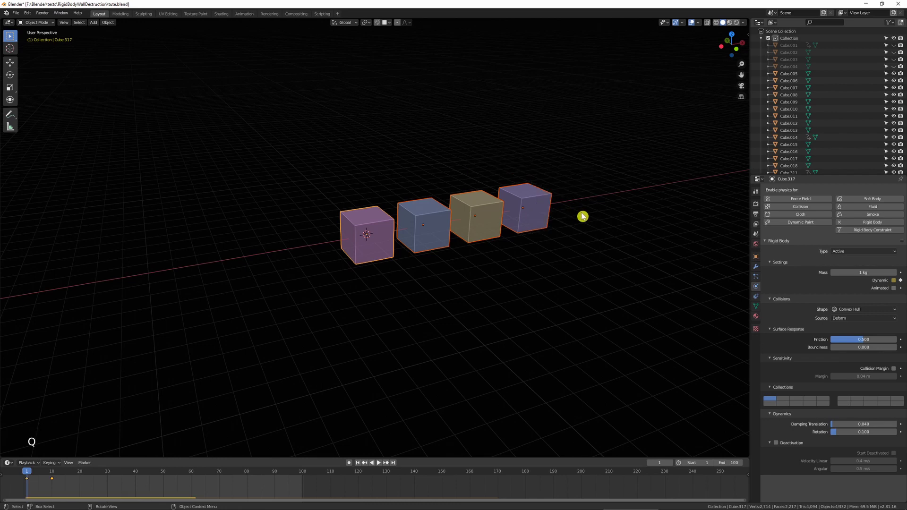
# - Play the simulation to check the copied settings, and inspect the yellow cube's Dynamic option at frame 1
pyautogui.hotkey('shift', 'space')
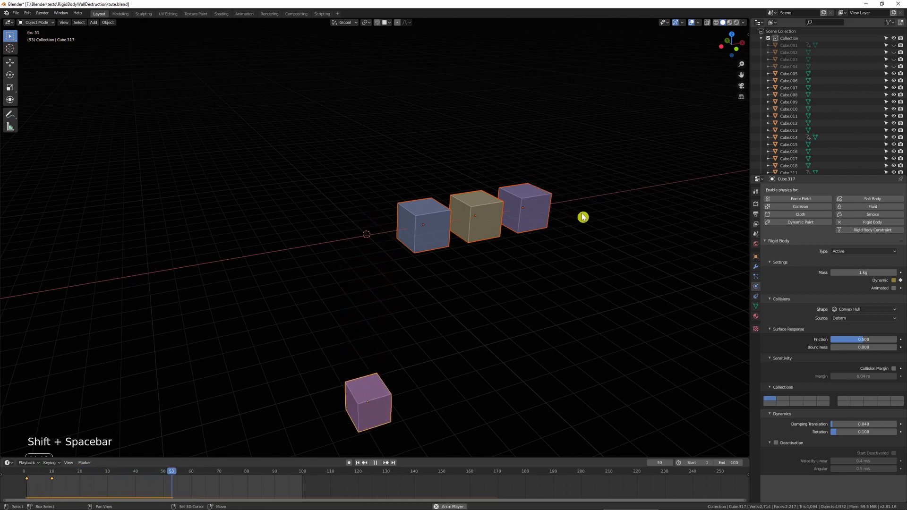
pyautogui.hotkey('shift', 'space')
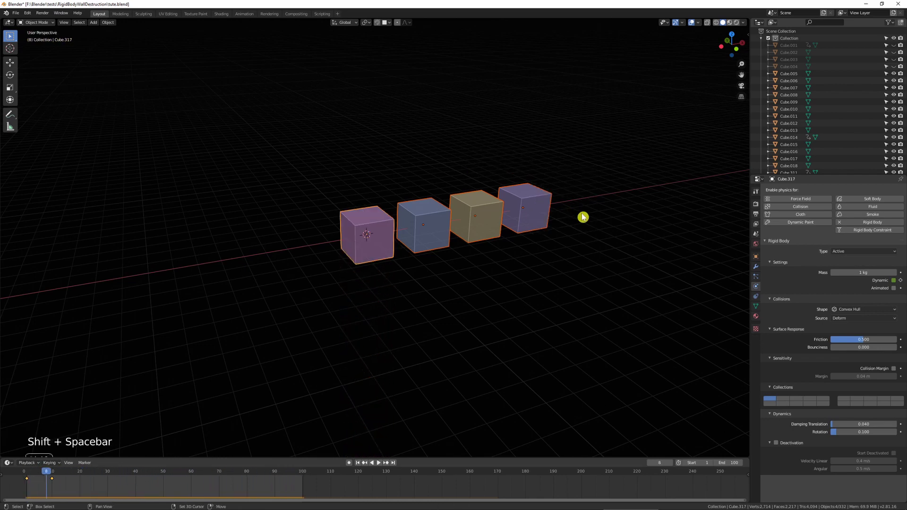
pyautogui.hotkey('shift', 'Left')
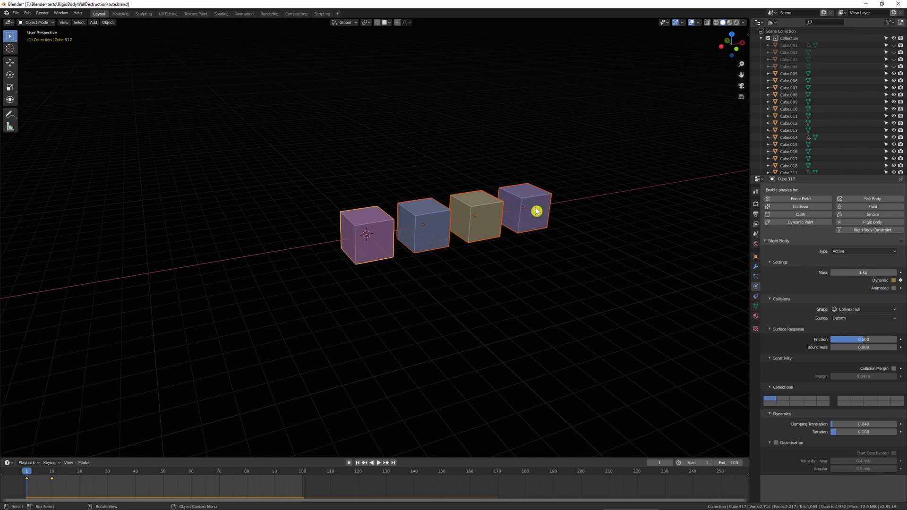
pyautogui.click(473, 216)
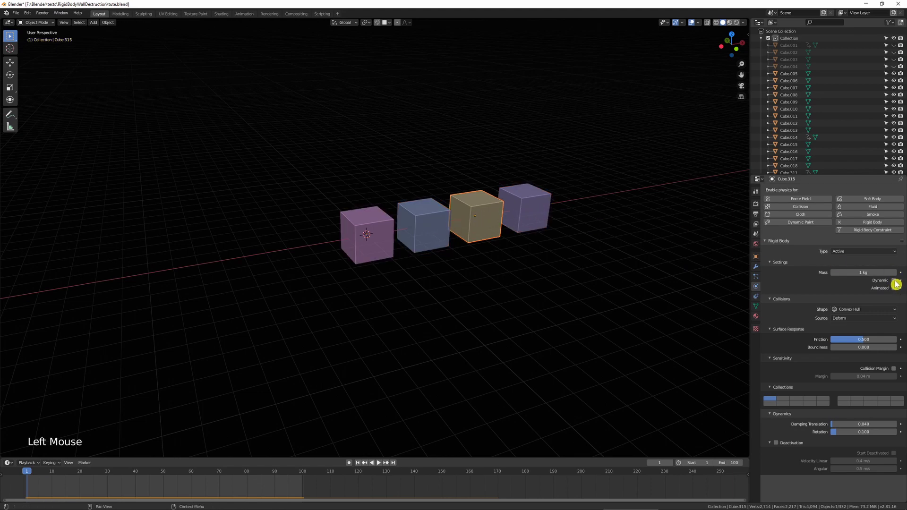
# - Link the pink cube's animation data to the other three cubes
pyautogui.moveTo(588, 170); pyautogui.dragTo(399, 250)
pyautogui.keyDown('shift'); pyautogui.click(362, 225); pyautogui.keyUp('shift')
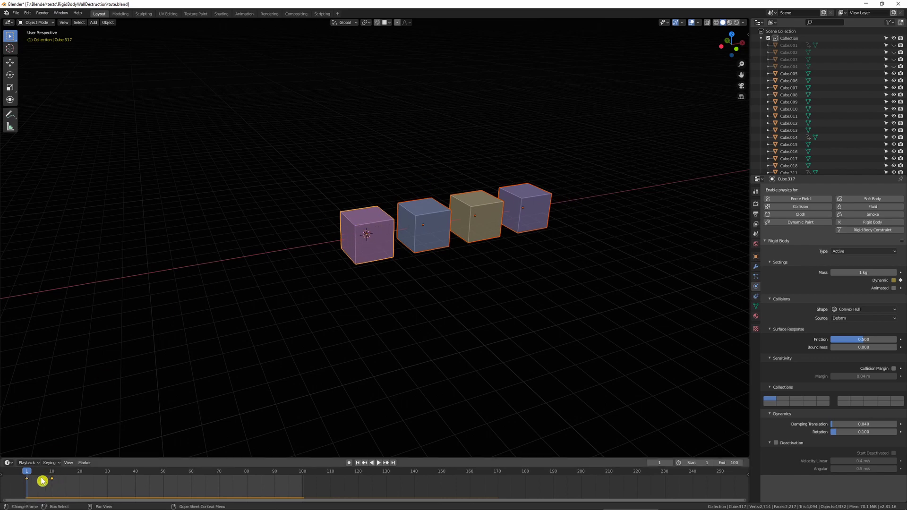
pyautogui.click(422, 241)
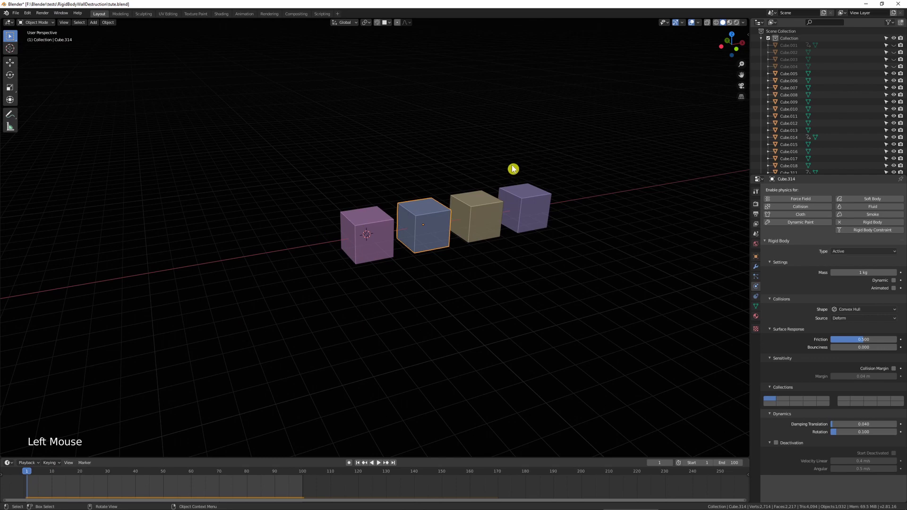
pyautogui.click(372, 250)
pyautogui.moveTo(619, 133); pyautogui.dragTo(378, 271)
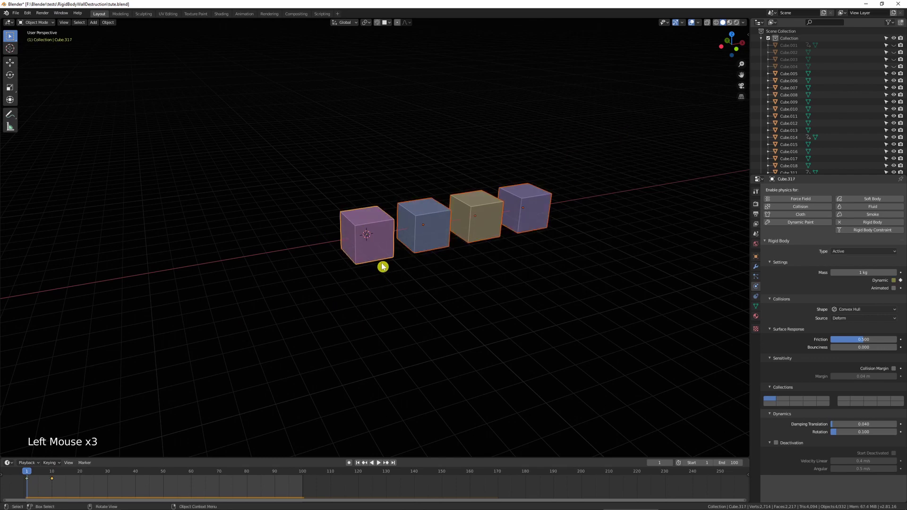
pyautogui.hotkey('ctrl', 'l')
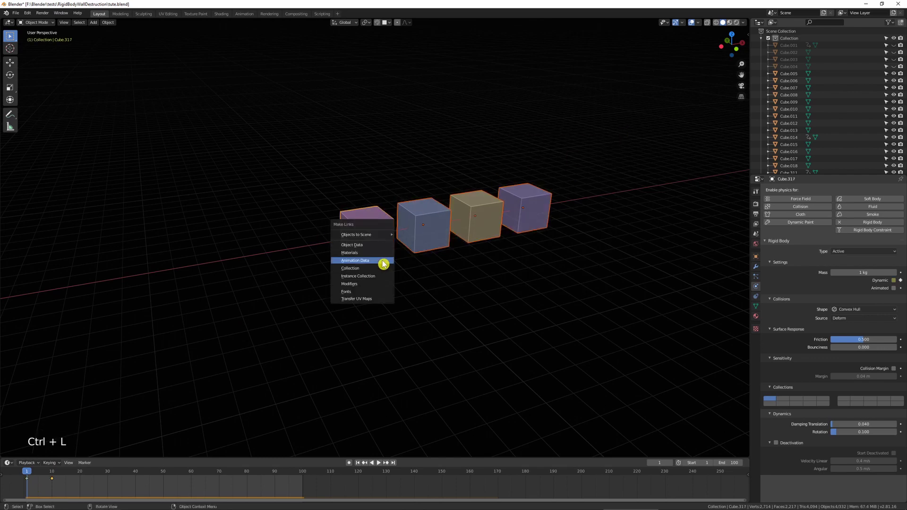
pyautogui.click(377, 260)
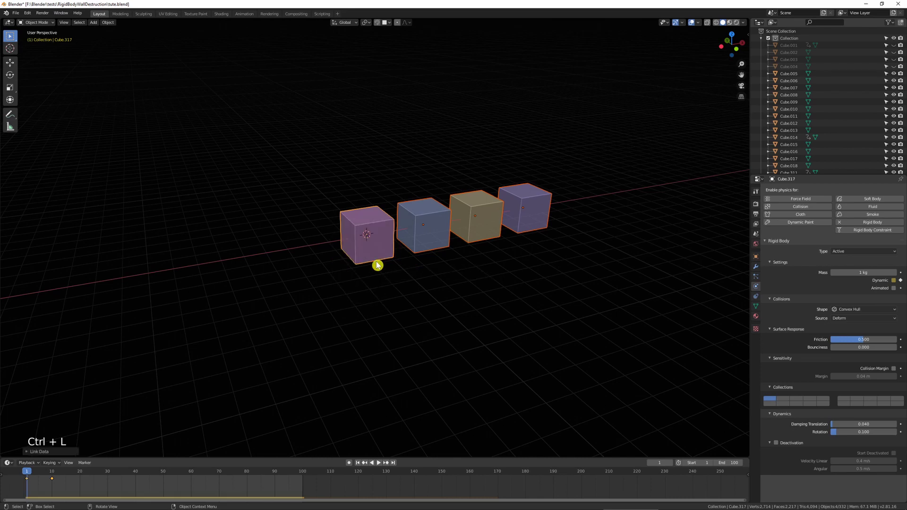
# - Play the simulation to check that the linked keyframes drive all four cubes, and return to the first frame
pyautogui.click(407, 272)
pyautogui.hotkey('shift', 'space')
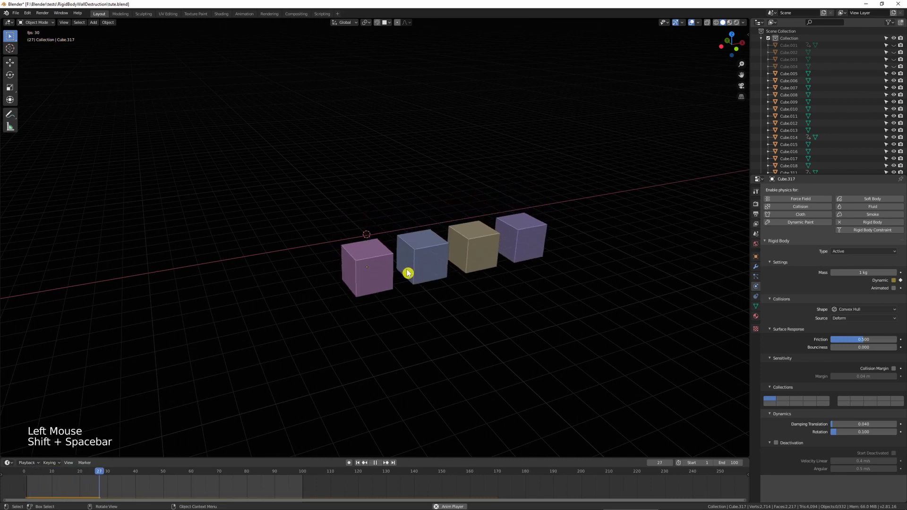
pyautogui.hotkey('shift', 'space')
pyautogui.hotkey('shift', 'Left')
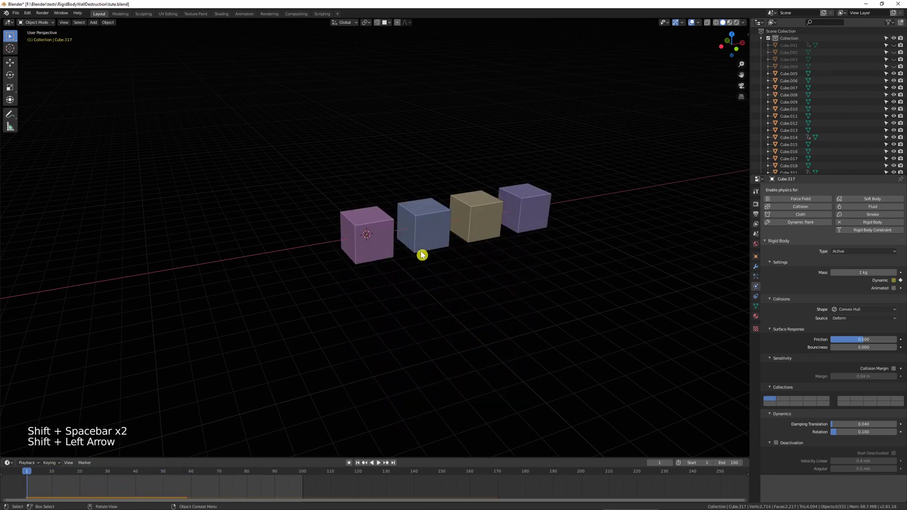
# - Select only the pink cube and turn on automatic keyframing
pyautogui.click(428, 233)
pyautogui.click(381, 236)
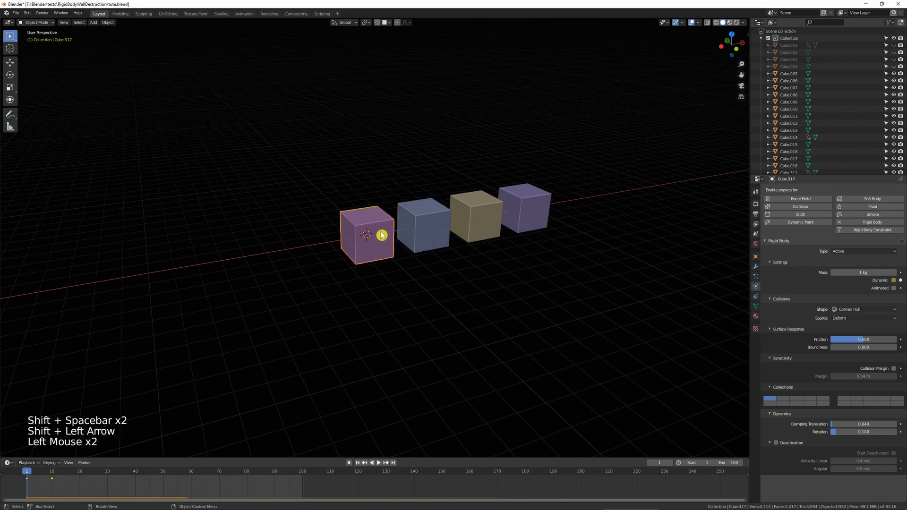
pyautogui.click(349, 462)
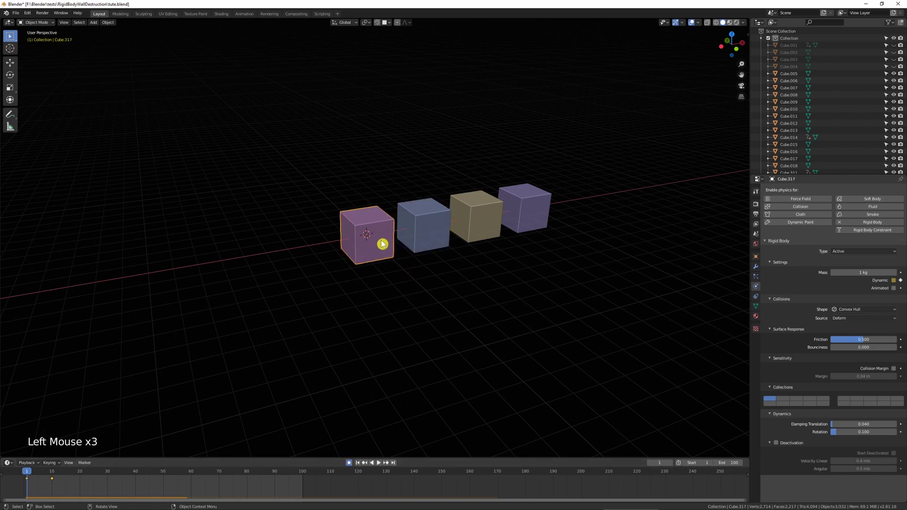
# - Keyframe the pink cube away from the row at frame 1 and back against the other cubes at frame 10
pyautogui.press('g')
pyautogui.click(332, 193)
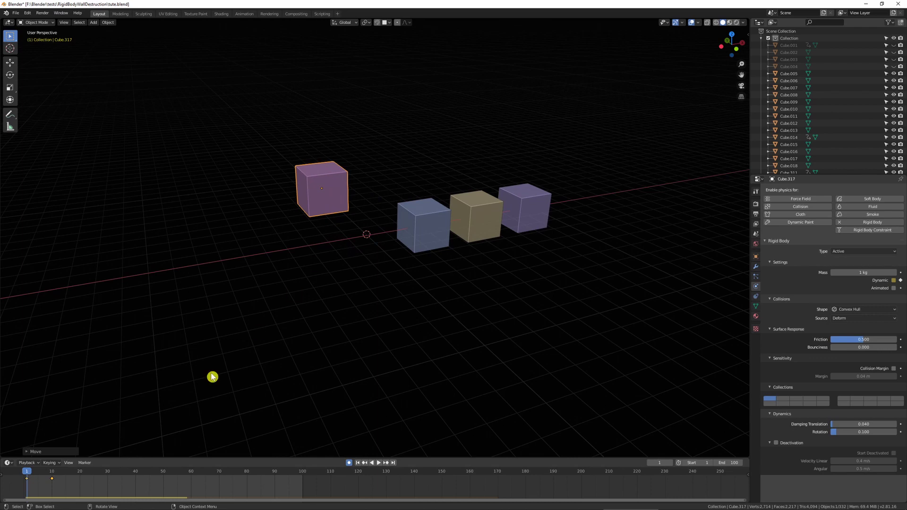
pyautogui.click(52, 473)
pyautogui.press('g')
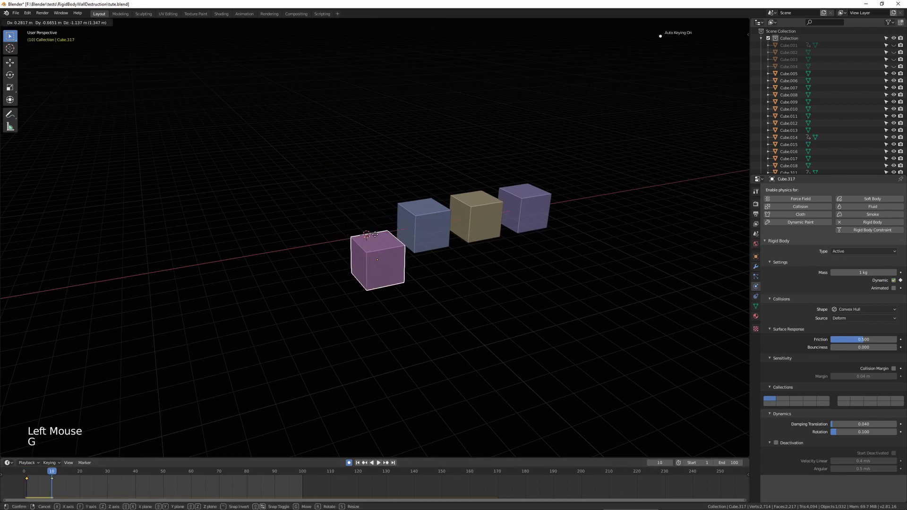
pyautogui.click(414, 198)
# - Play the simulation from the first frame to check how the new location keyframes affect all linked cubes, and stop it
pyautogui.hotkey('shift', 'space')
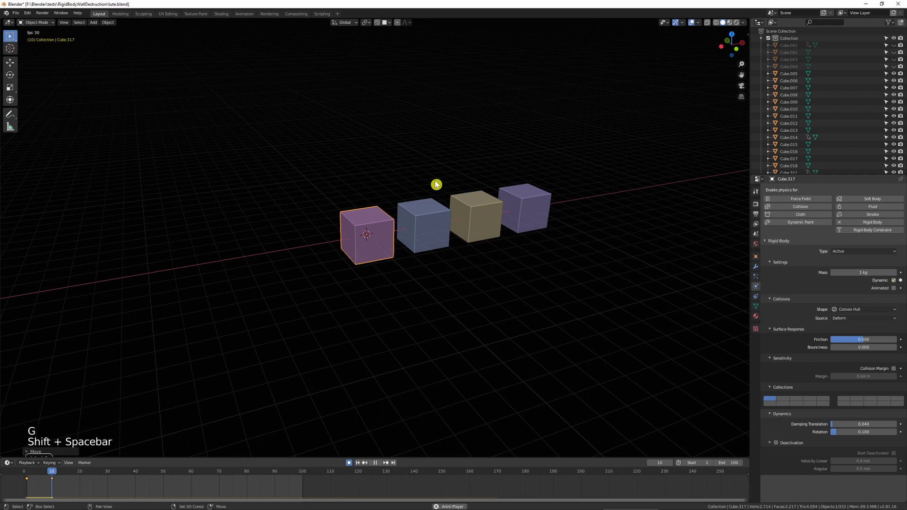
pyautogui.hotkey('shift', 'Left')
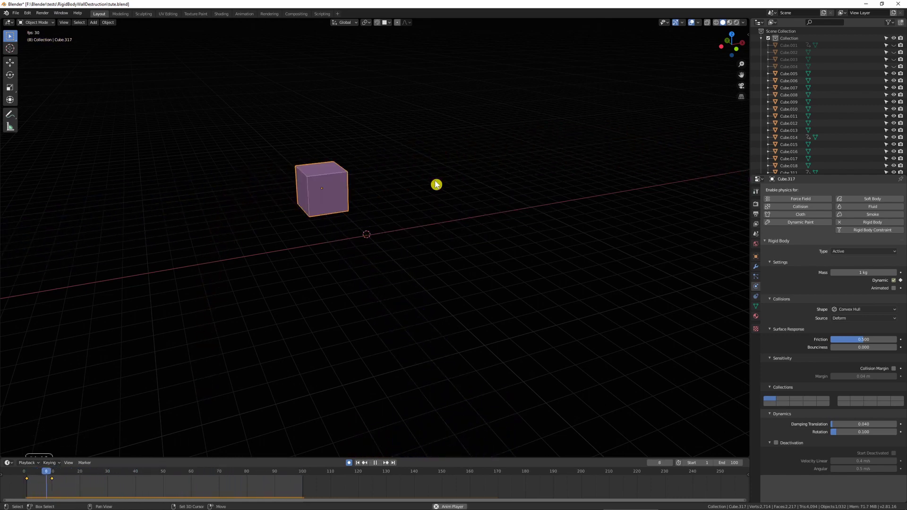
pyautogui.hotkey('shift', 'space')
pyautogui.hotkey('shift', 'Left')
pyautogui.hotkey('shift', 'space')
pyautogui.hotkey('shift', 'space')
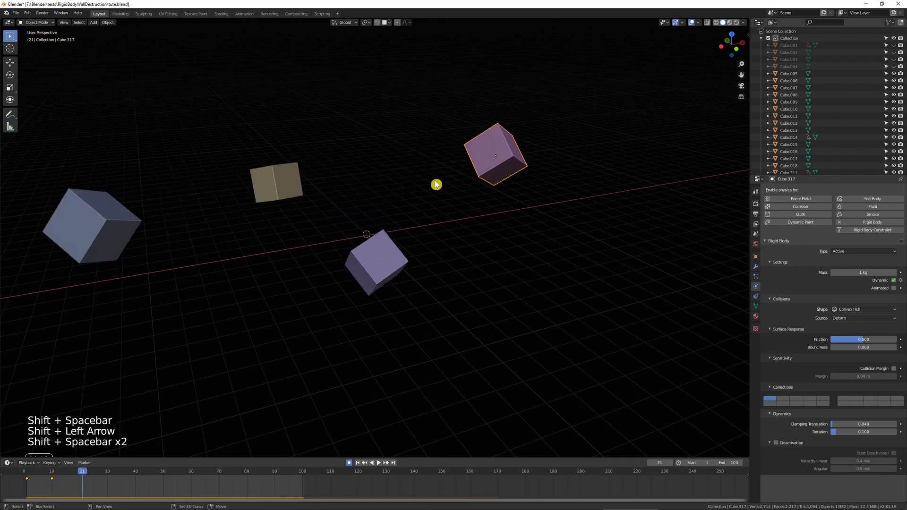
# - Select the scattered cubes one after another to inspect their linked keyframes, and clear the selection
pyautogui.click(363, 285)
pyautogui.click(251, 171)
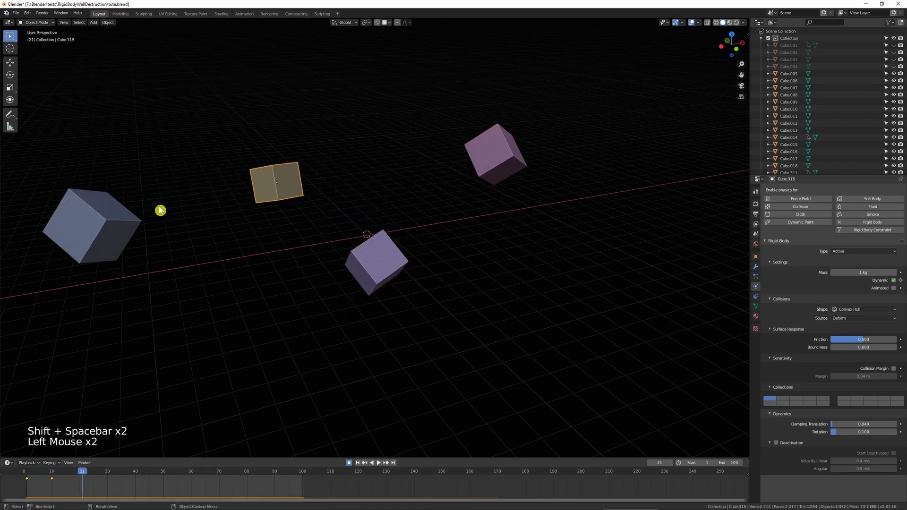
pyautogui.click(90, 226)
pyautogui.click(397, 216)
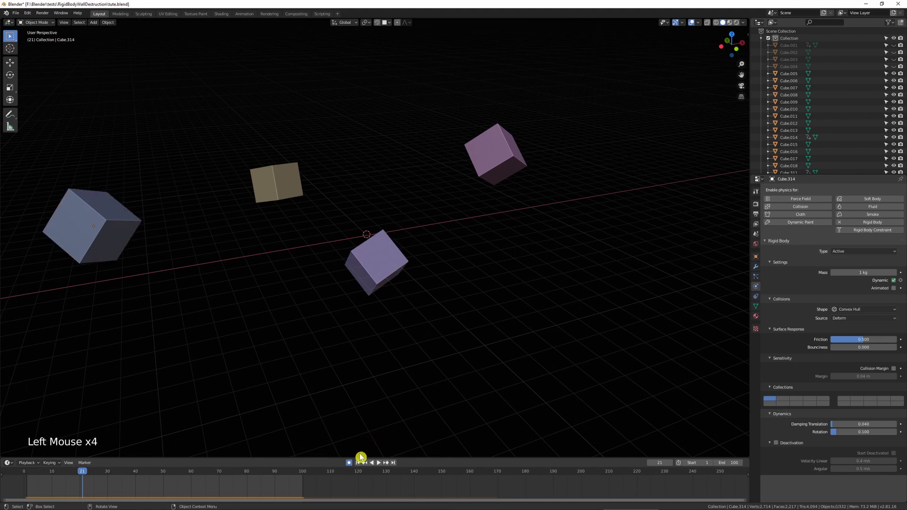
# - Turn off automatic keyframing and undo the pink cube's moves and location keyframes
pyautogui.click(349, 463)
pyautogui.hotkey('ctrl', 'z')
pyautogui.hotkey('ctrl', 'z')
pyautogui.hotkey('ctrl', 'z')
pyautogui.hotkey('ctrl', 'z')
pyautogui.hotkey('ctrl', 'z')
pyautogui.hotkey('ctrl', 'z')
pyautogui.hotkey('ctrl', 'z')
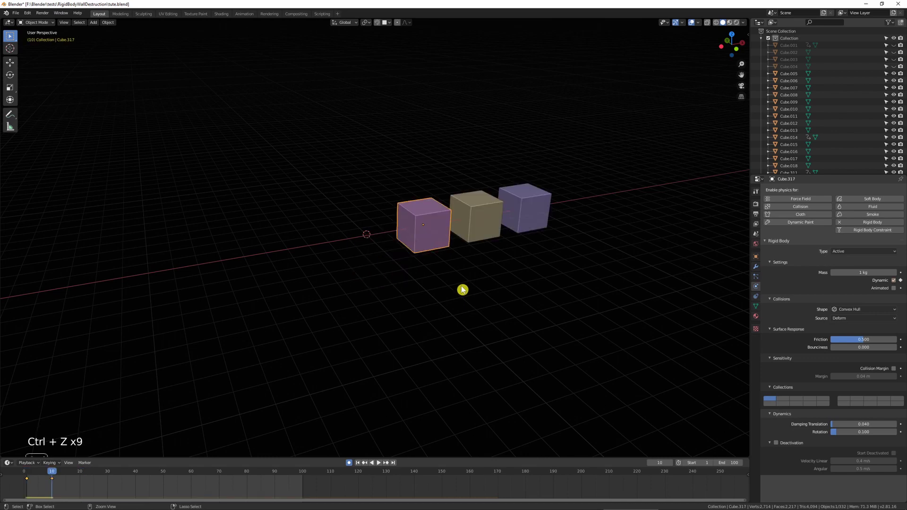
pyautogui.hotkey('ctrl', 'z')
pyautogui.hotkey('ctrl', 'z')
pyautogui.hotkey('ctrl', 'z')
pyautogui.hotkey('ctrl', 'z')
# - Deselect everything, play the simulation briefly to check the restored row of cubes, and return to the first frame
pyautogui.click(470, 281)
pyautogui.hotkey('shift', 'space')
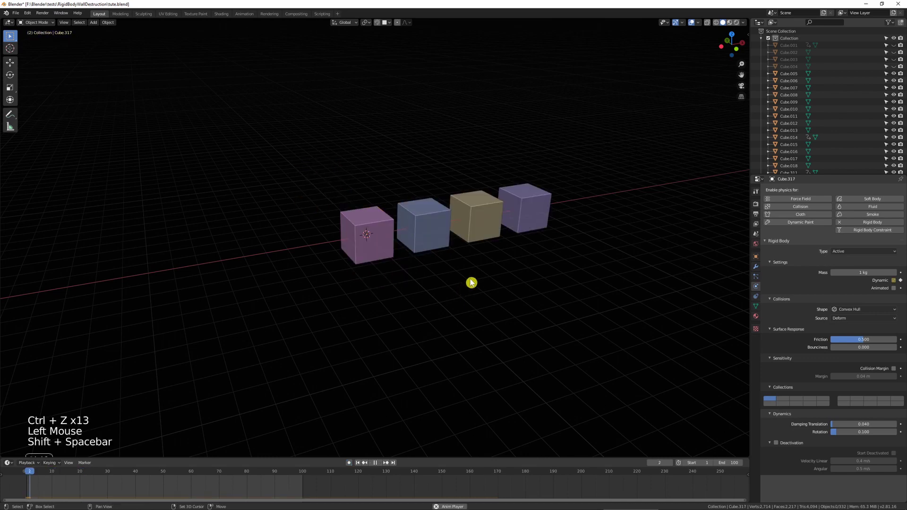
pyautogui.hotkey('shift', 'space')
pyautogui.hotkey('shift', 'Left')
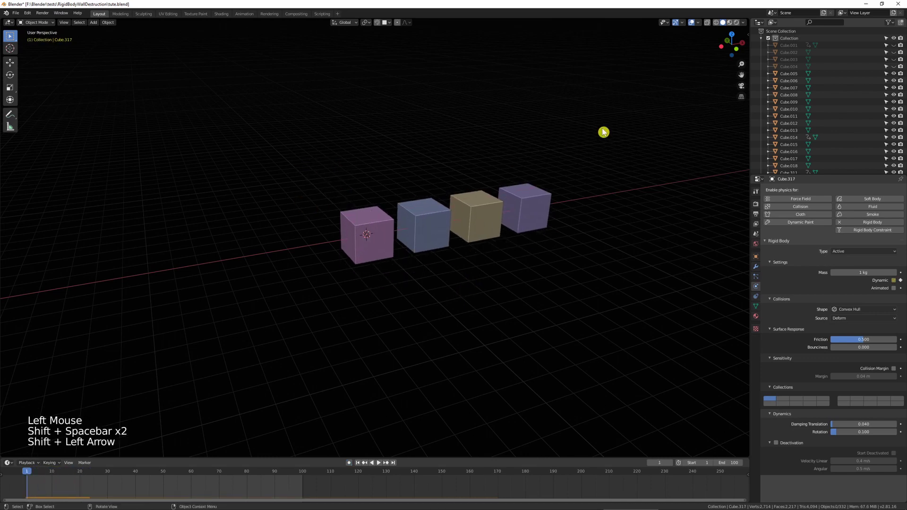
# - Select all four cubes and make their object animation single-user for the selected objects
pyautogui.moveTo(603, 132); pyautogui.dragTo(303, 298)
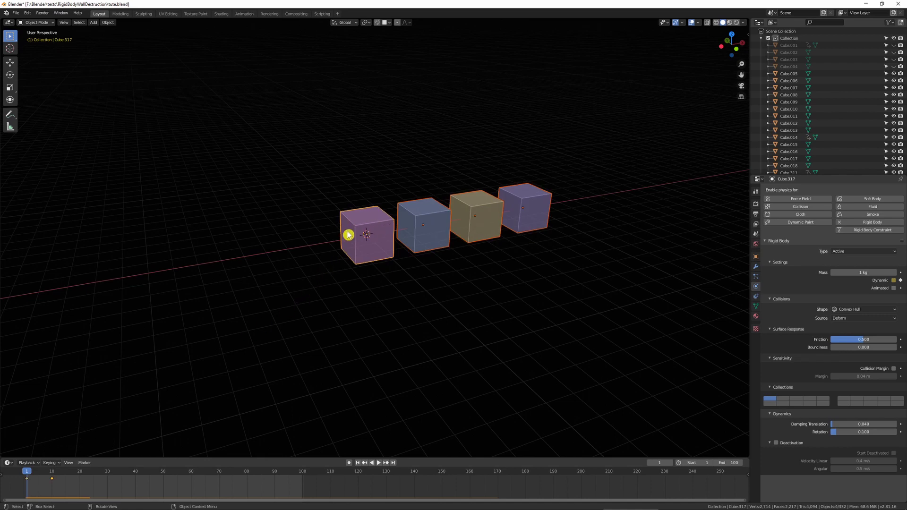
pyautogui.click(108, 22)
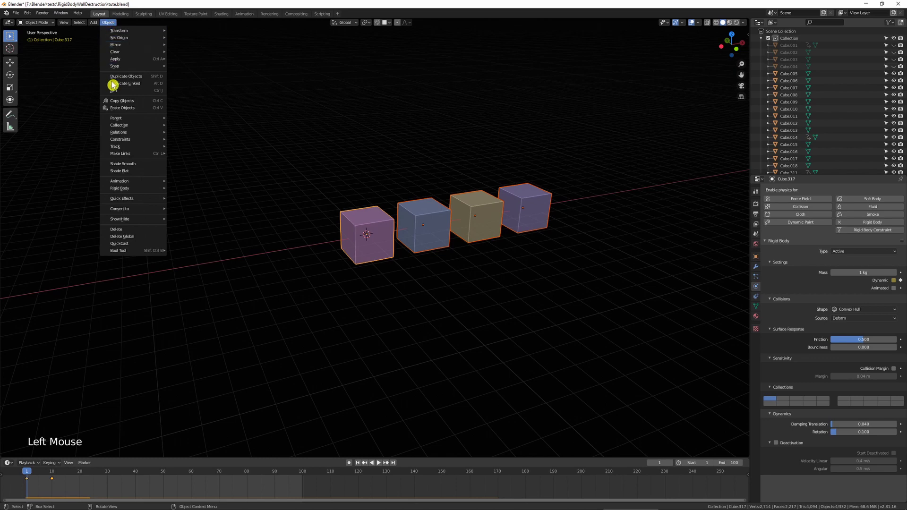
pyautogui.moveTo(139, 135)
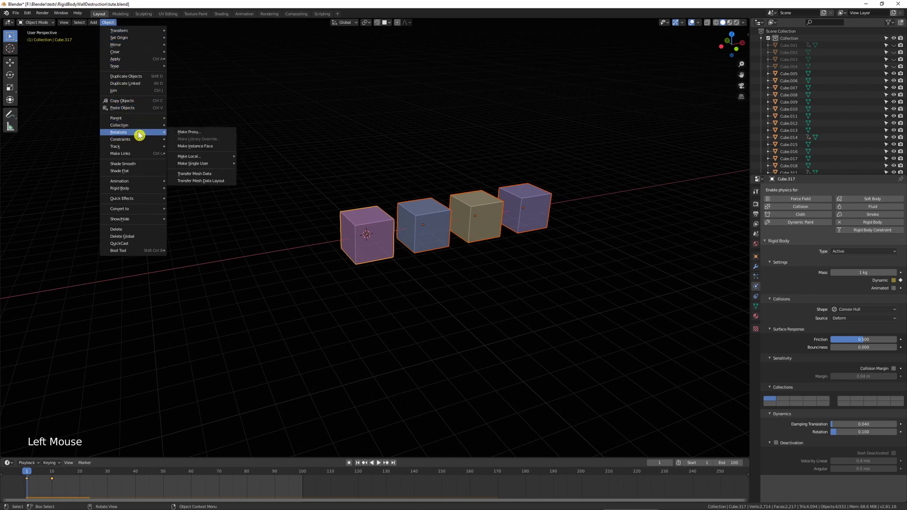
pyautogui.moveTo(219, 166)
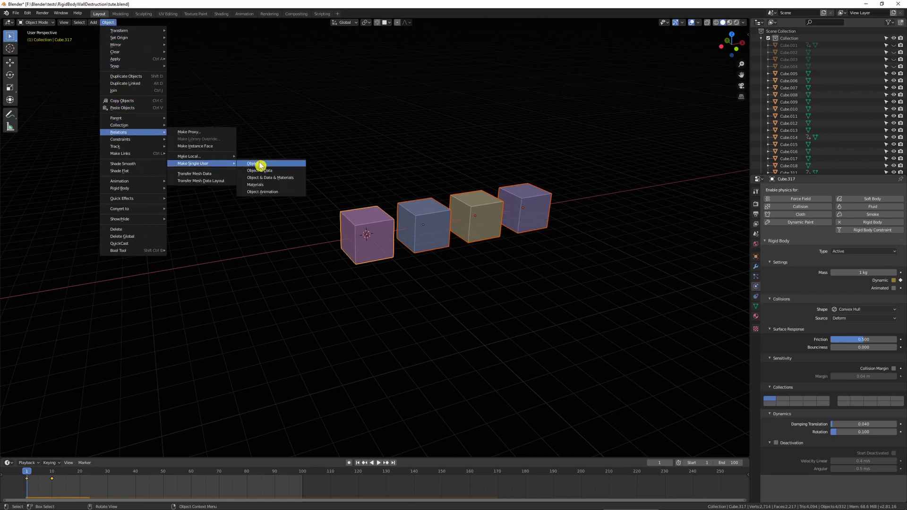
pyautogui.click(267, 193)
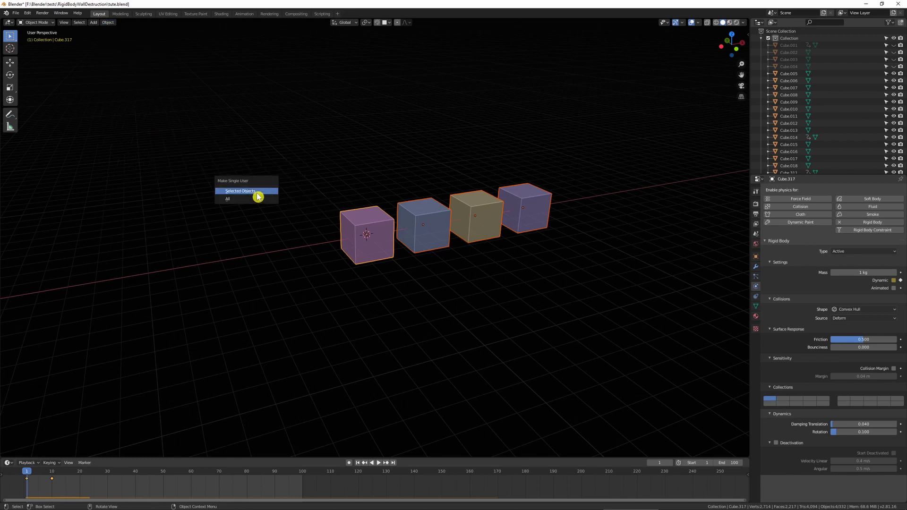
pyautogui.click(258, 193)
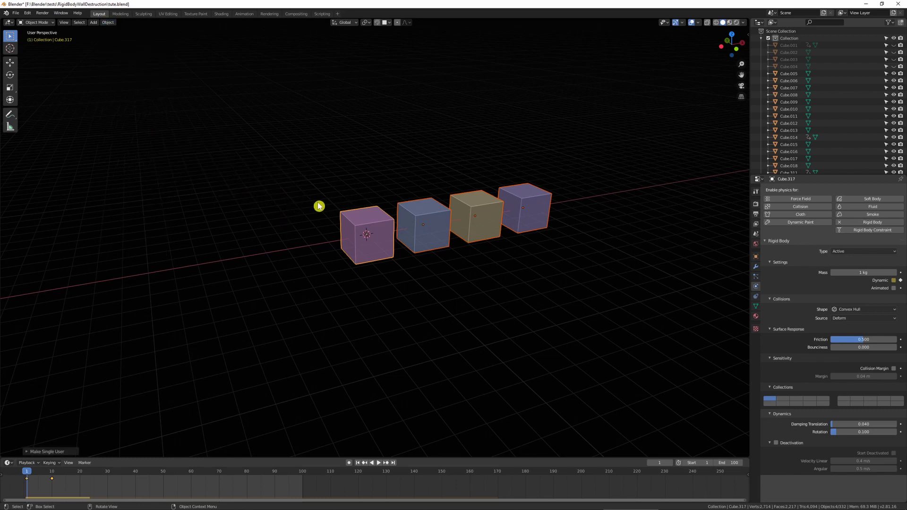
# - Select only the pink cube, turn on automatic keyframing, and move it up and away from the row at frame 1
pyautogui.click(441, 234)
pyautogui.click(395, 164)
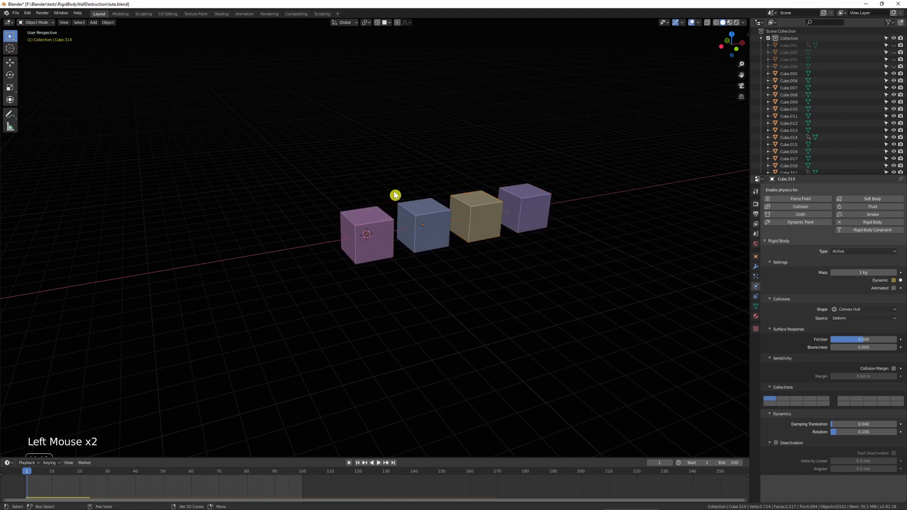
pyautogui.click(386, 225)
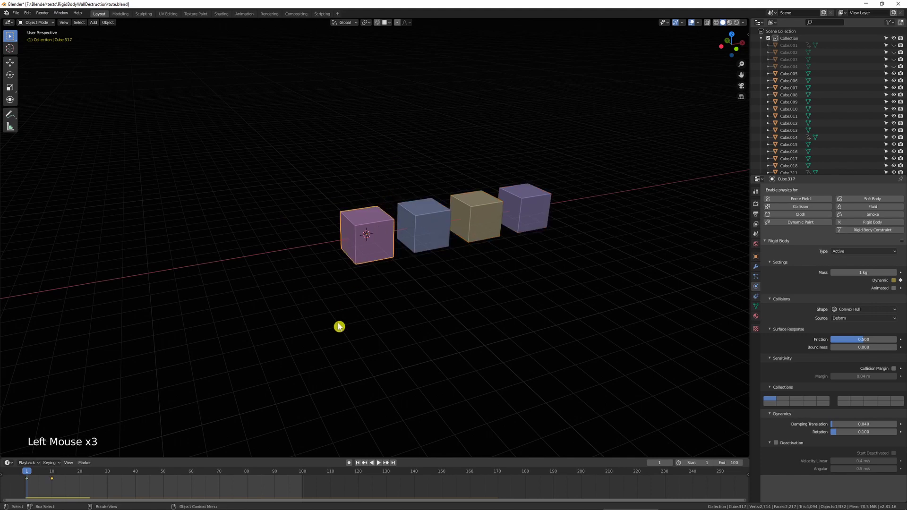
pyautogui.click(349, 462)
pyautogui.click(383, 244)
pyautogui.press('g')
pyautogui.click(327, 181)
# - Go to frame 10 and move the pink cube to record a location keyframe there
pyautogui.click(54, 473)
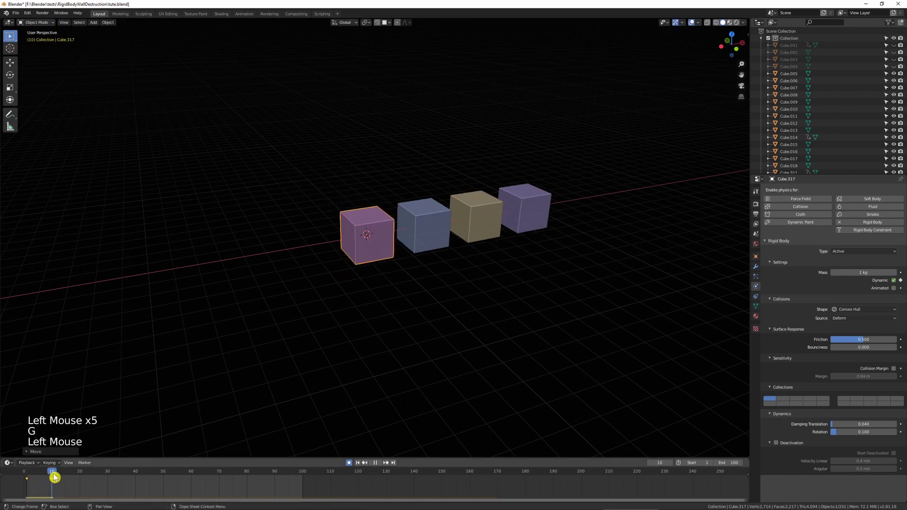
pyautogui.press('Left')
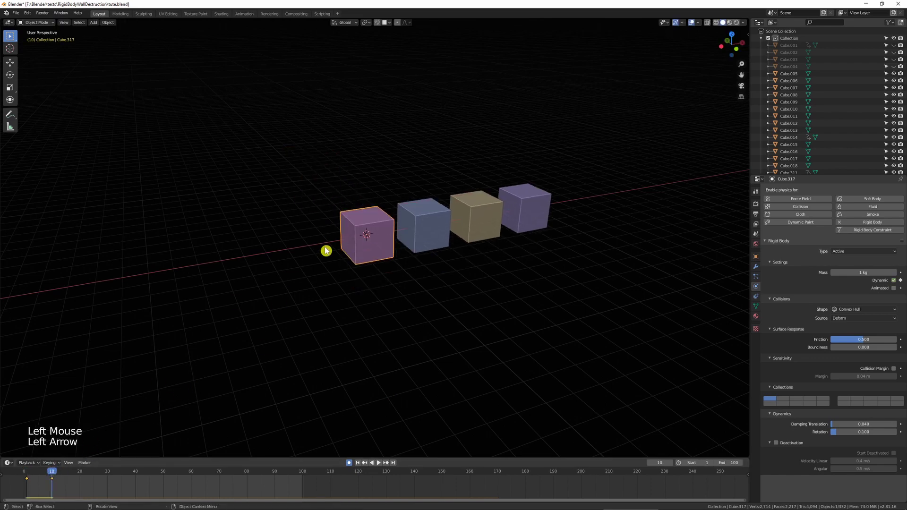
pyautogui.press('g')
pyautogui.rightClick(368, 241)
pyautogui.click(375, 159)
# - Play the simulation to check that only the pink cube uses the location keyframes, and return to the first frame
pyautogui.hotkey('shift', 'Left')
pyautogui.hotkey('shift', 'space')
pyautogui.hotkey('shift', 'space')
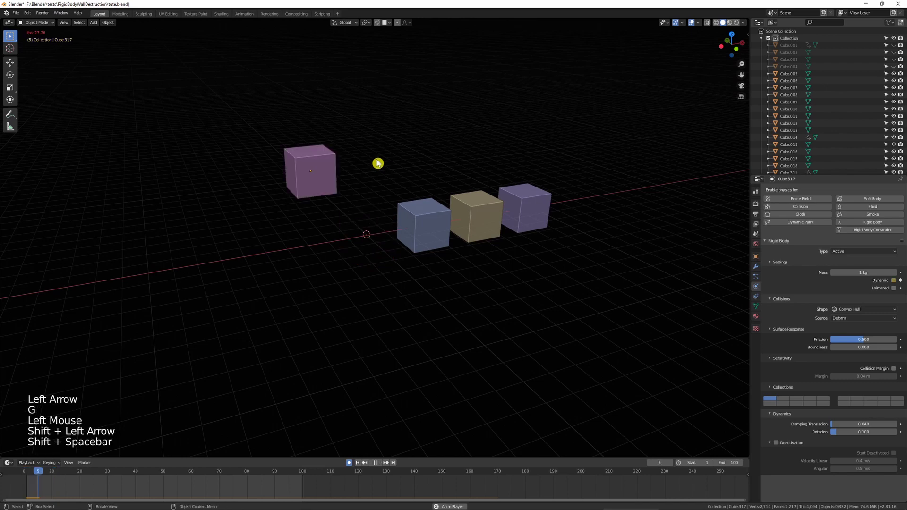
pyautogui.hotkey('shift', 'Left')
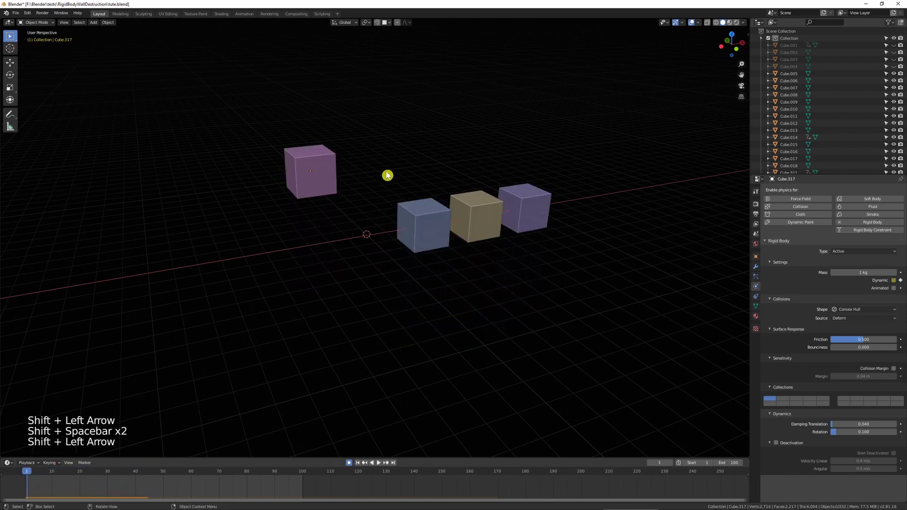
# - Select the pink cube and move it again at frame 10 toward the other cubes
pyautogui.click(322, 177)
pyautogui.click(52, 474)
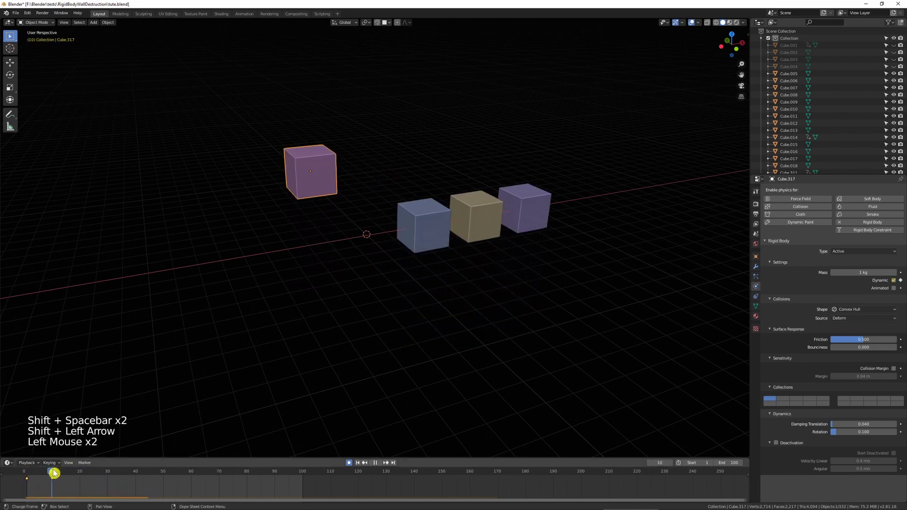
pyautogui.click(326, 191)
pyautogui.press('g')
pyautogui.click(388, 223)
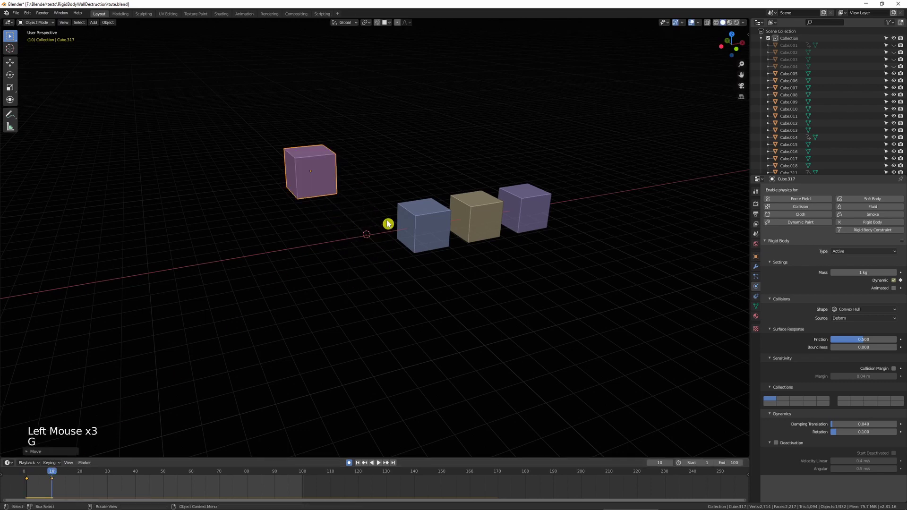
# - Enable the pink cube's Animated option at frame 1 and keyframe it
pyautogui.hotkey('shift', 'Left')
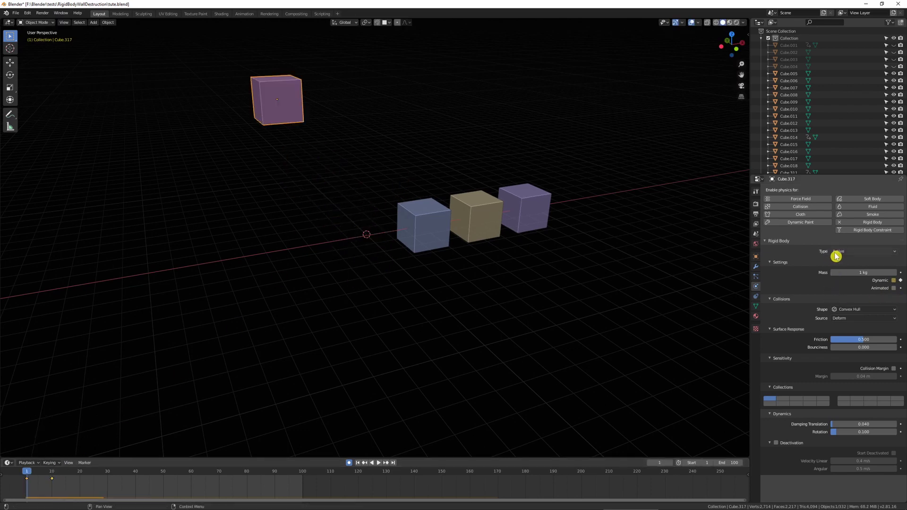
pyautogui.click(893, 288)
pyautogui.click(900, 289)
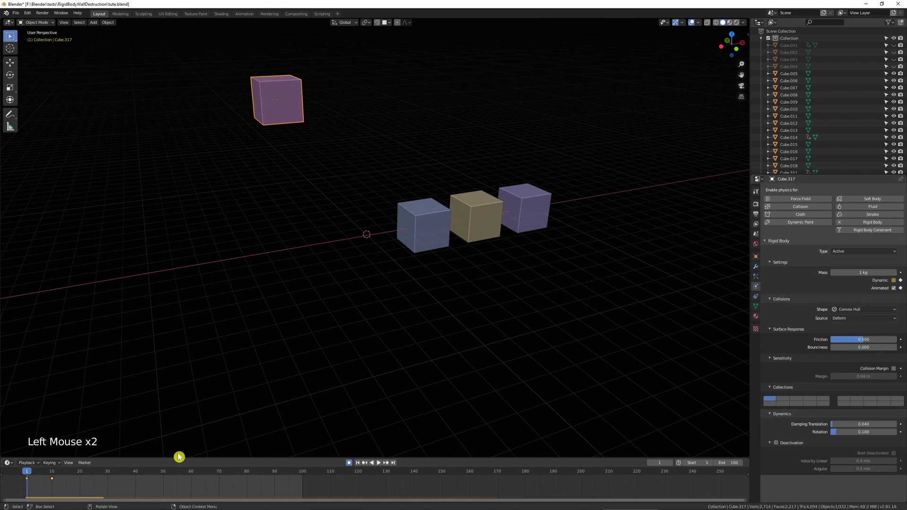
# - Go to frame 10 to keyframe the pink cube's Animated option
pyautogui.click(54, 476)
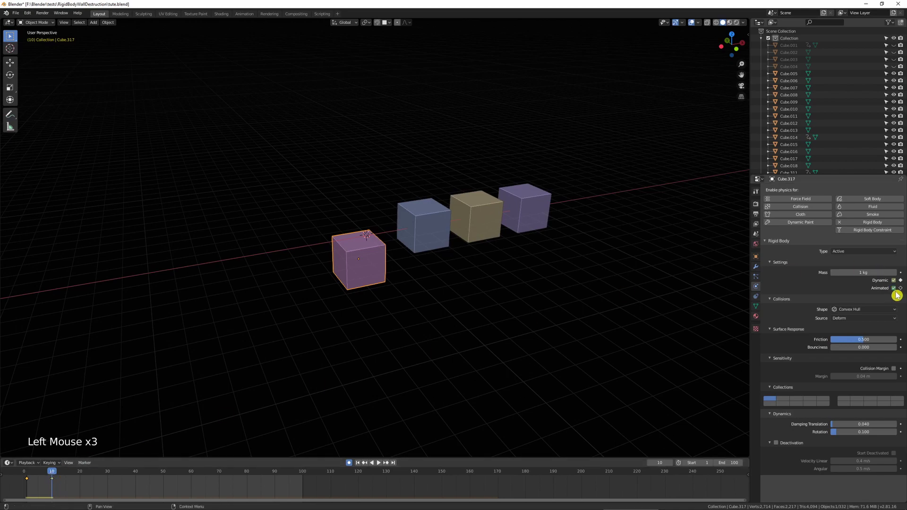